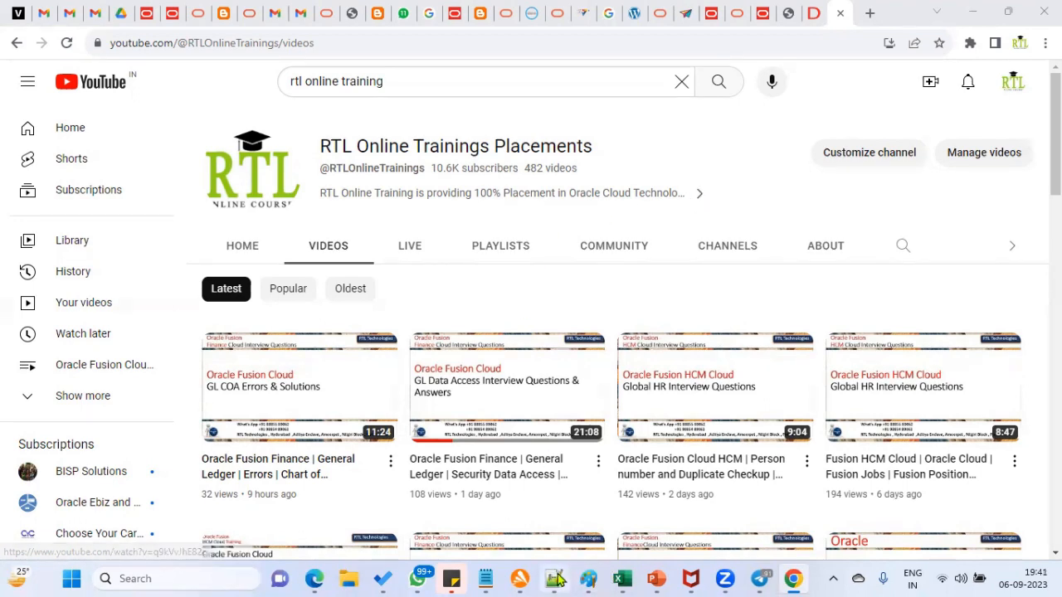
Step: Switch to Notepad++, create a new blank document and write "Configure a Company" on the first line
left_click(556, 578)
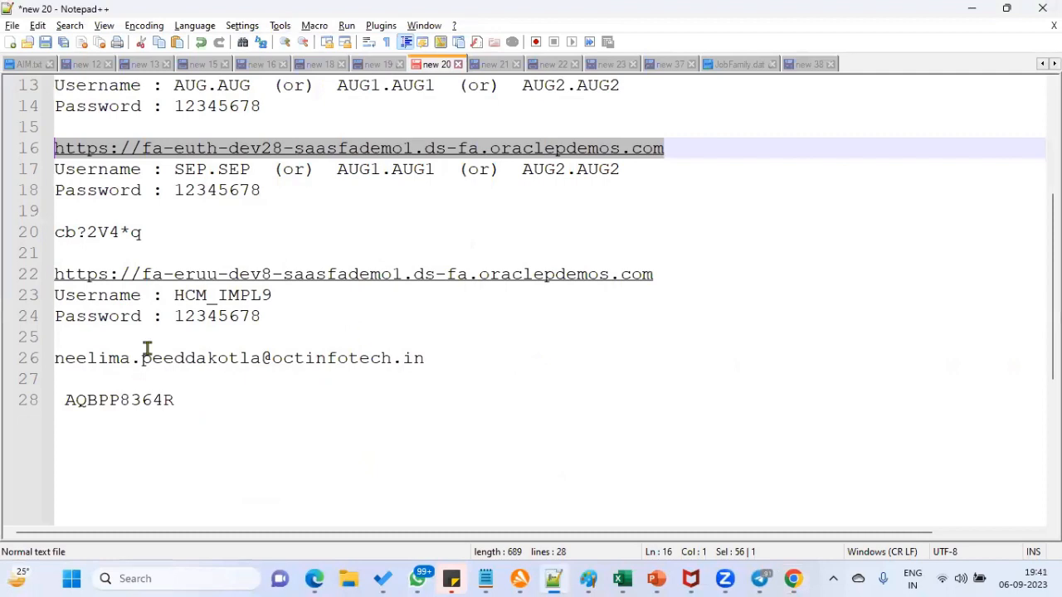
left_click(11, 43)
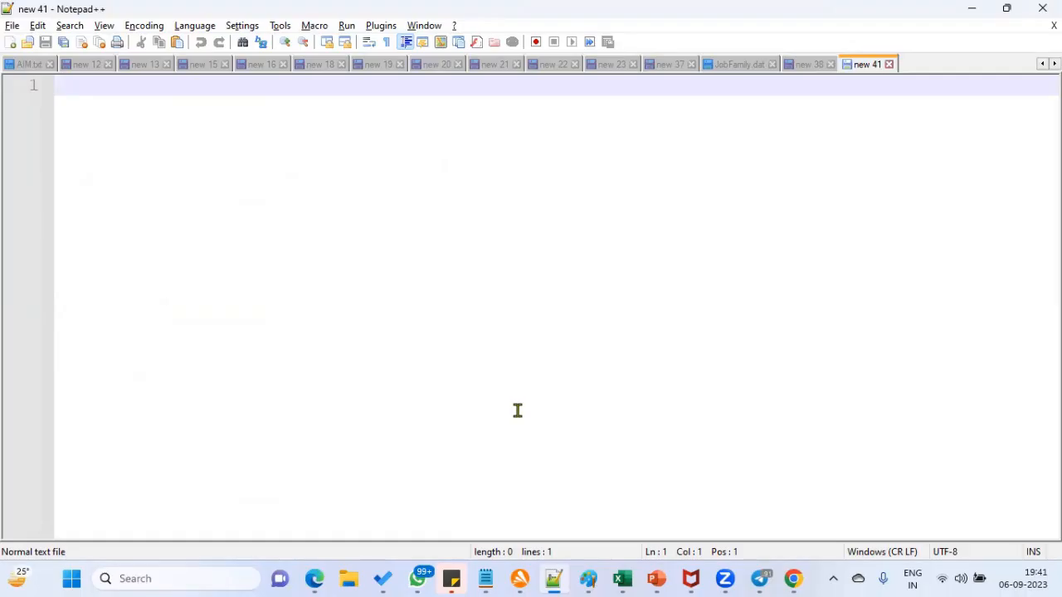
type("Configure ")
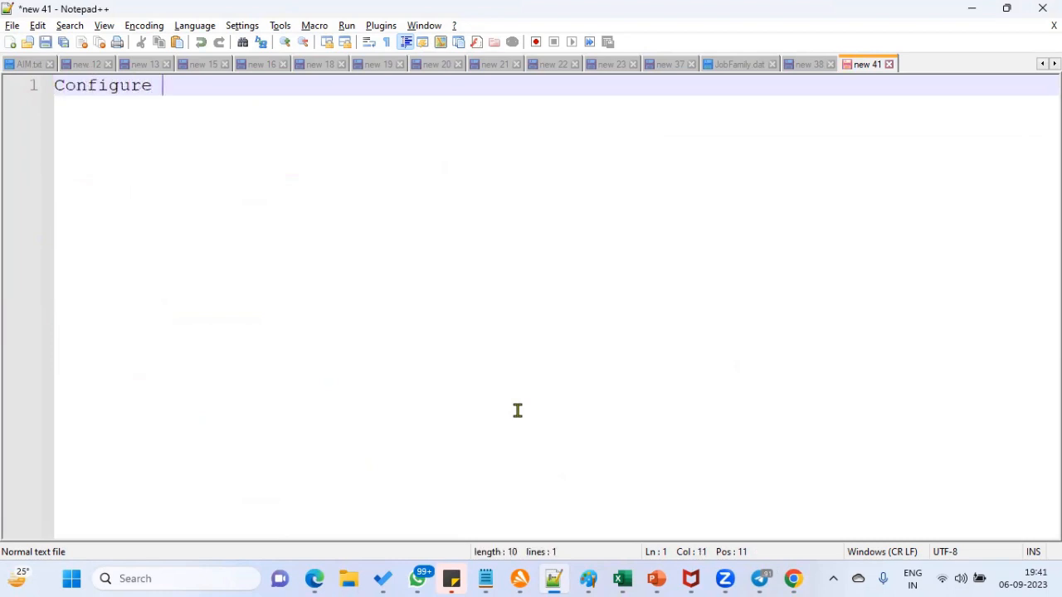
type("1")
key("BackSpace")
type("1")
key("BackSpace")
type("a Company")
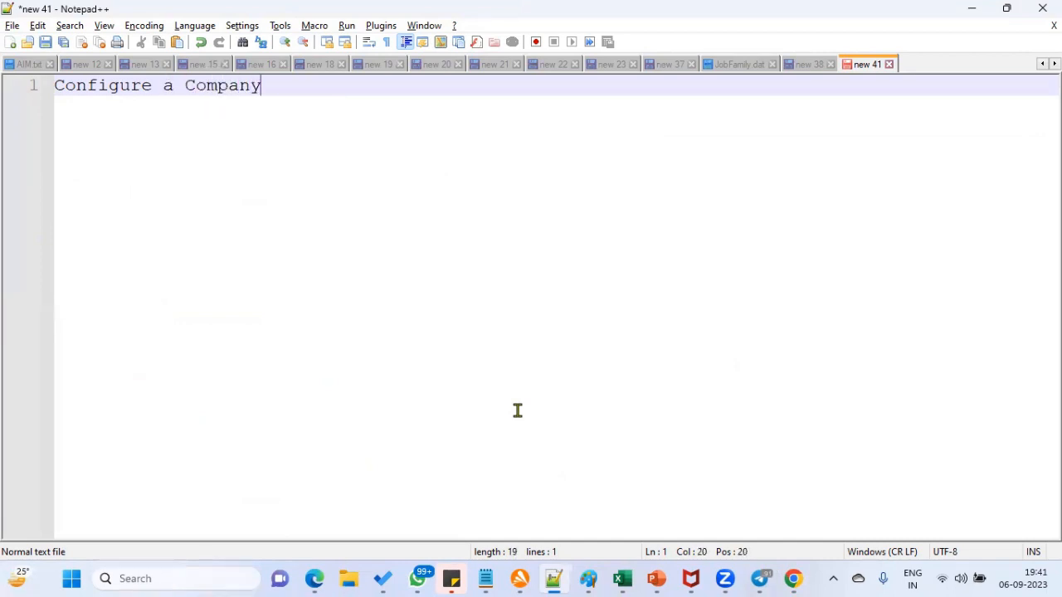
type(" Where")
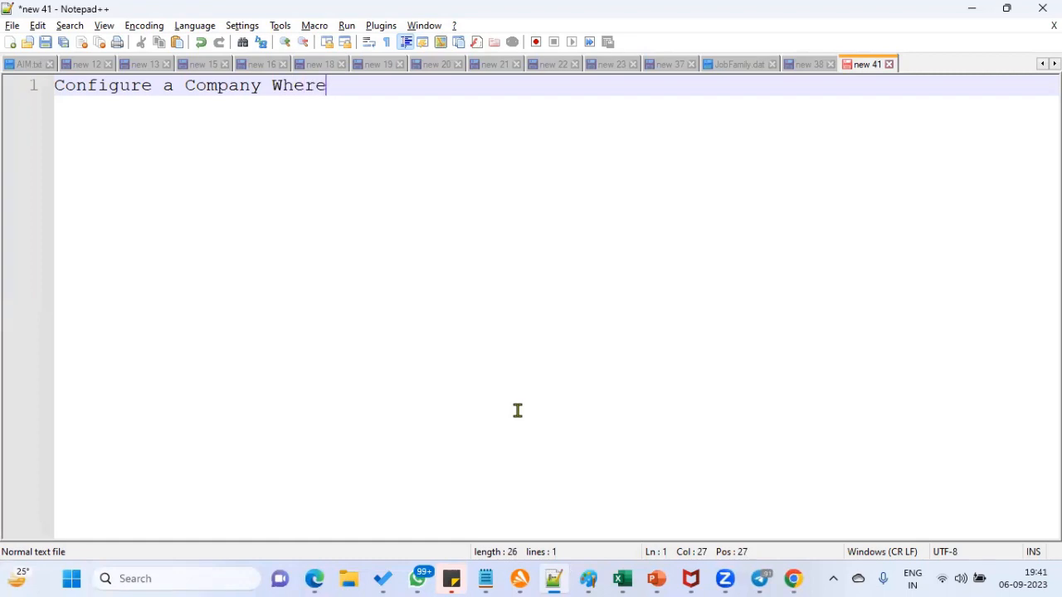
type(" Defin")
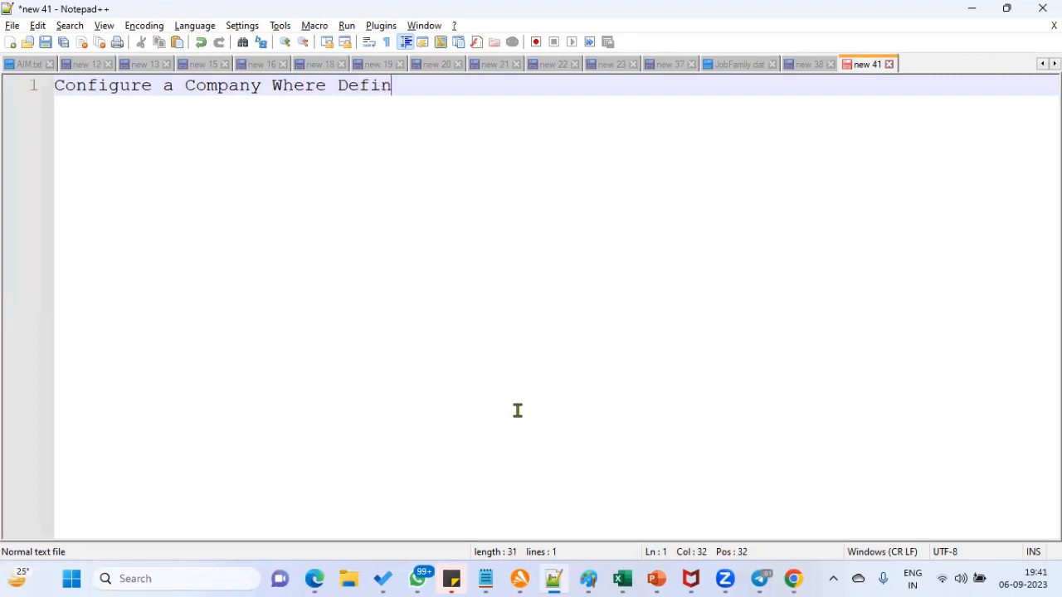
type("e the Branch a")
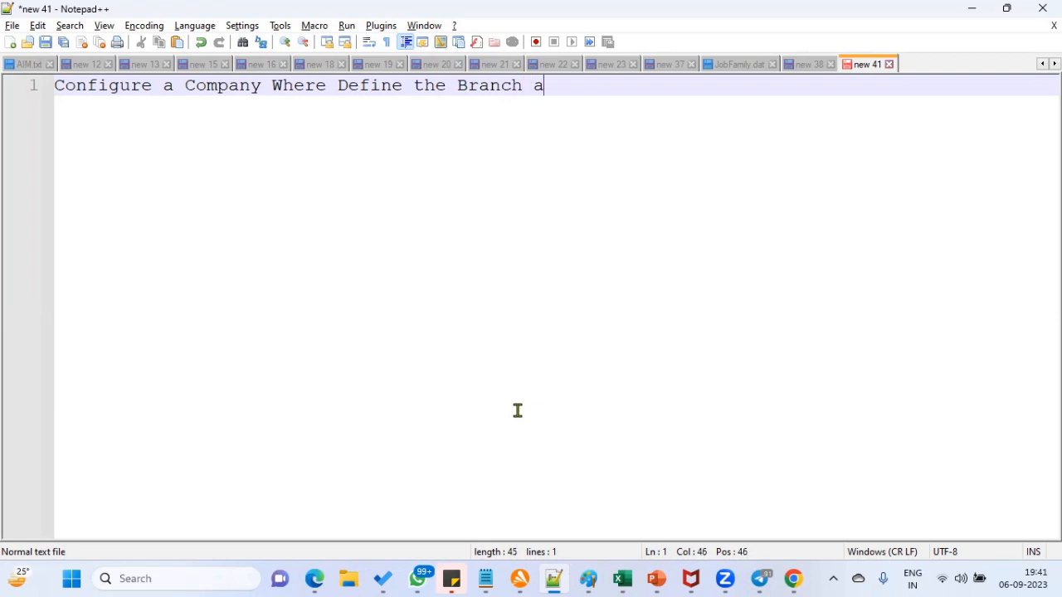
type("nd Degin")
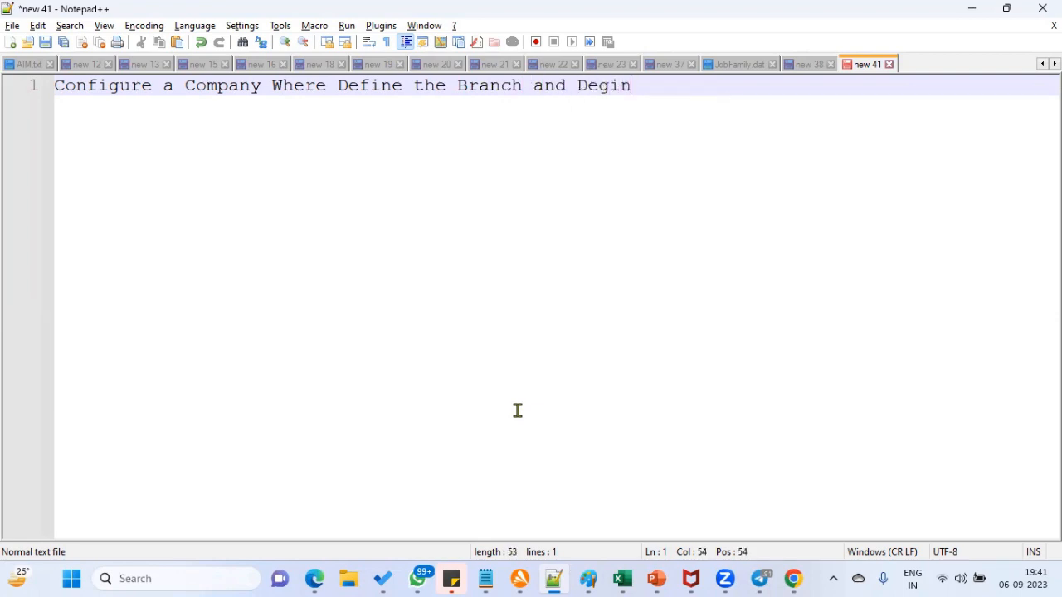
Step: Complete the first line with "Where Define the Branch and Define a Department (Sales)"
key("BackSpace")
key("BackSpace")
key("BackSpace")
type("fine a Depa")
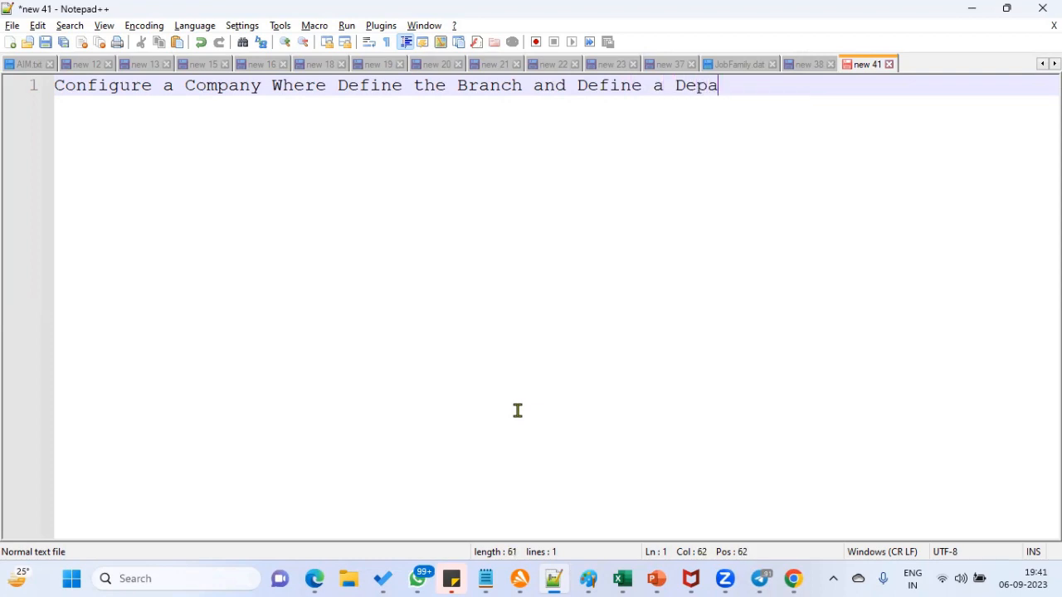
type("rtment")
type("(Sales")
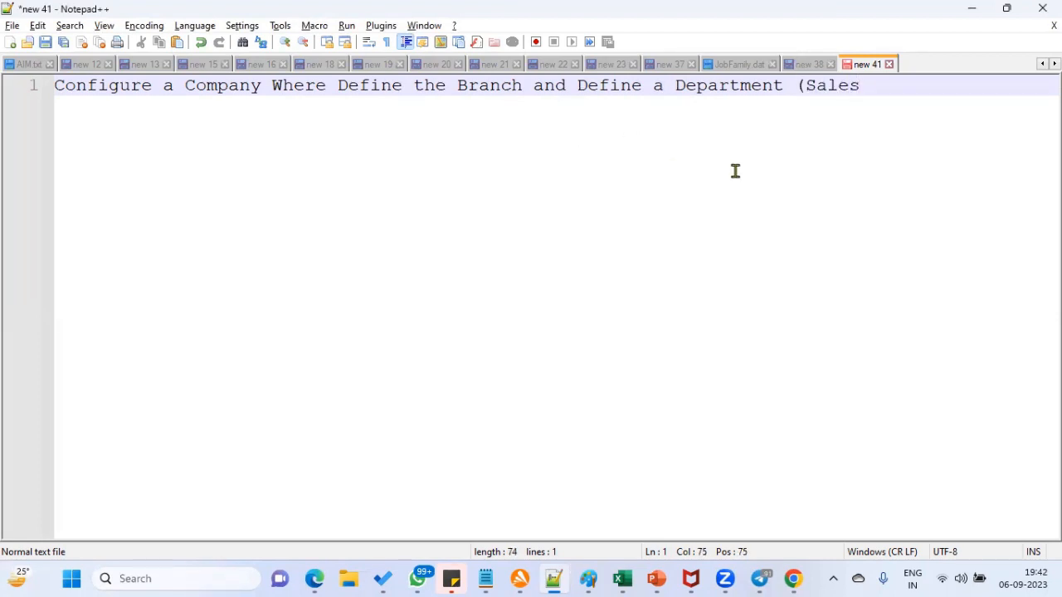
type(")")
Step: Start a second line with the text "and Define Manager"
key("Return")
type("and ")
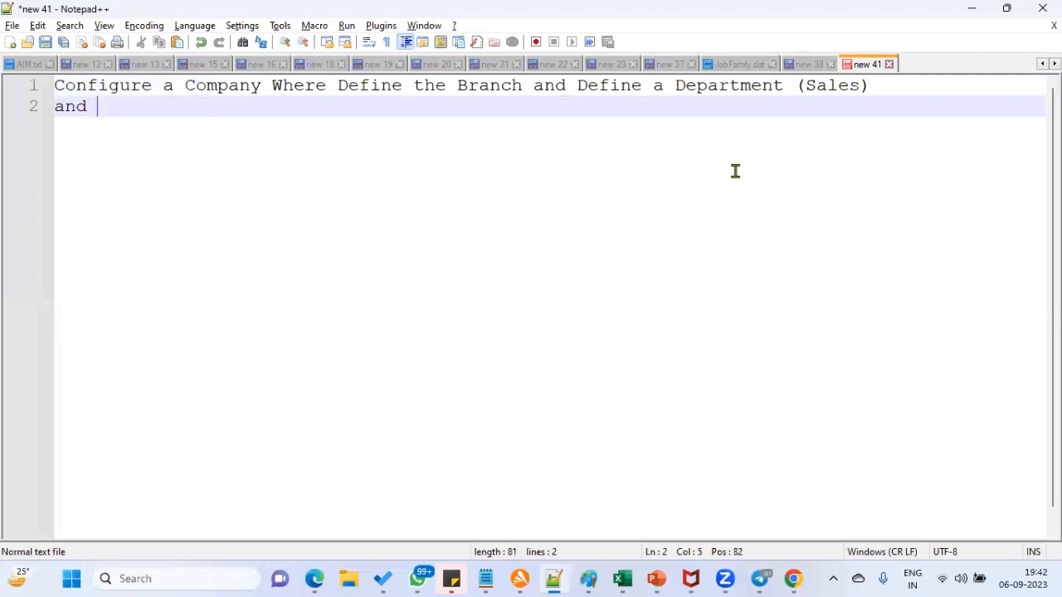
type("Define")
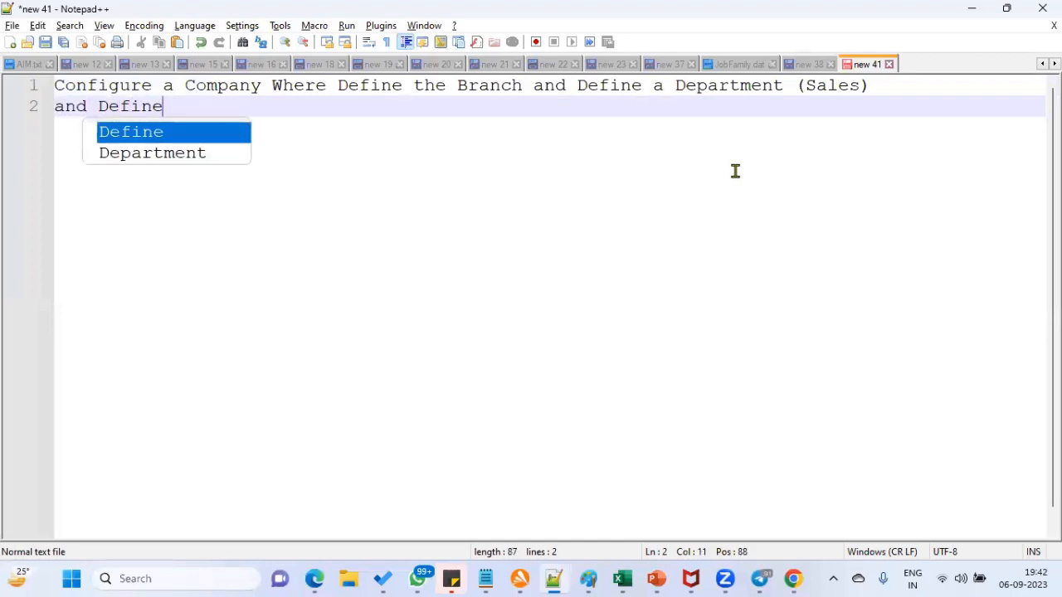
key("Escape")
type("M")
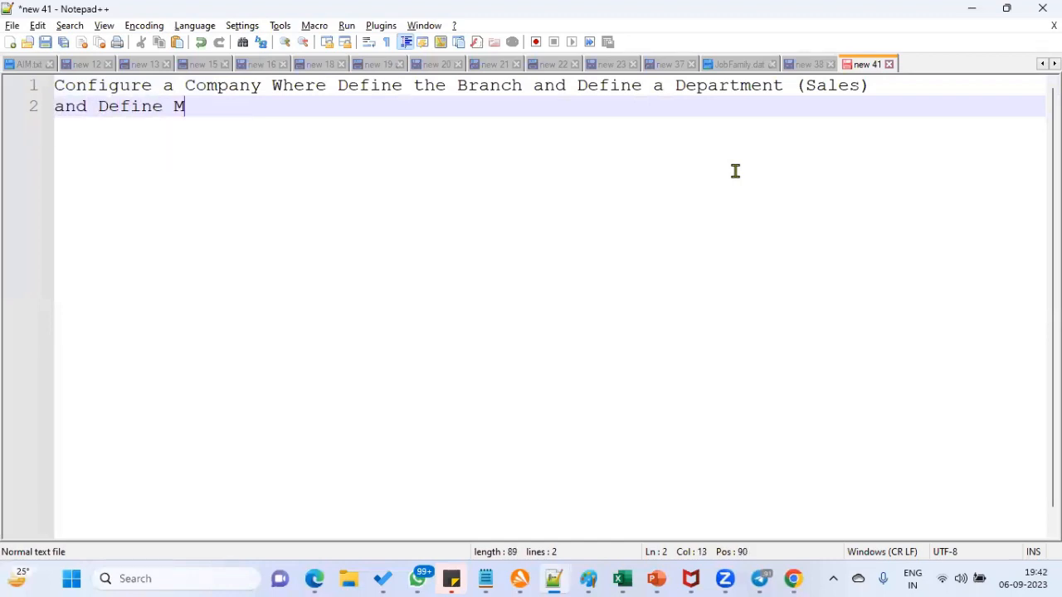
type("anager")
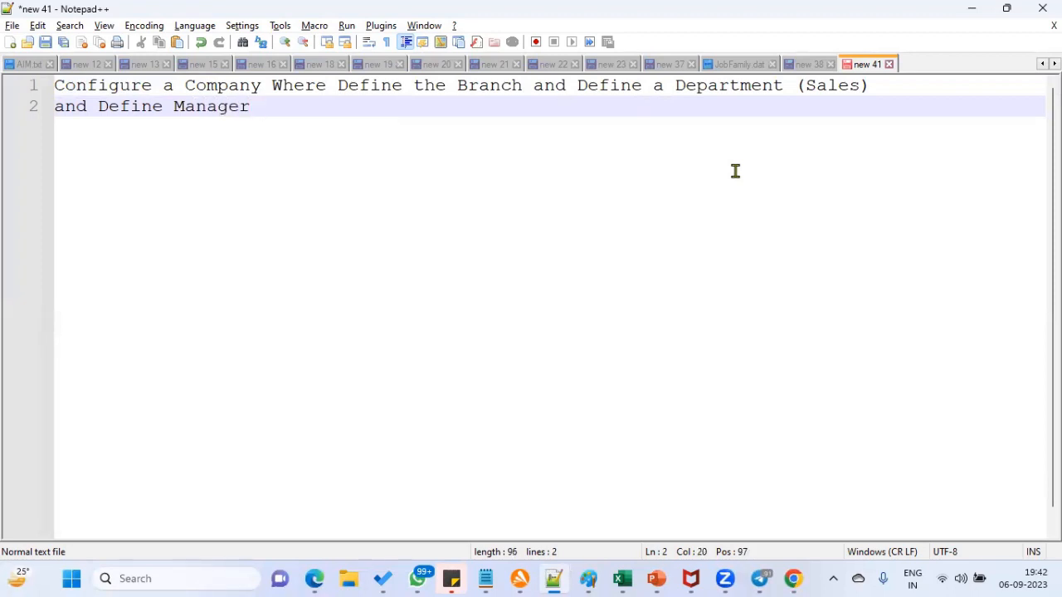
Step: Insert the word "Job" before "Manager" on the second line
key("Left")
key("Left")
key("Left")
key("Left")
key("Left")
key("Left")
key("Left")
key("Left")
key("Left")
key("Left")
key("Right")
key("Right")
type("Job")
Step: Extend the end of the second line with "and Define Position (Sales Manager)"
key("Right")
key("Right")
key("Right")
key("Right")
key("Right")
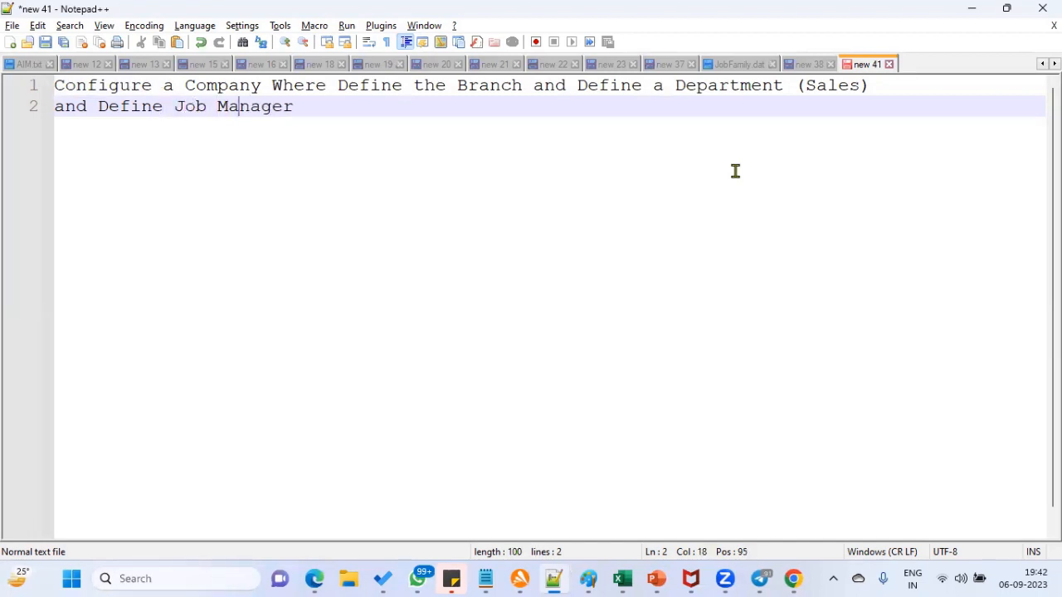
key("Right")
key("Right")
type("and D")
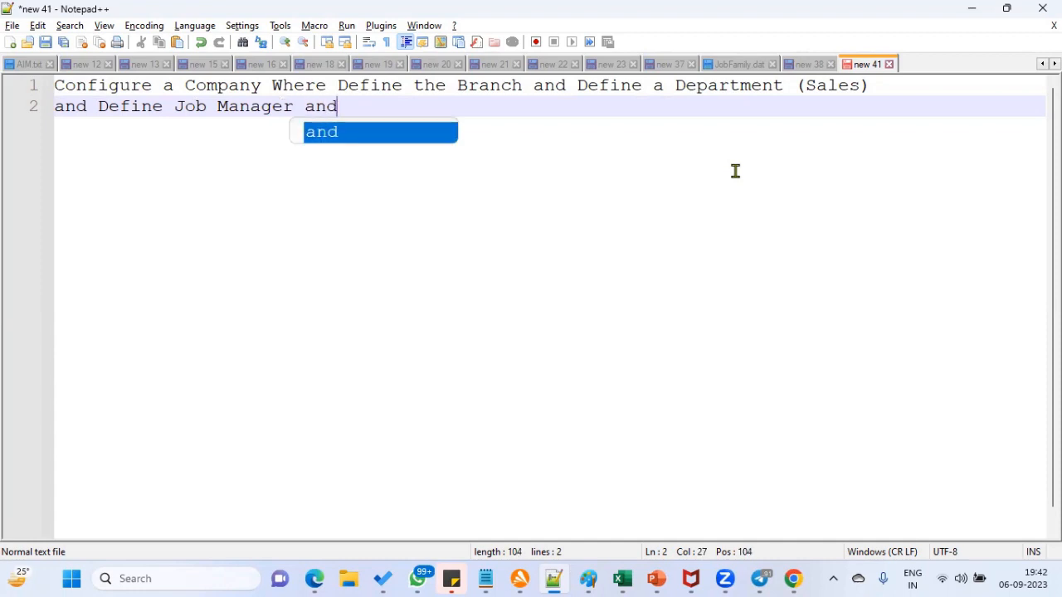
type("efine ")
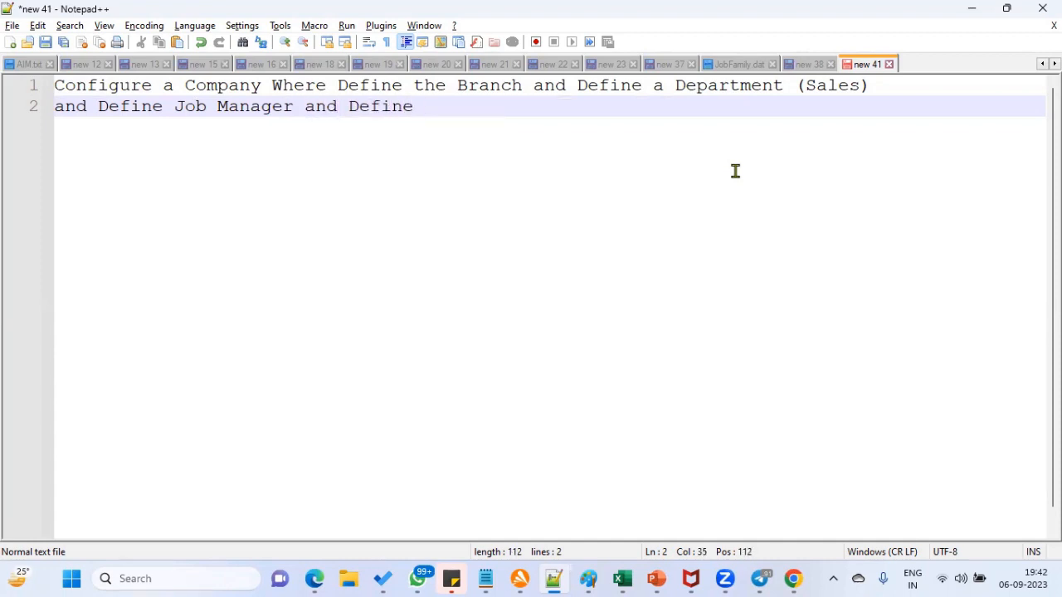
type("Position (")
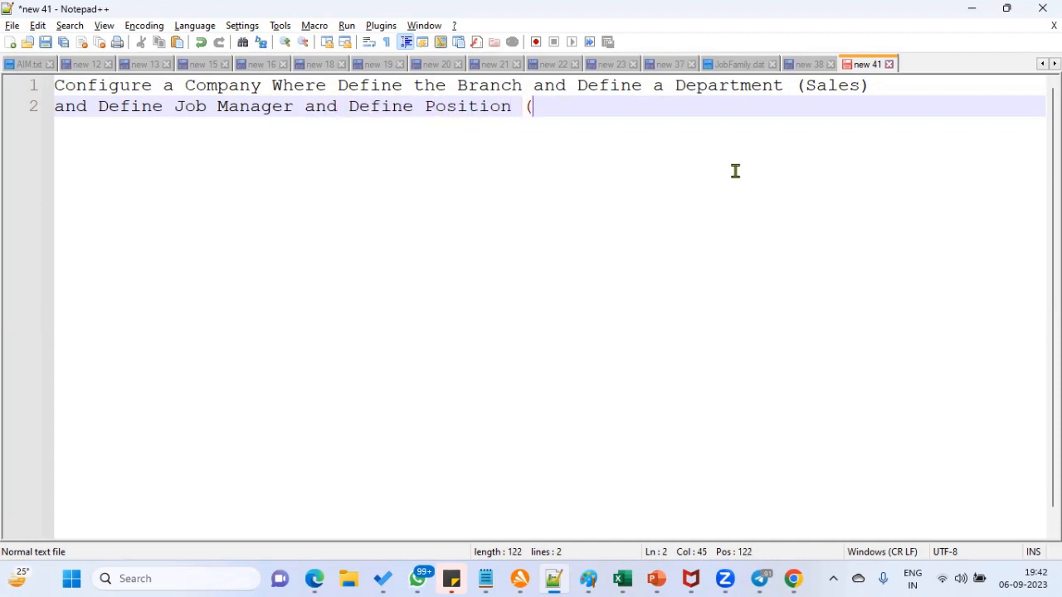
type("Sales Man")
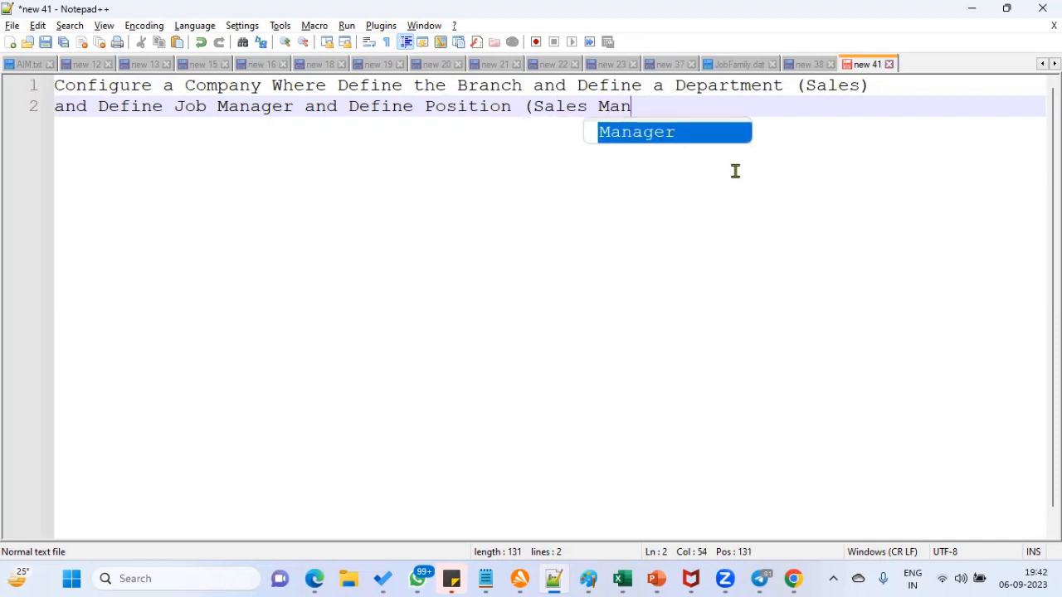
key("Return")
type(")")
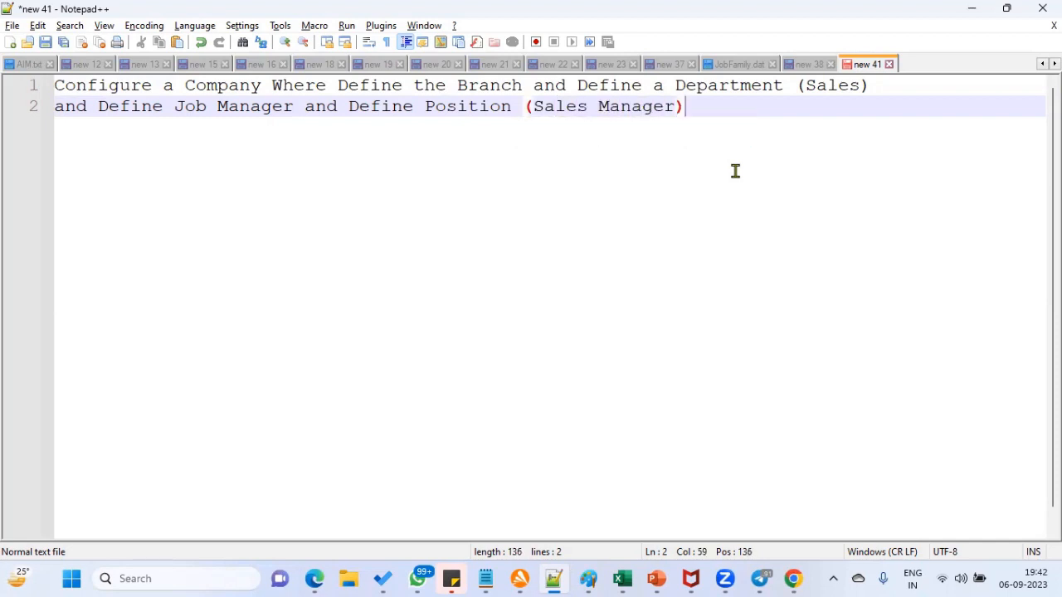
Step: Add a third line reading "then Hire Emp for Company"
key("Return")
type("then ")
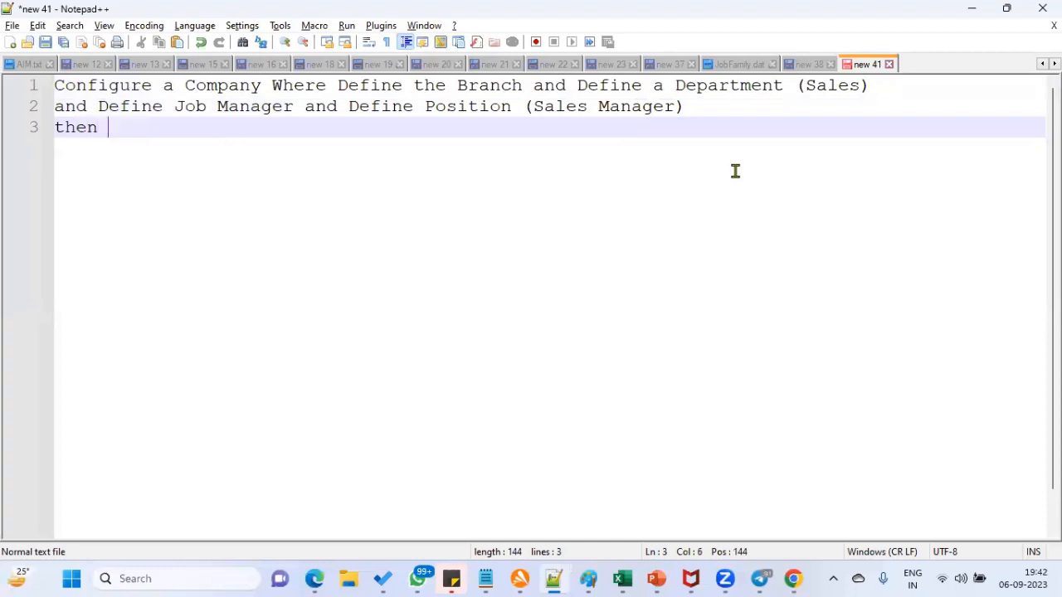
type("Hire Emp ")
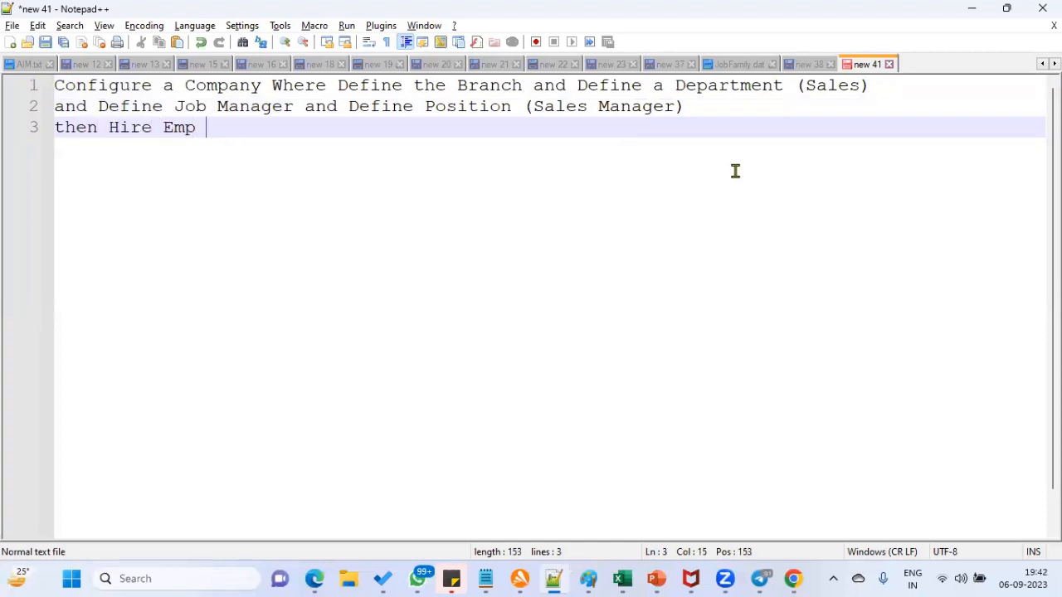
type("for Company")
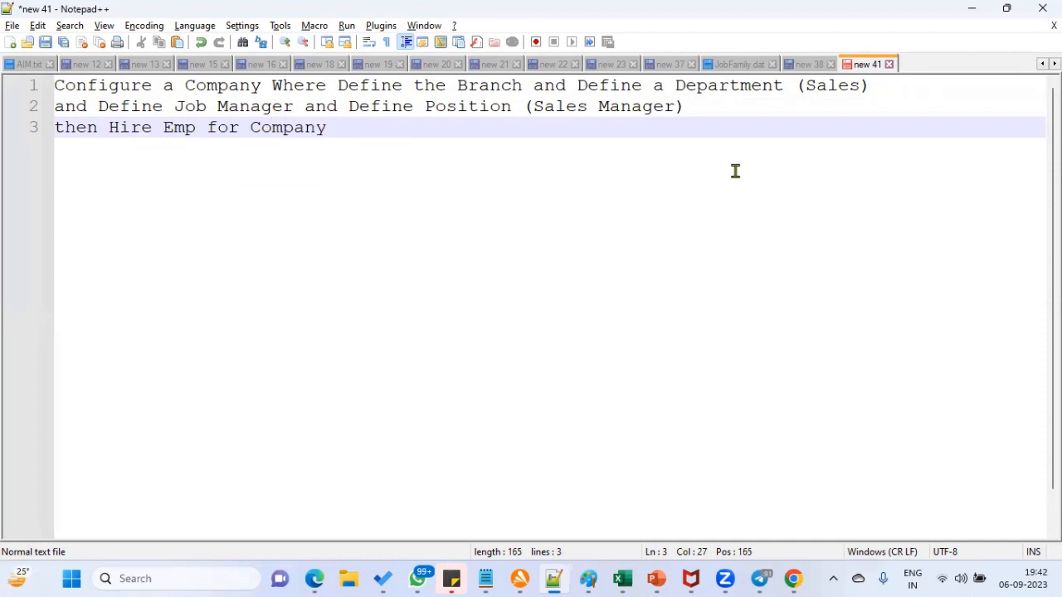
Step: List "Branch" and "department" on separate lines beneath "Company", indented to align with it
key("Return")
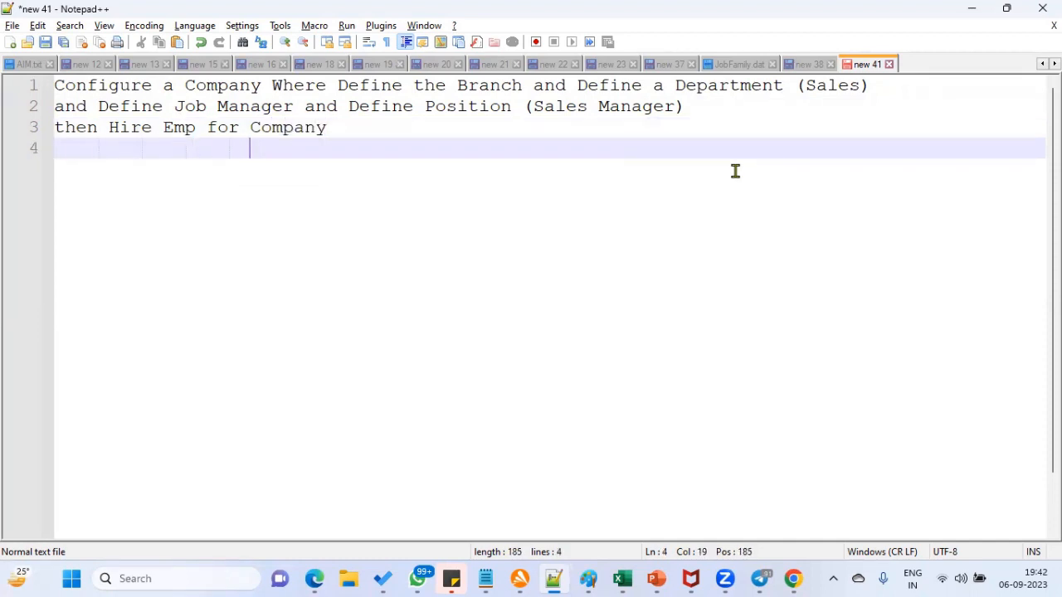
type("Branch")
key("Escape")
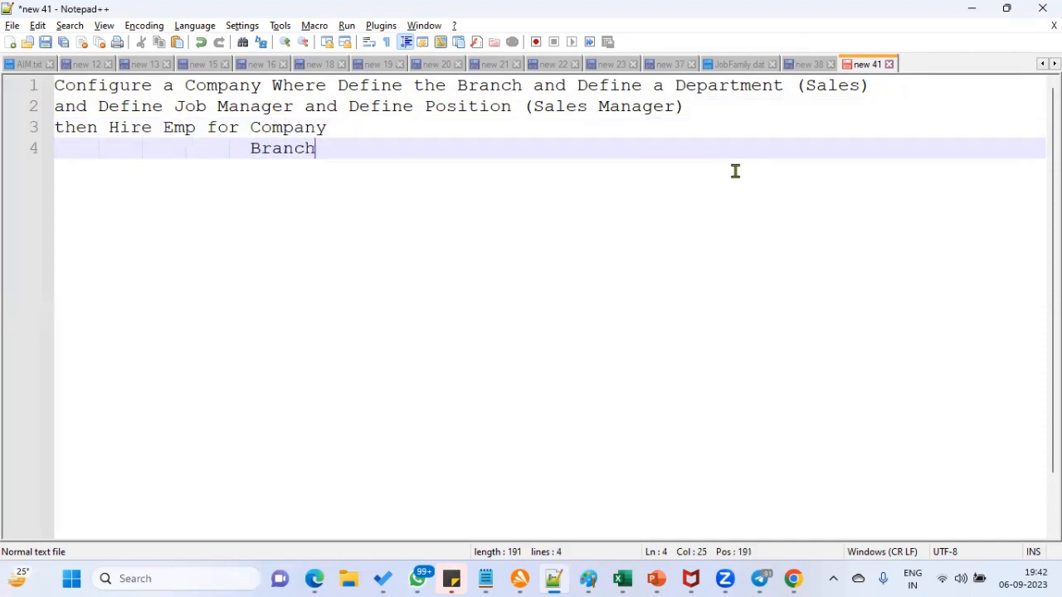
key("Return")
key("Tab")
key("Tab")
key("Tab")
key("Tab")
key("Tab")
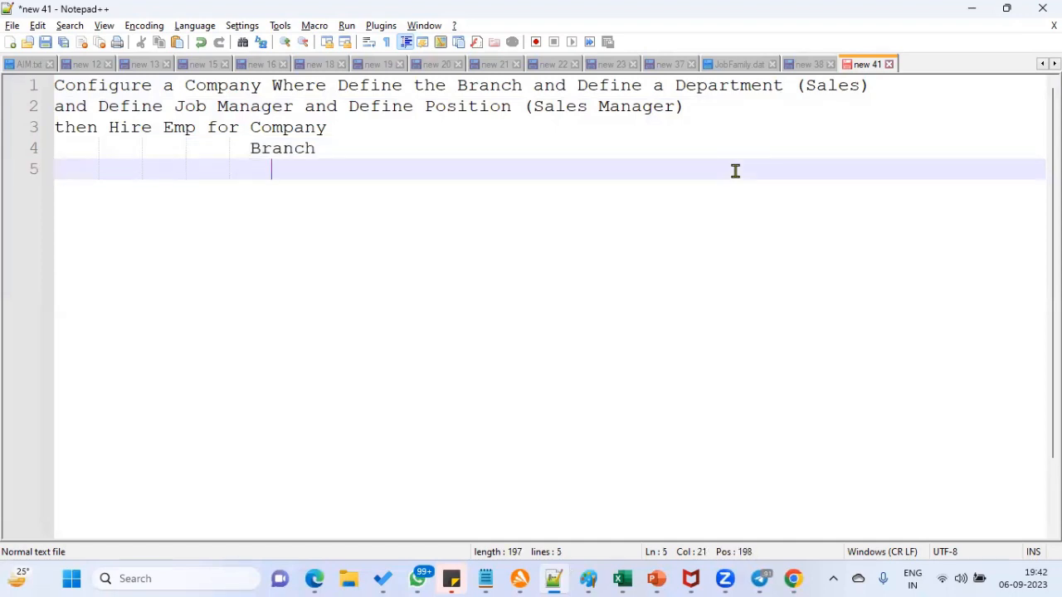
key("BackSpace")
type("department")
key("Return")
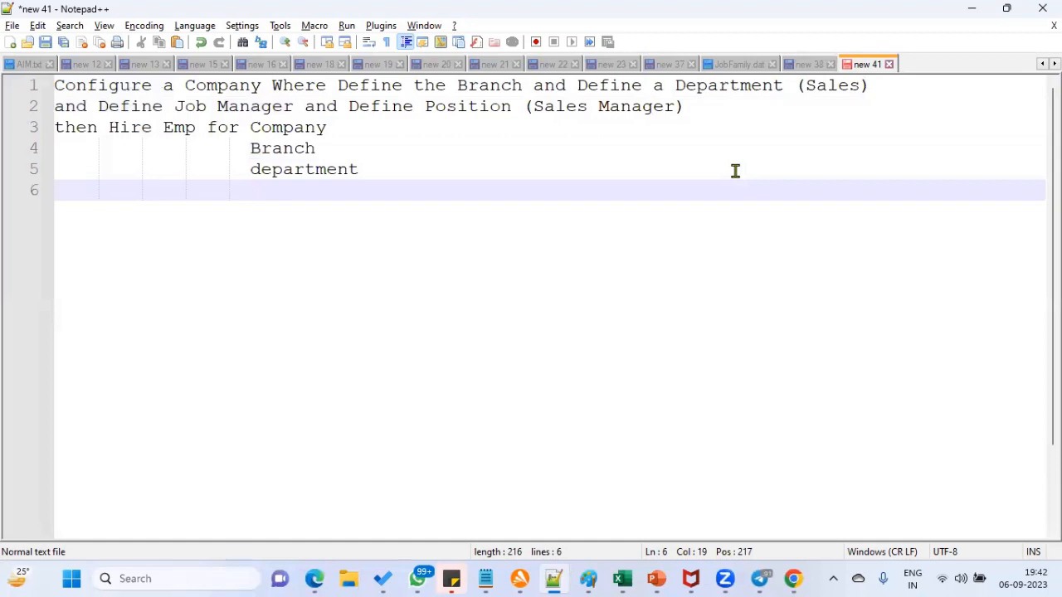
Step: Capitalize the first letter of "department" in the indented list
key("Up")
key("Right")
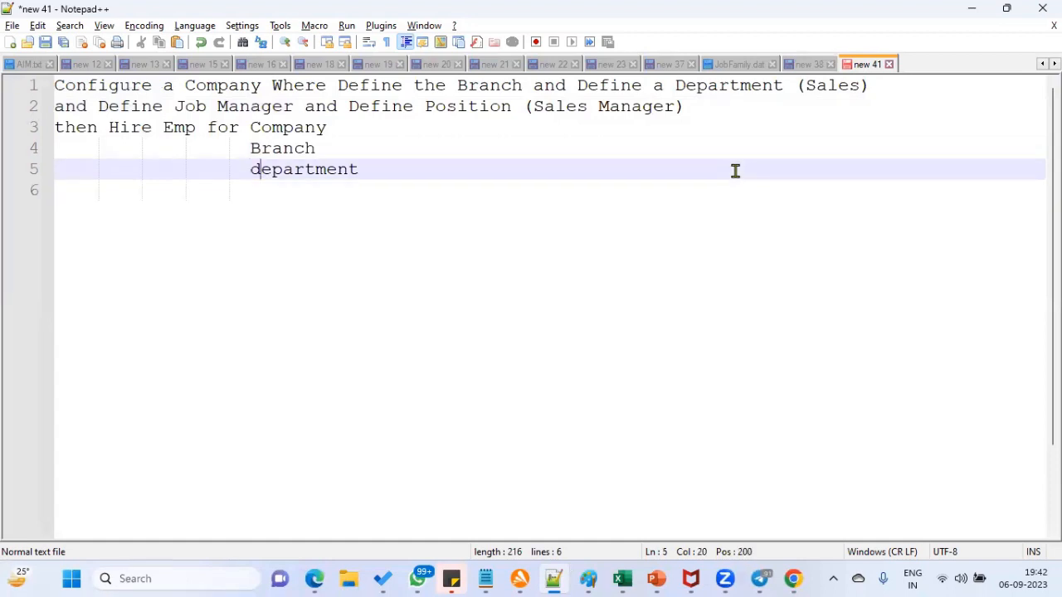
key("BackSpace")
type("D")
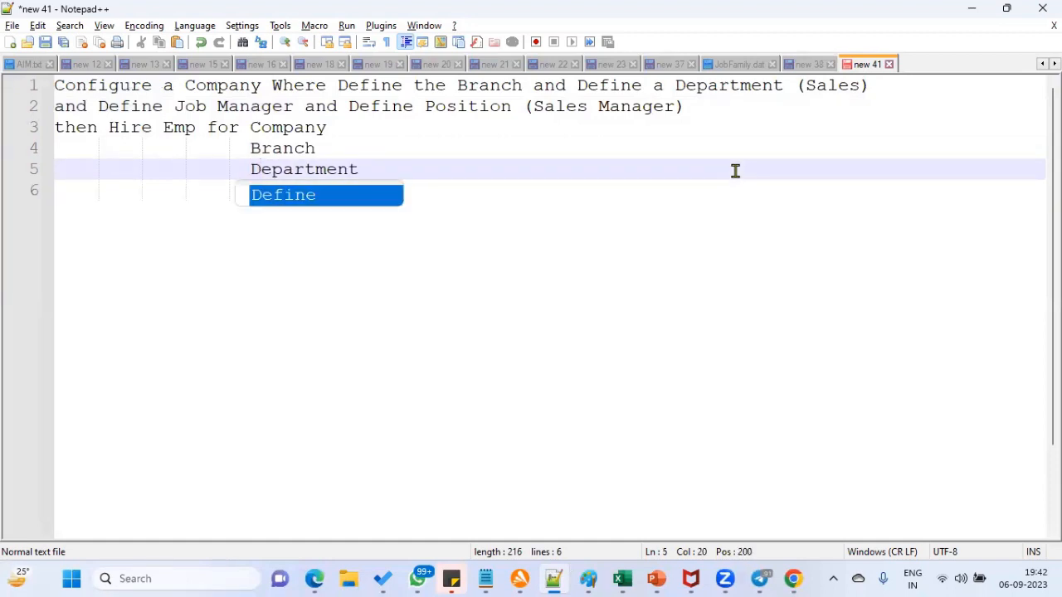
key("Right")
key("Right")
key("Right")
key("Right")
key("Right")
key("Right")
key("Right")
key("Right")
key("Right")
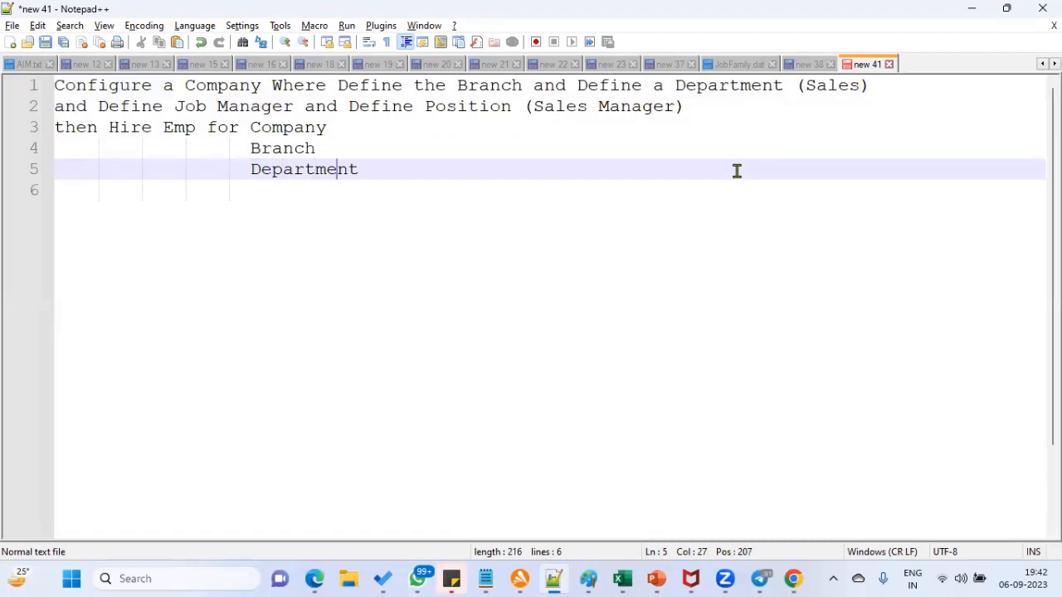
Step: Add "Job" and "Position" on separate indented lines below "Department"
key("Return")
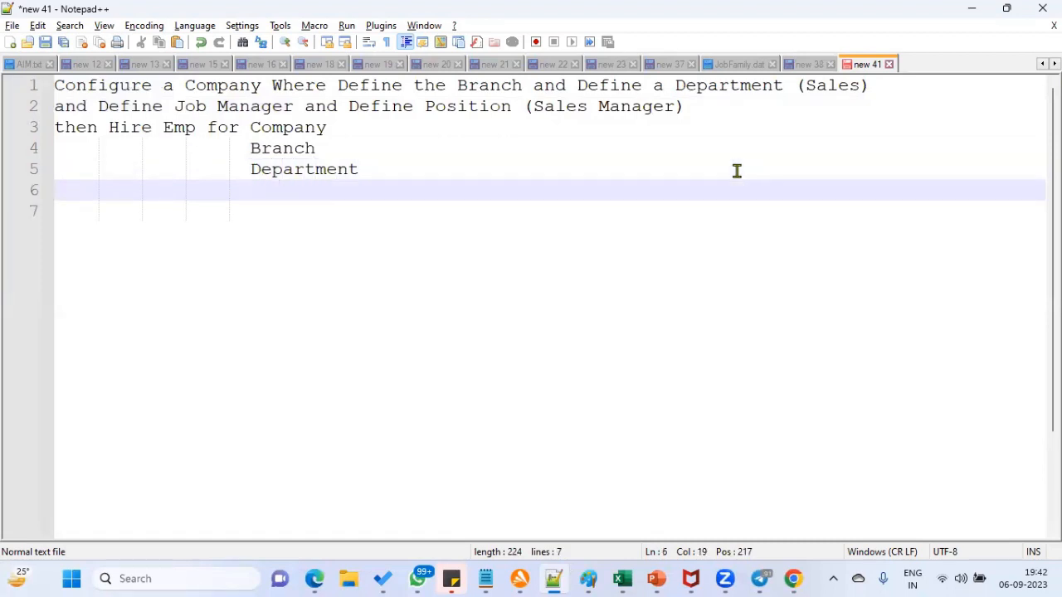
type("Job")
key("Escape")
key("Return")
type("Position")
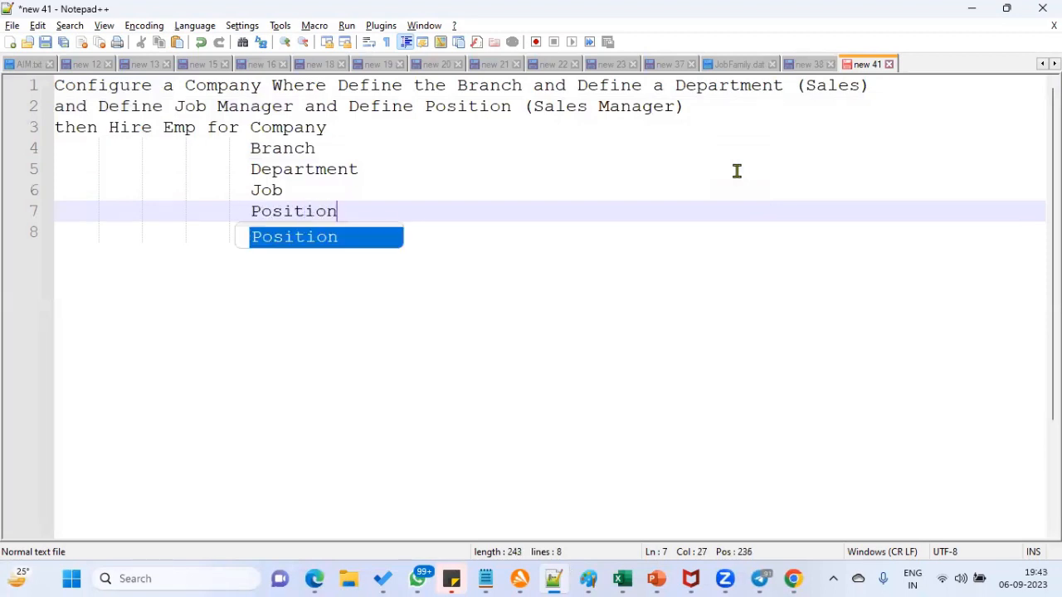
key("Escape")
key("Return")
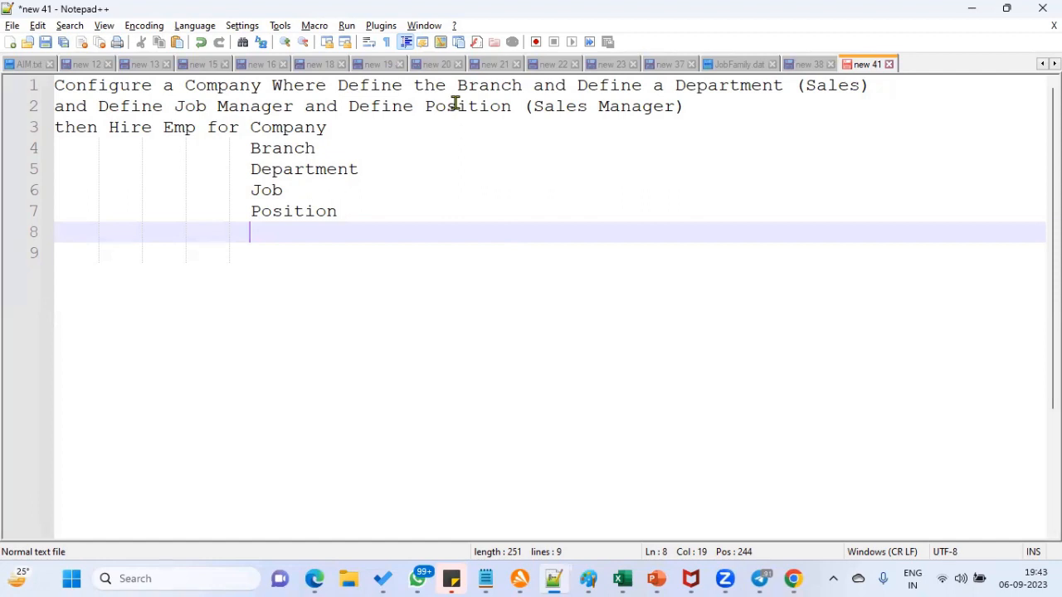
Step: Switch to the Chrome window with the RTL Online Trainings YouTube videos page
key("alt+Tab")
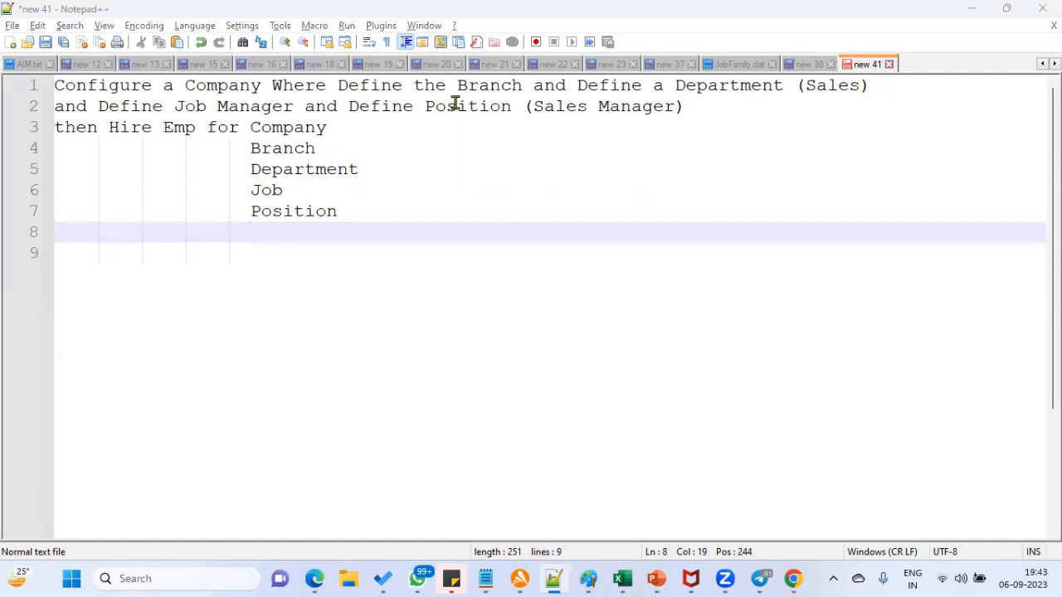
left_click(793, 579)
key("alt+Tab")
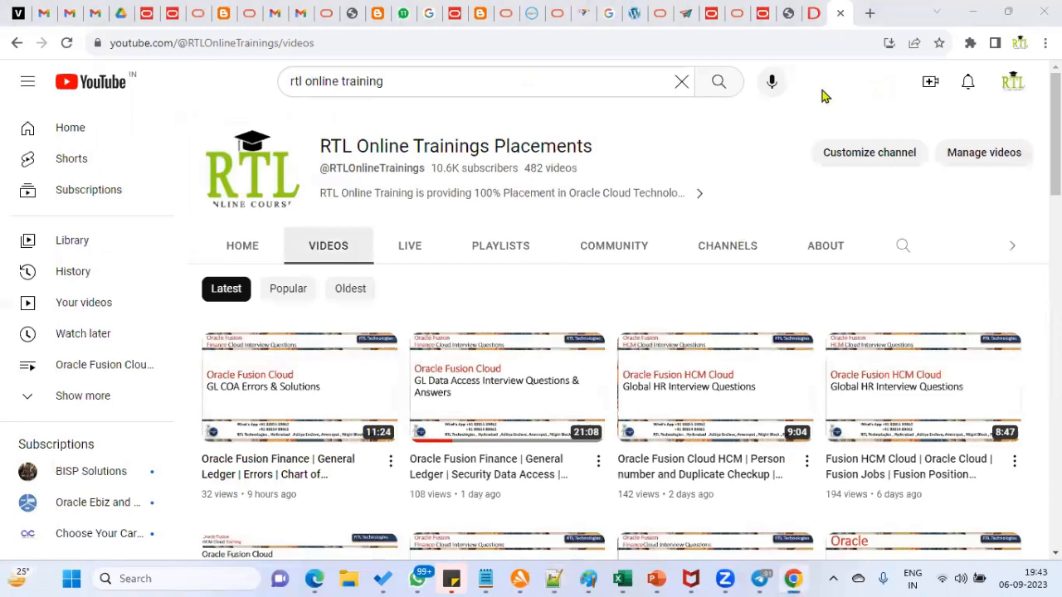
Step: Switch back to the Notepad++ note and add "Legal Entity" on an unindented line below the indented list, leaving a blank line between
left_click(784, 131)
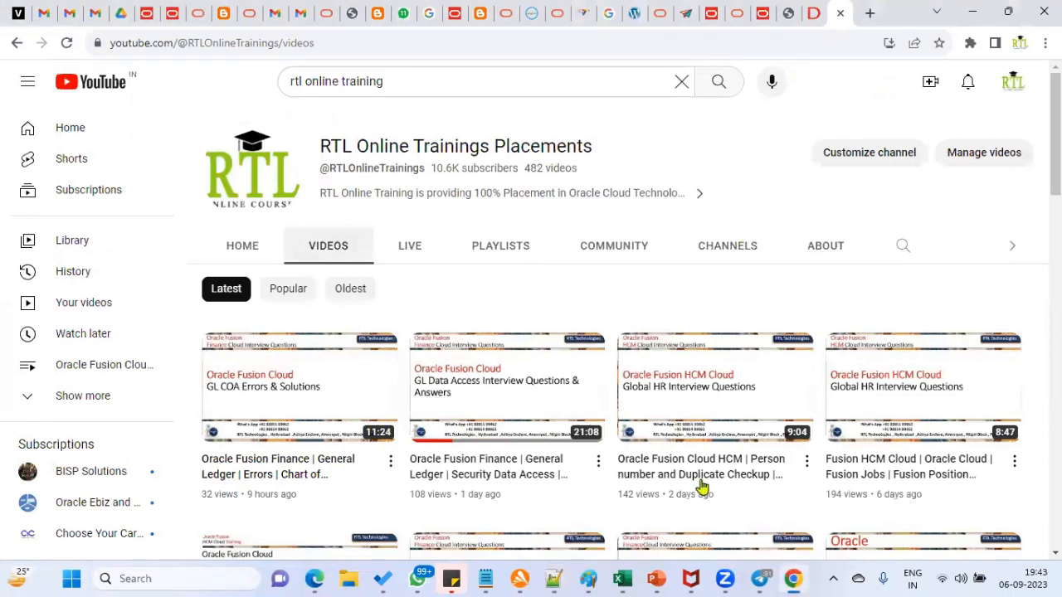
left_click(556, 578)
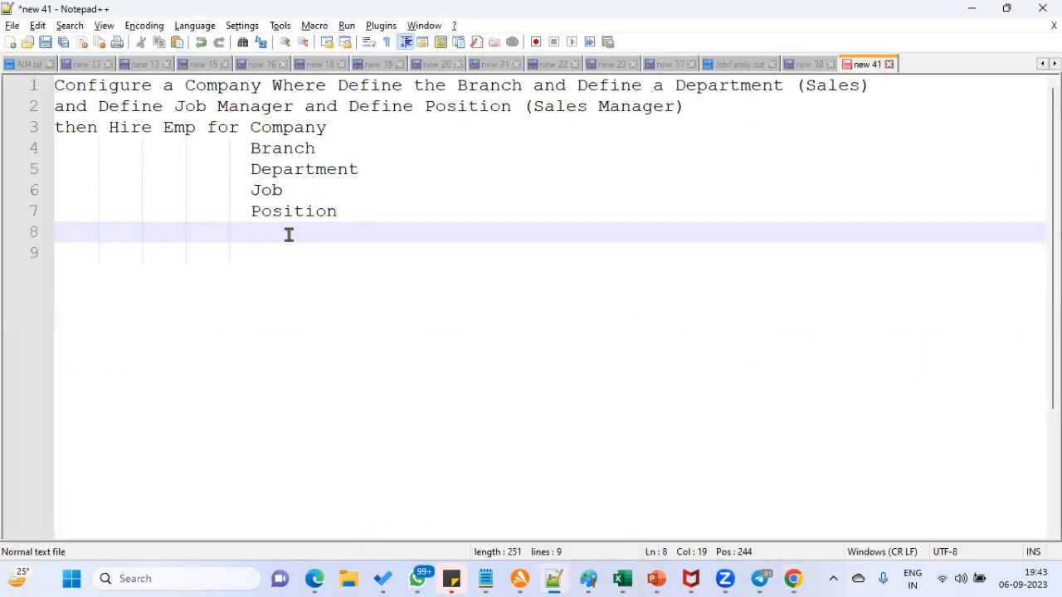
left_click(87, 251)
left_click(63, 248)
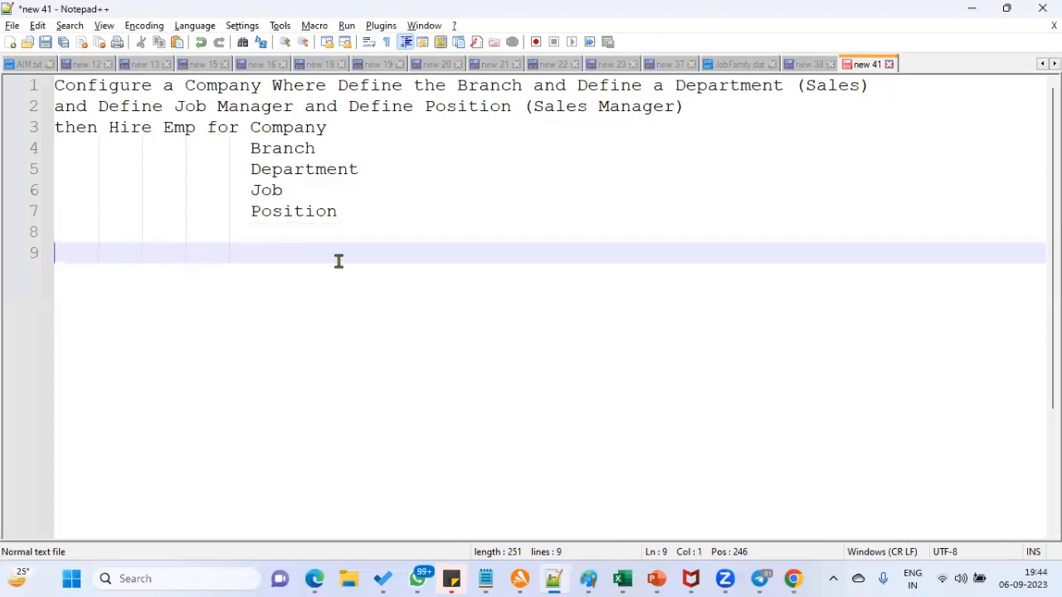
type("Legal Entt")
key("BackSpace")
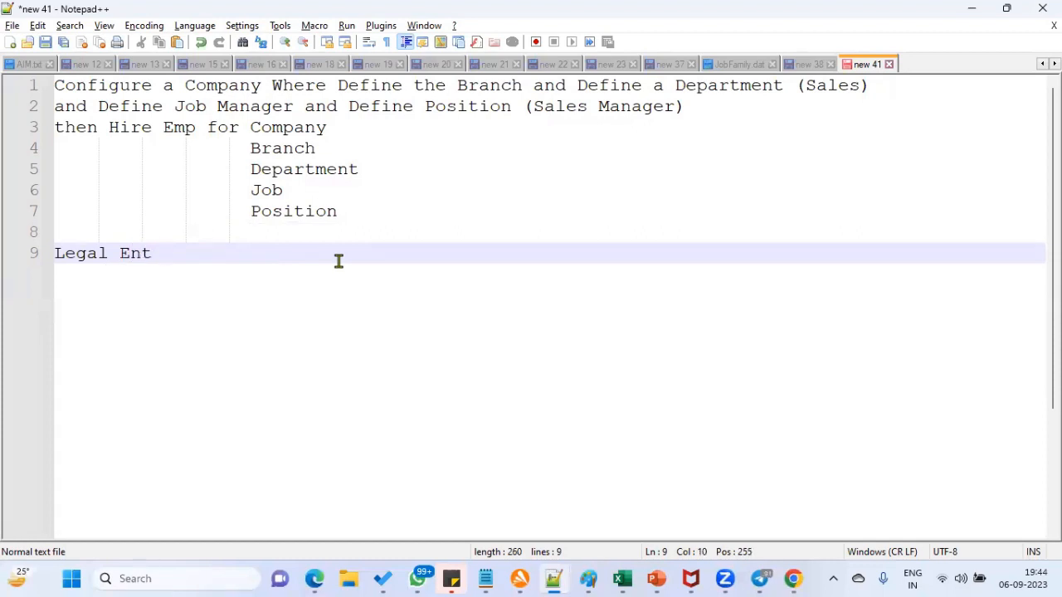
type("ity")
key("Return")
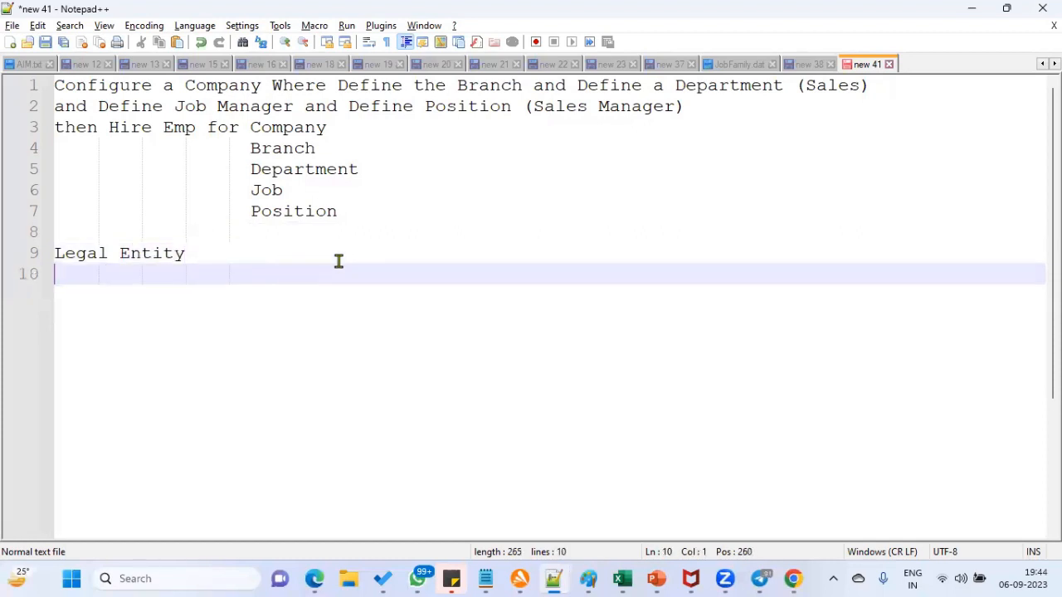
Step: Add "Business Unit", "Department", "Job" and "Position" on separate lines below "Legal Entity"
type("Busine")
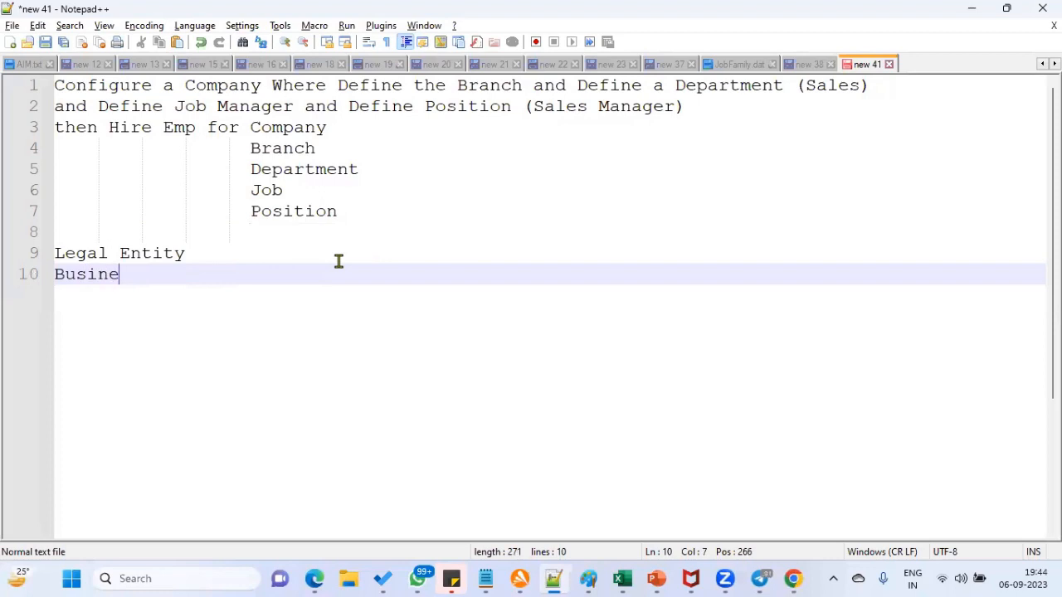
type("ss Unit")
key("Return")
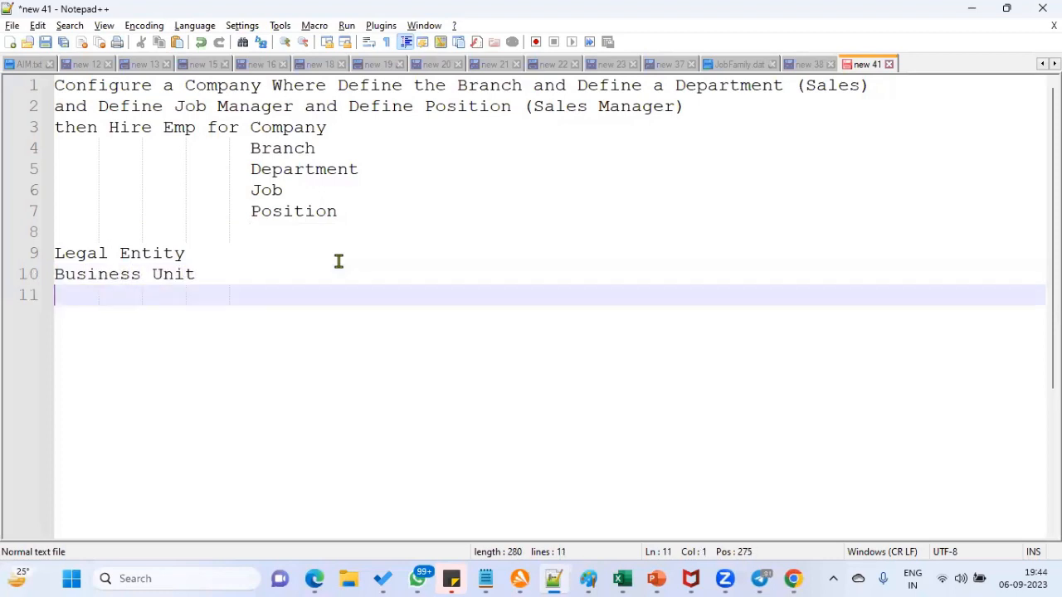
type("Department")
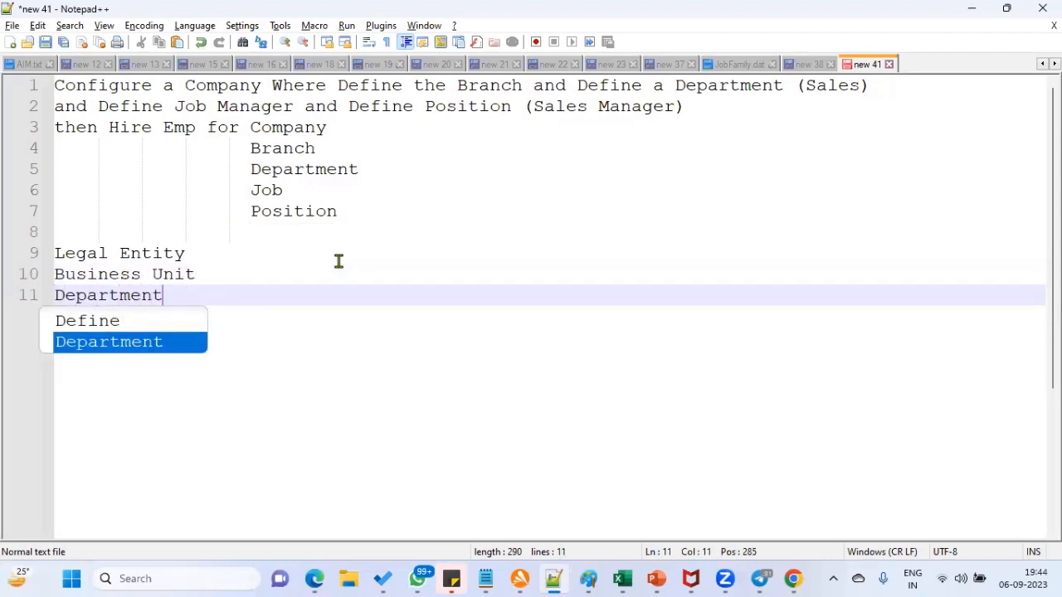
key("Return")
key("Return")
type("Job")
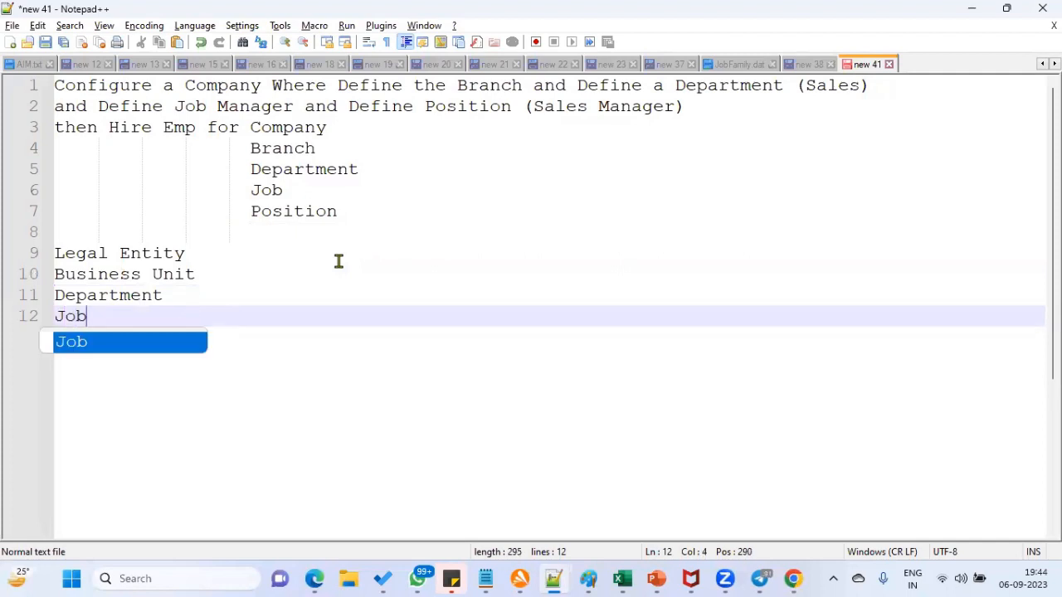
key("Return")
key("Return")
type("Position")
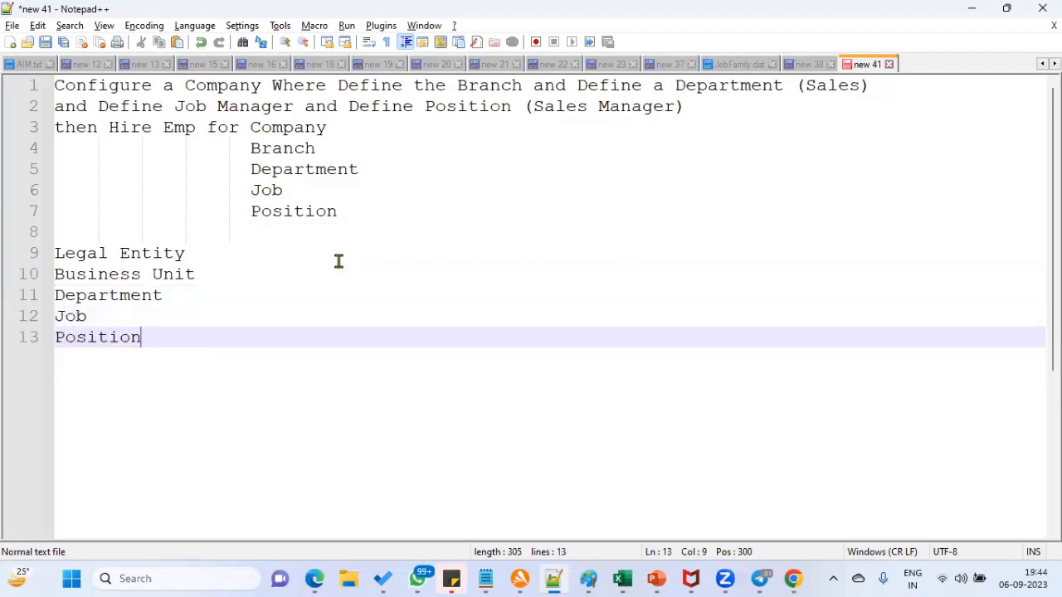
Step: Add a spaced colon and the value "MRF" after "Legal Entity"
left_click(240, 253)
type(":")
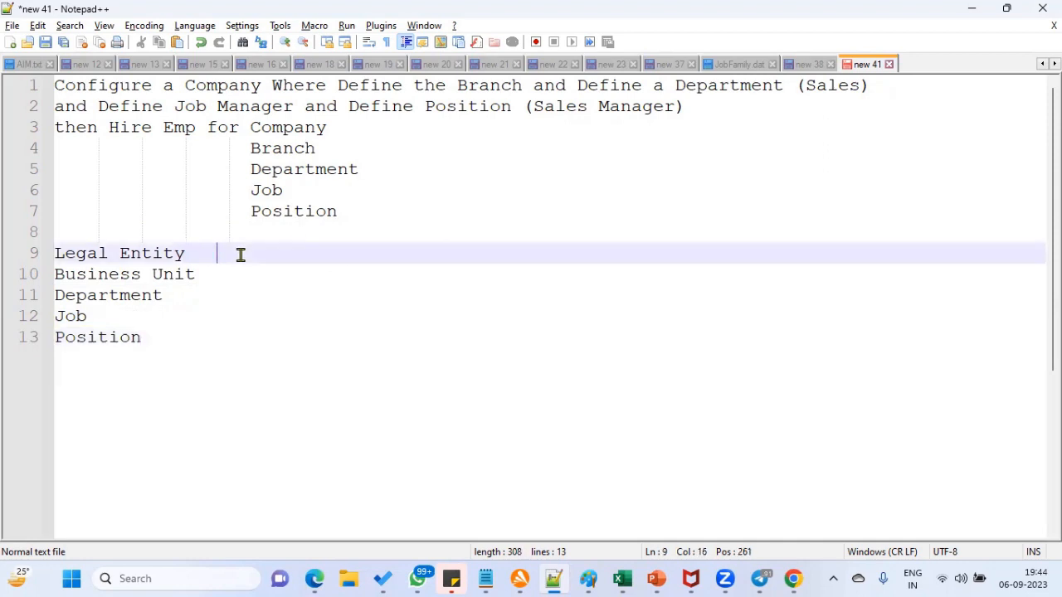
type(" MRF")
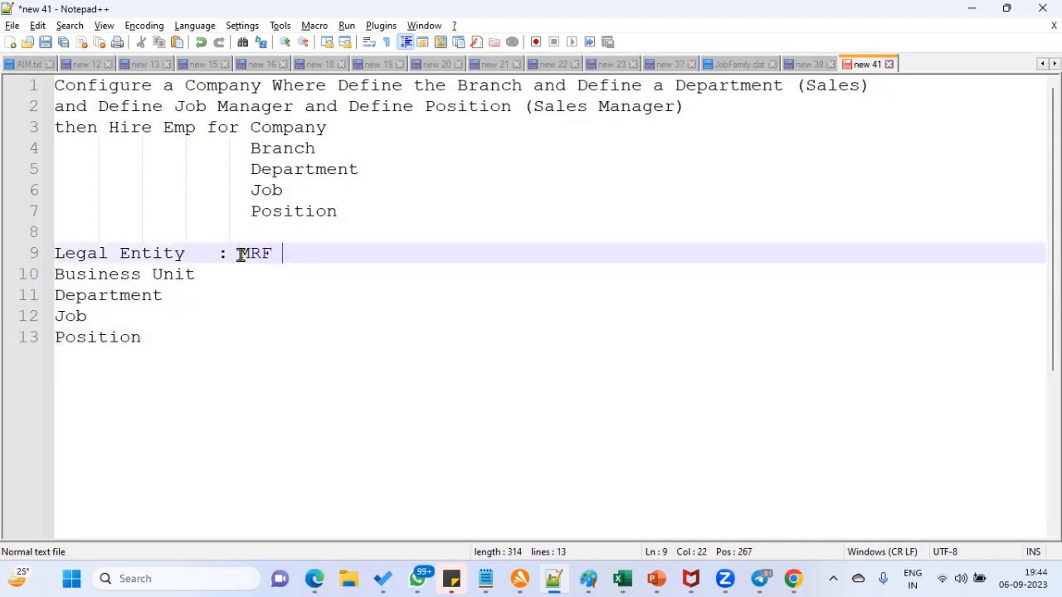
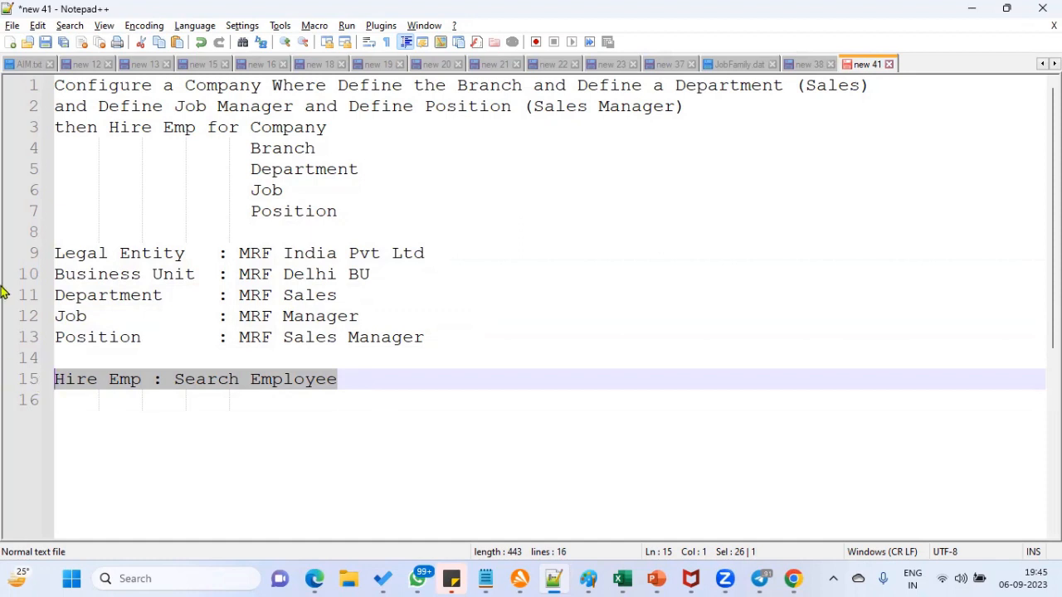
Step: Add the heading "Application Implementation Consultant" above the "Legal Entity" line and underline it with a row of equals signs
left_click(61, 231)
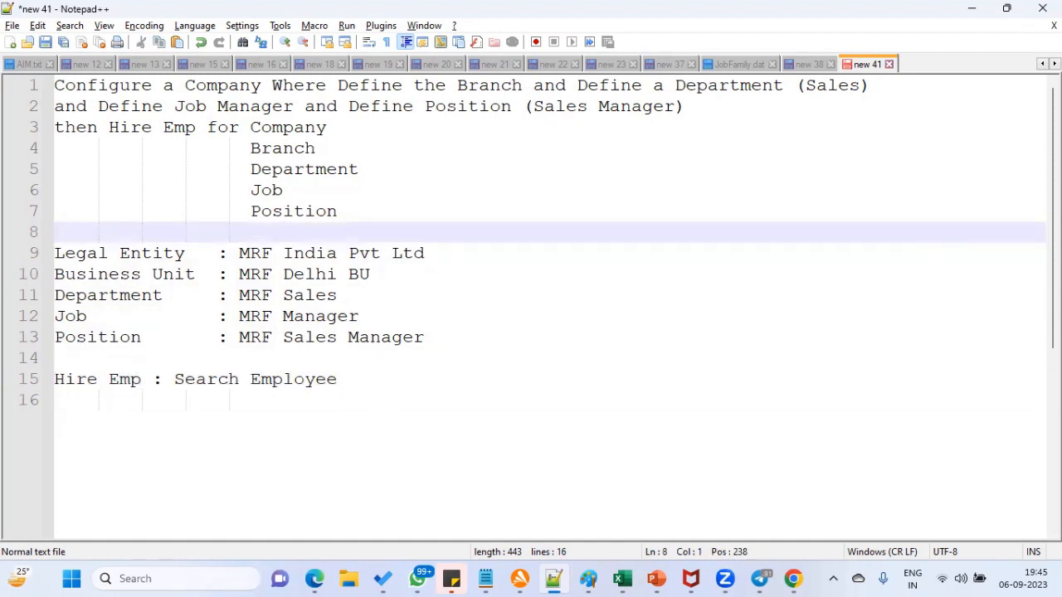
key("Return")
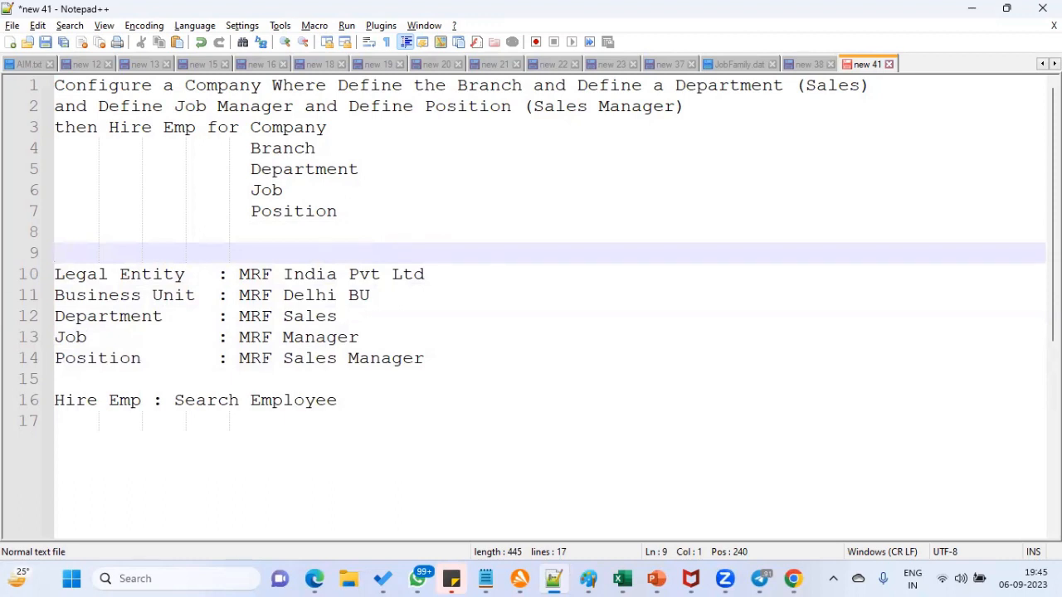
type("Application I")
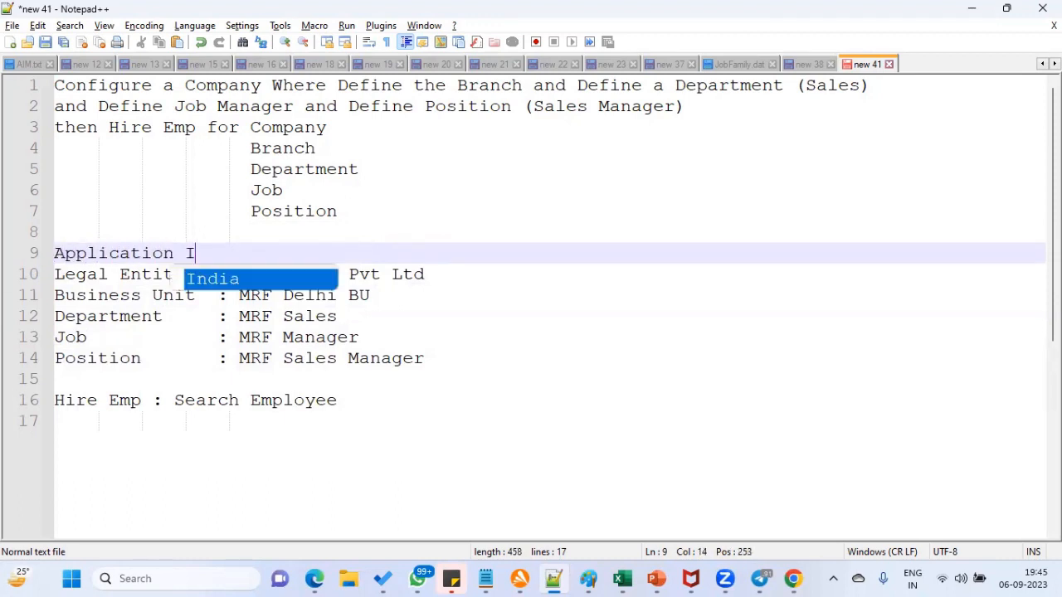
type("mplementation")
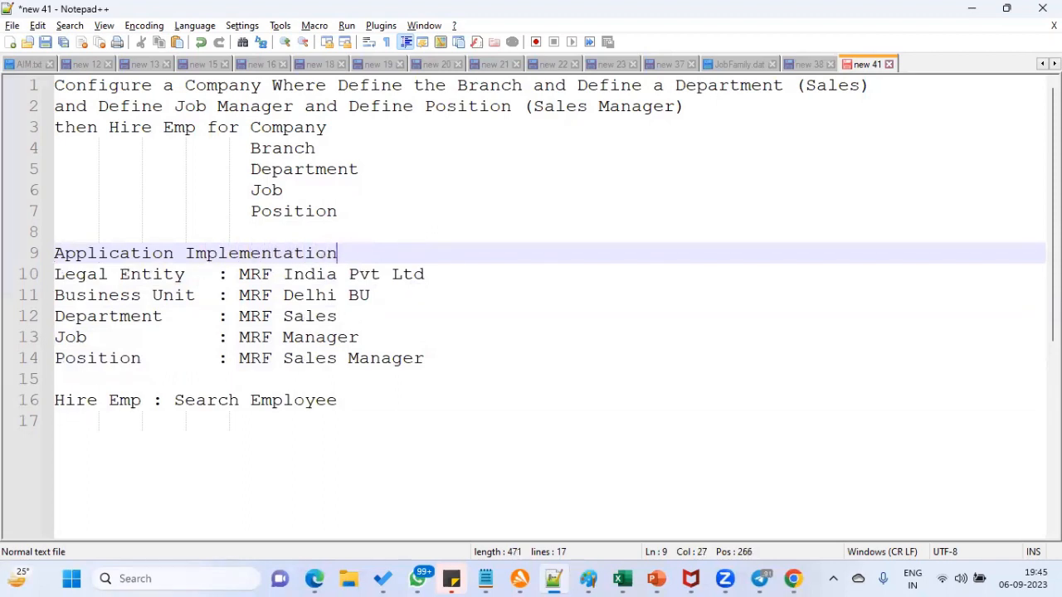
type(" Consultant")
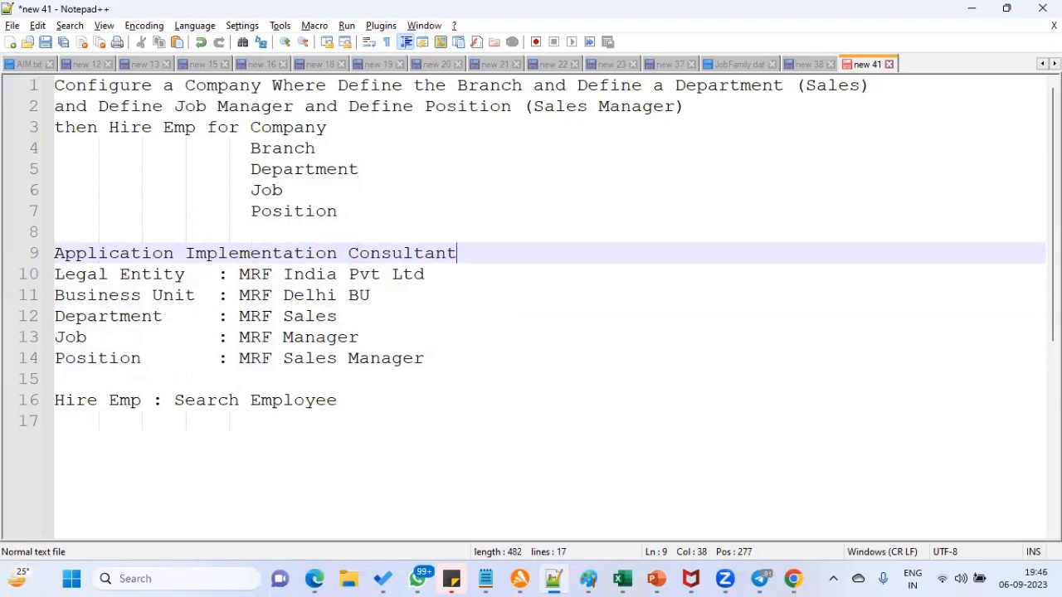
key("Return")
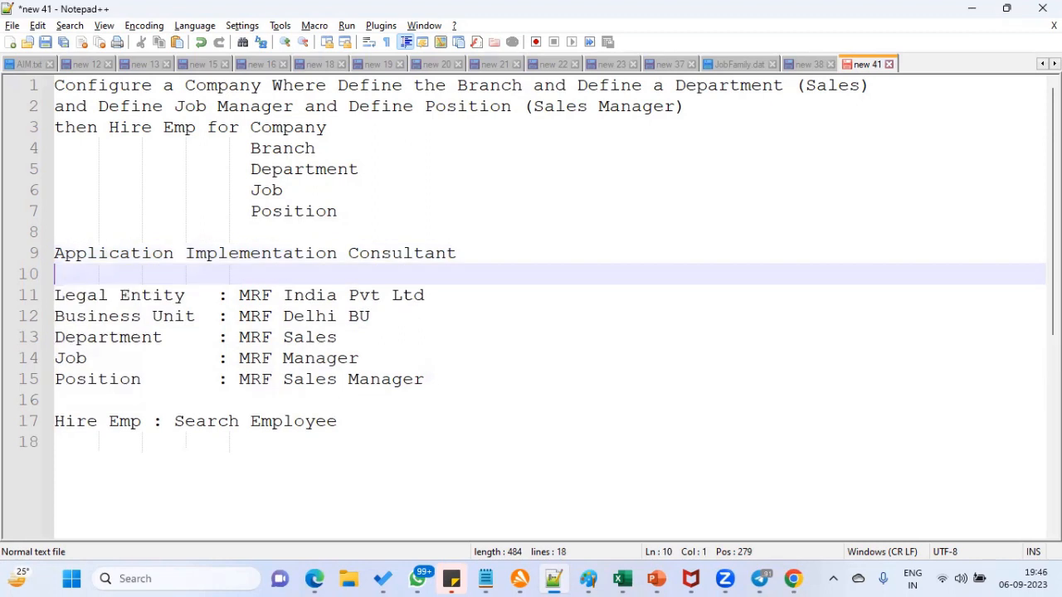
type("========================================")
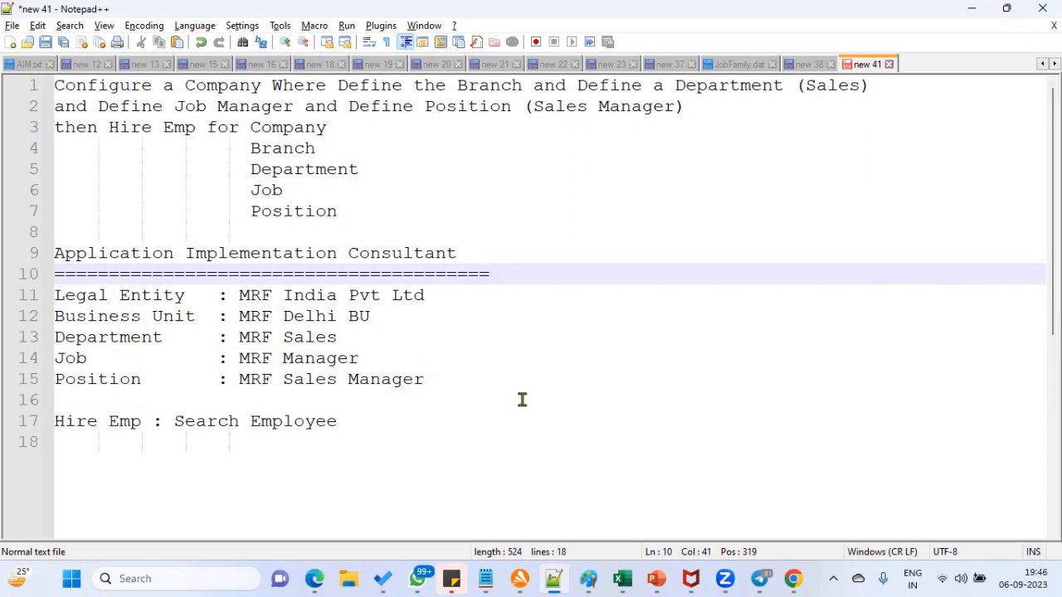
Step: Add the heading "Human Resource Specialist:" above the "Hire Emp" line and underline it with a row of equals signs
left_click_drag(343, 429, 58, 428)
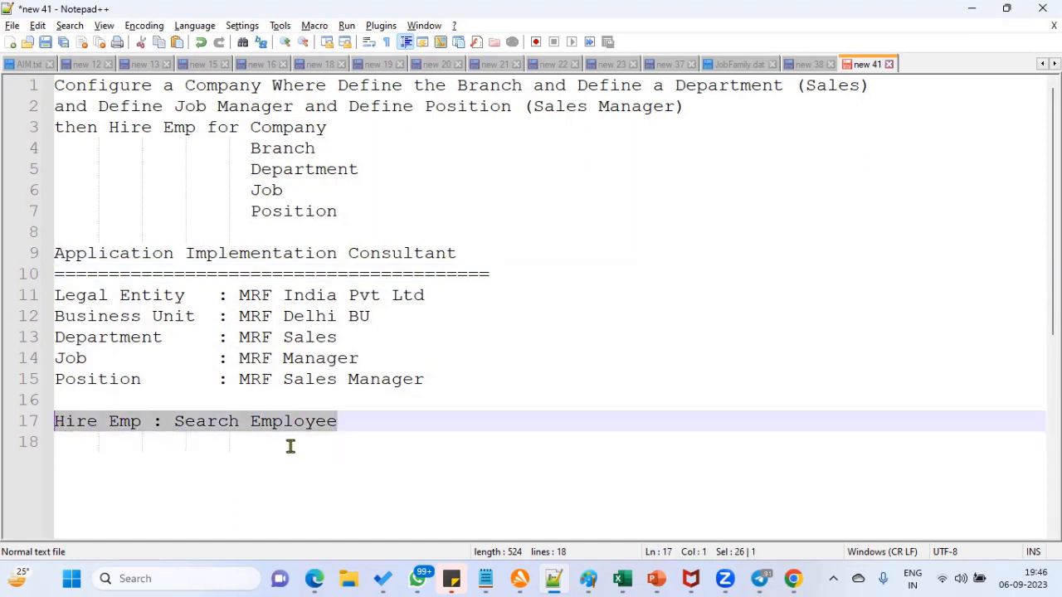
left_click(235, 402)
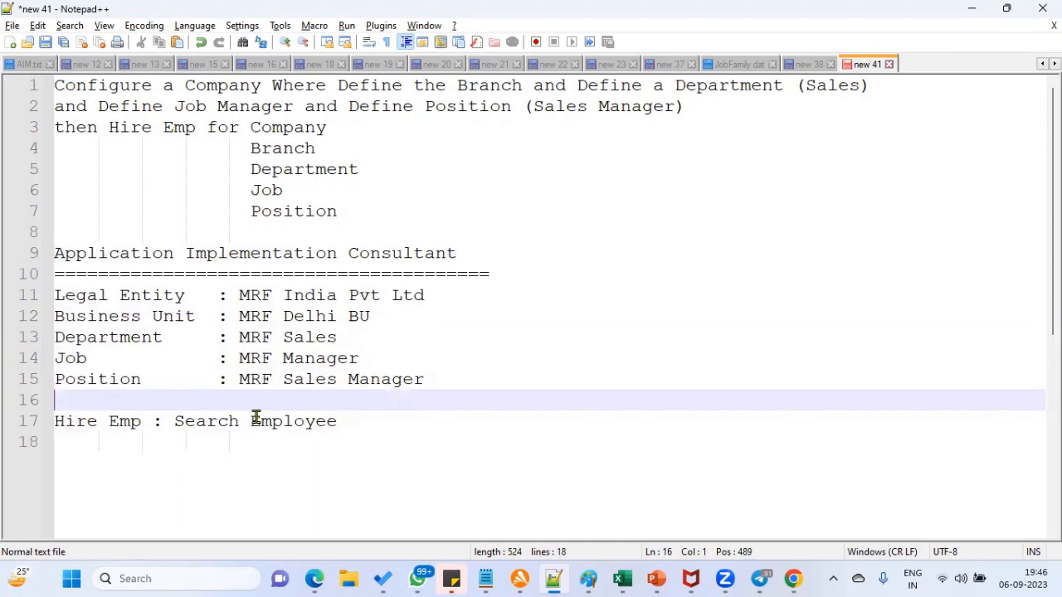
key("Return")
type("Human Re")
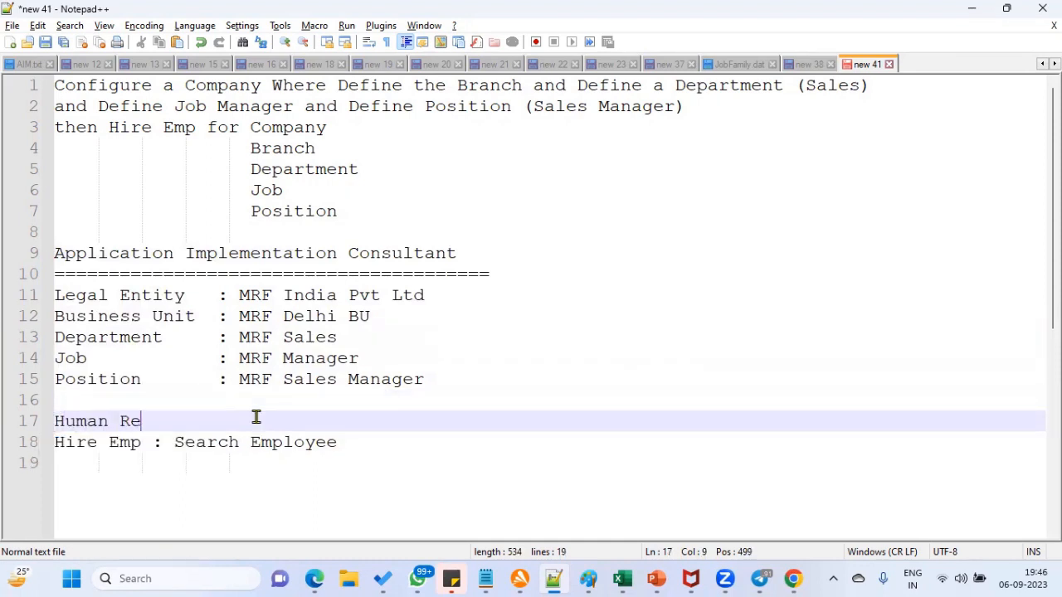
type("source Specialist:")
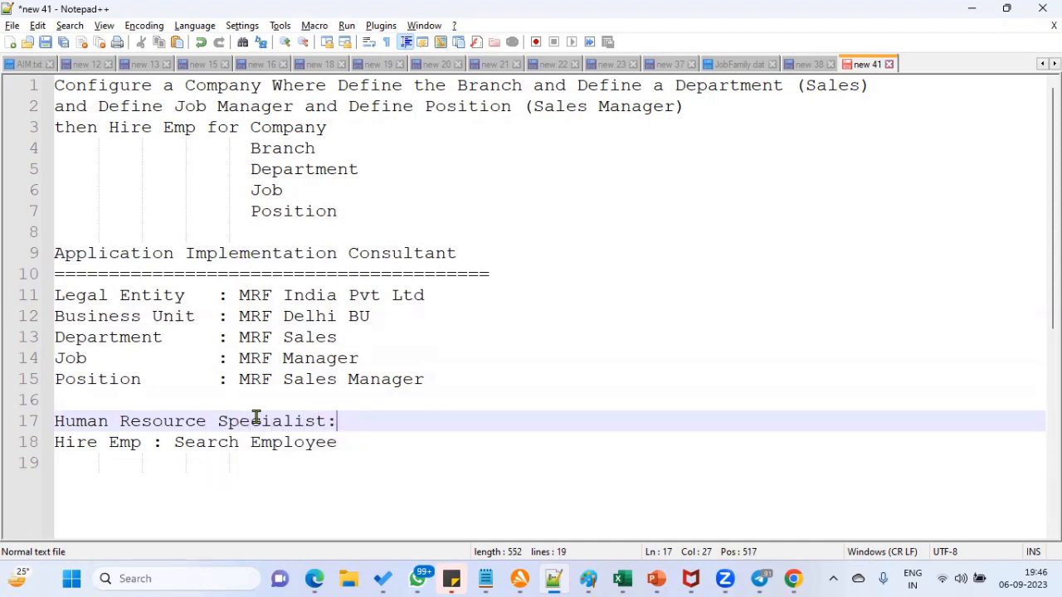
key("Return")
type("=")
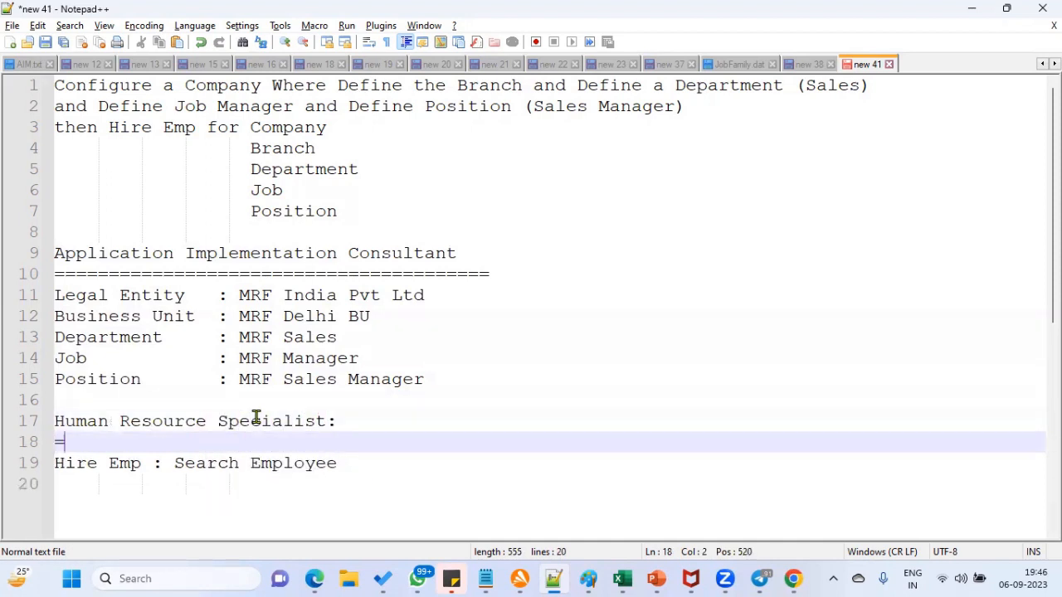
type("========================")
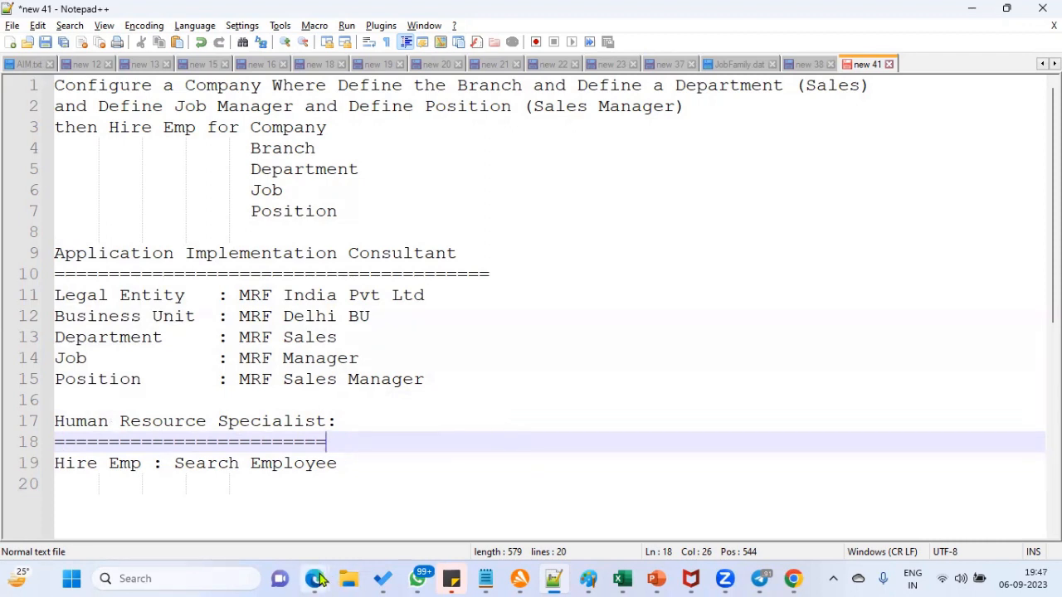
Step: Switch to the Edge window with the Oracle Fusion Cloud pages and sign in with the saved HCM user ID and password
mouse_move(315, 578)
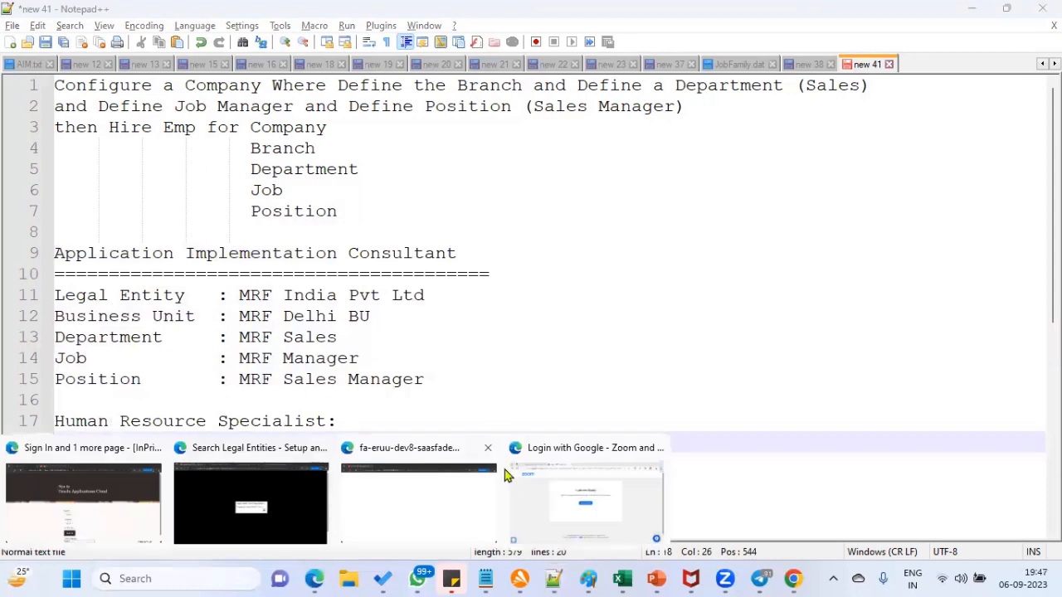
left_click(304, 523)
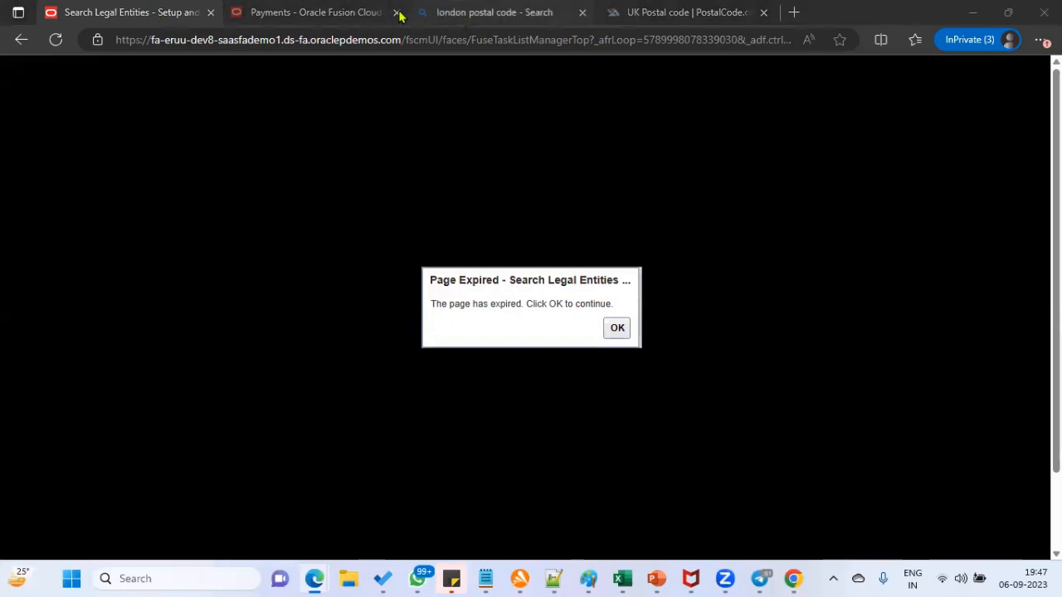
left_click(324, 16)
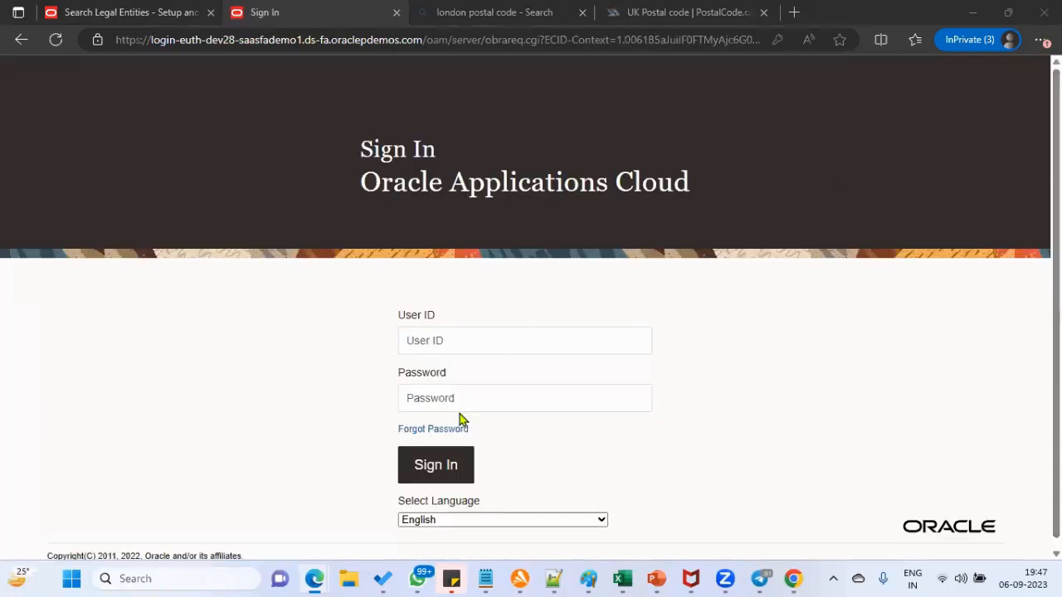
left_click(462, 343)
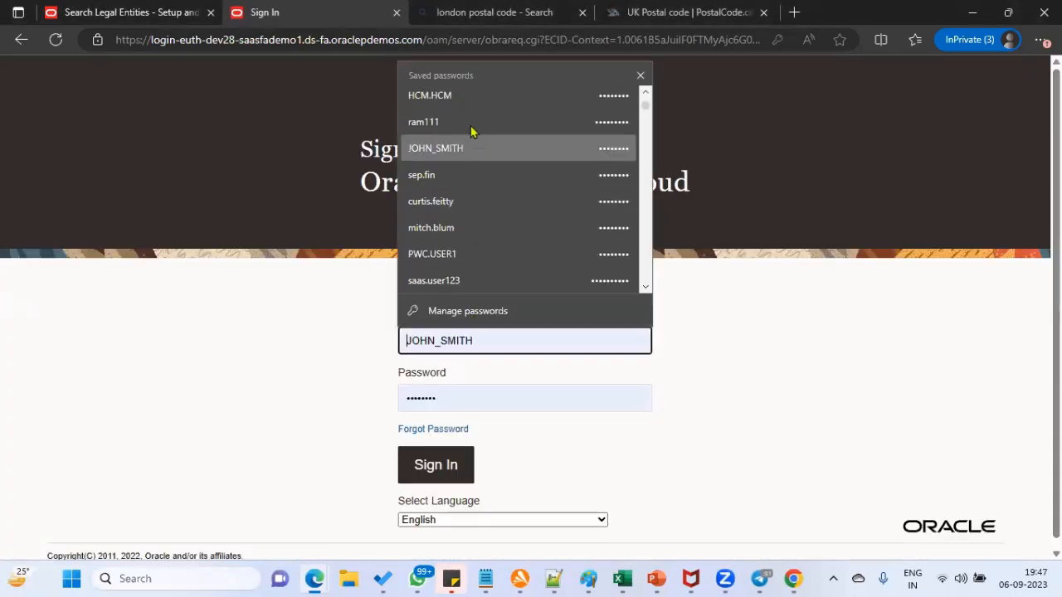
left_click(465, 101)
left_click(436, 466)
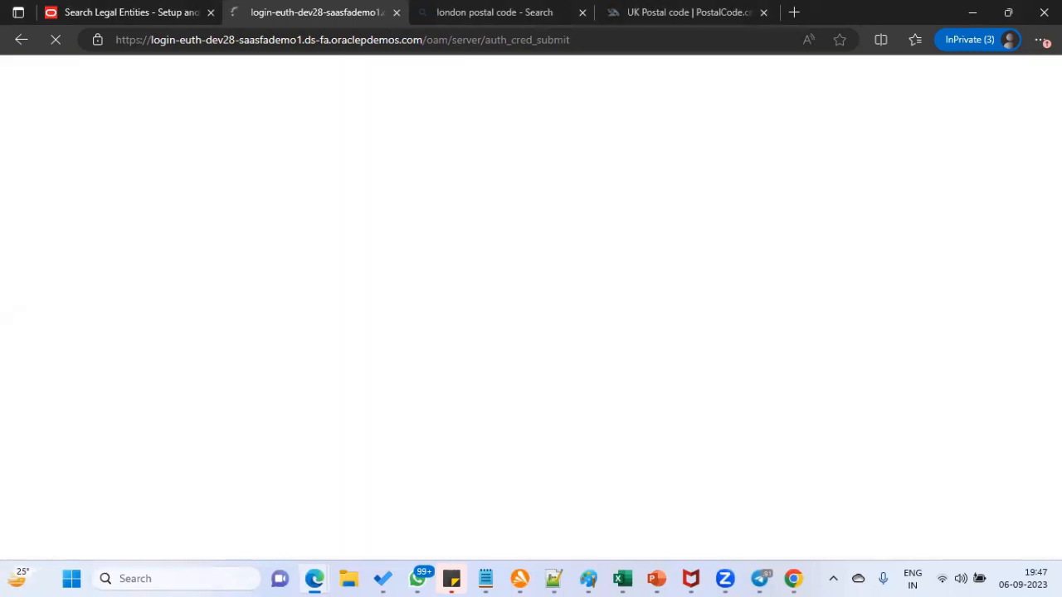
Step: Go to Setup and Maintenance and change the setup offering to Compensation Management
left_click(1041, 39)
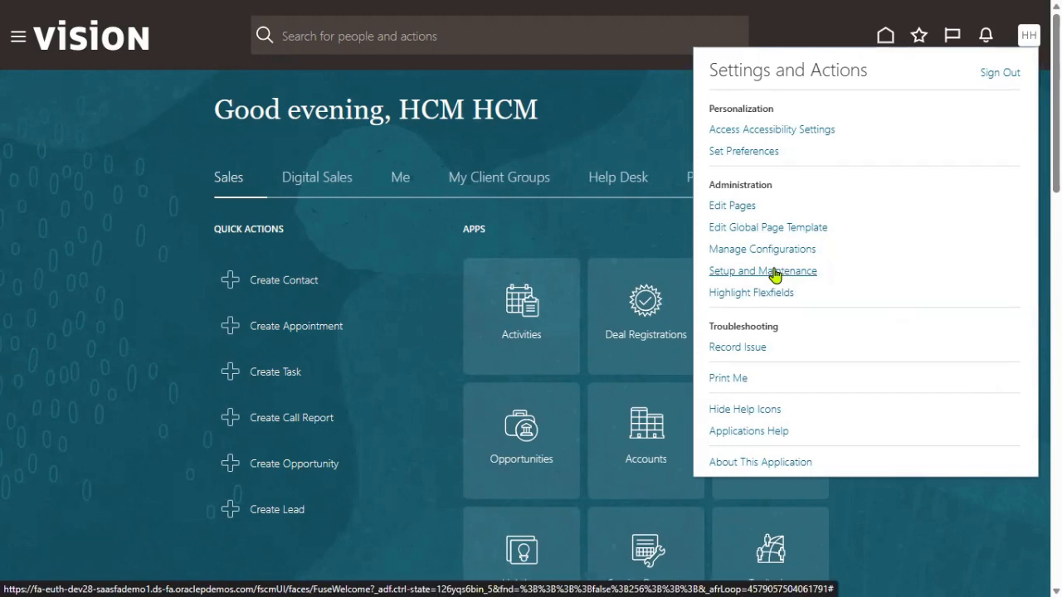
left_click(772, 270)
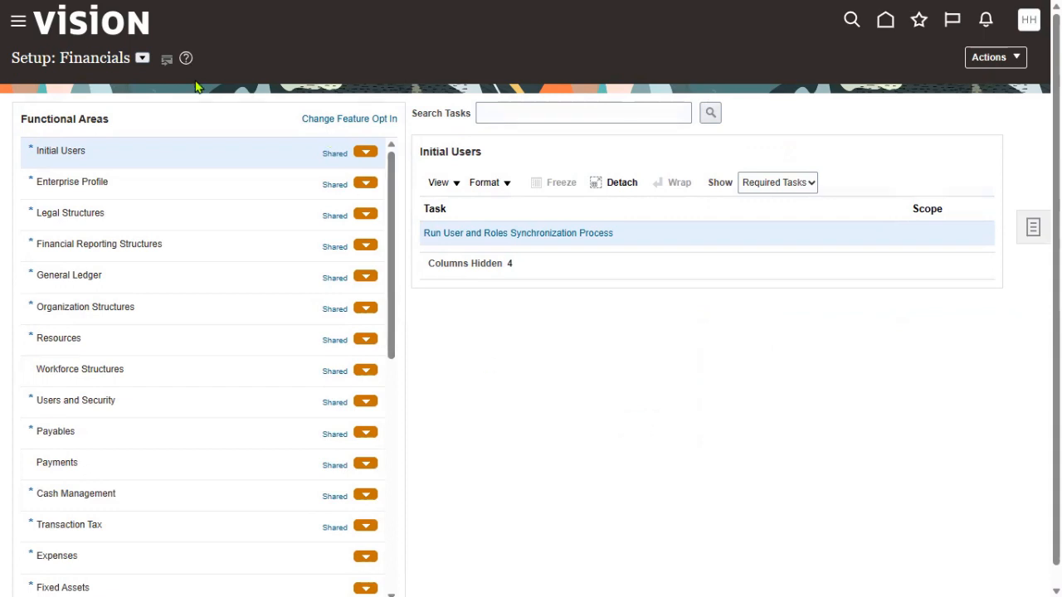
left_click(142, 59)
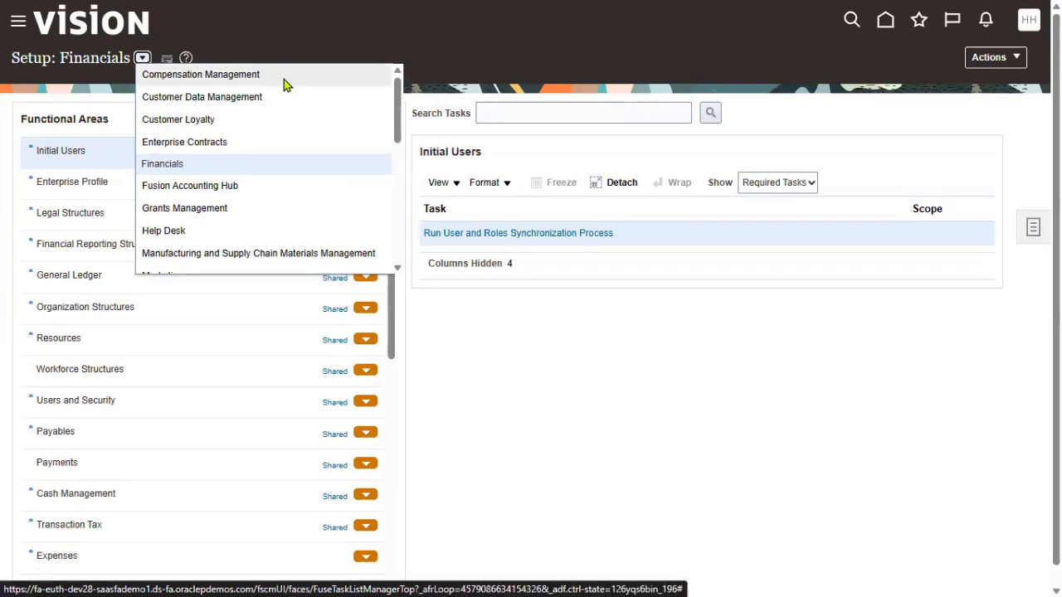
left_click_drag(397, 142, 396, 271)
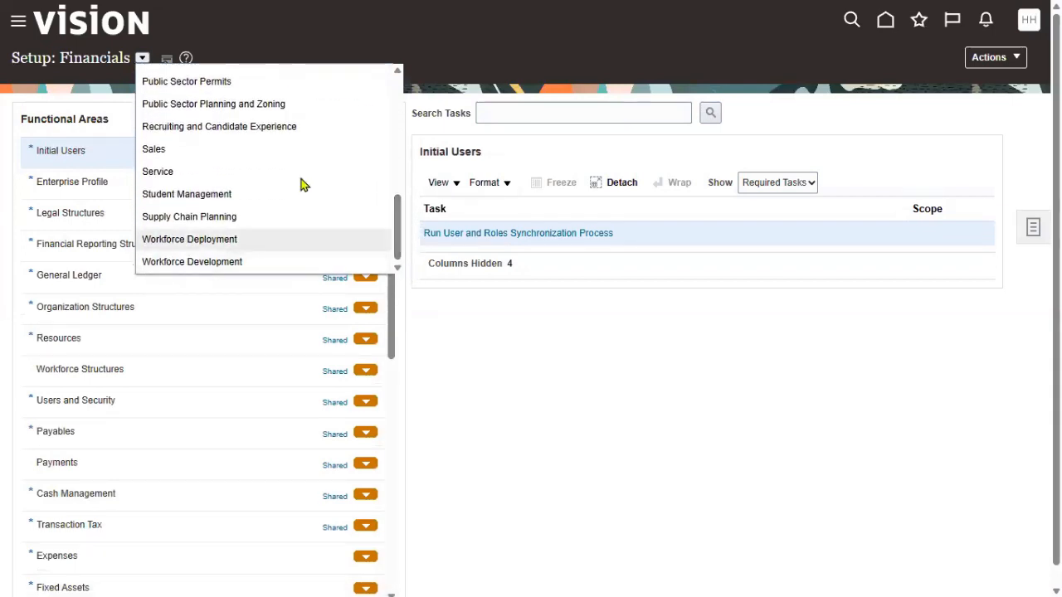
scroll(291, 187, "up", 3)
scroll(291, 188, "up", 5)
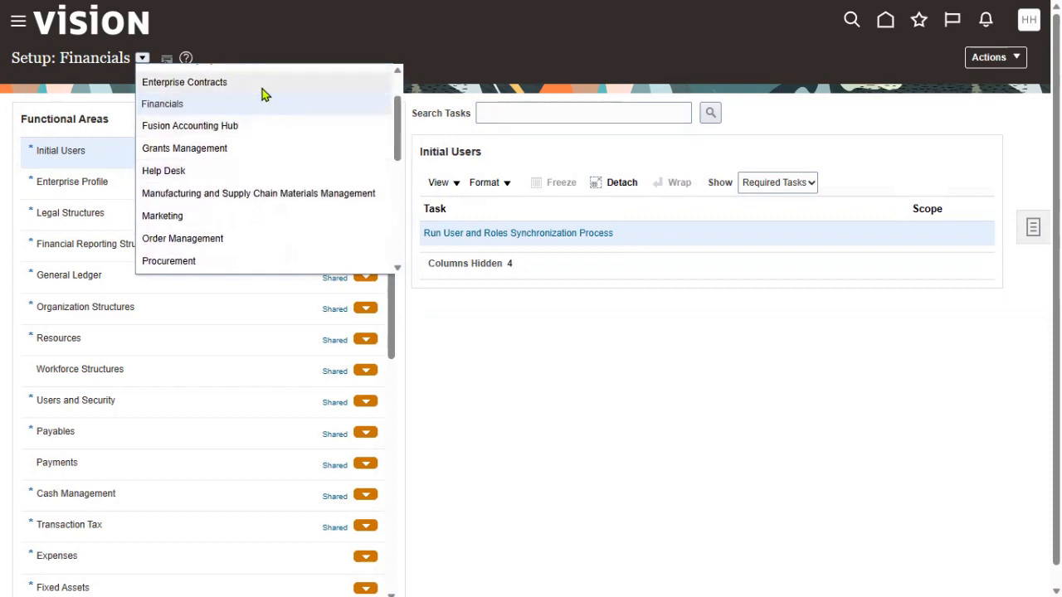
left_click(259, 76)
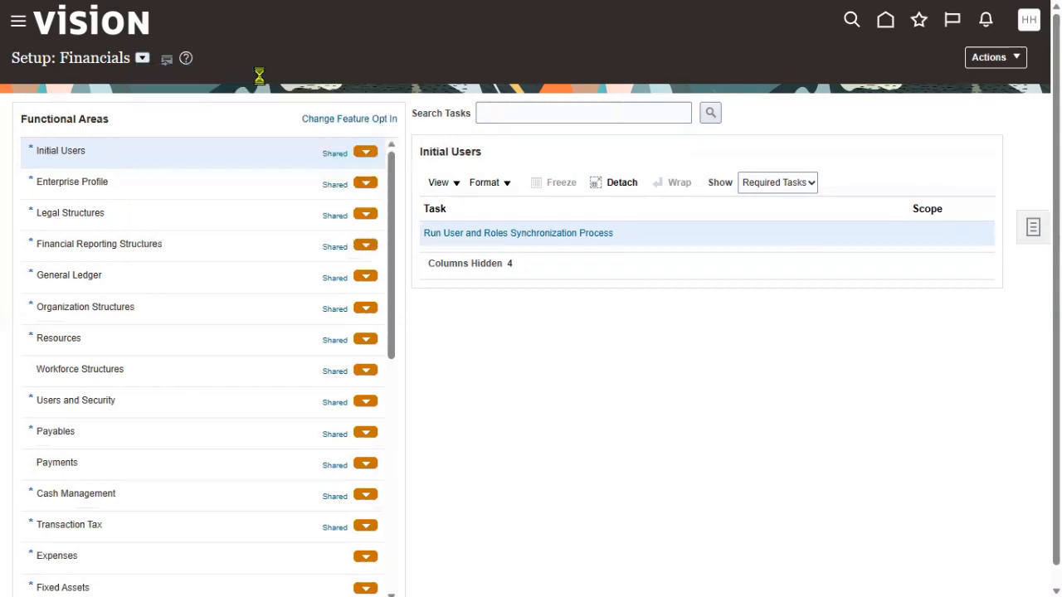
Step: Search the setup tasks for "Legal Address" and open the Manage Legal Addresses task
left_click(626, 108)
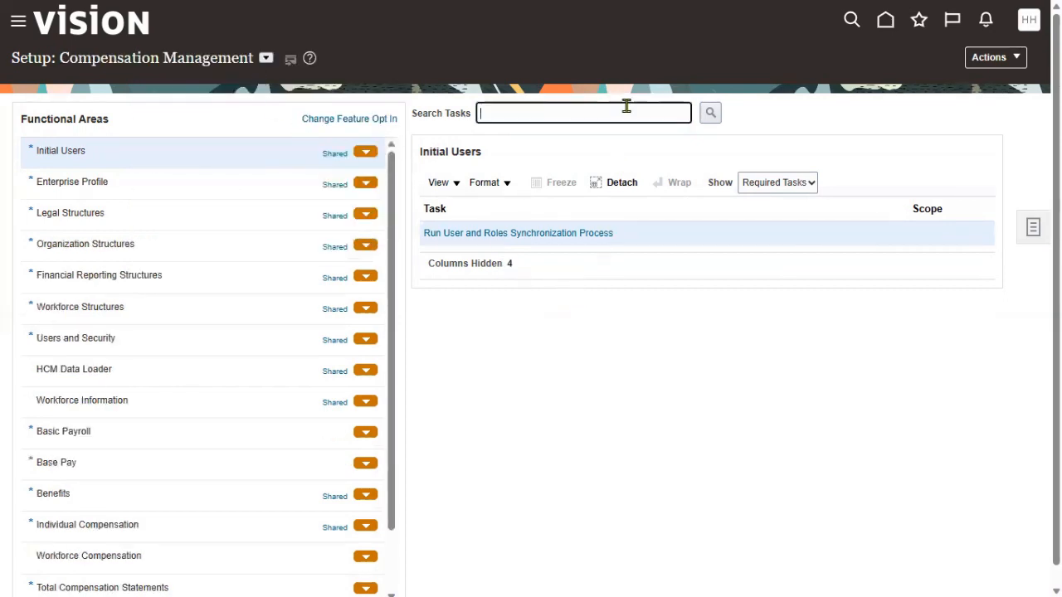
type("Legal Address")
key("Return")
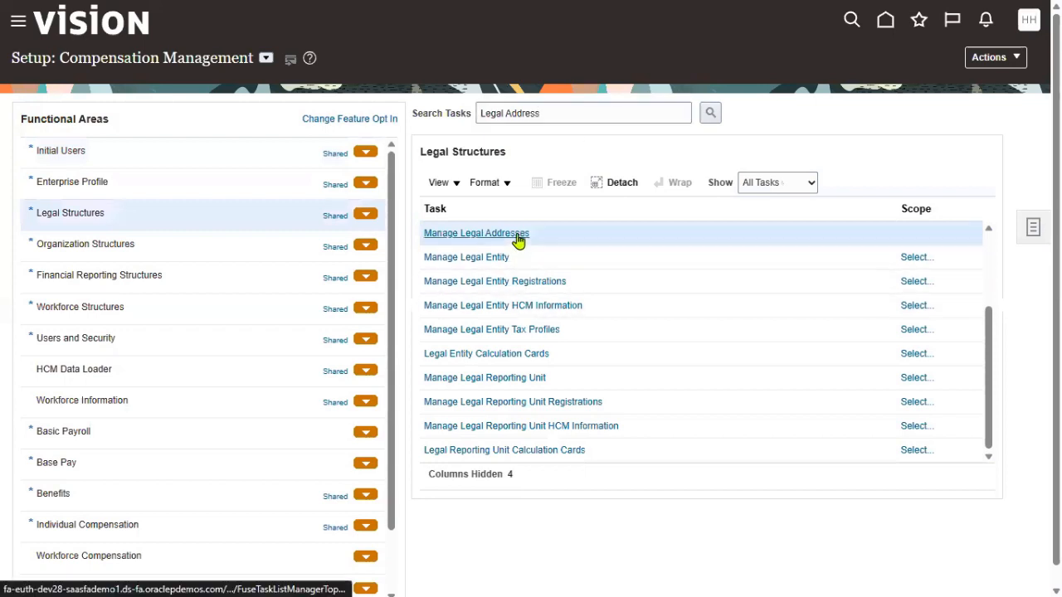
left_click(518, 236)
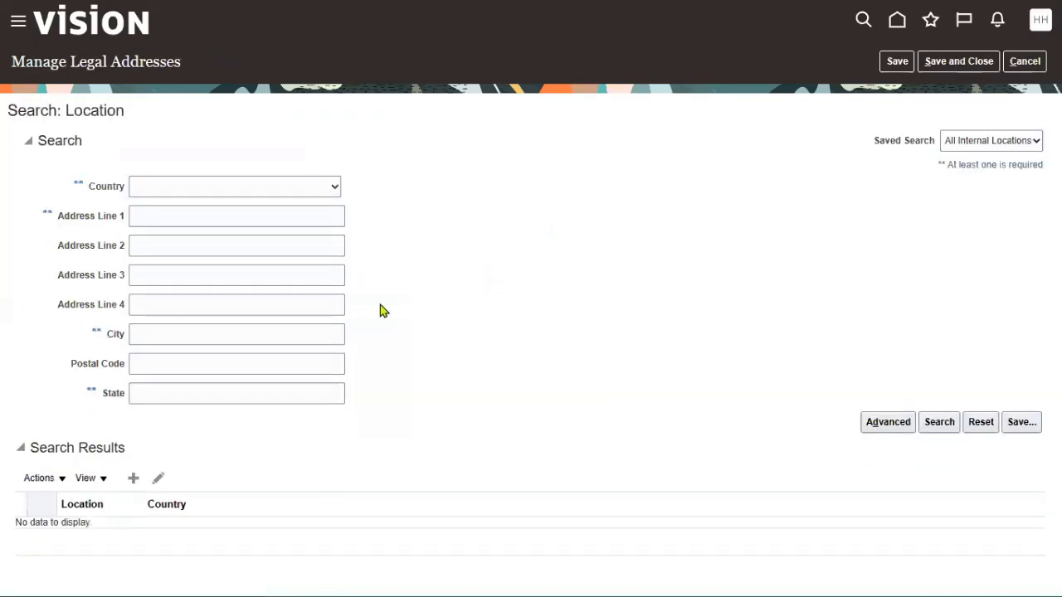
Step: Start a new legal address location with country India and address line 1 "MRF Delhi Office"
left_click(134, 479)
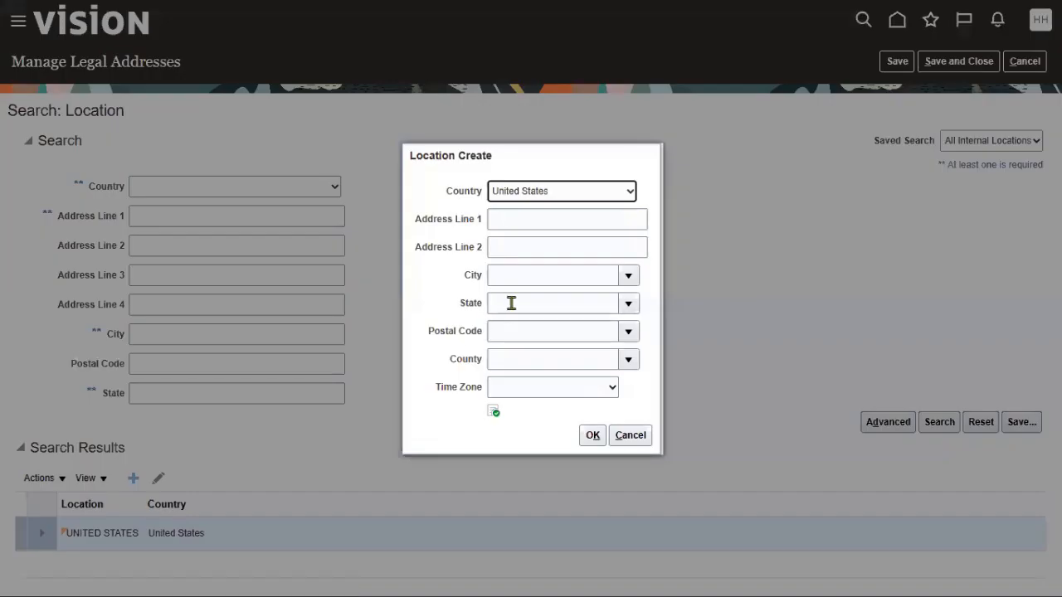
key("i")
key("i")
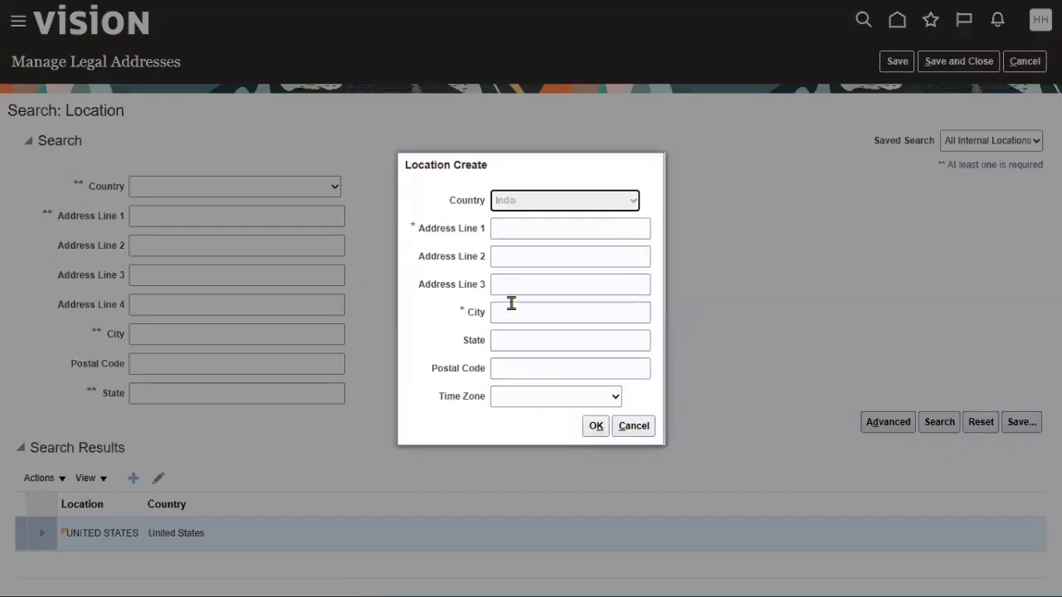
key("Tab")
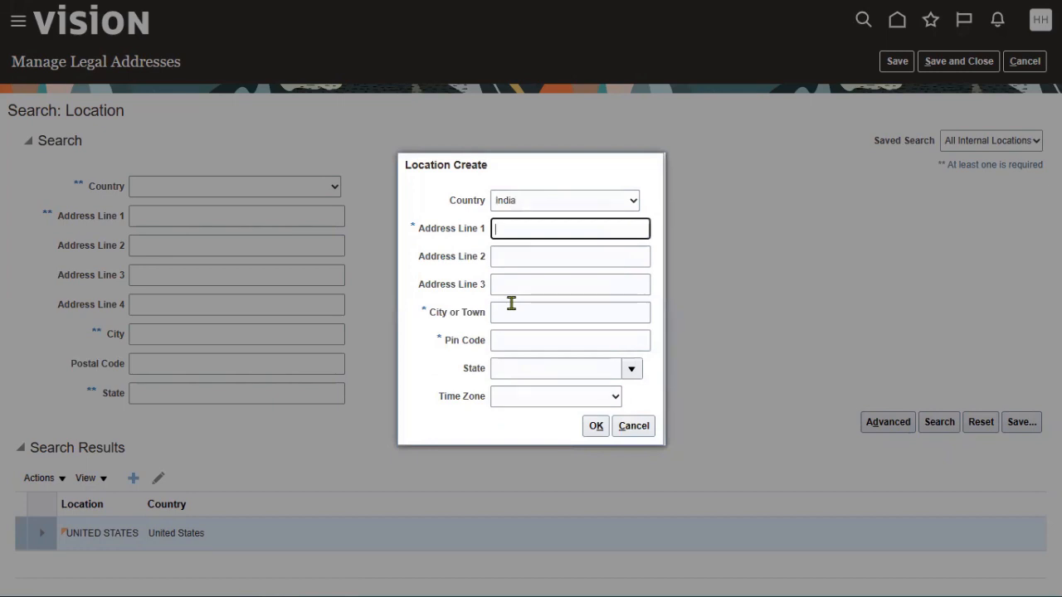
type("MRF Delhi Office")
key("Tab")
key("Tab")
key("Tab")
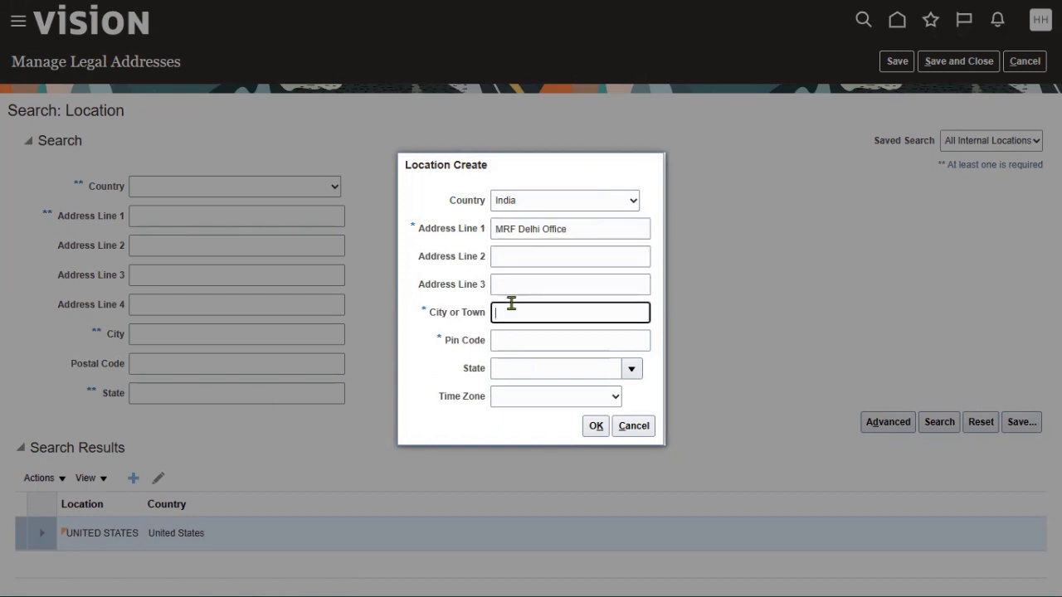
Step: Complete the location with city "Delhi" and postal pin code 1789876, then save and close the legal addresses
type("Delhi")
key("Tab")
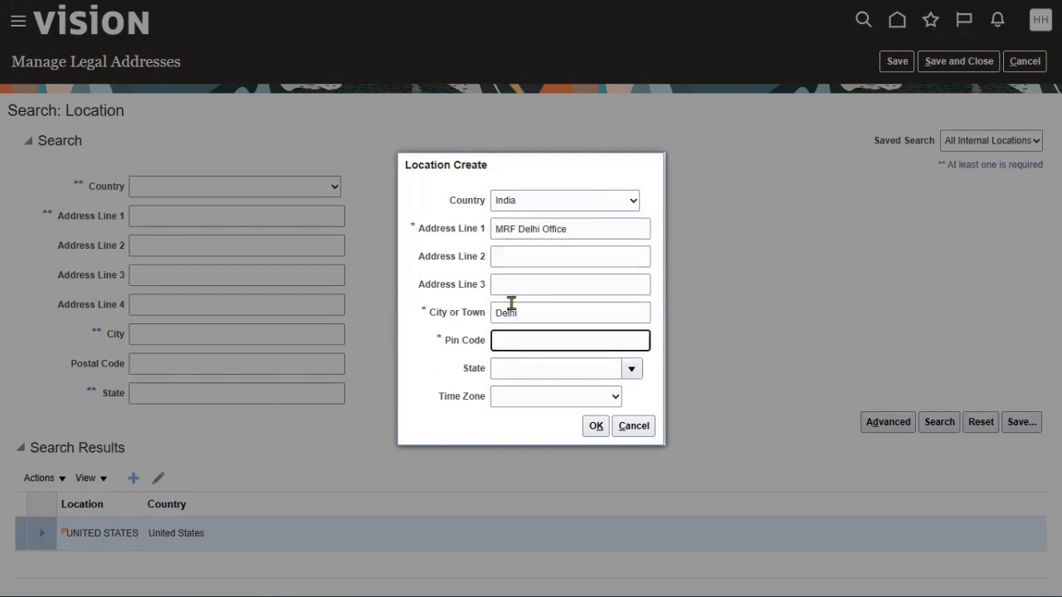
type("1789876")
left_click(591, 426)
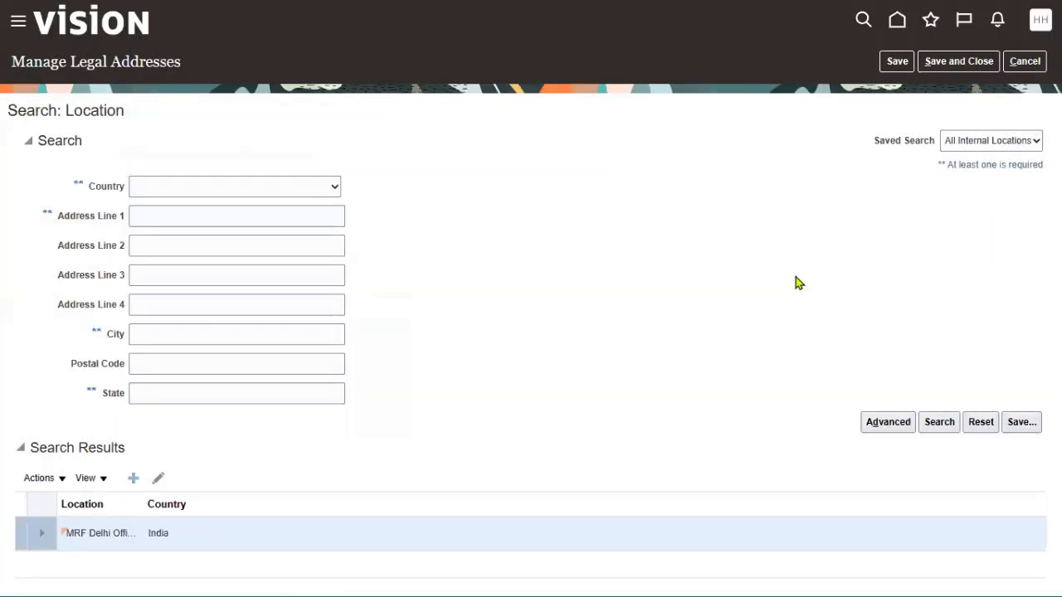
left_click(959, 65)
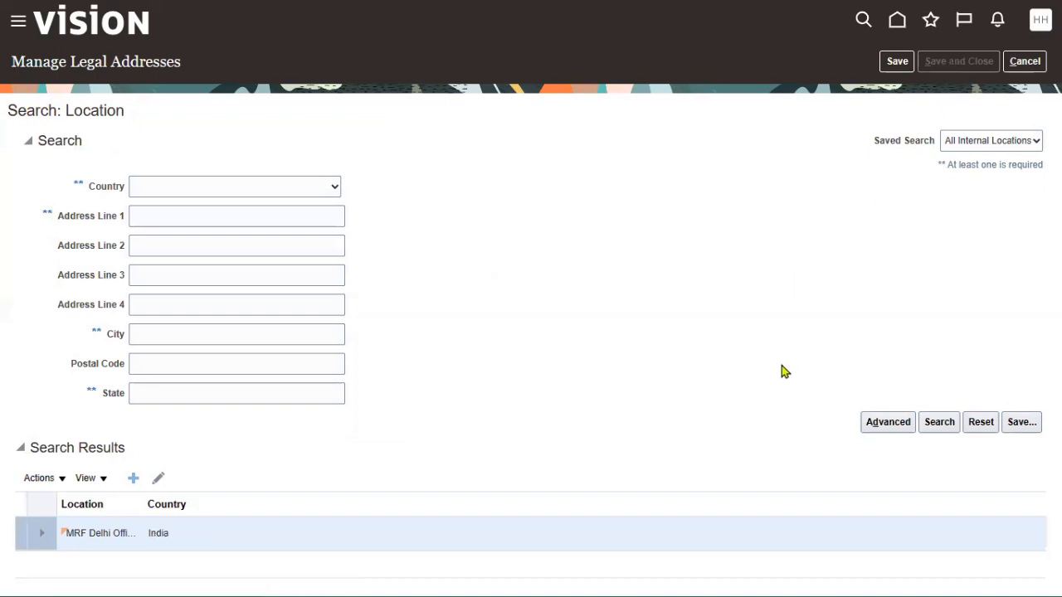
Step: Set the scope of the Manage Legal Entity task to create a new legal entity, and go to the task
left_click(526, 258)
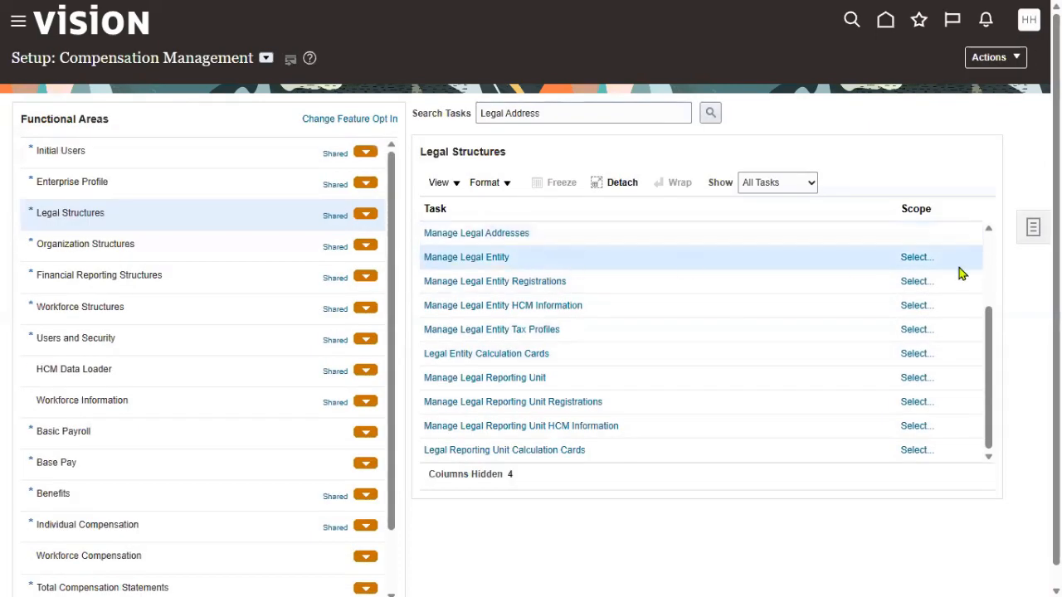
left_click(913, 262)
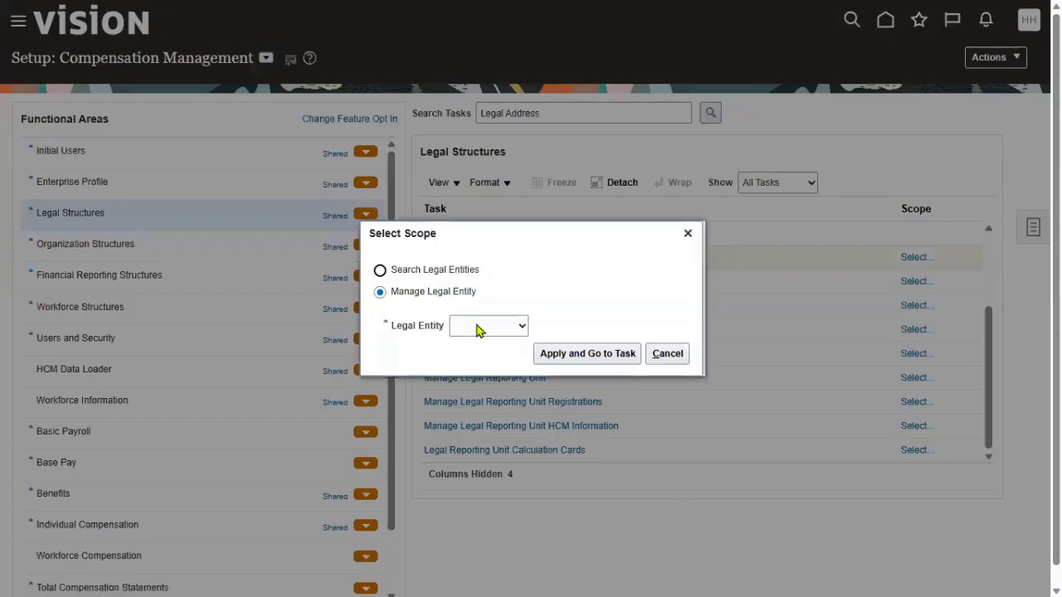
left_click(480, 328)
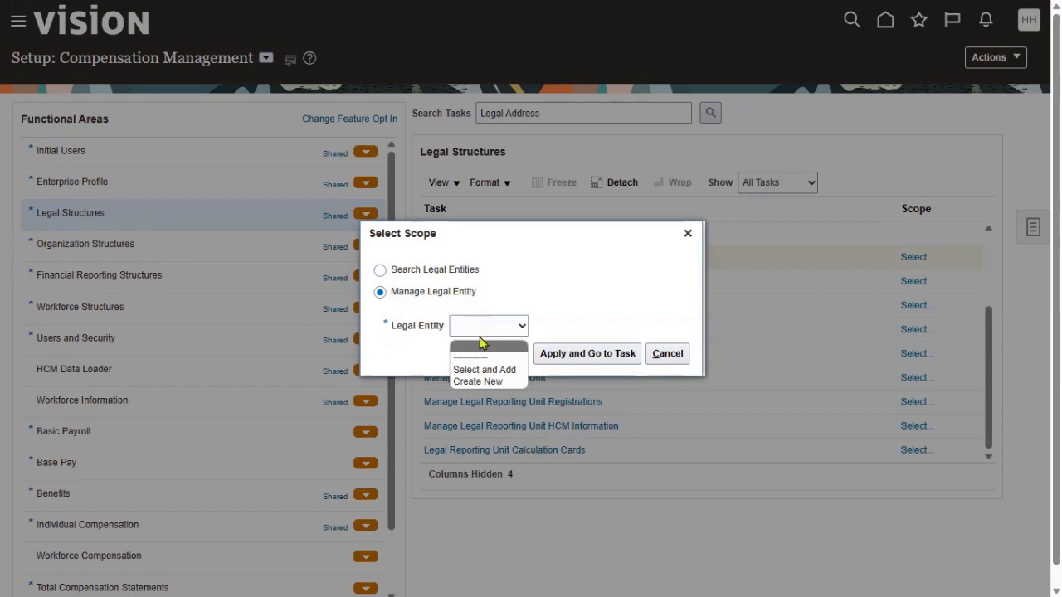
left_click(488, 381)
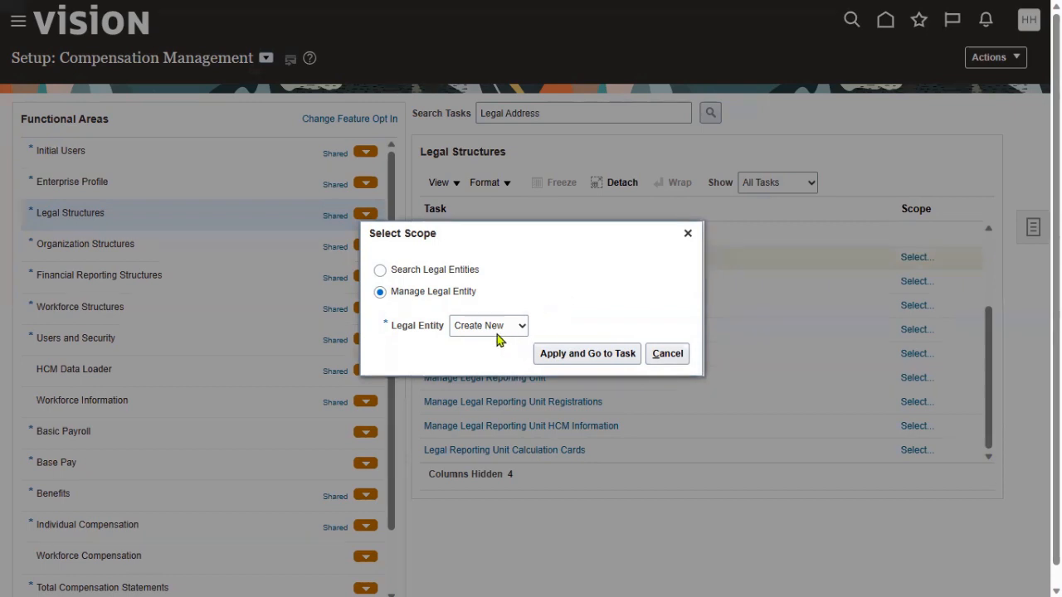
left_click(578, 363)
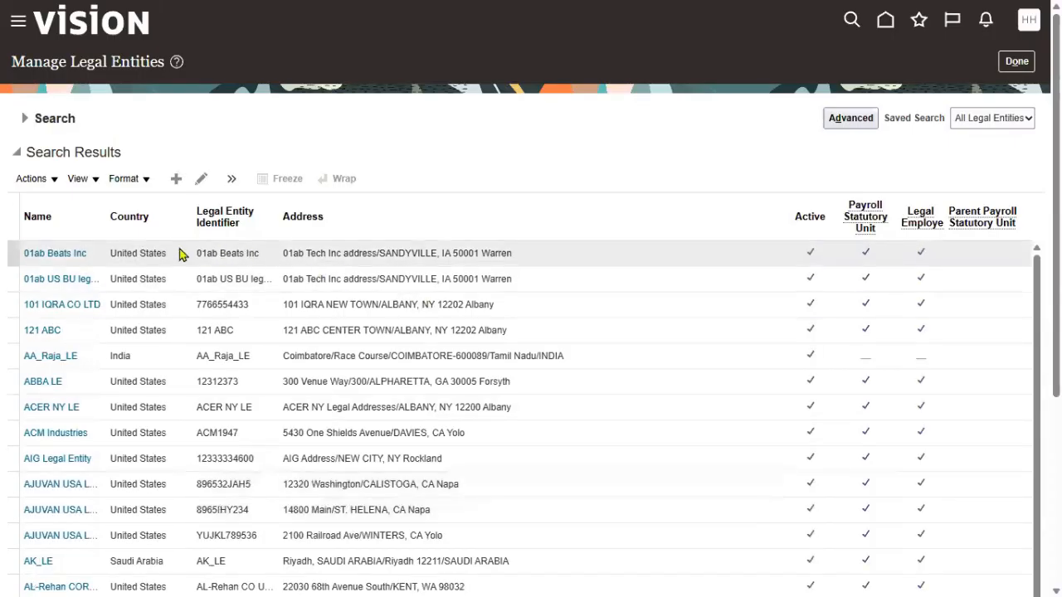
Step: Start creating a new legal entity and set its country to India
mouse_move(155, 213)
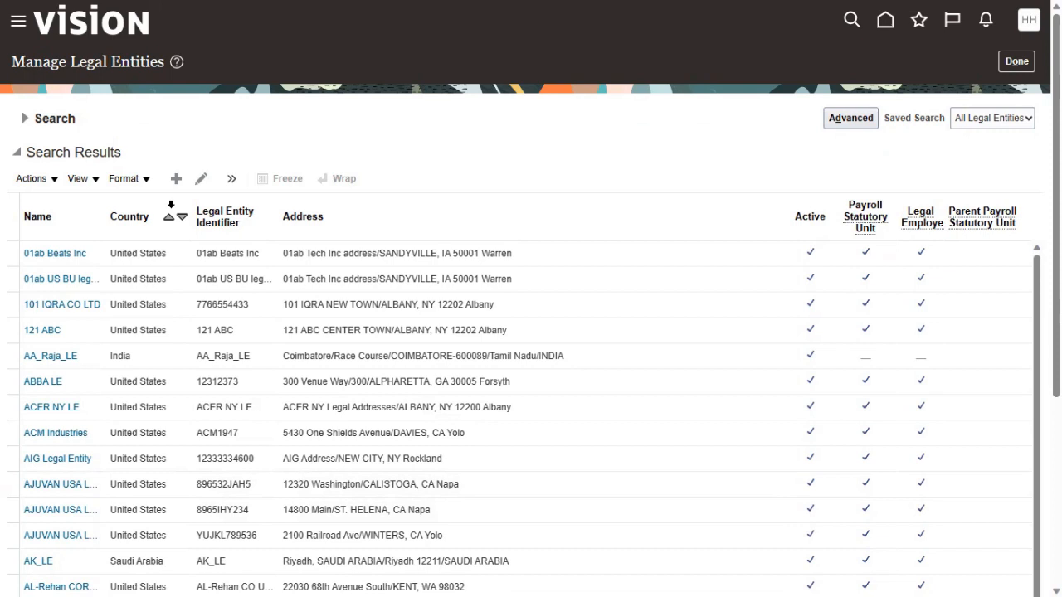
left_click(176, 178)
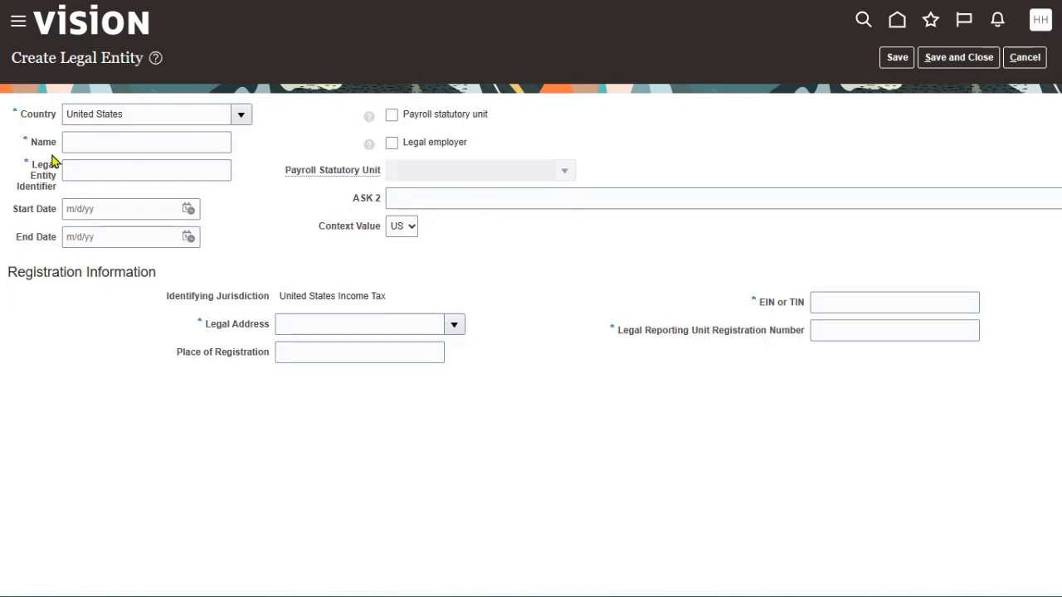
left_click(125, 114)
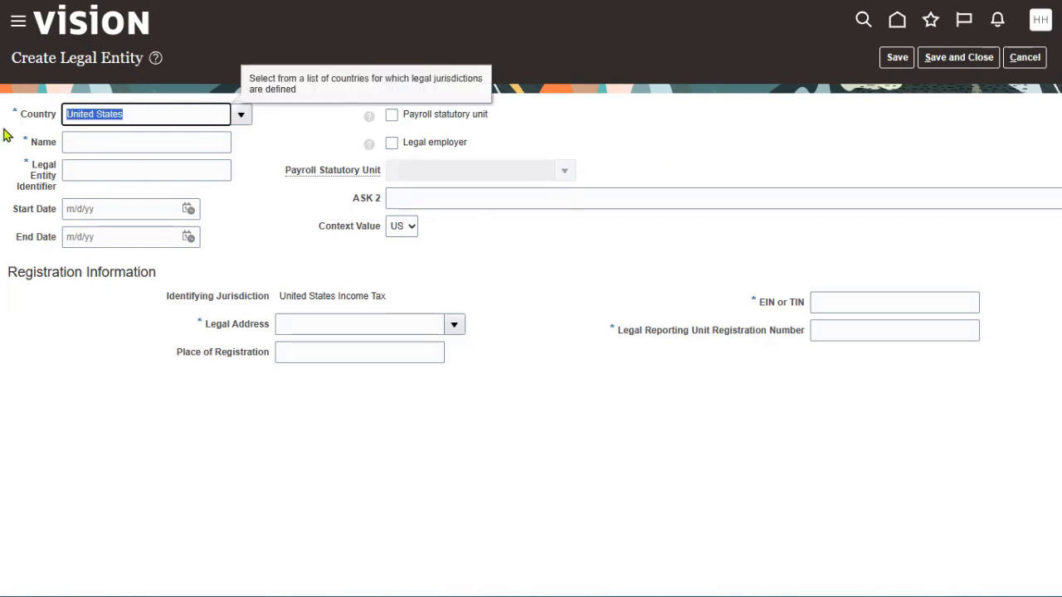
type("India")
key("Tab")
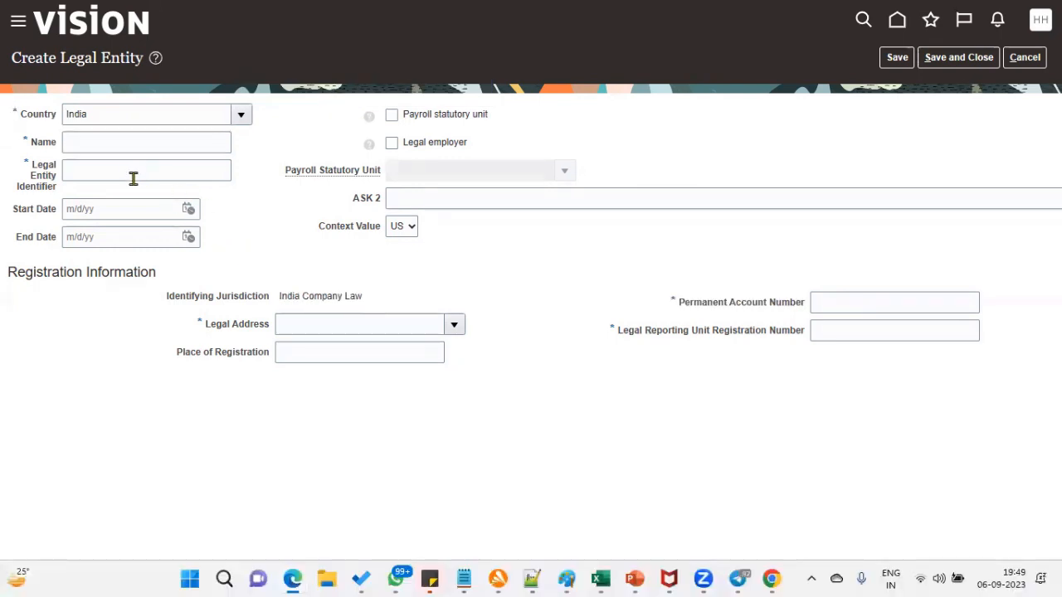
Step: Copy "MRF India Pvt Ltd" from the Notepad++ outline and enter it as the legal entity's name
key("alt+Tab")
key("alt+Tab")
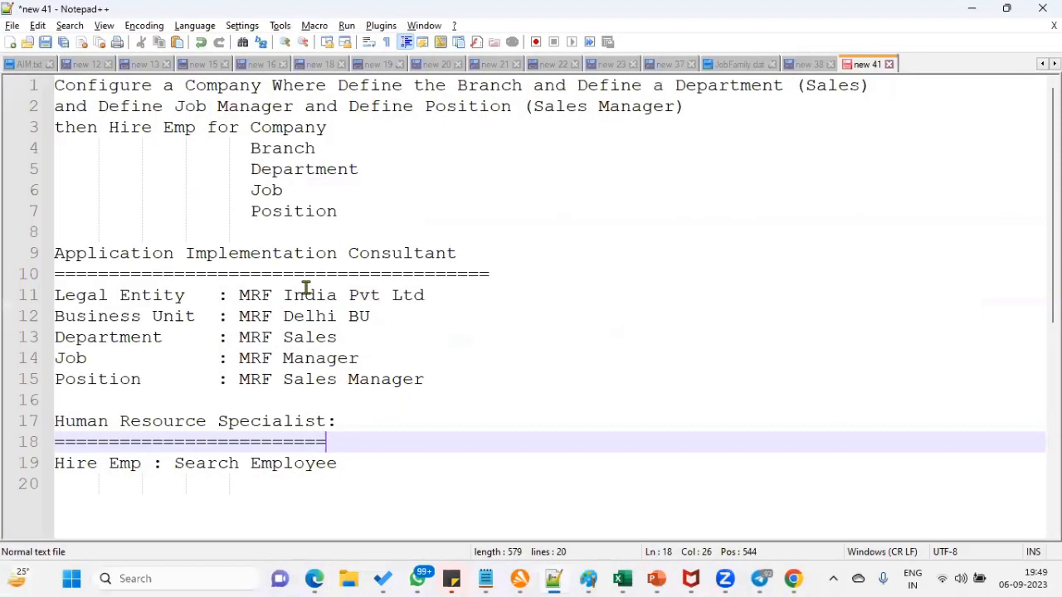
left_click_drag(240, 295, 422, 294)
key("ctrl+c")
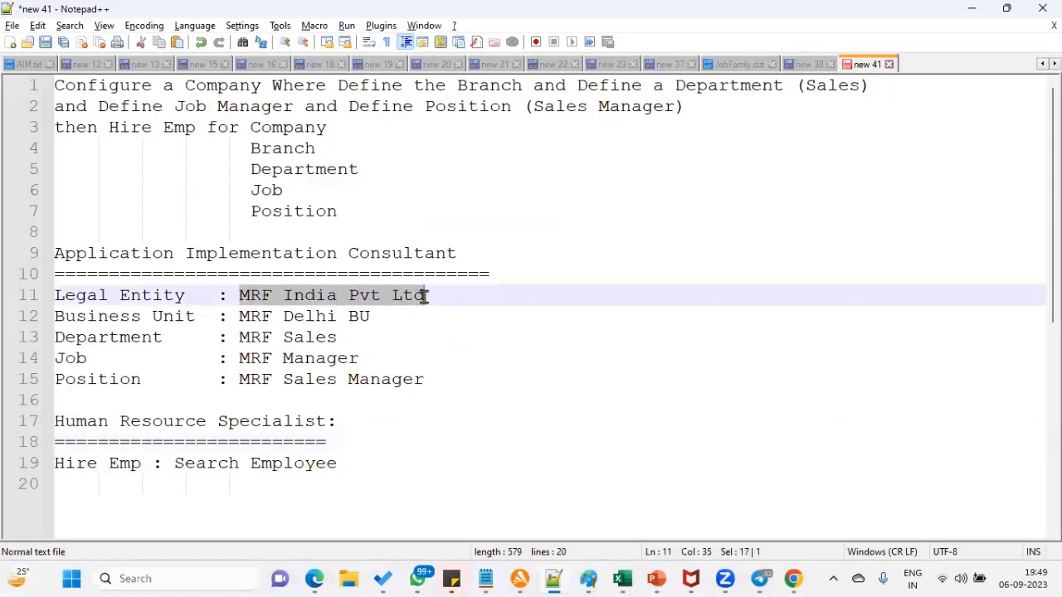
key("alt+Tab")
key("ctrl+v")
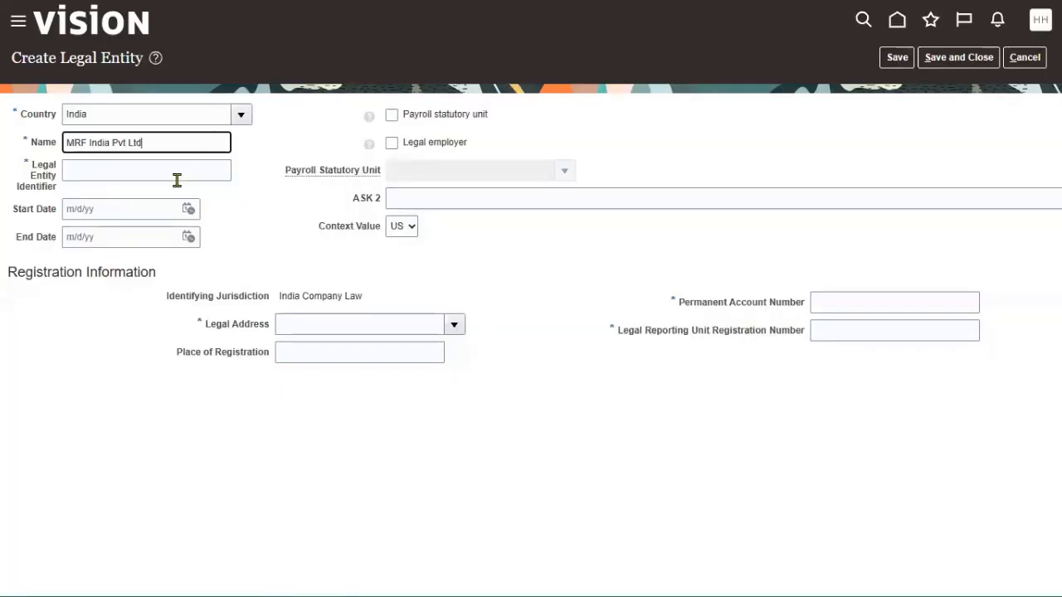
Step: Set the legal entity identifier to MRF17777
left_click(179, 175)
type("mrf283178")
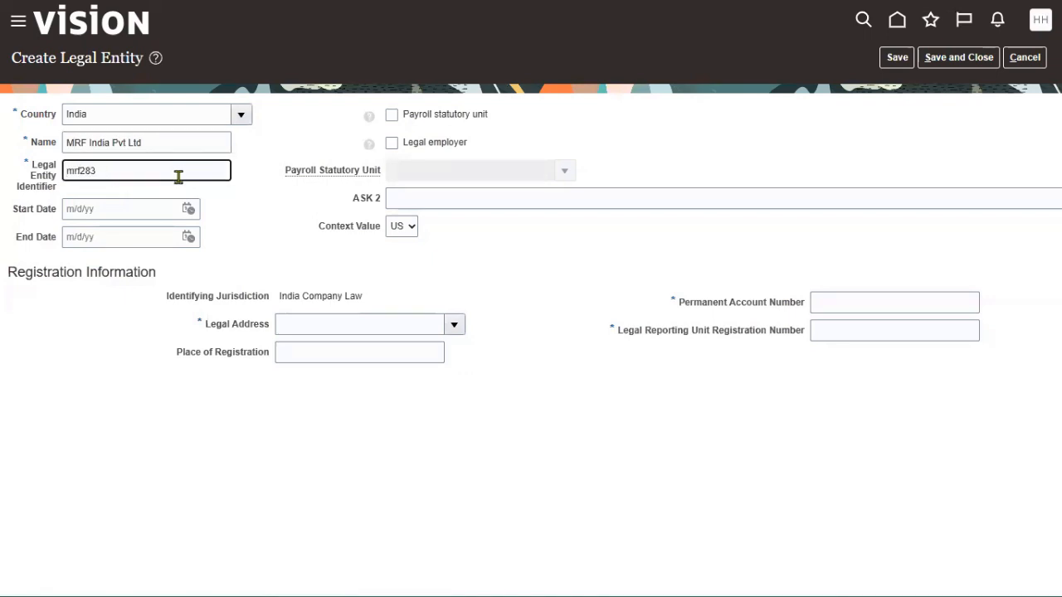
key("BackSpace")
key("BackSpace")
key("BackSpace")
key("BackSpace")
key("BackSpace")
key("BackSpace")
type("MRF17777")
Step: Assign the MRF Delhi Office legal address to the legal entity and set the place of registration to "Delhi"
left_click(464, 438)
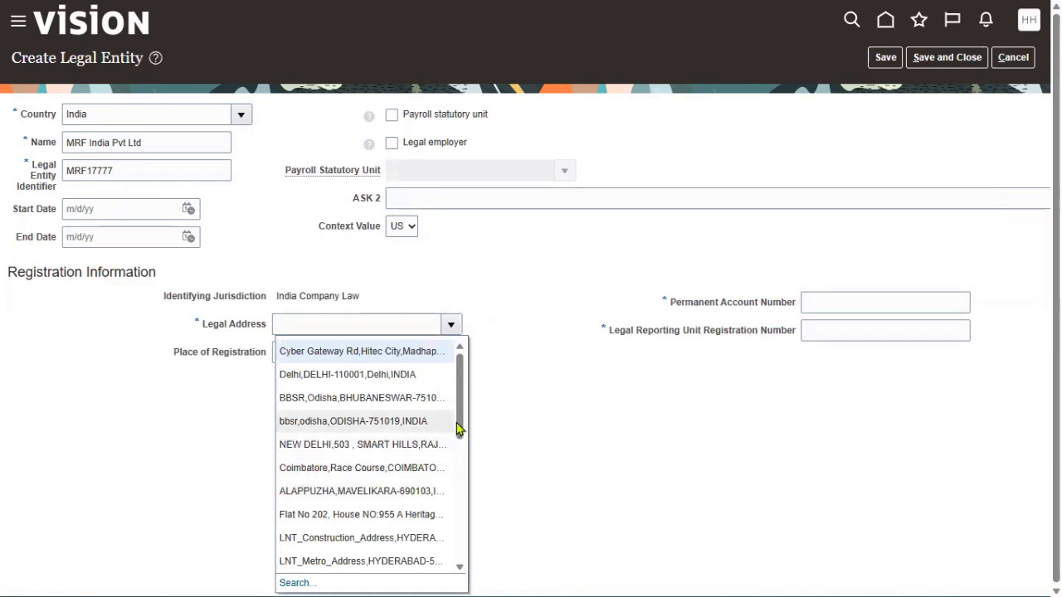
left_click_drag(460, 428, 459, 557)
left_click(418, 497)
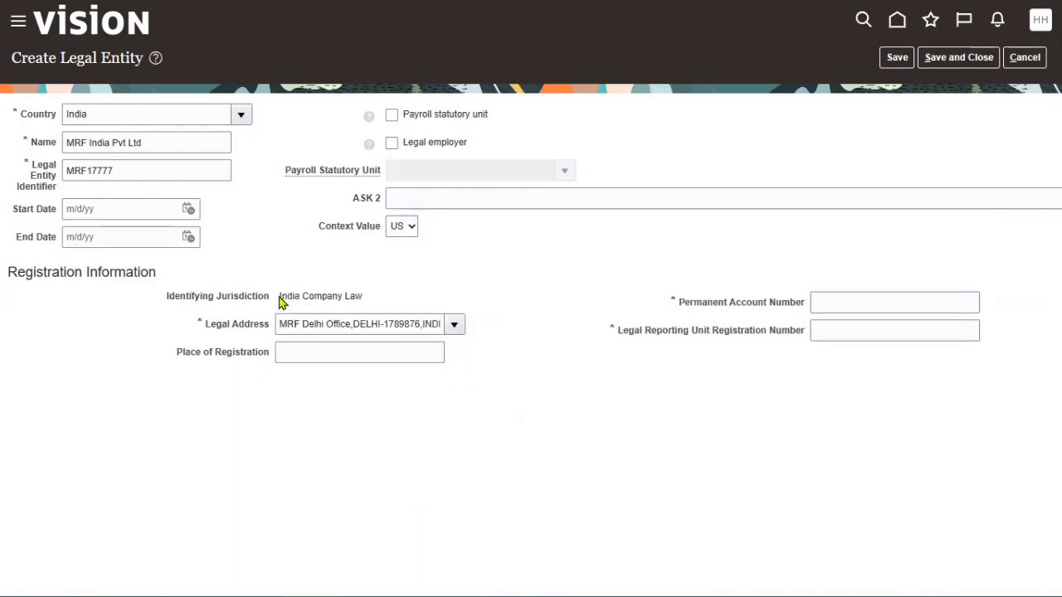
left_click_drag(280, 301, 368, 303)
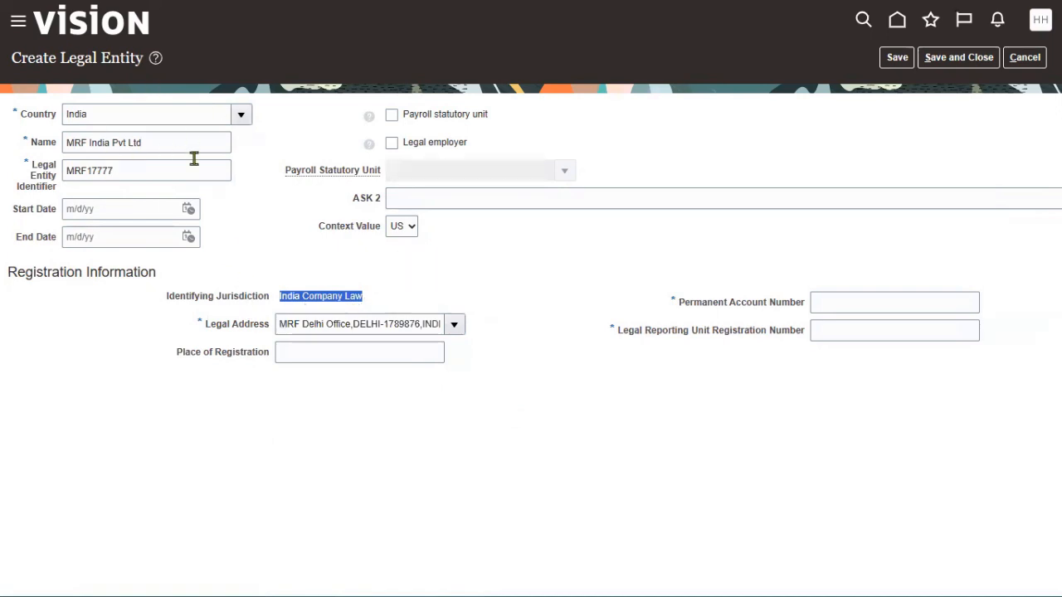
left_click(298, 361)
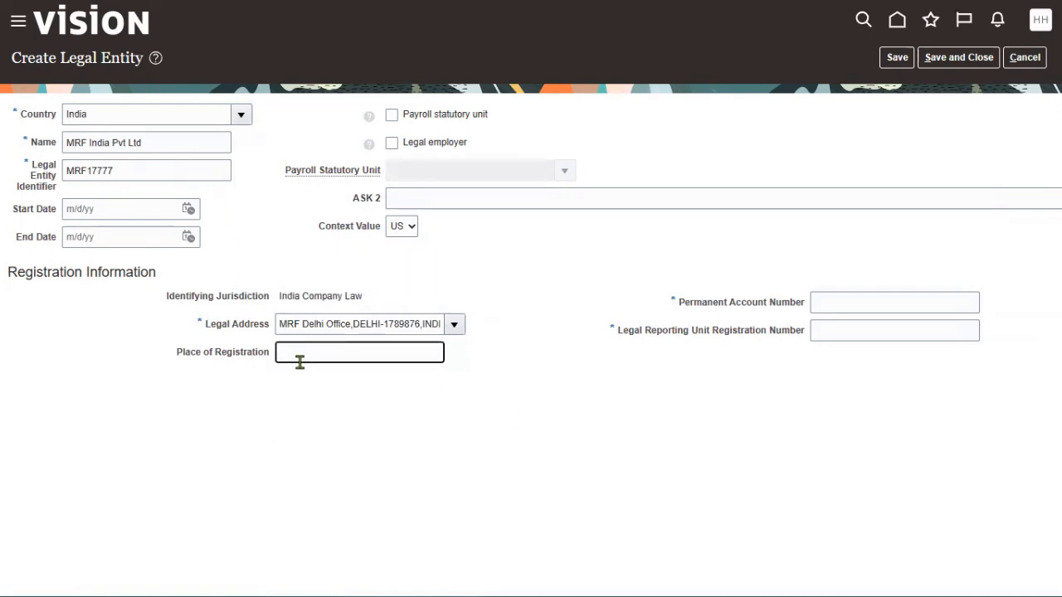
type("Delhi")
key("Tab")
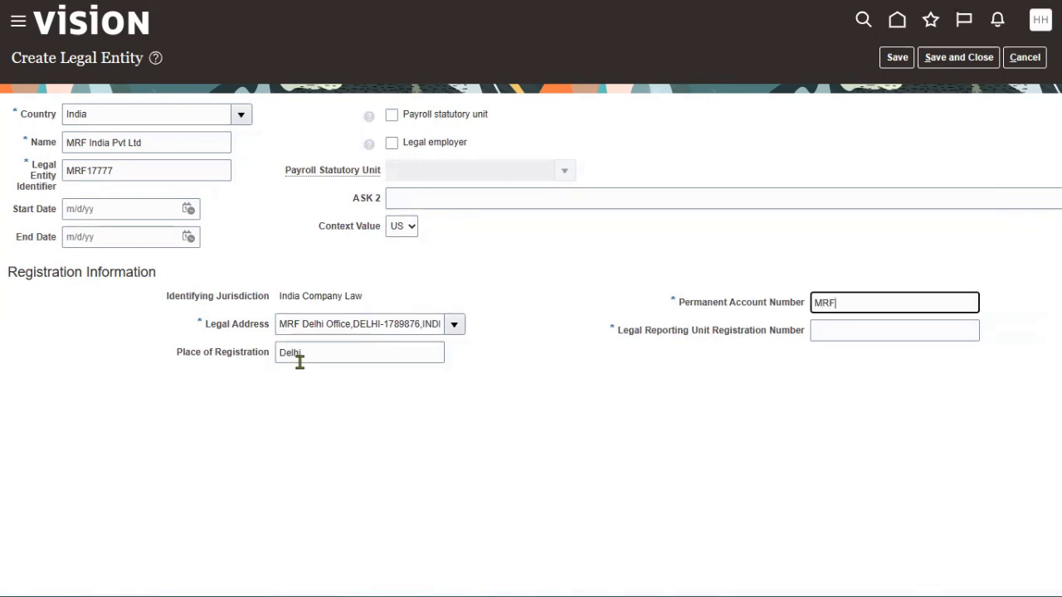
Step: Enter the permanent account number and the legal reporting unit registration number, then save and close the legal entity
type("MRF102023")
key("Tab")
type("DL")
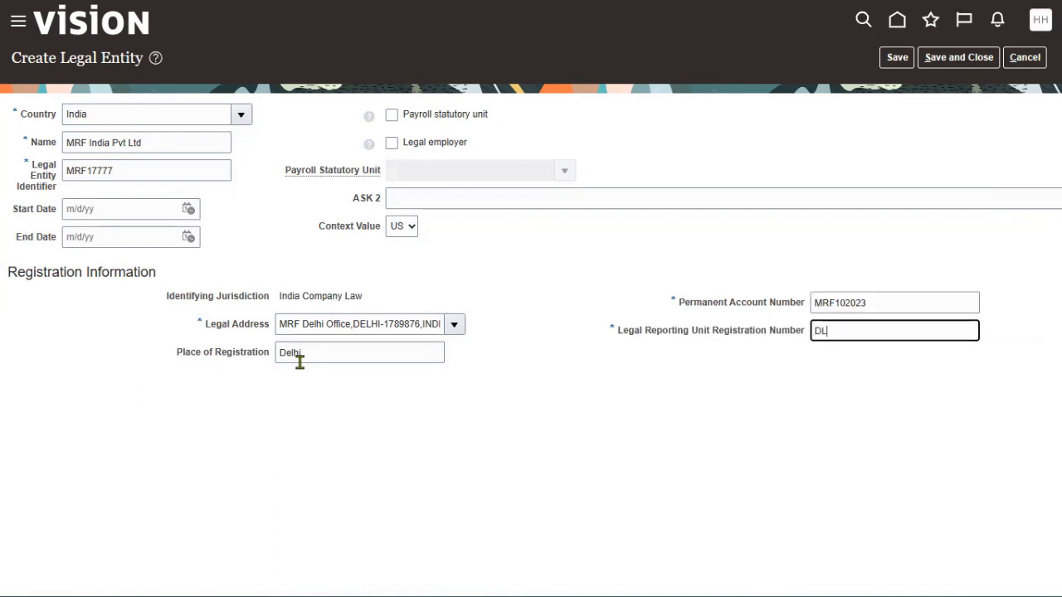
type("F848BGUJBHG")
left_click(930, 56)
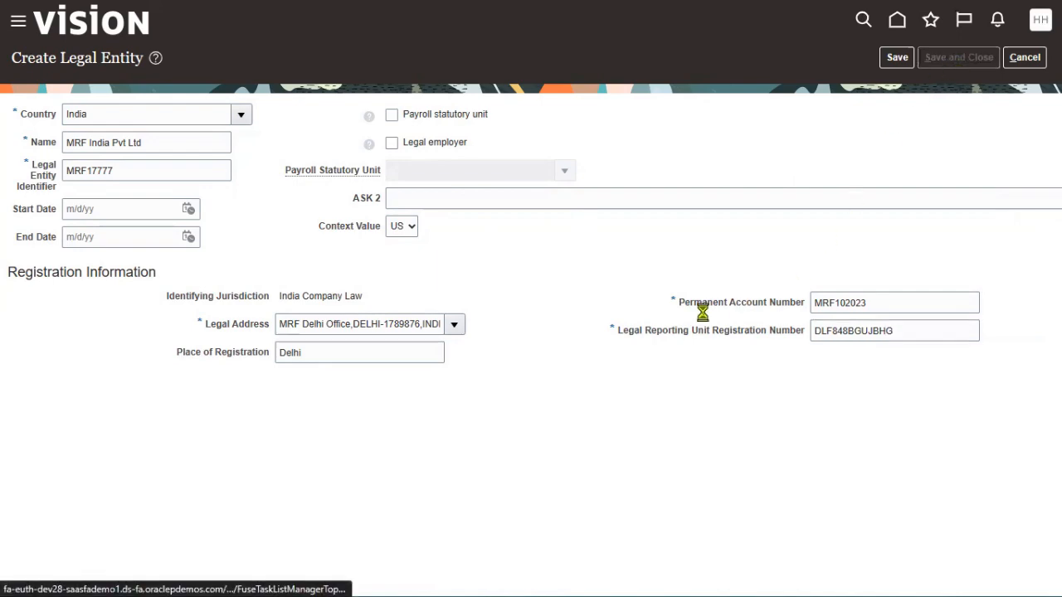
Step: Bookmark the Legal Entity and Business Unit lines in the Notepad++ outline, then return to Oracle Fusion
key("alt+Tab")
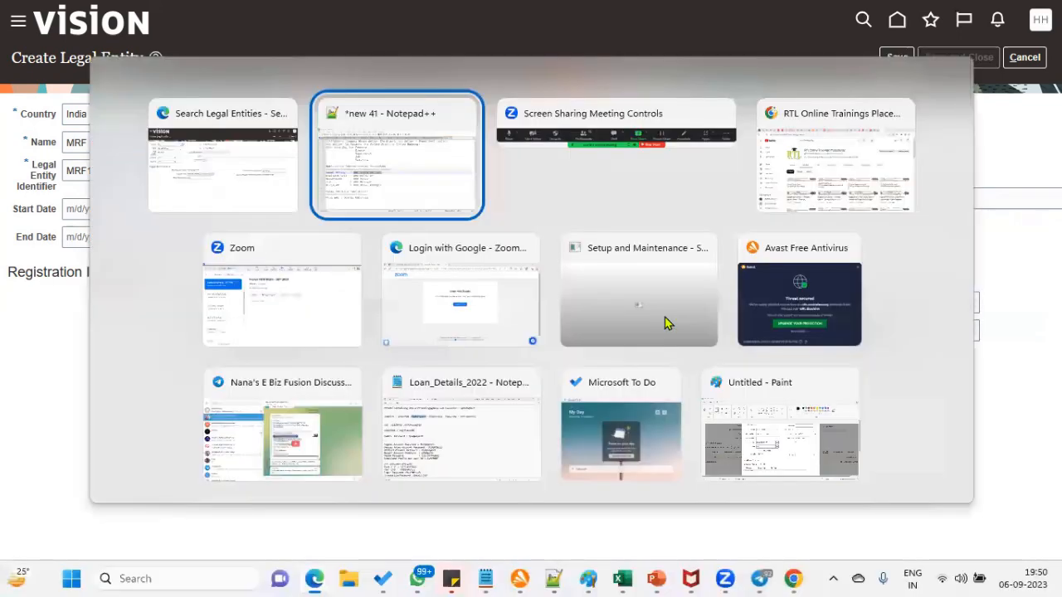
left_click(47, 296)
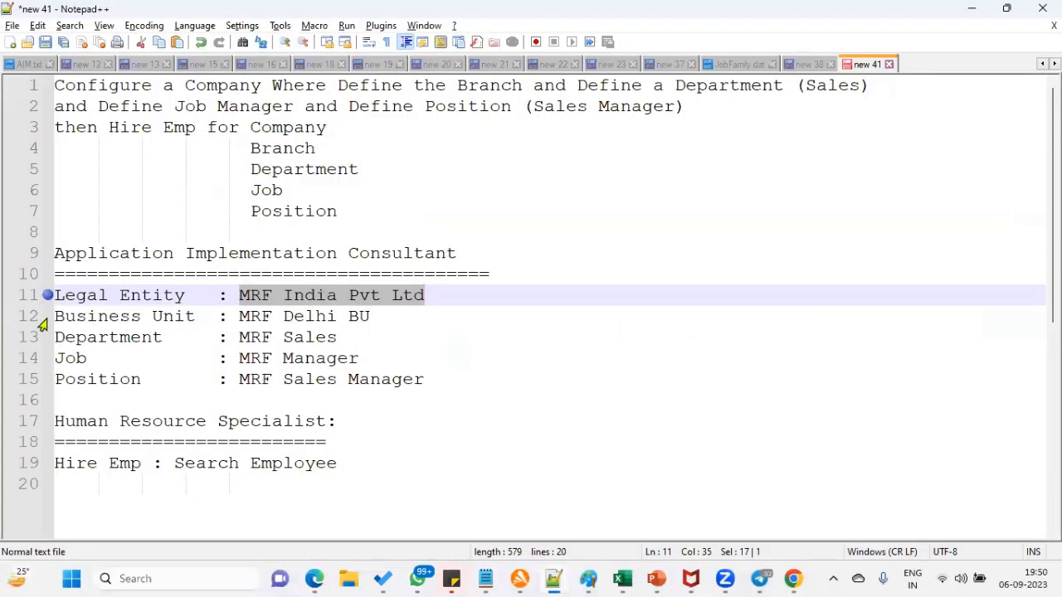
left_click(47, 317)
key("alt+Tab")
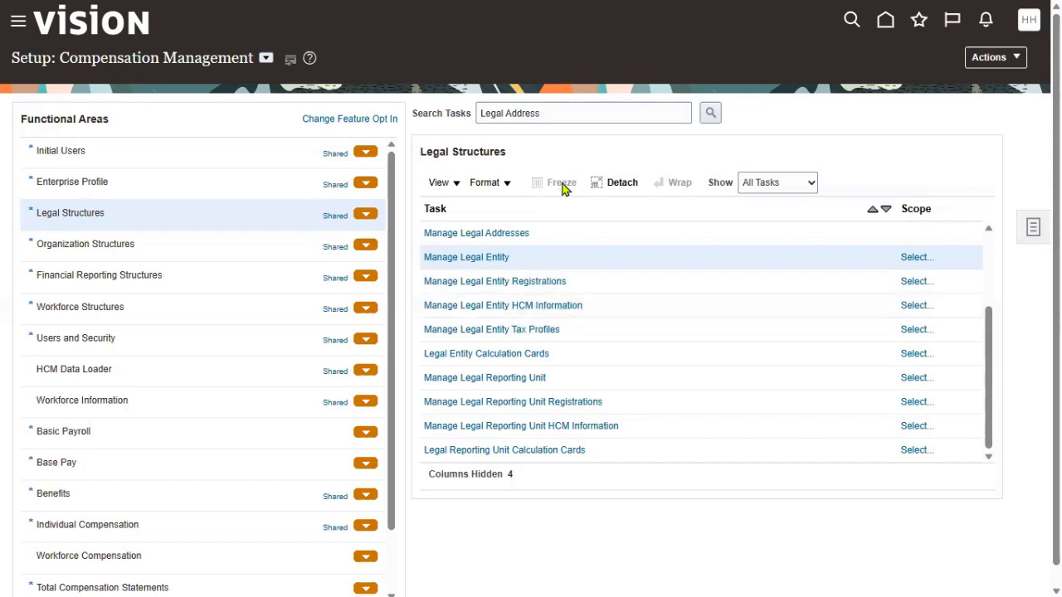
Step: Search the setup tasks for "Business unit" and open the Manage Business Unit task
left_click_drag(562, 111, 476, 114)
type("Bus")
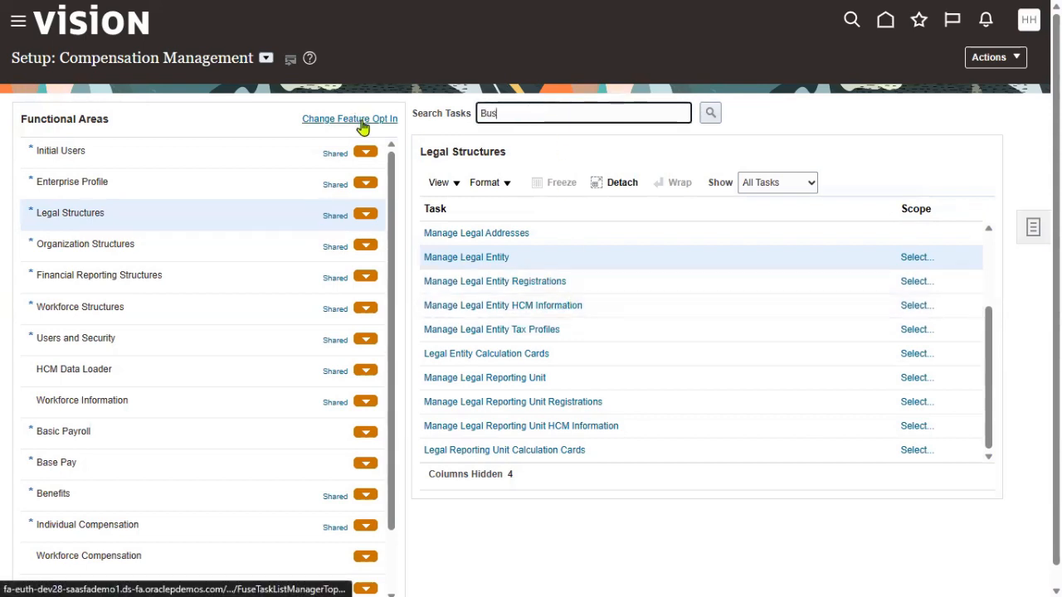
type("iness unit")
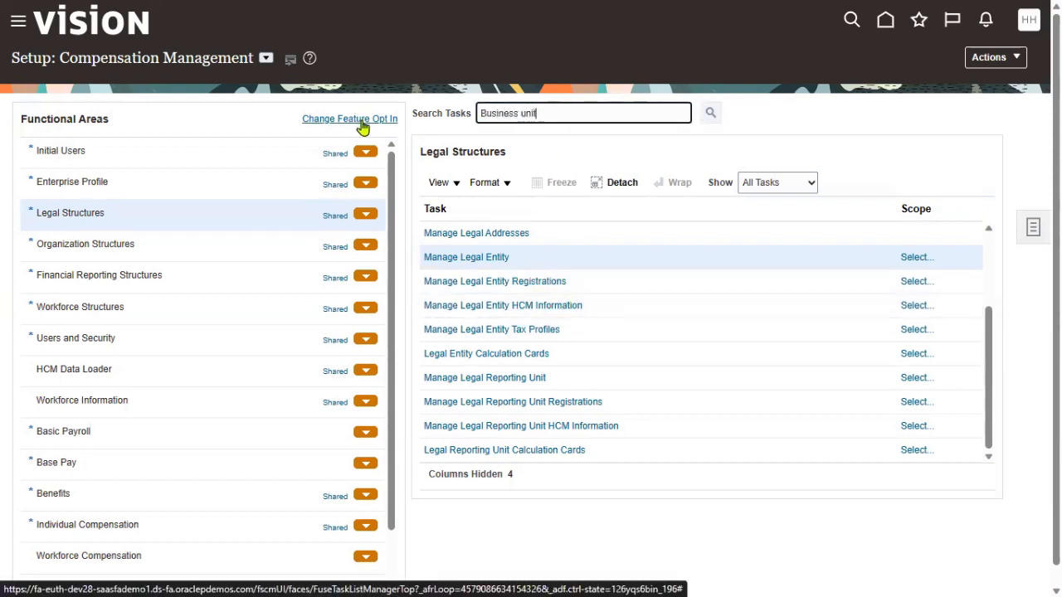
key("Return")
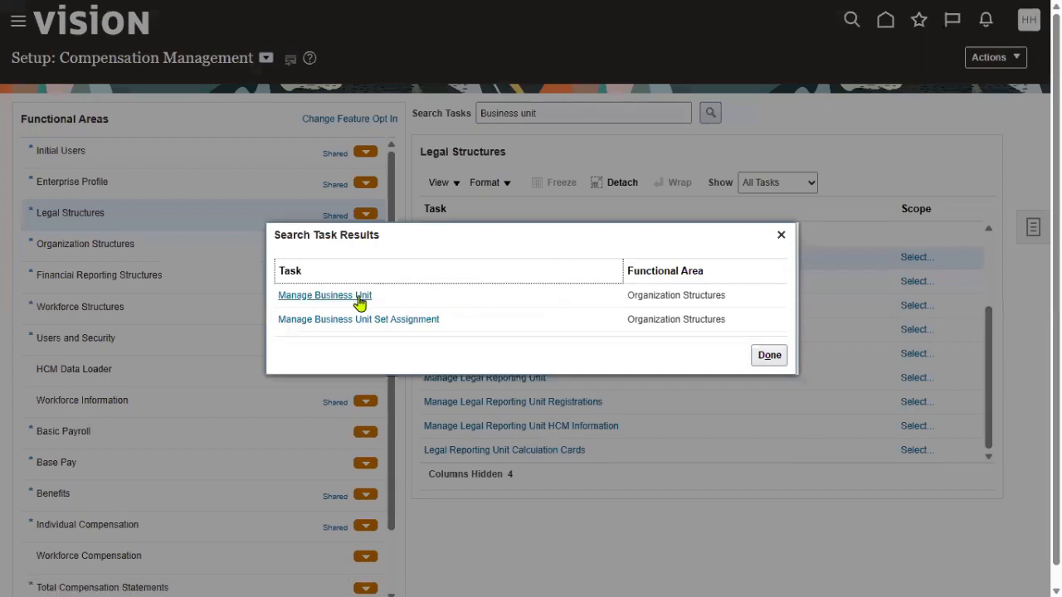
left_click(353, 296)
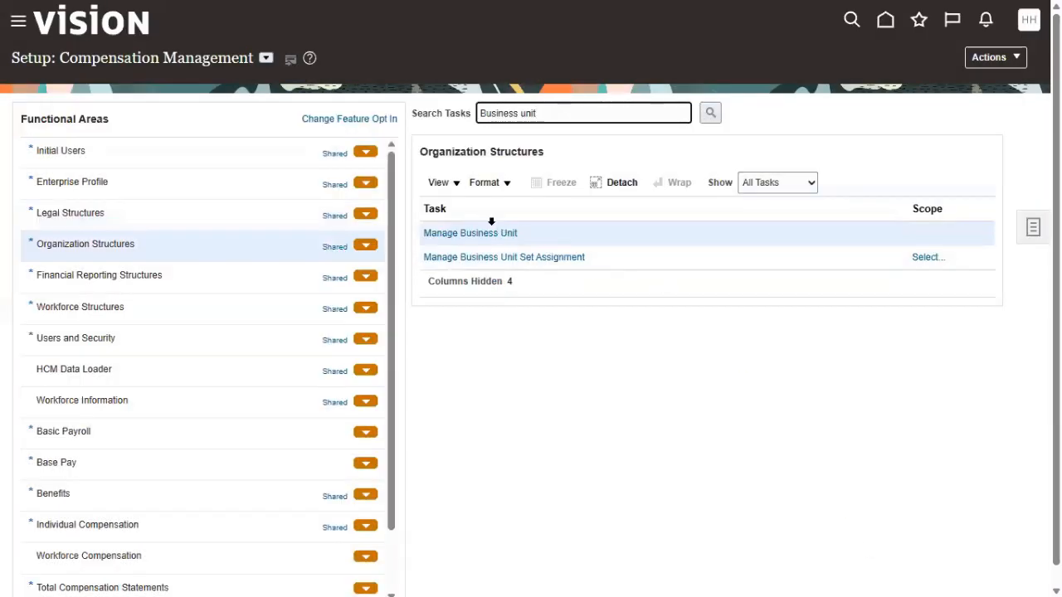
left_click(481, 242)
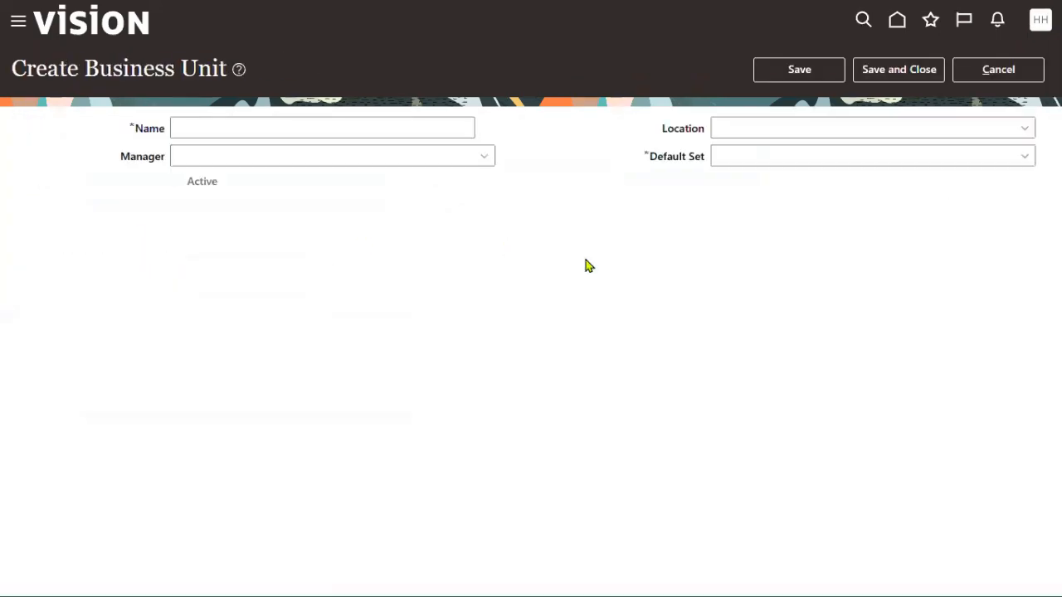
Step: Name the new business unit "MRF Delhi BU", following the Notepad++ outline, and leave its manager blank
left_click(414, 127)
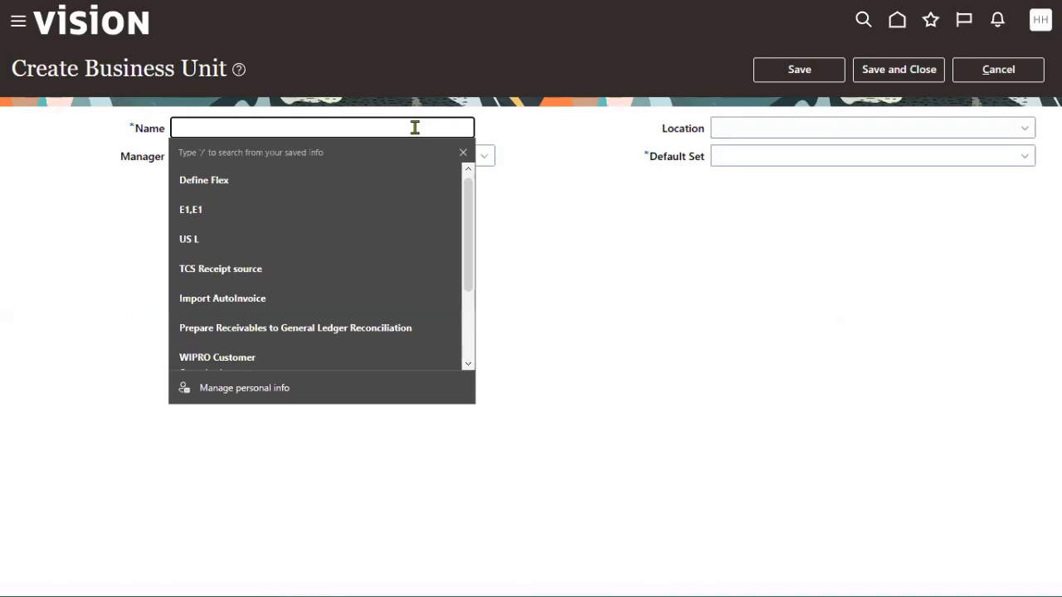
type("MRF_")
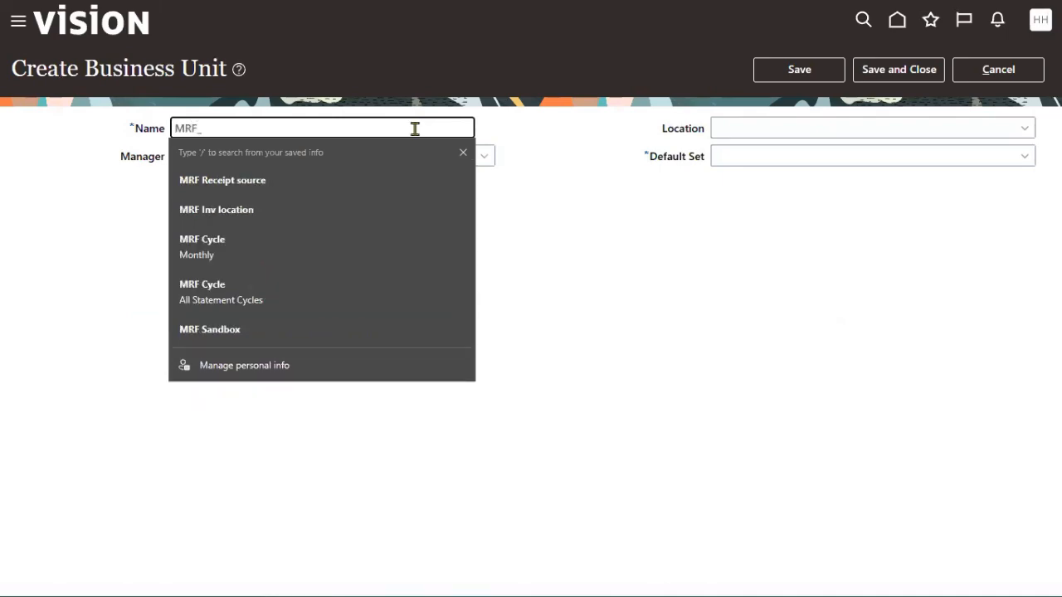
key("alt+Tab")
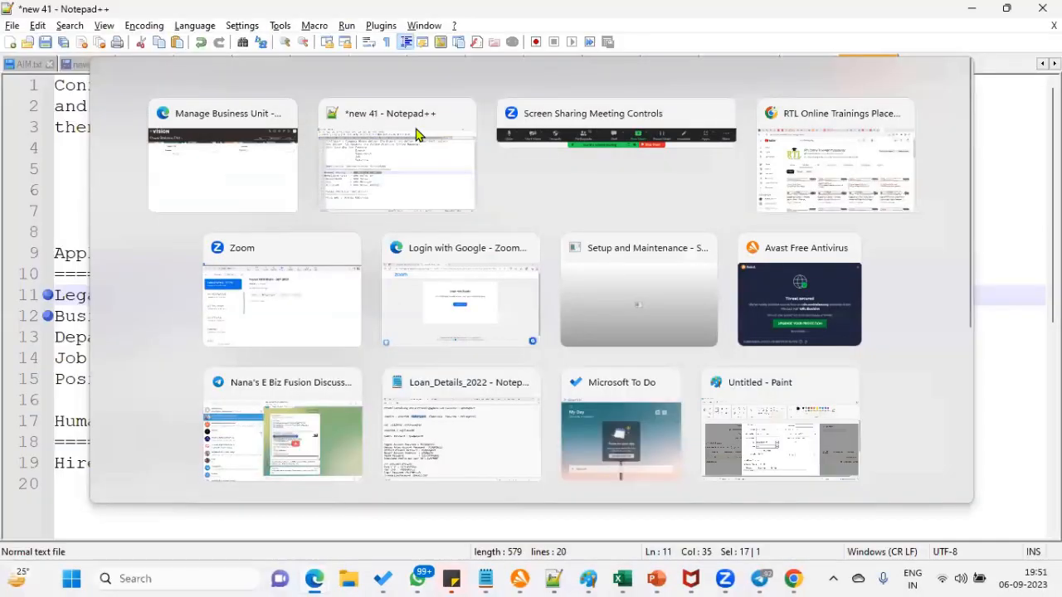
key("alt+Tab")
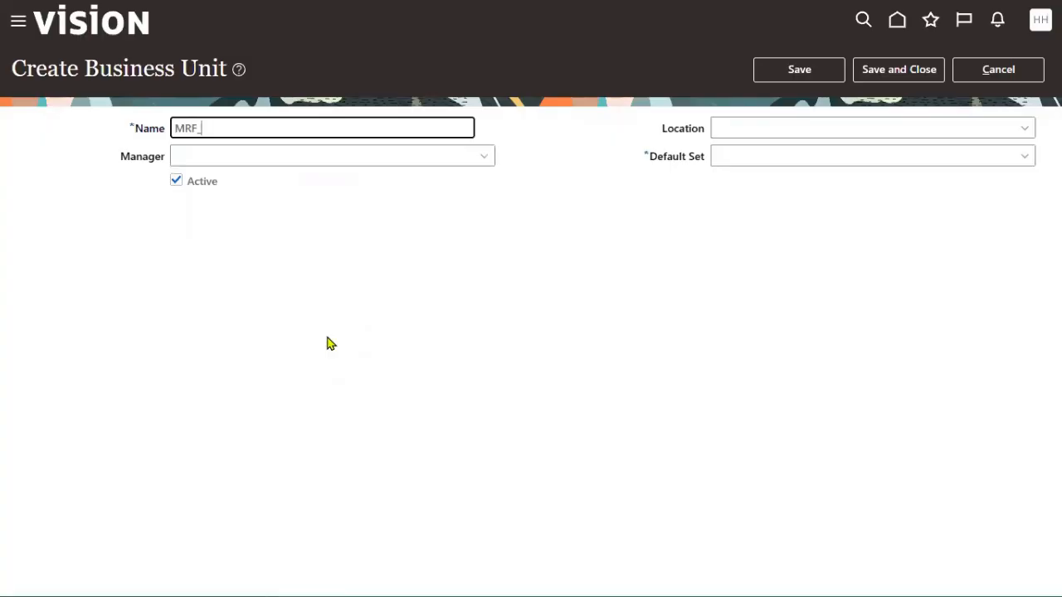
type("De")
key("Tab")
key("Tab")
key("Tab")
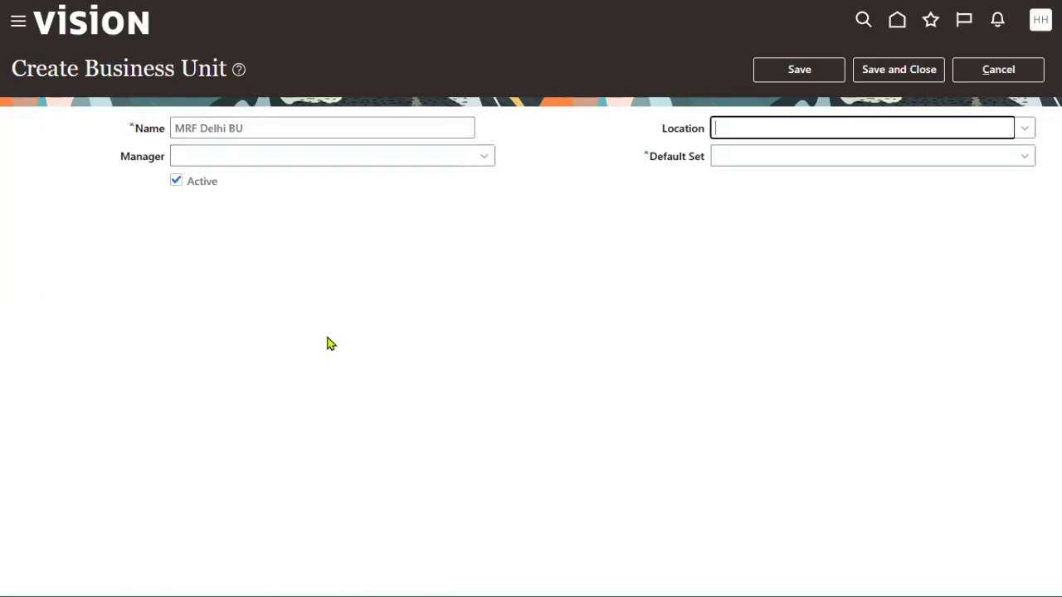
Step: Leave the business unit's location blank, set its default set to COMMON, and save and close it
left_click(1024, 130)
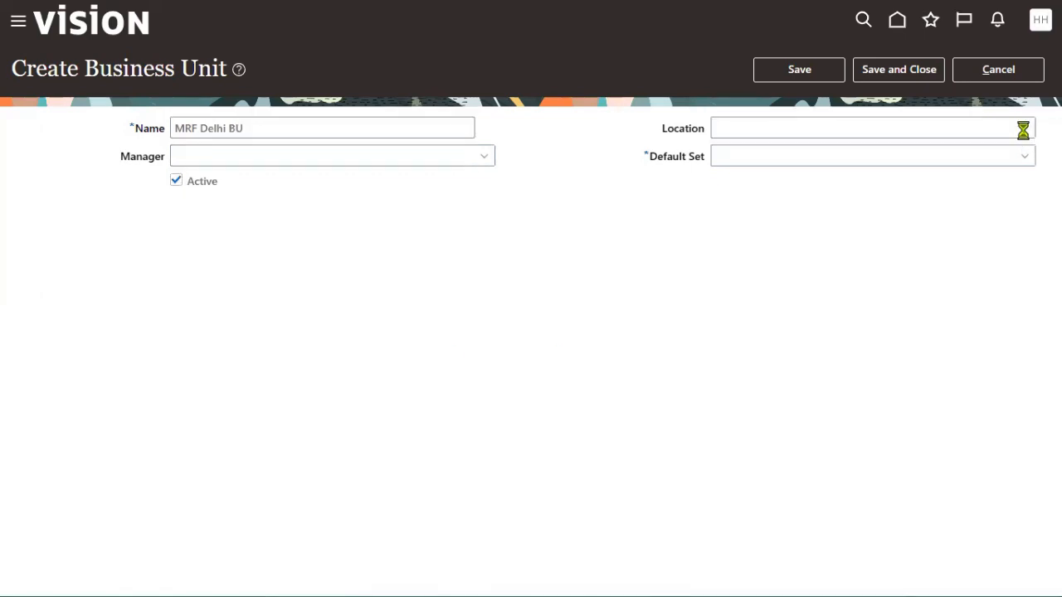
left_click(628, 286)
left_click(811, 160)
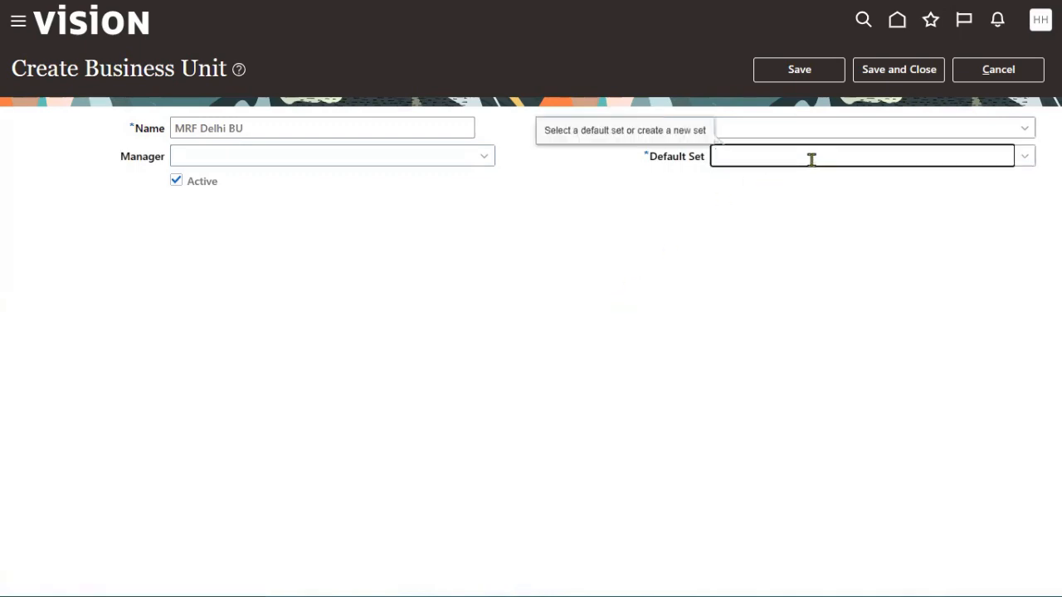
left_click(1024, 159)
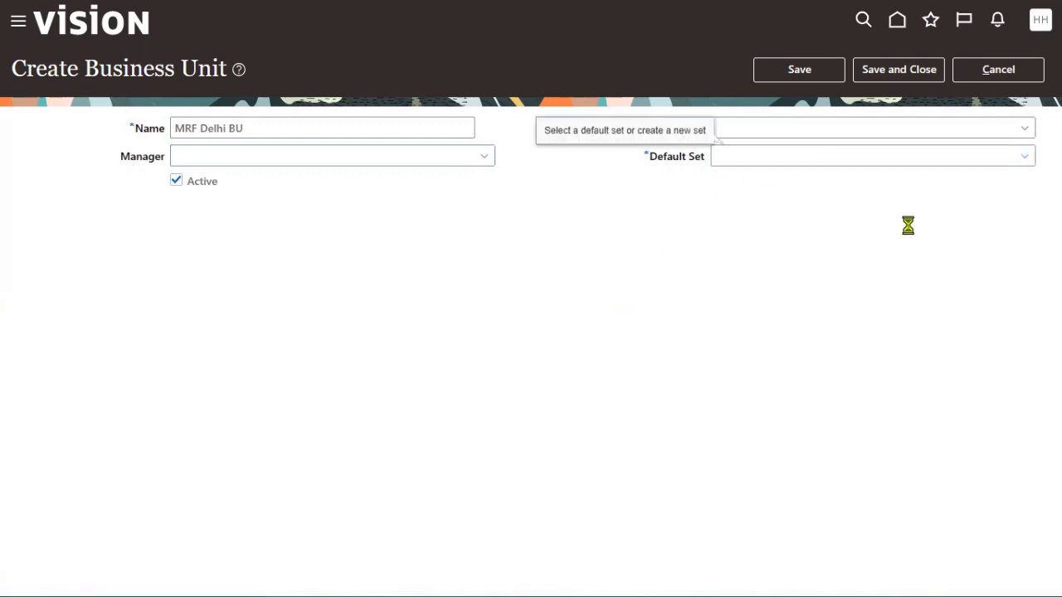
left_click(829, 156)
type("C")
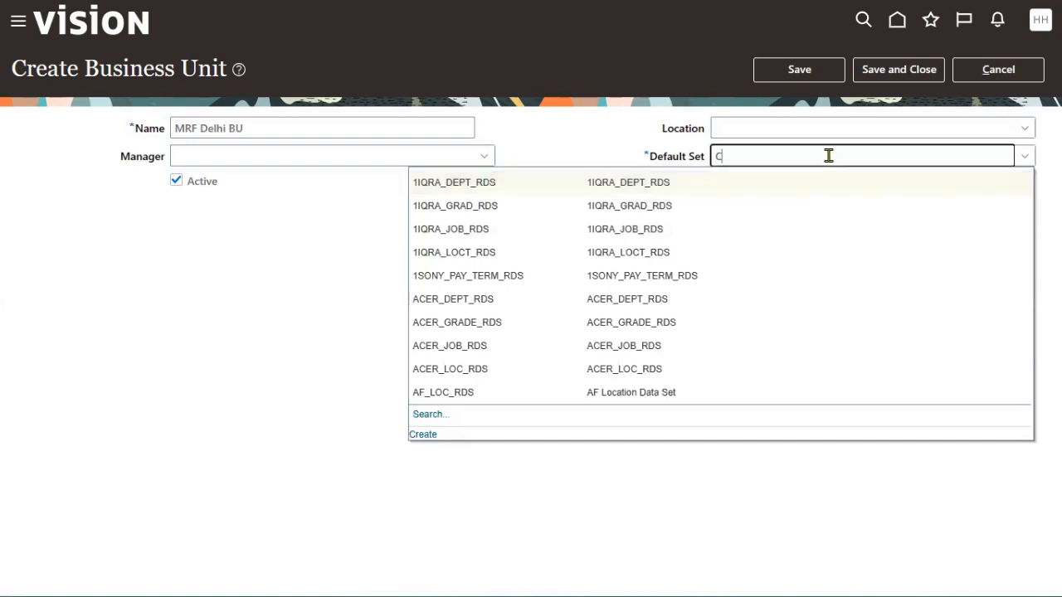
type("OMMON")
left_click(889, 79)
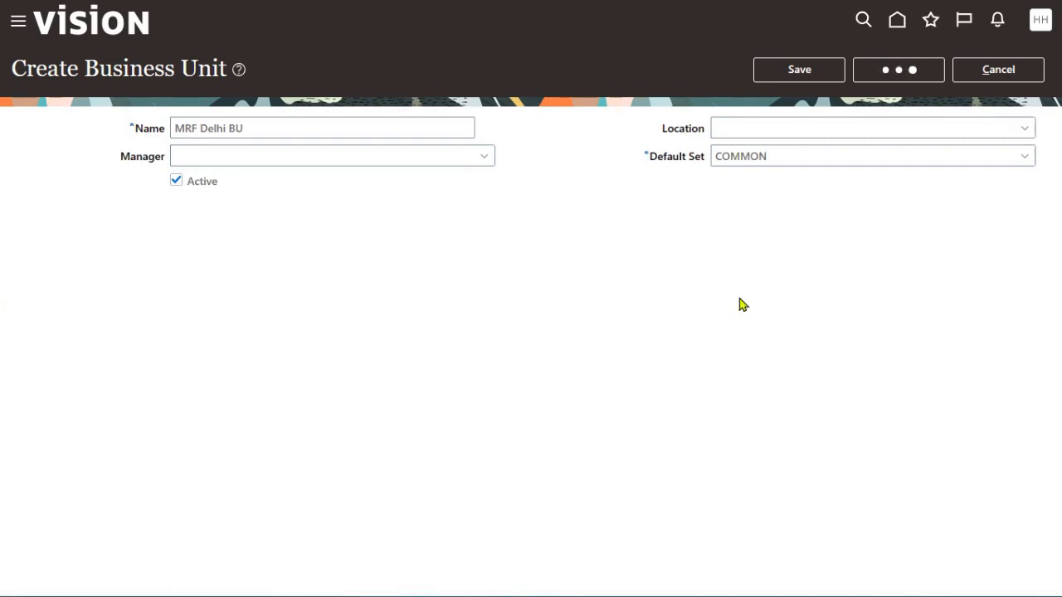
key("alt+Tab")
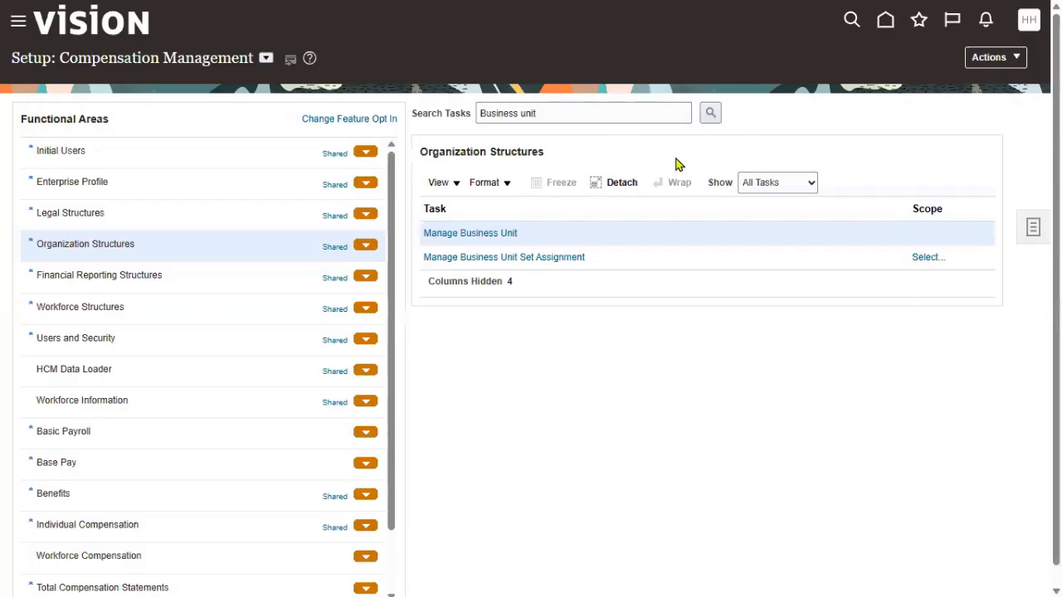
Step: Search the setup tasks for "Assign Legal" to find the Assign Legal Entities task
left_click_drag(606, 117, 279, 121)
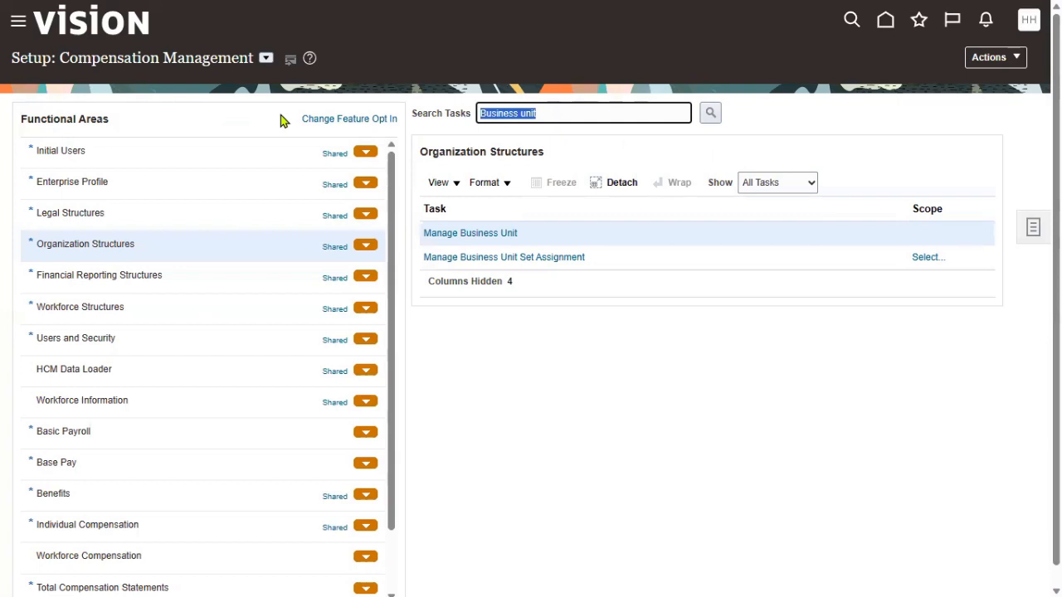
type("A")
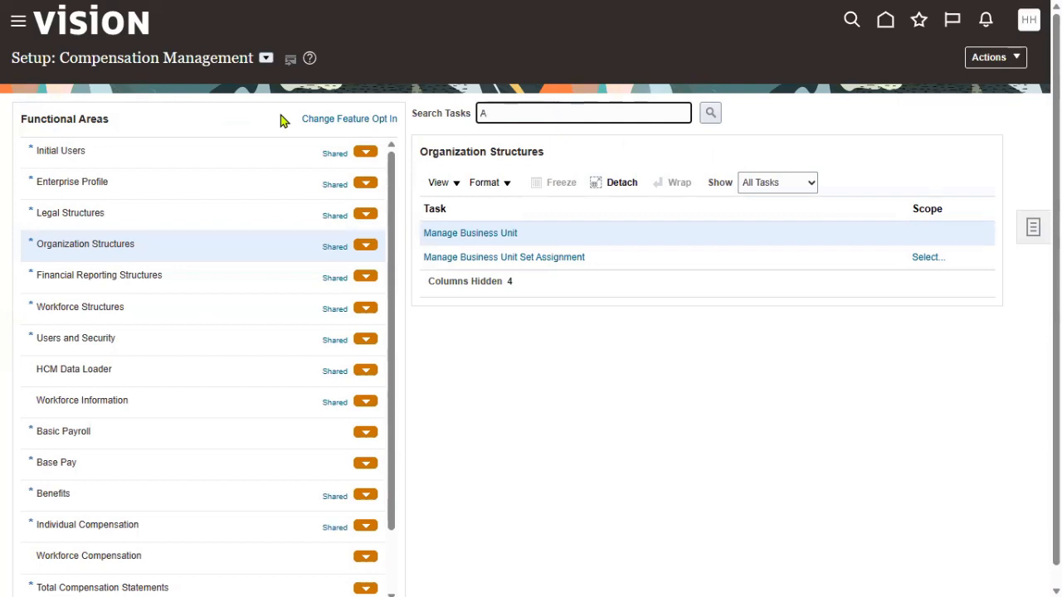
key("BackSpace")
type("Assign Legal")
key("Return")
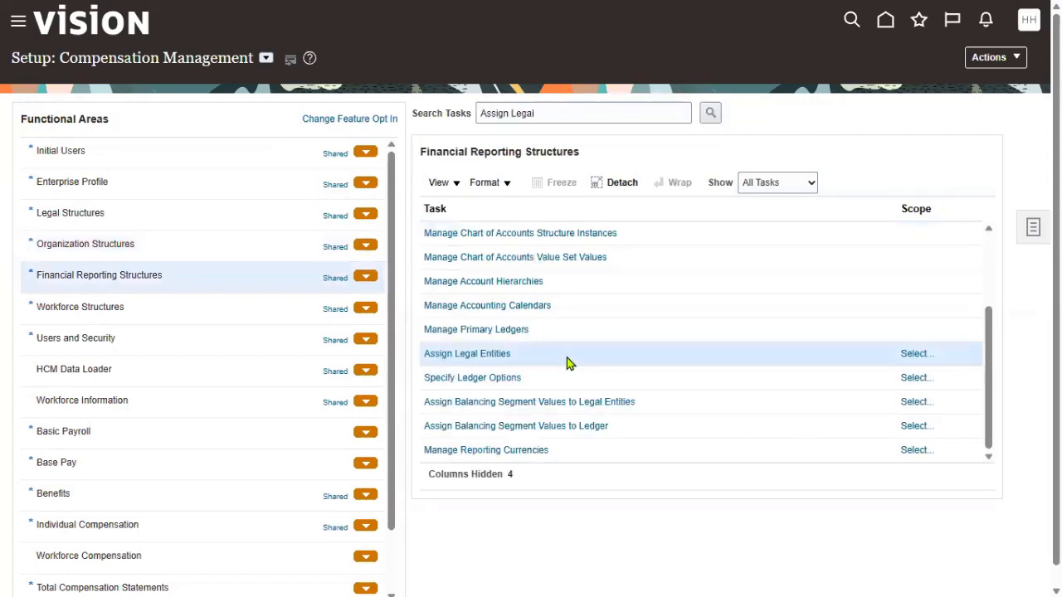
Step: Filter the primary ledgers by INR currency and apply AL Rehan Co IN as the scope of the Assign Legal Entities task
left_click(912, 355)
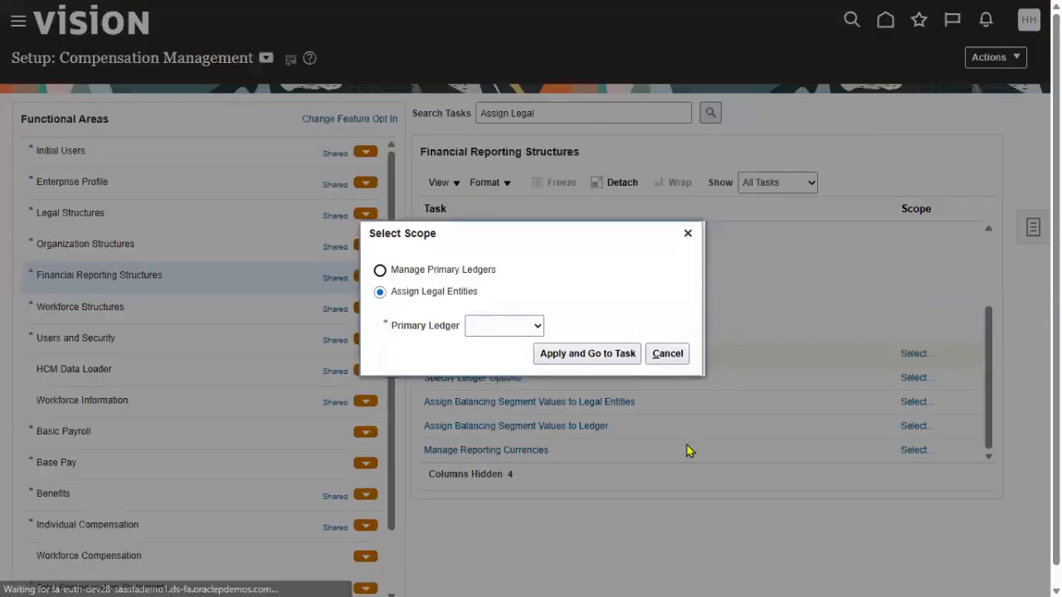
left_click(506, 327)
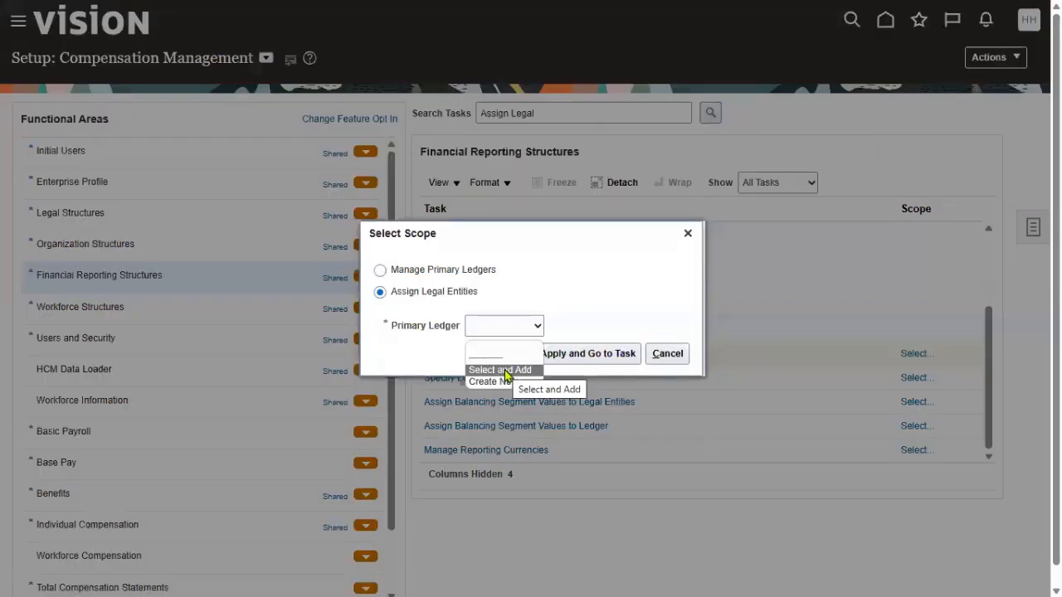
left_click(501, 369)
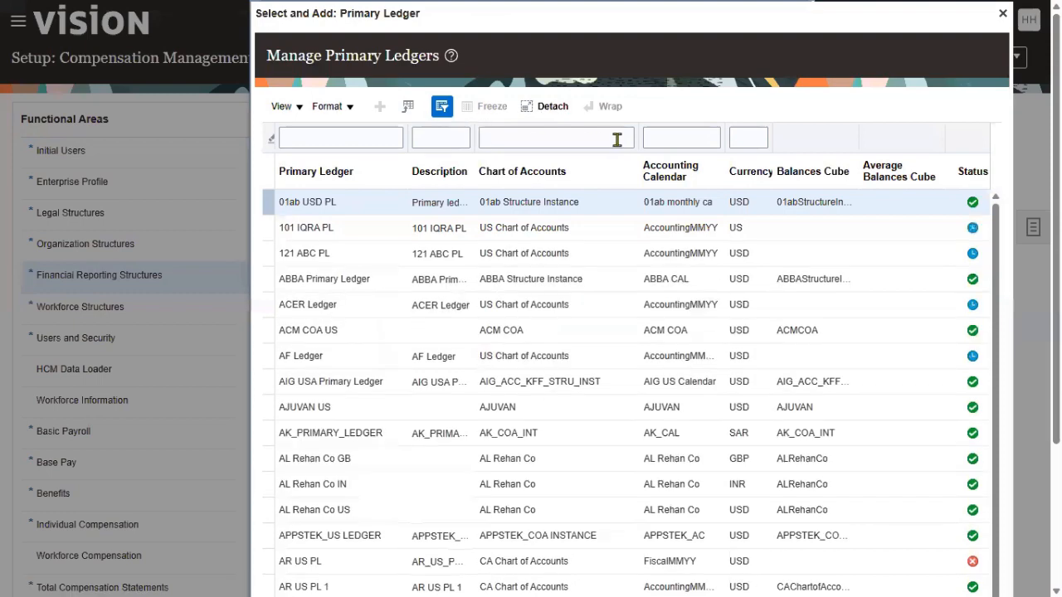
left_click(749, 137)
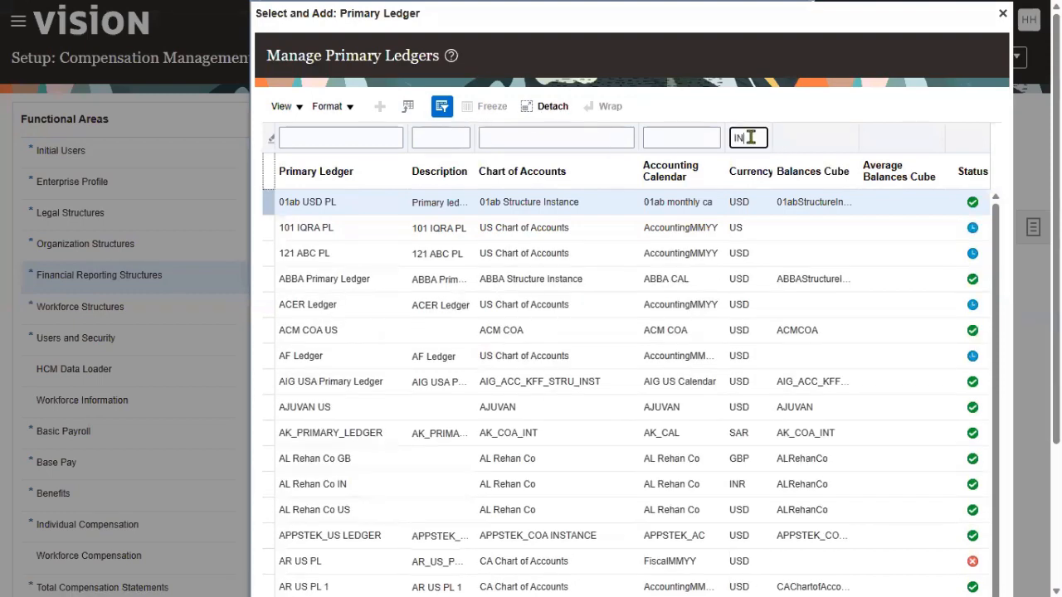
type("INR")
key("Return")
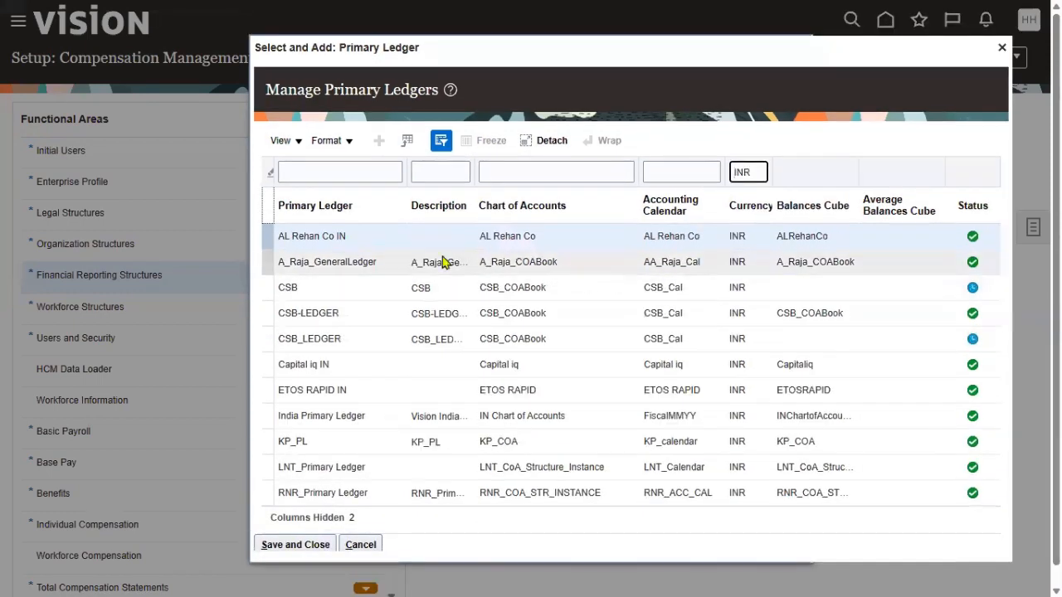
left_click(305, 549)
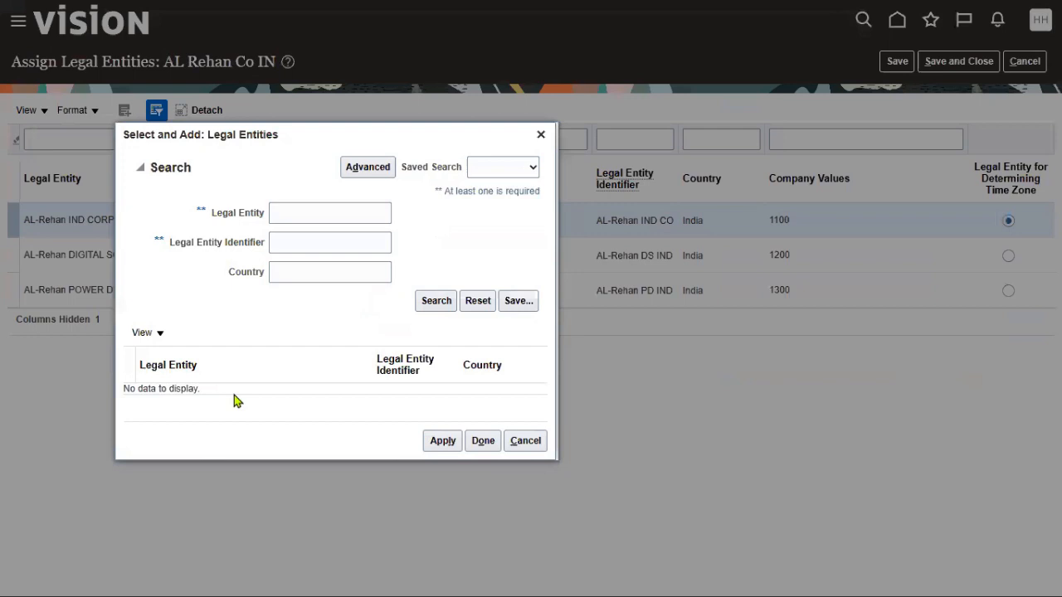
Step: Find the legal entity with "MRF", add MRF India Pvt Ltd to the AL Rehan Co IN ledger, and save and close the assignment
left_click(357, 216)
key("Return")
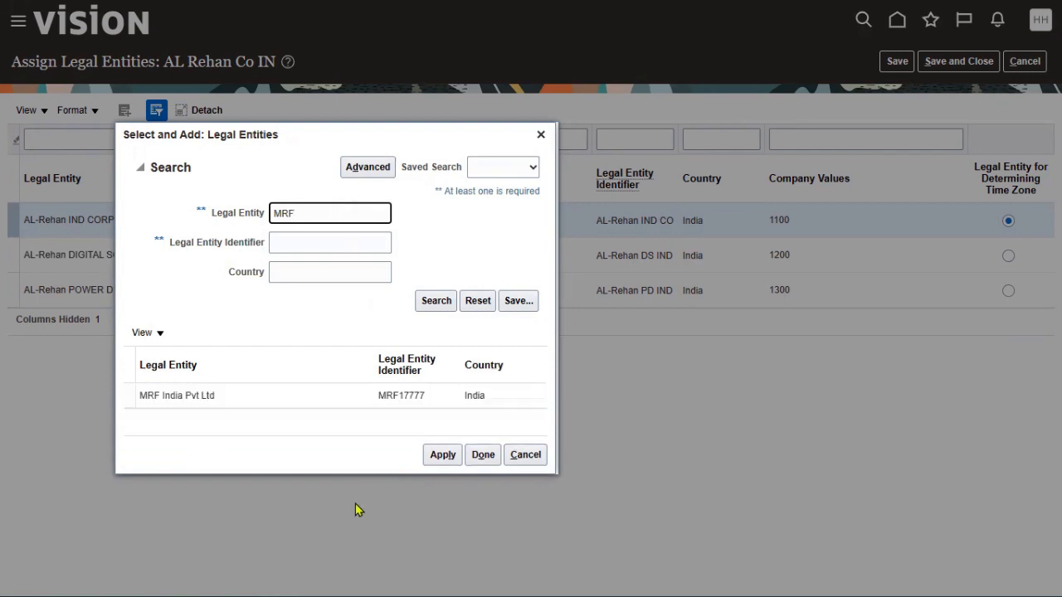
left_click(421, 398)
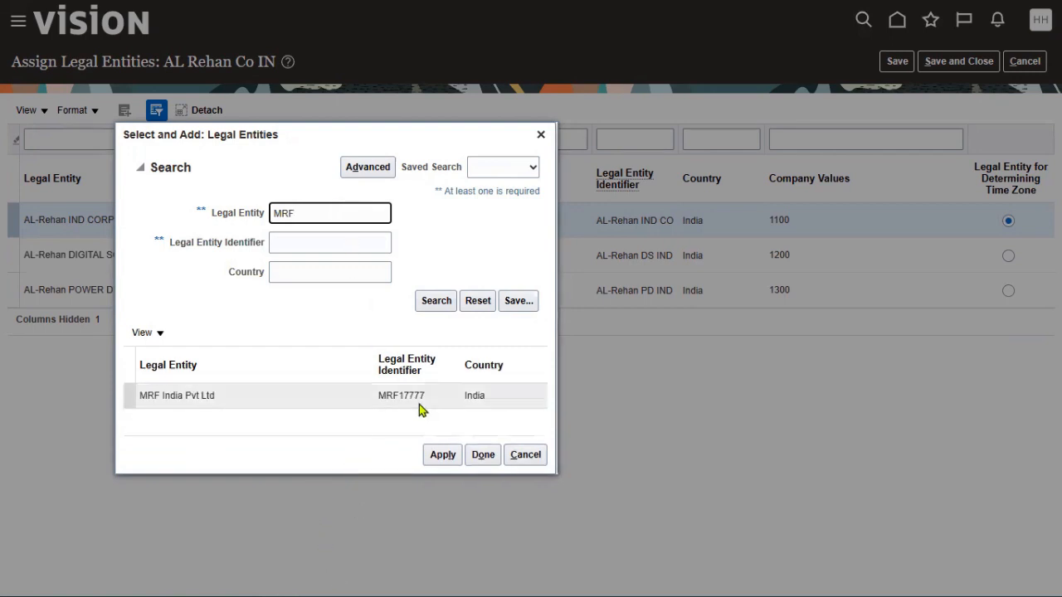
left_click(483, 455)
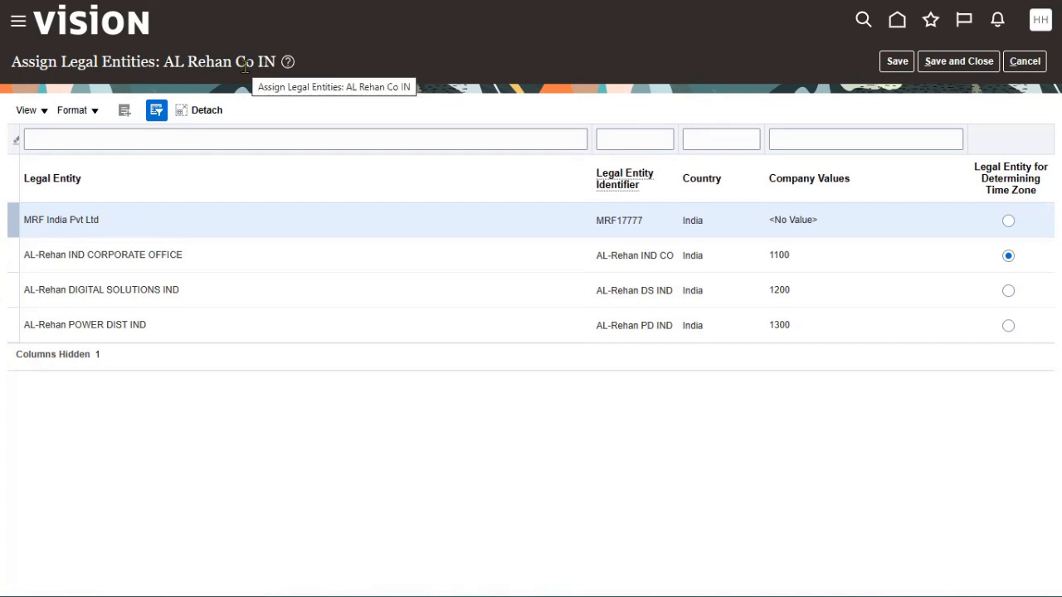
left_click(946, 63)
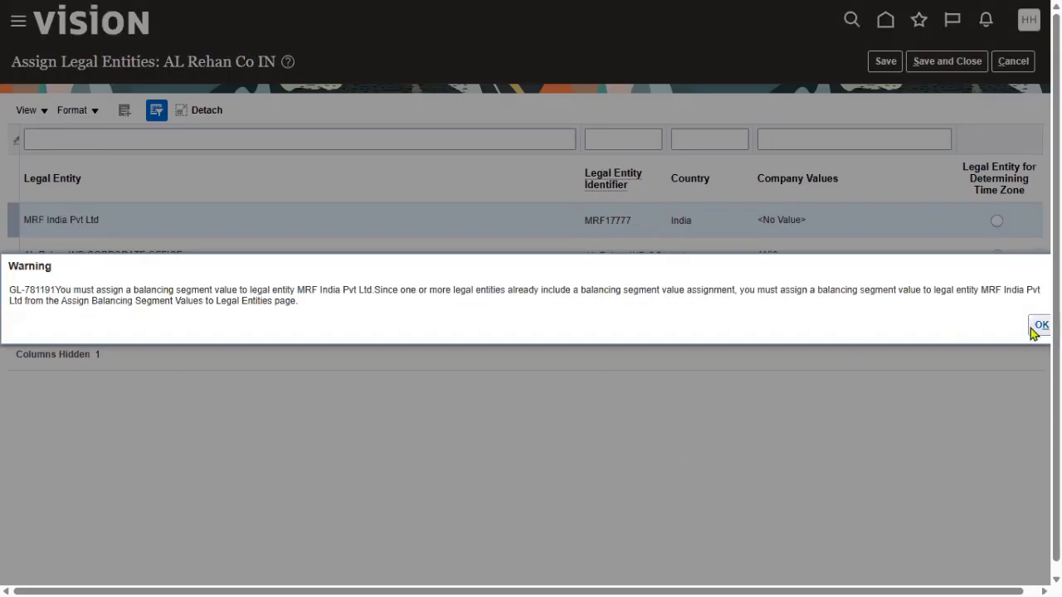
left_click(1034, 328)
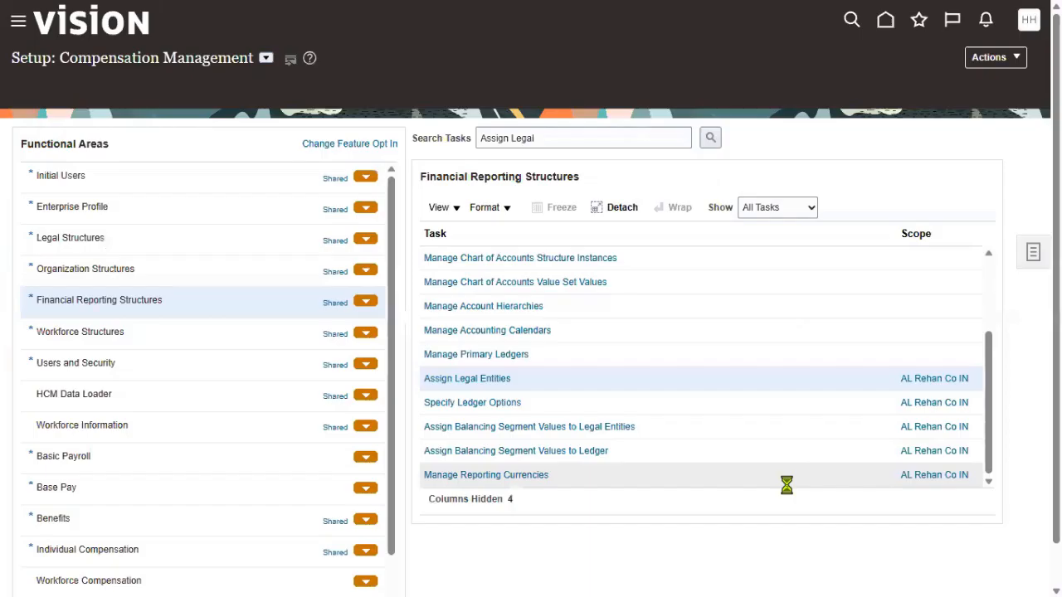
Step: Search the Compensation Management setup tasks for "ASSIGN Busine" and dismiss the search results dialog
left_click_drag(550, 118, 5, 116)
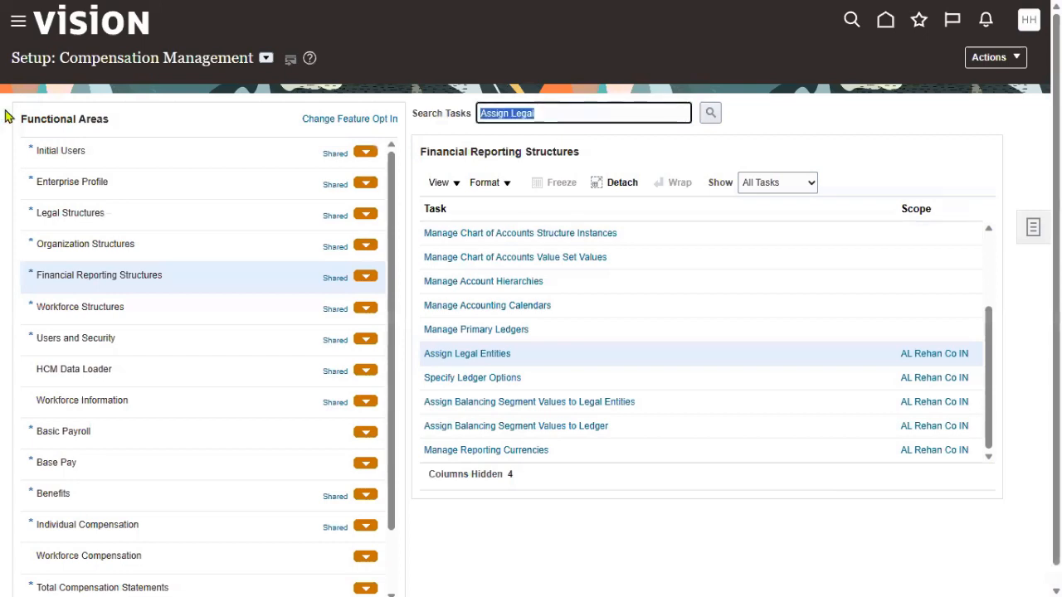
type("ASSIGN")
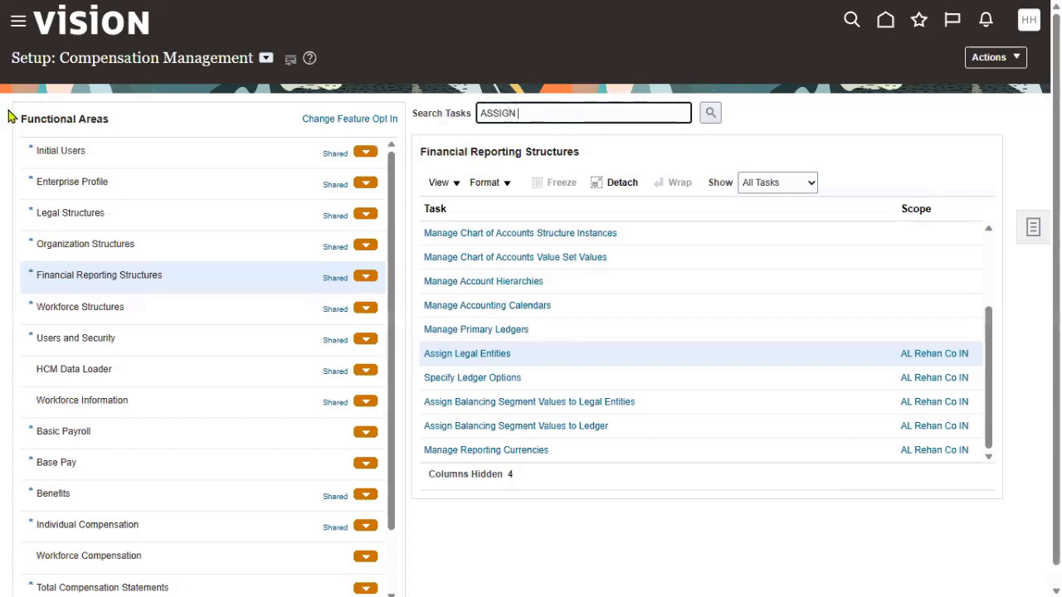
type(" Busine")
key("Return")
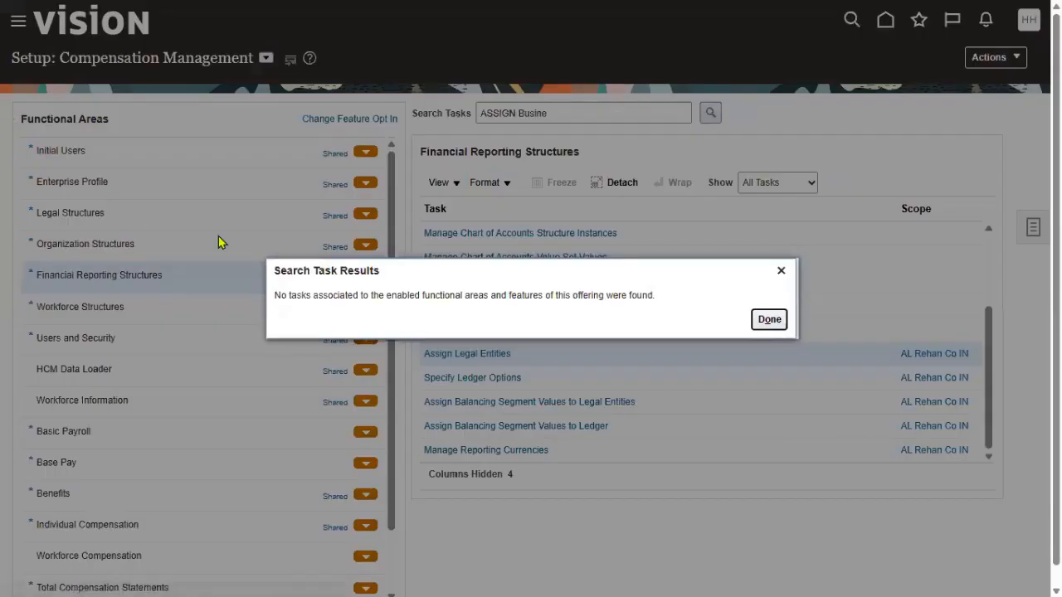
left_click(769, 320)
Step: Switch the setup offering to Financials and repeat the task search for "ASSIGN Busine"
left_click(266, 57)
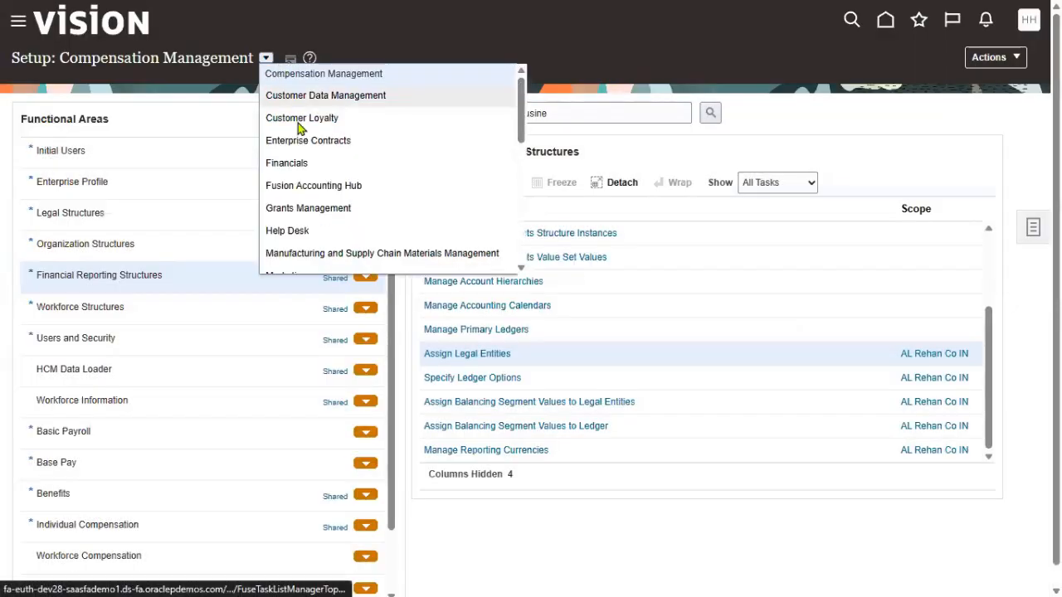
left_click(320, 164)
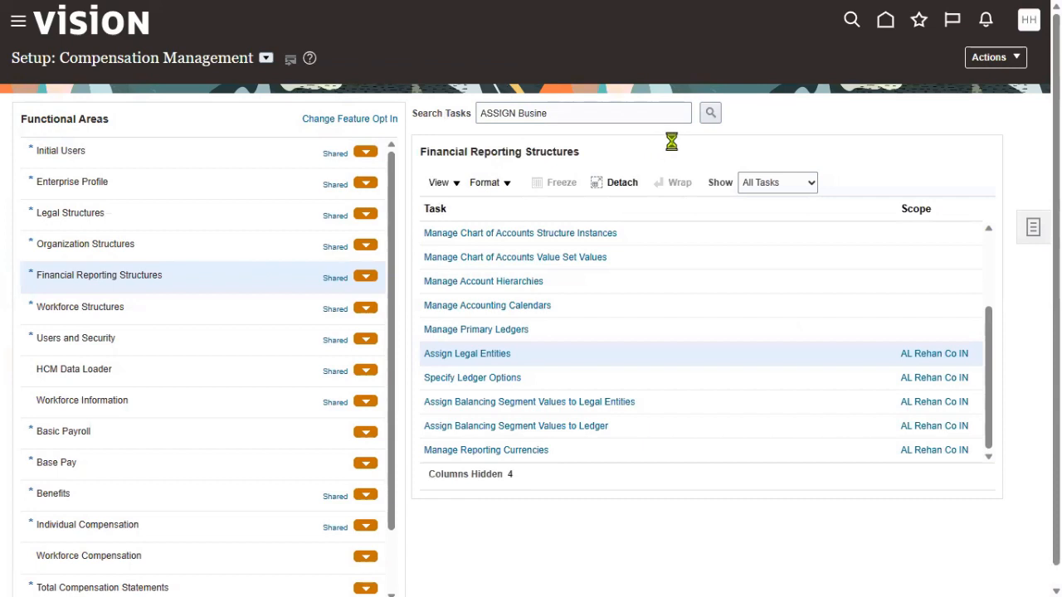
left_click(717, 113)
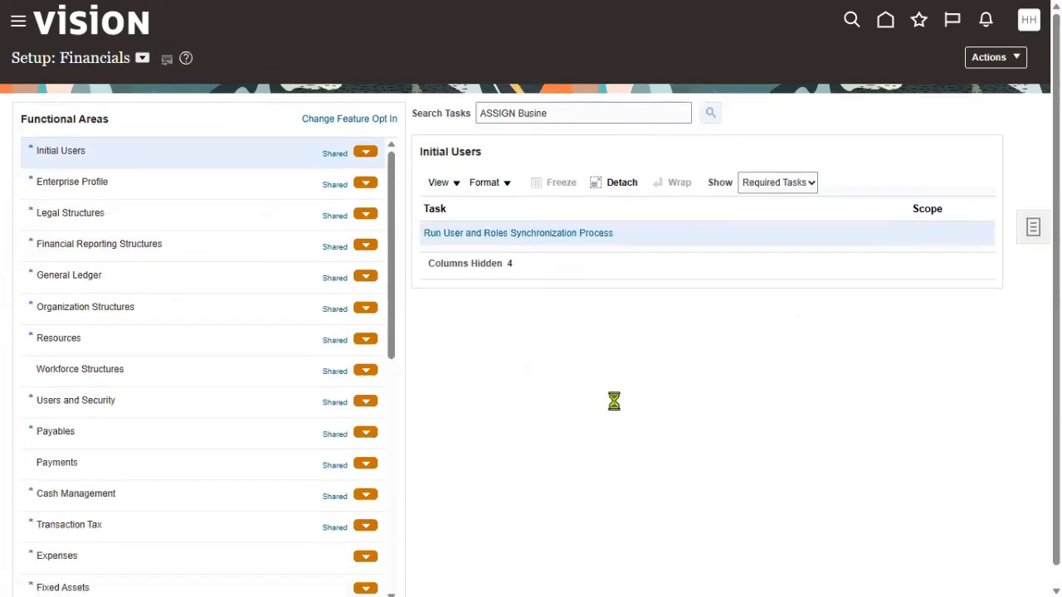
Step: Search the business units for "MRF" and apply MRF Delhi BU as the scope of the Assign Business Unit Business Function task
left_click(912, 233)
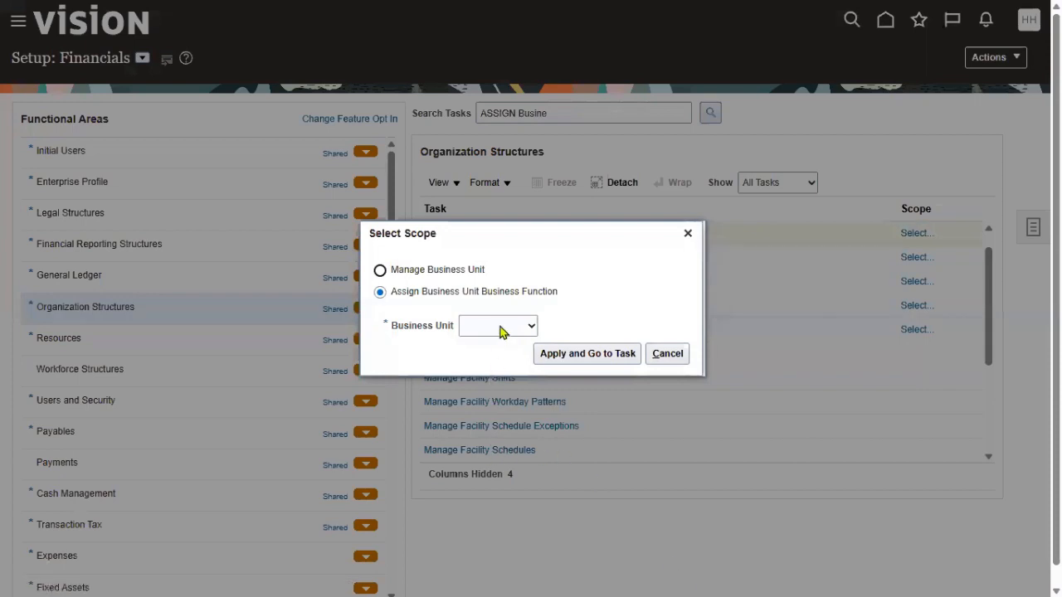
left_click(500, 332)
left_click(510, 371)
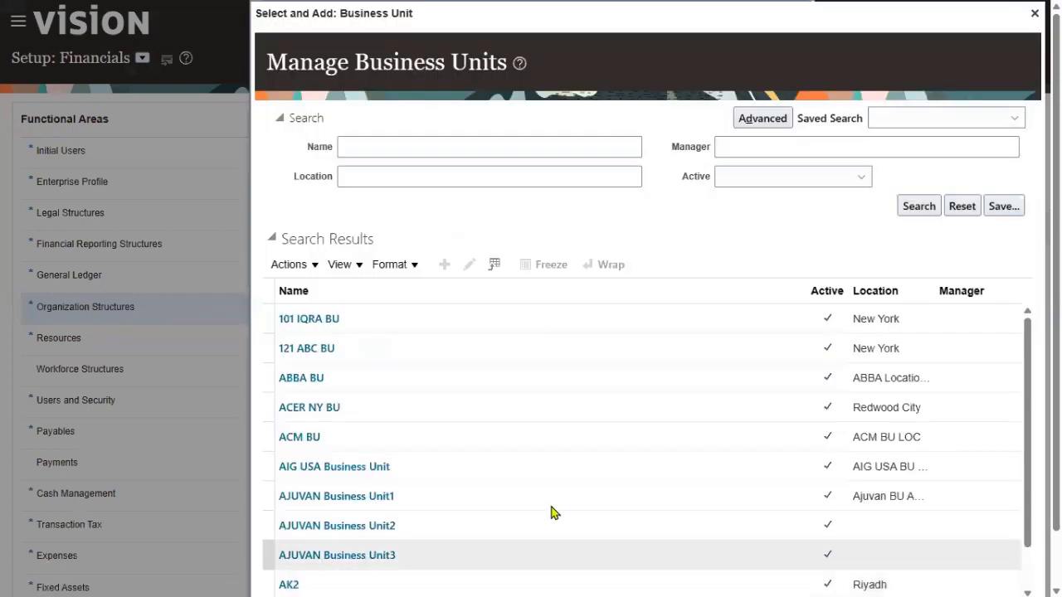
left_click(470, 146)
type("MR")
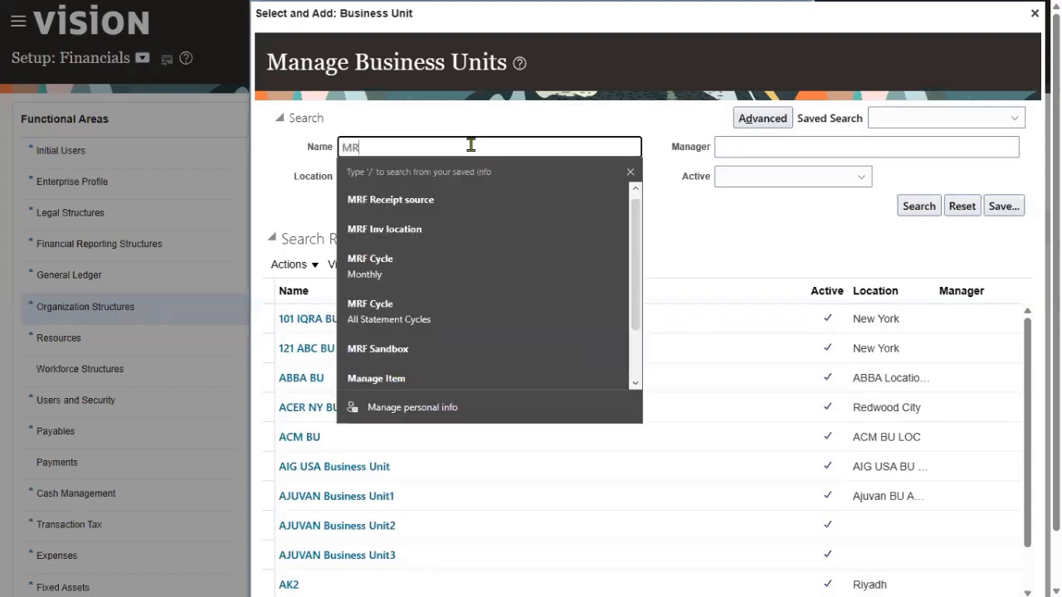
type("F")
key("Return")
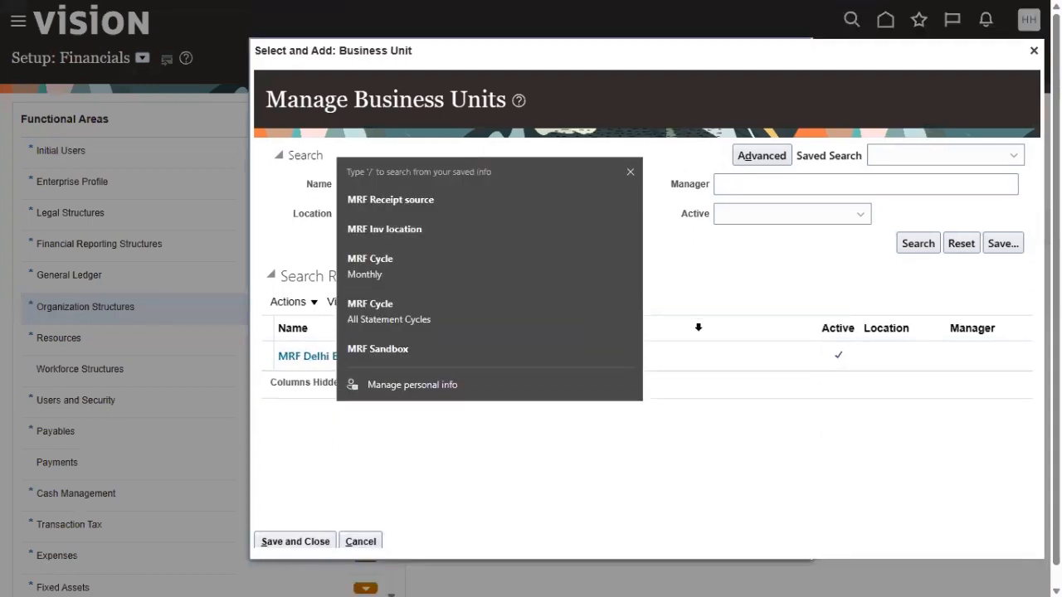
left_click(677, 353)
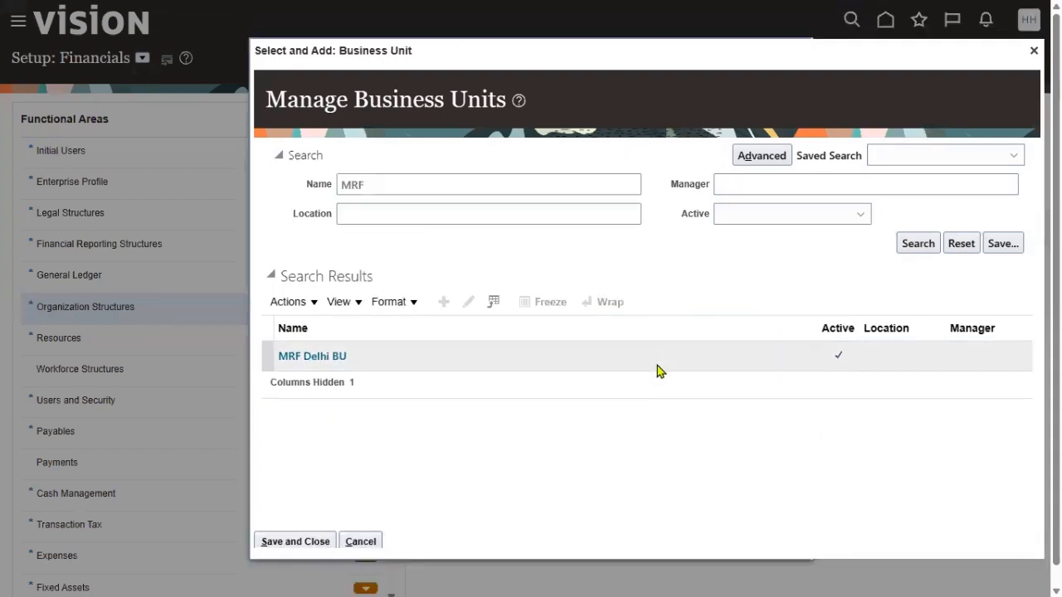
left_click(290, 544)
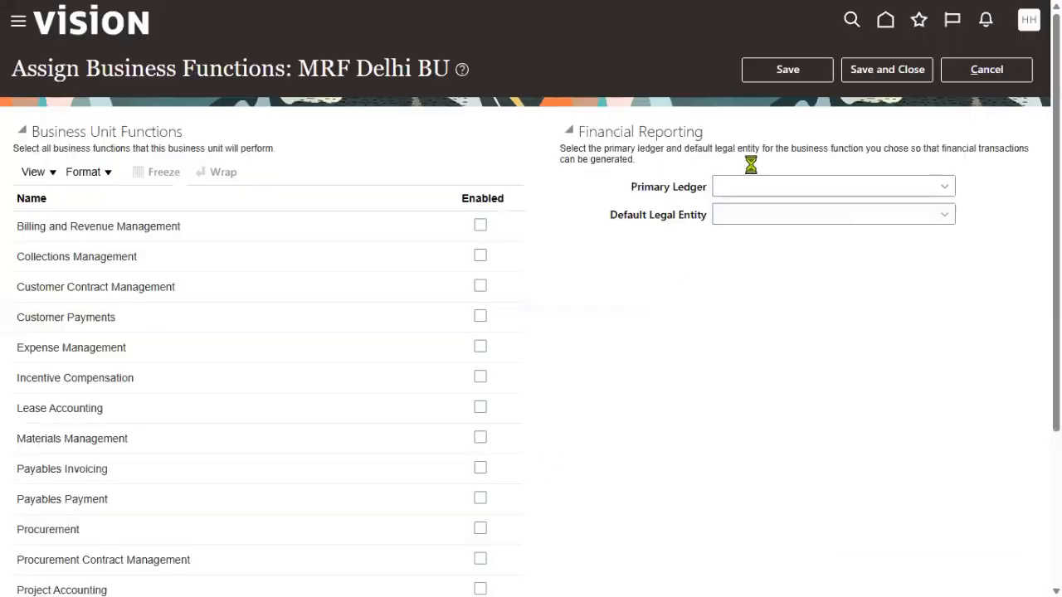
Step: Search primary ledgers by legal entity "MRF", assign AL Rehan Co IN with MRF India Pvt Ltd to MRF Delhi BU, and save and close
left_click(947, 186)
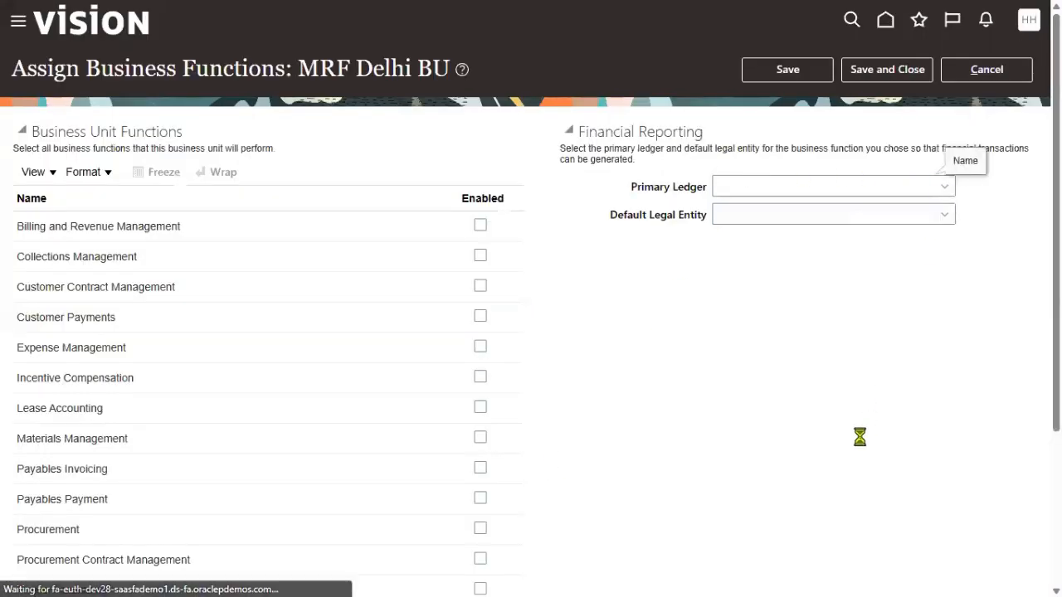
left_click(605, 445)
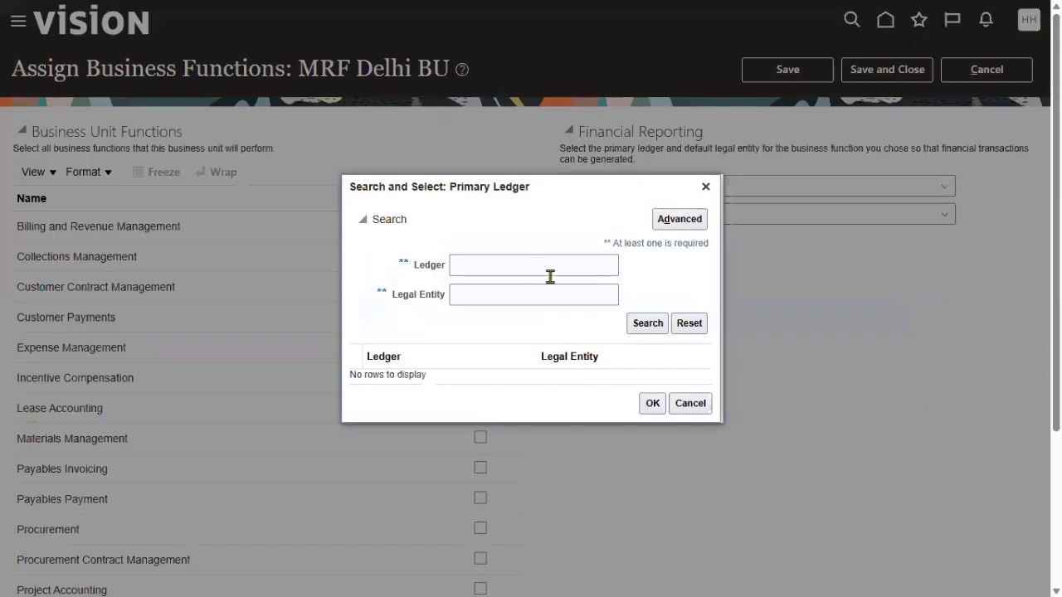
left_click(540, 299)
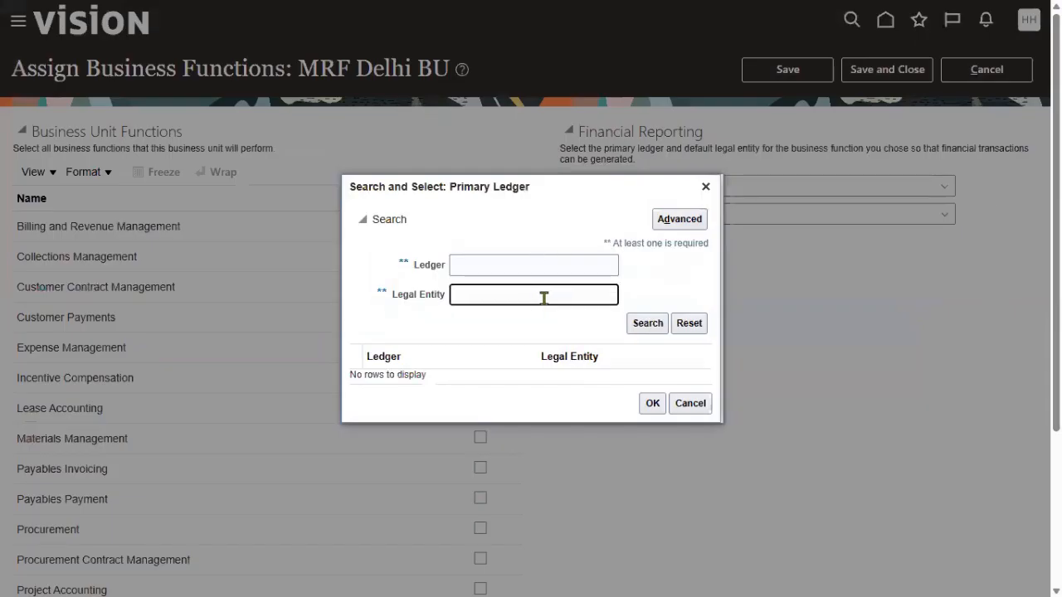
type("MRF")
key("Return")
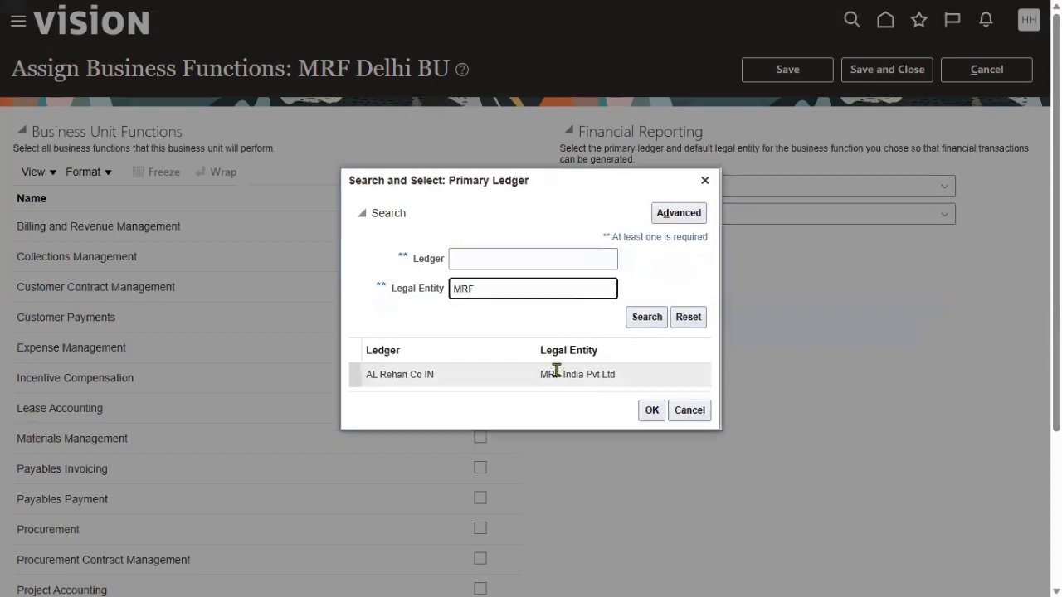
left_click(555, 374)
left_click(650, 404)
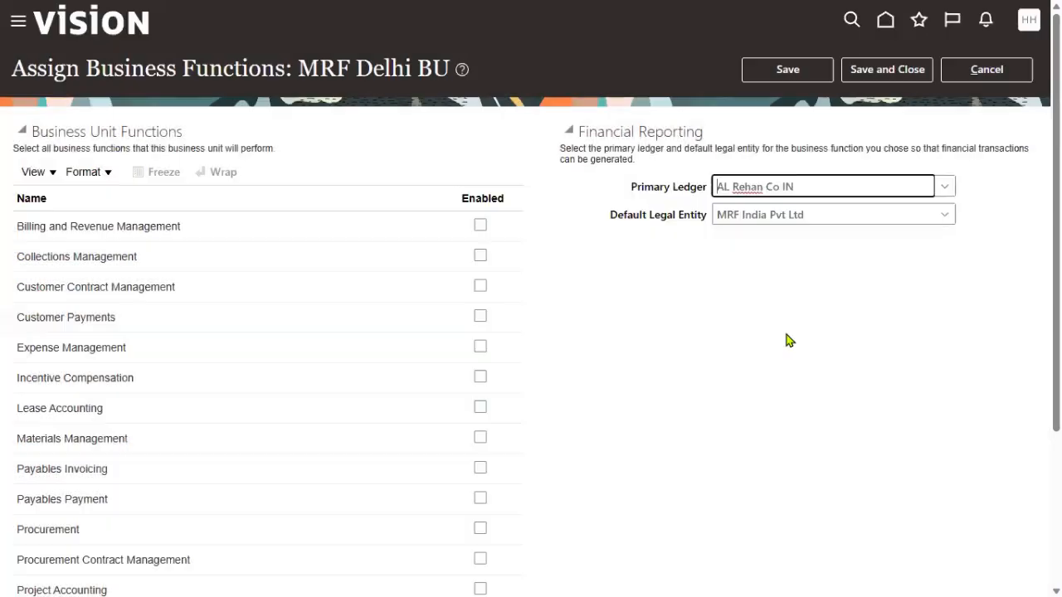
left_click(788, 72)
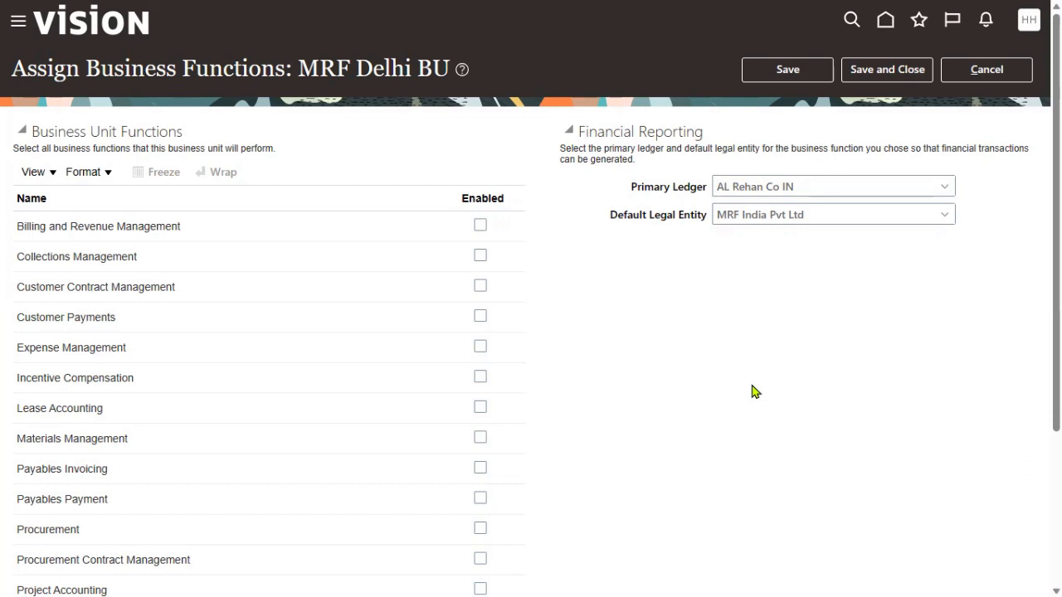
left_click(903, 82)
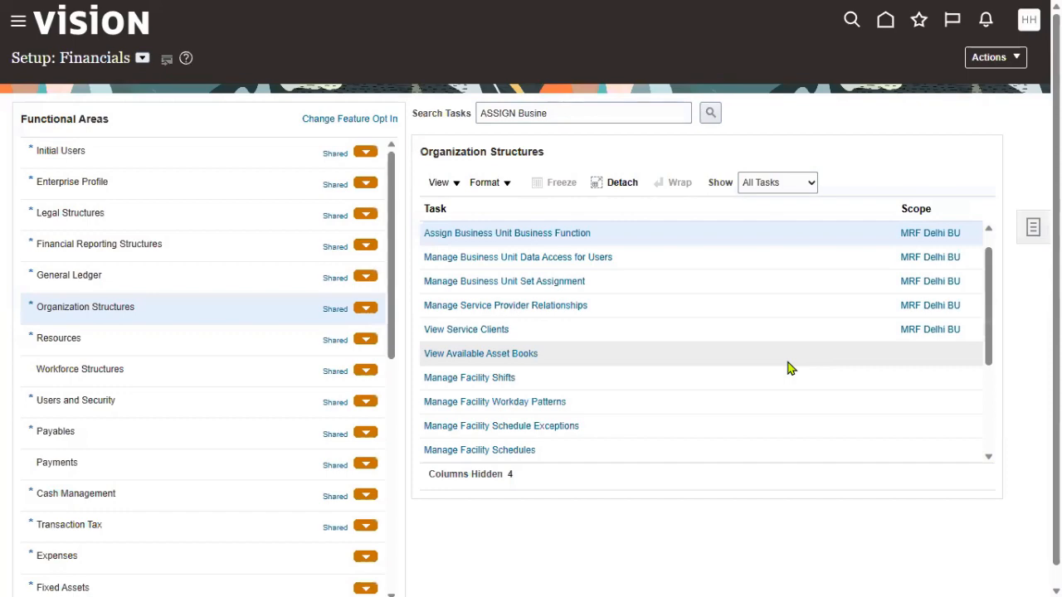
Step: Switch to the Notepad++ checklist, bookmark the Department line, and return to the Oracle setup page
key("alt+Tab")
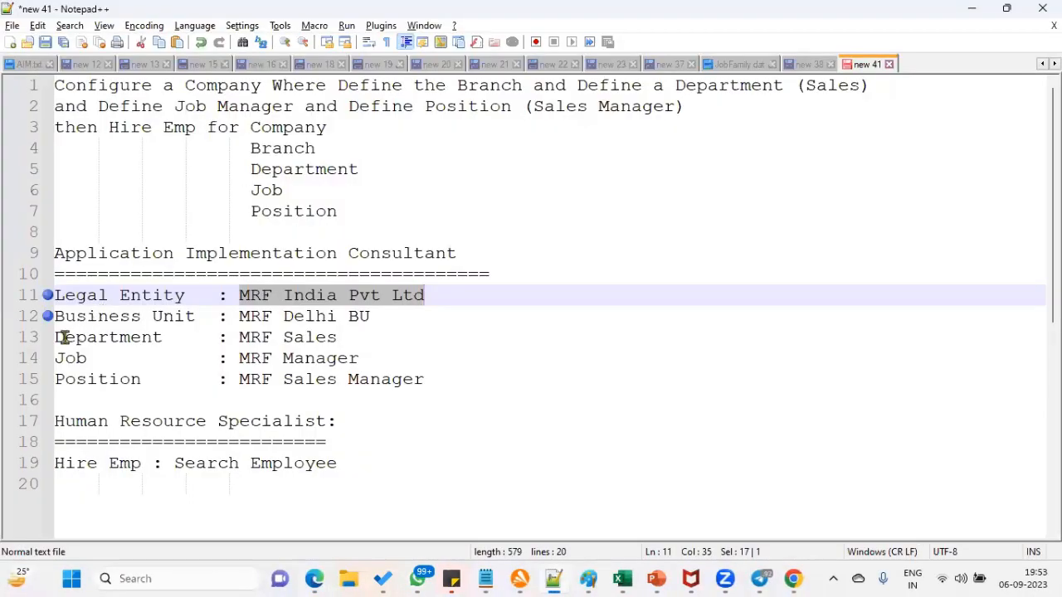
left_click(43, 342)
key("alt+Tab")
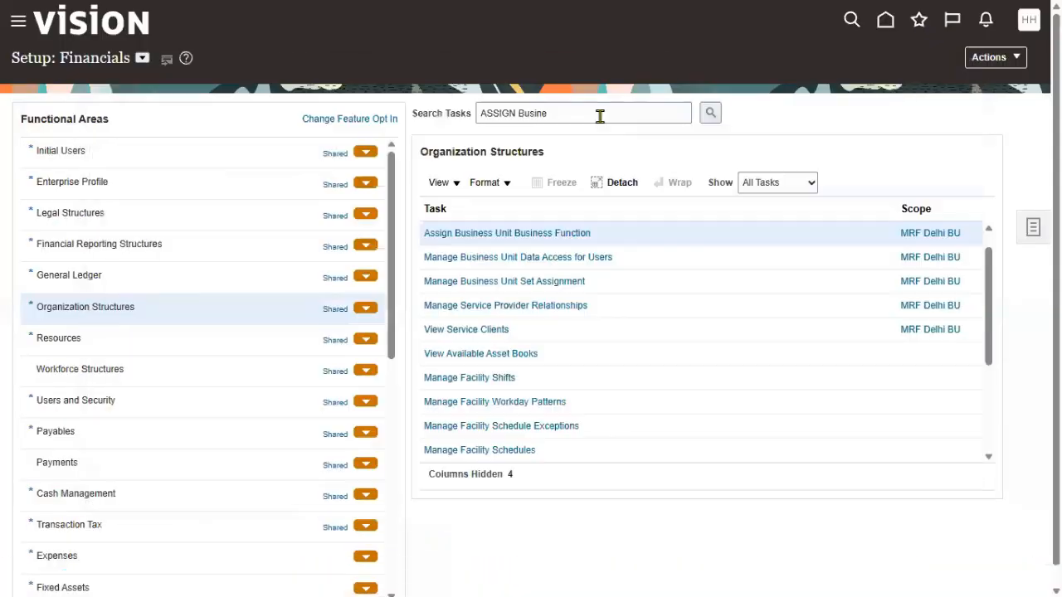
Step: Find the Manage Departments task by searching the setup tasks for "Department" and start a new department
type("Department")
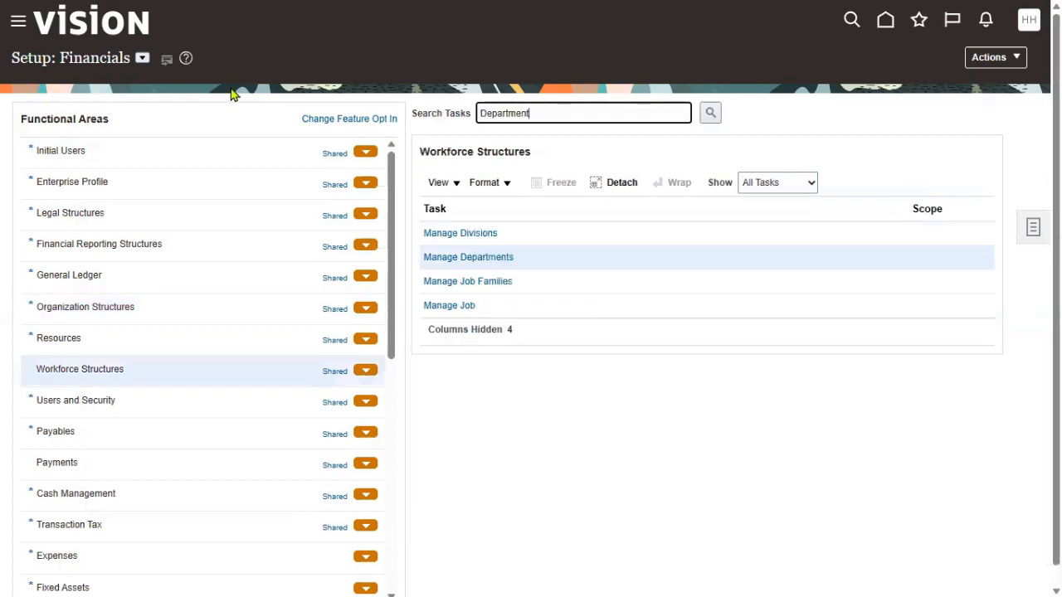
left_click(446, 257)
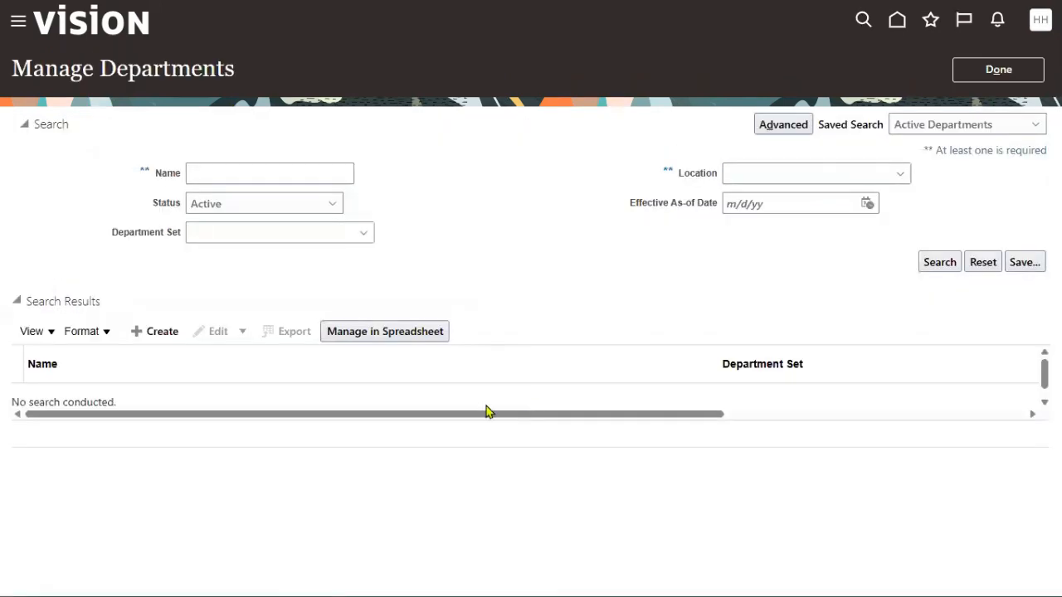
left_click(137, 329)
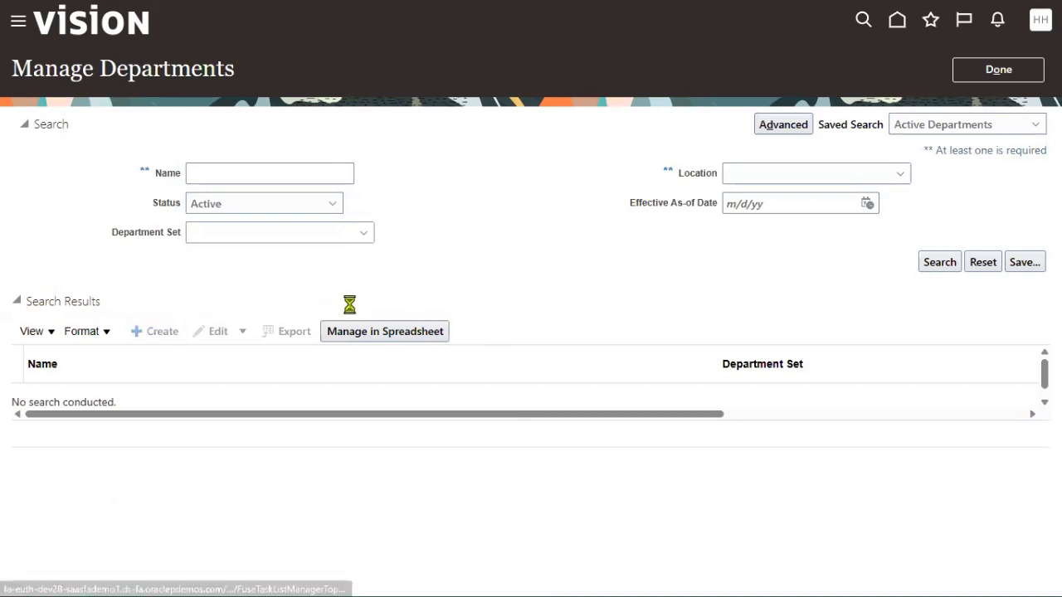
left_click(285, 294)
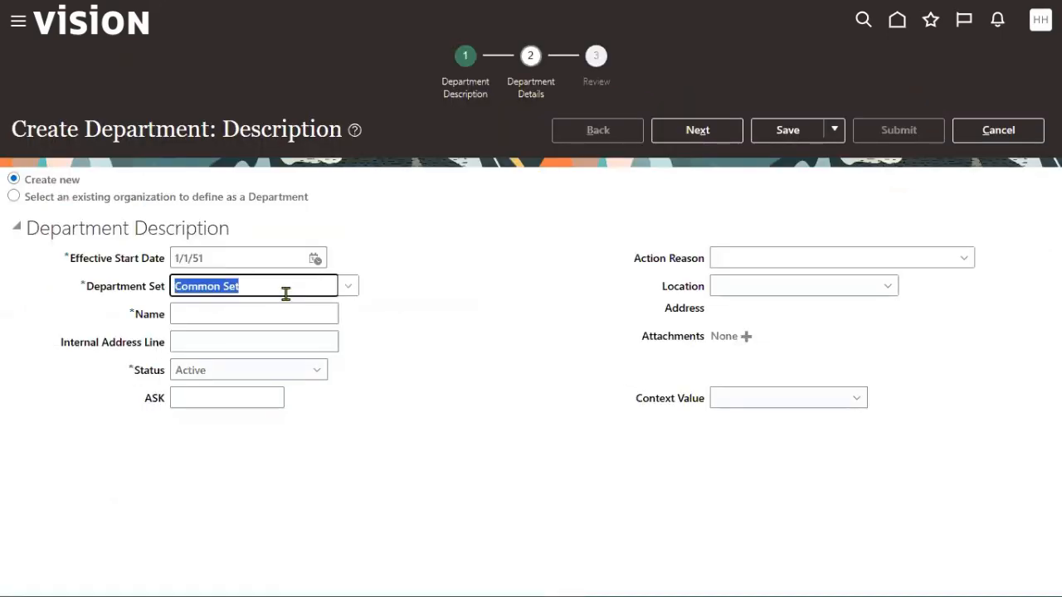
Step: Name the new department MRF Sales, proceed to its review, and submit it with confirmation
left_click(251, 315)
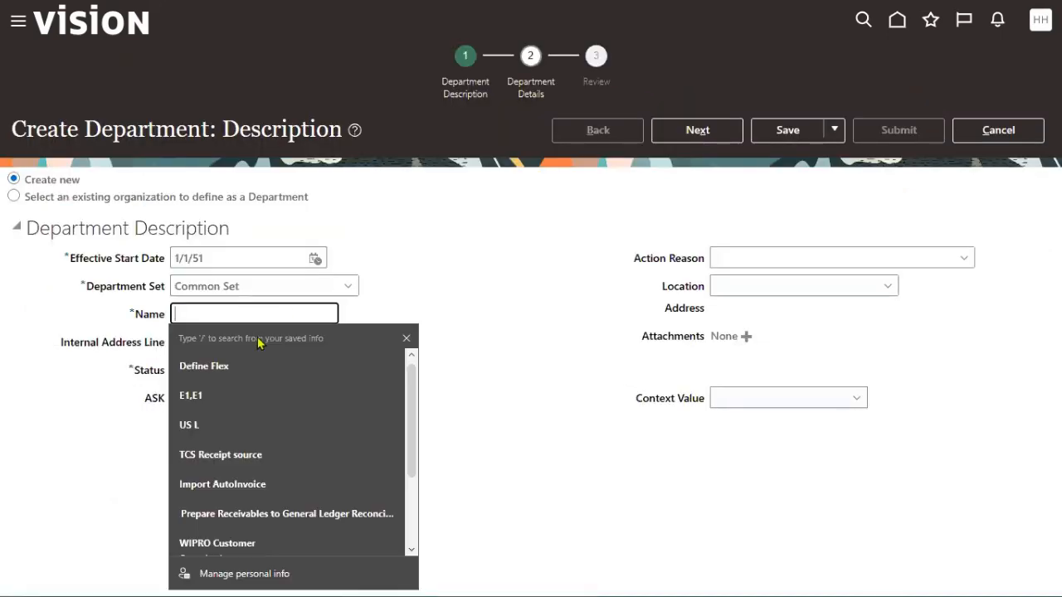
type("MRF Sales")
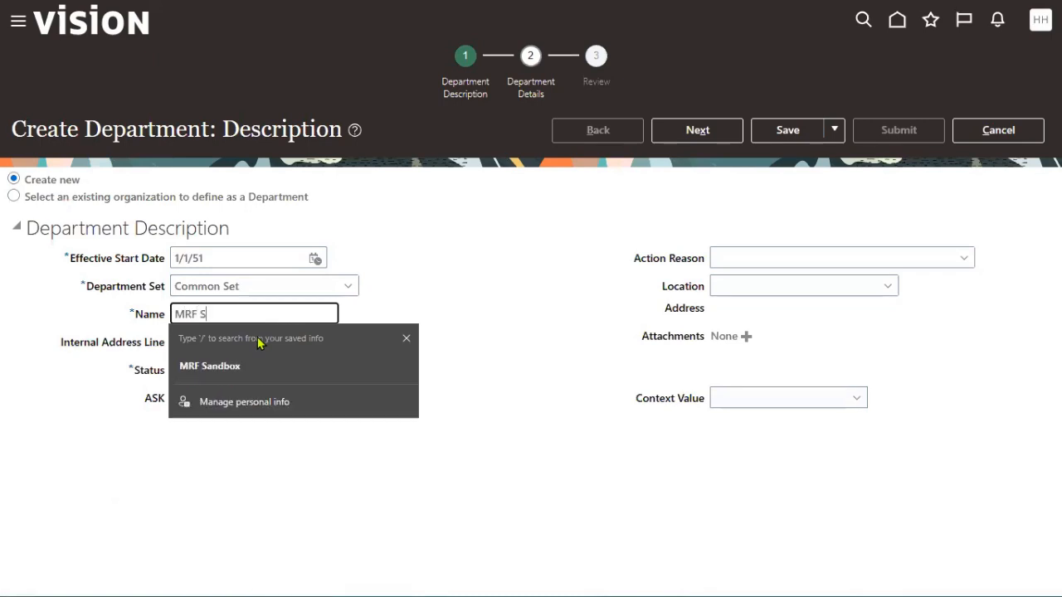
left_click(693, 130)
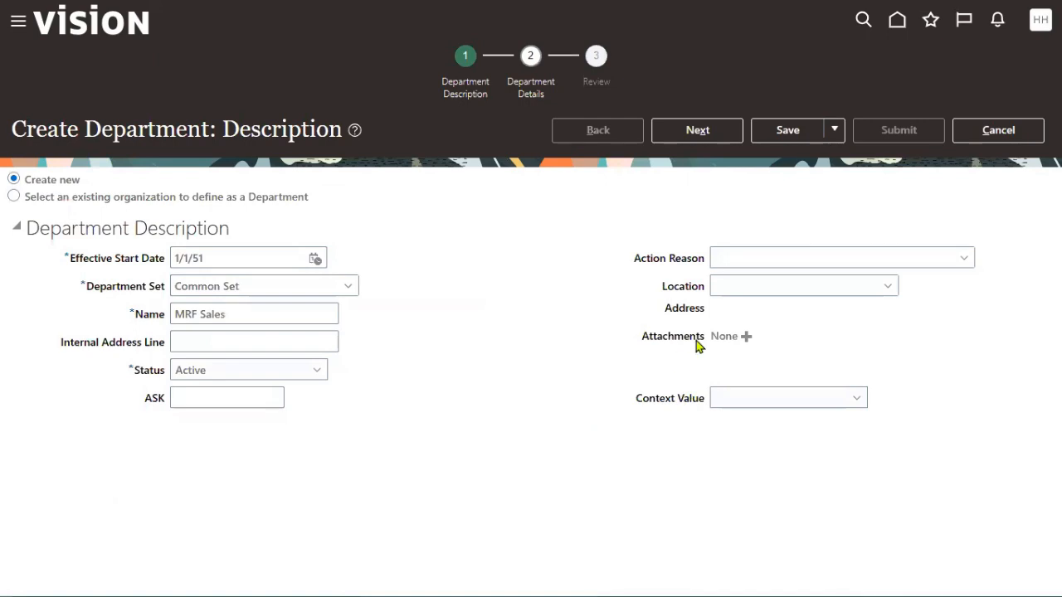
left_click(696, 135)
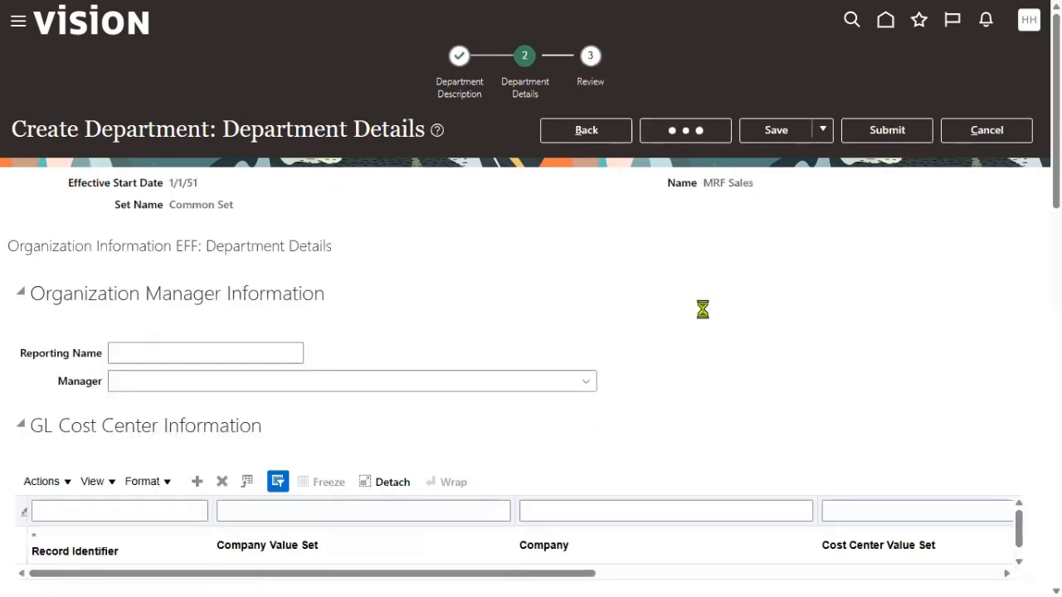
left_click(876, 133)
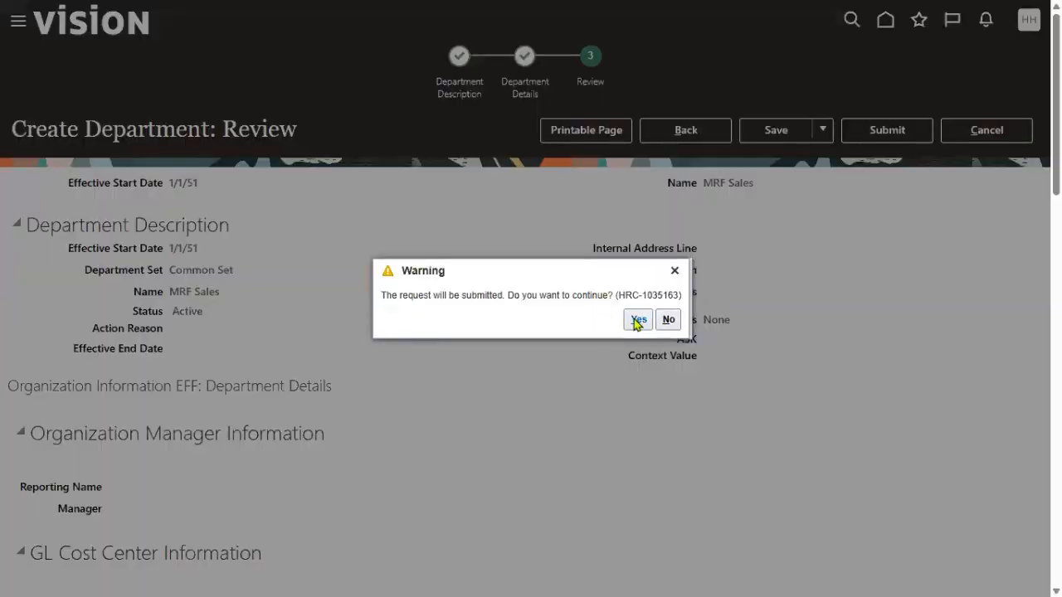
left_click(637, 319)
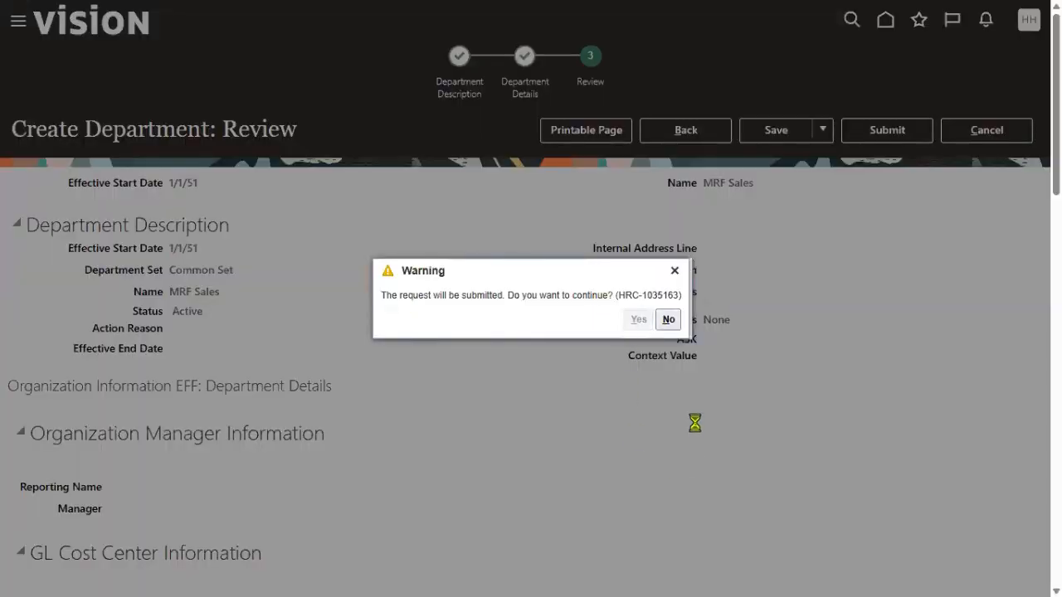
Step: Switch to the Notepad++ checklist of the structures to configure
key("alt+Tab")
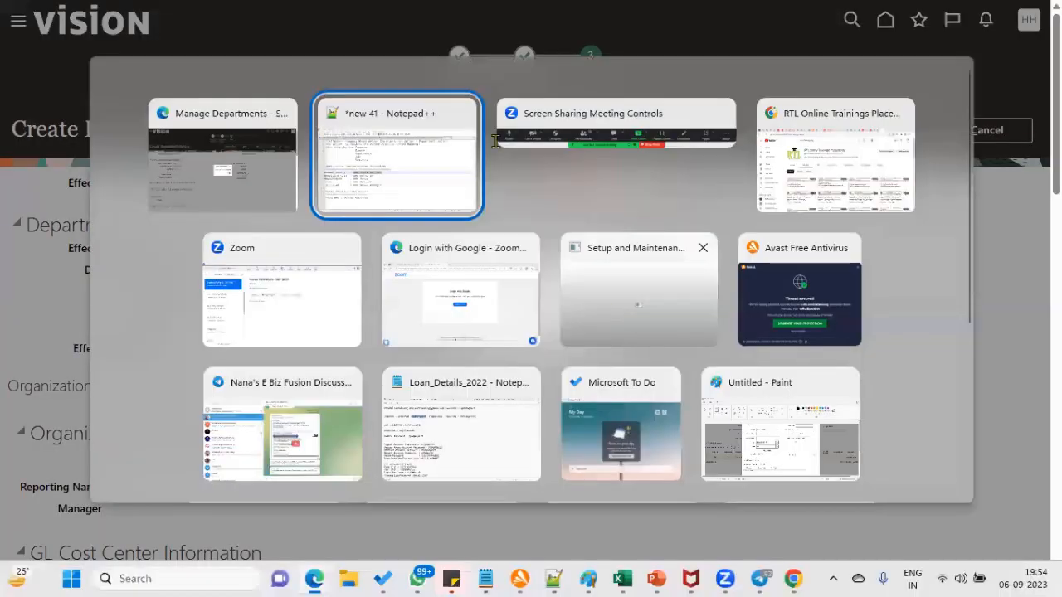
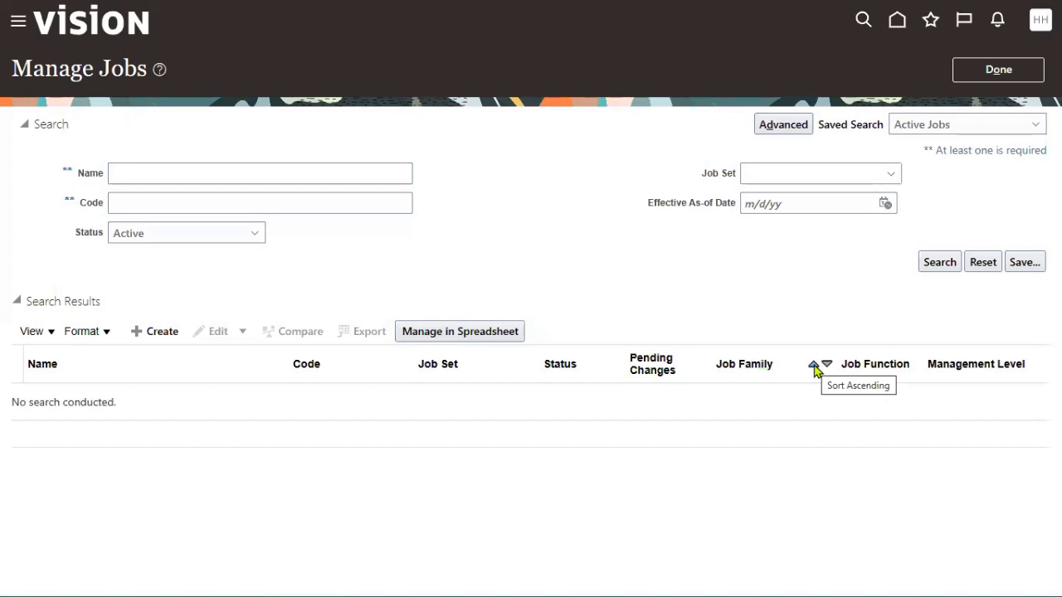
Step: Finish with Manage Jobs, bookmark the Position line in the Notepad++ checklist, and return to the Oracle setup page
left_click(1022, 70)
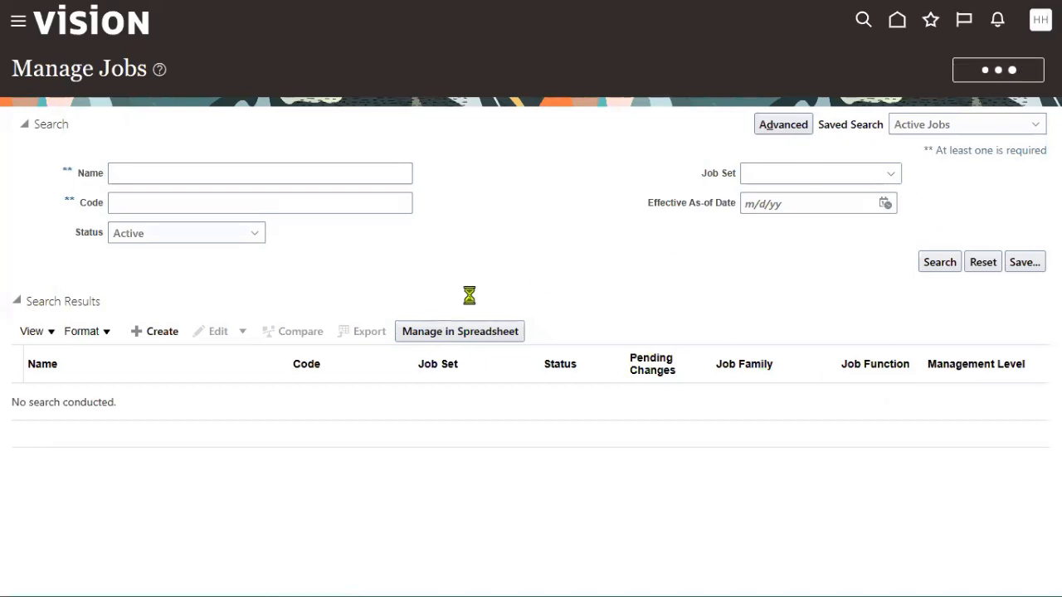
left_click(502, 113)
double_click(502, 113)
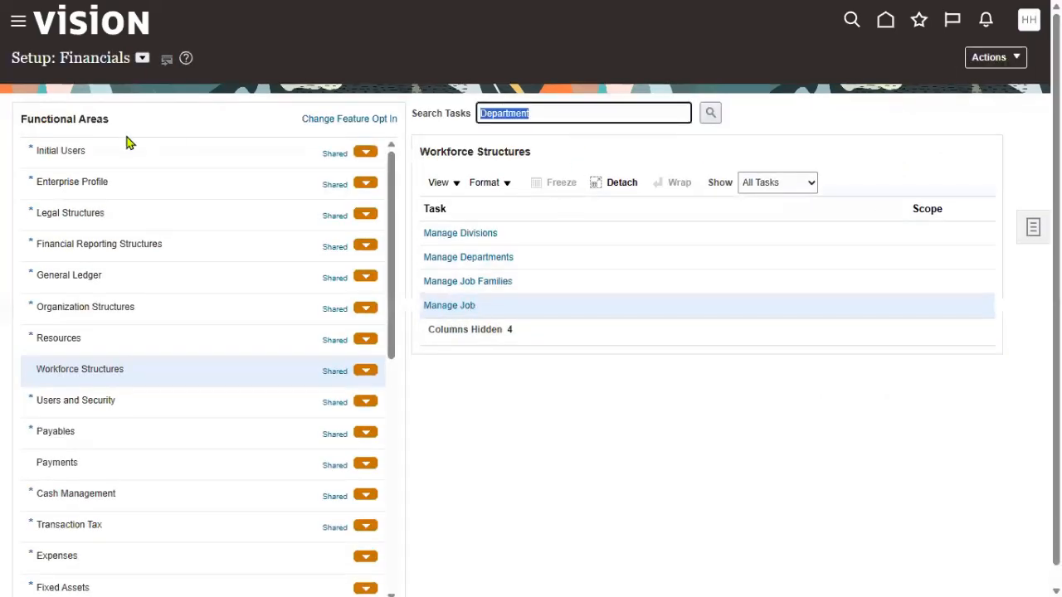
key("alt+Tab")
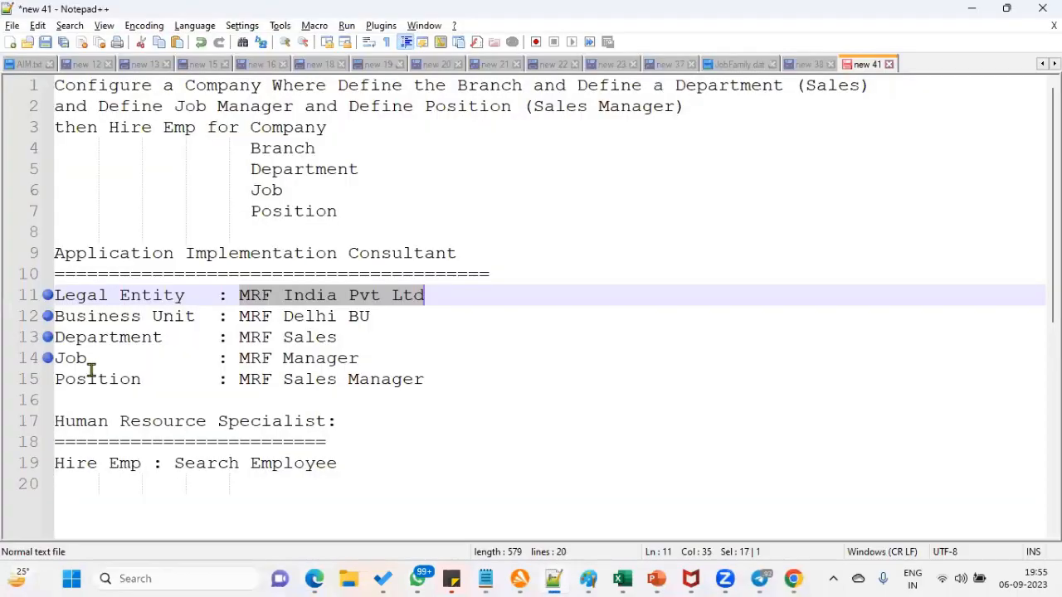
left_click(44, 381)
key("alt+Tab")
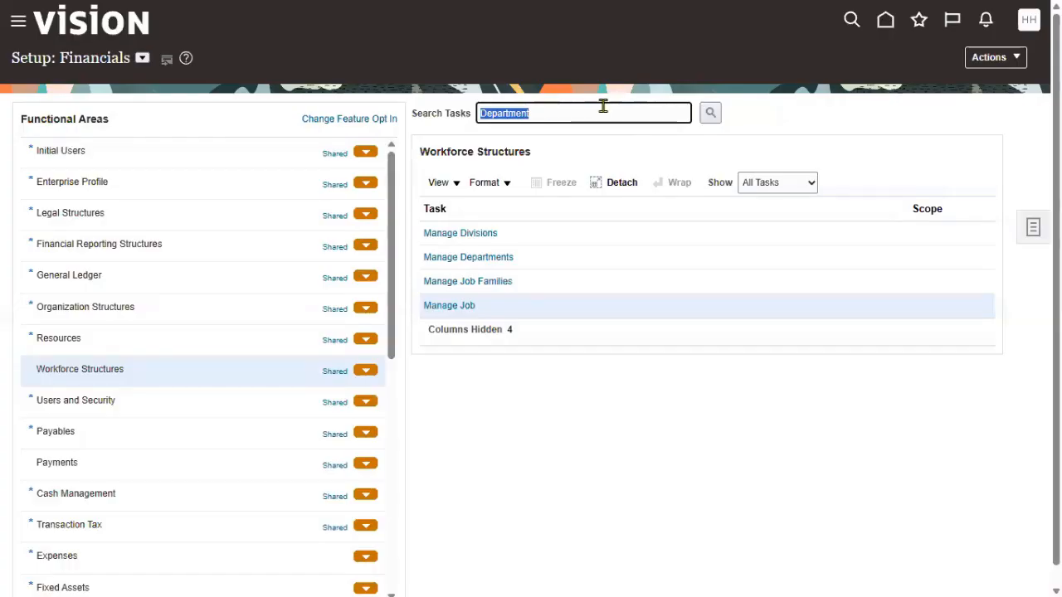
Step: Search the Financials setup tasks for "Position" and close the results
type("Position")
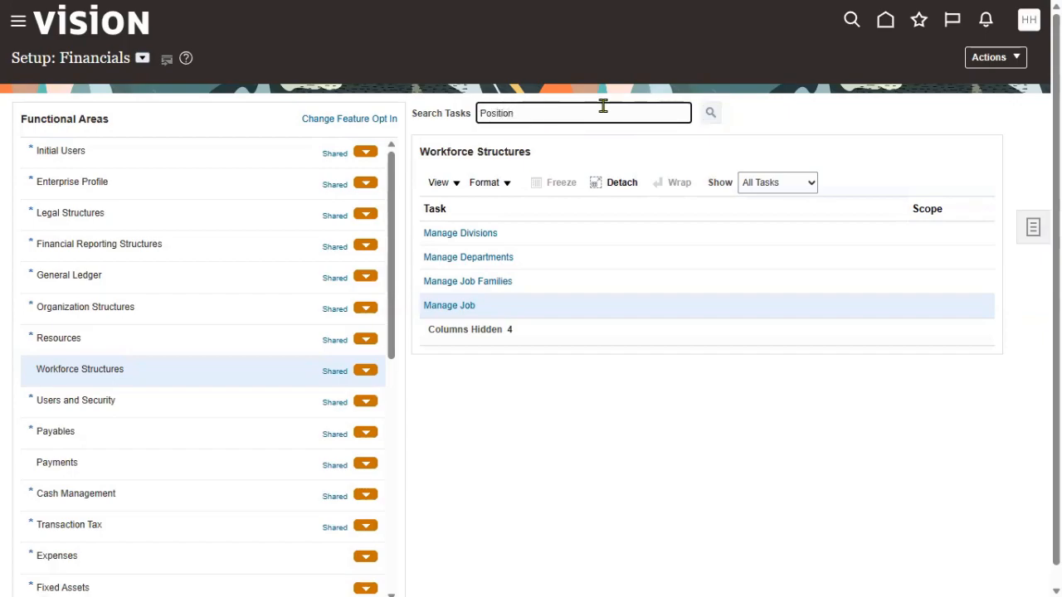
key("Return")
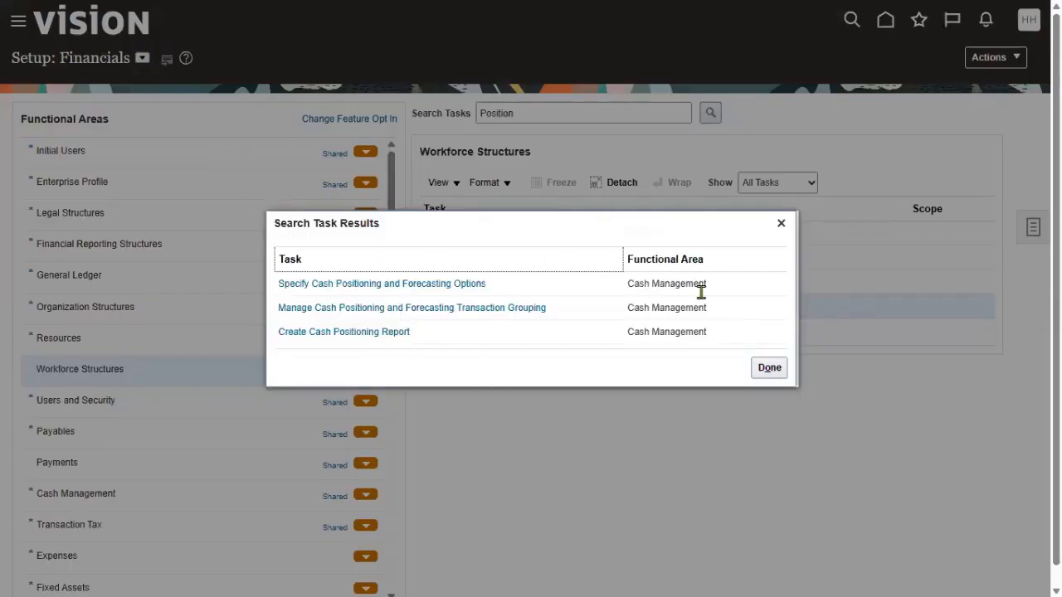
left_click(769, 367)
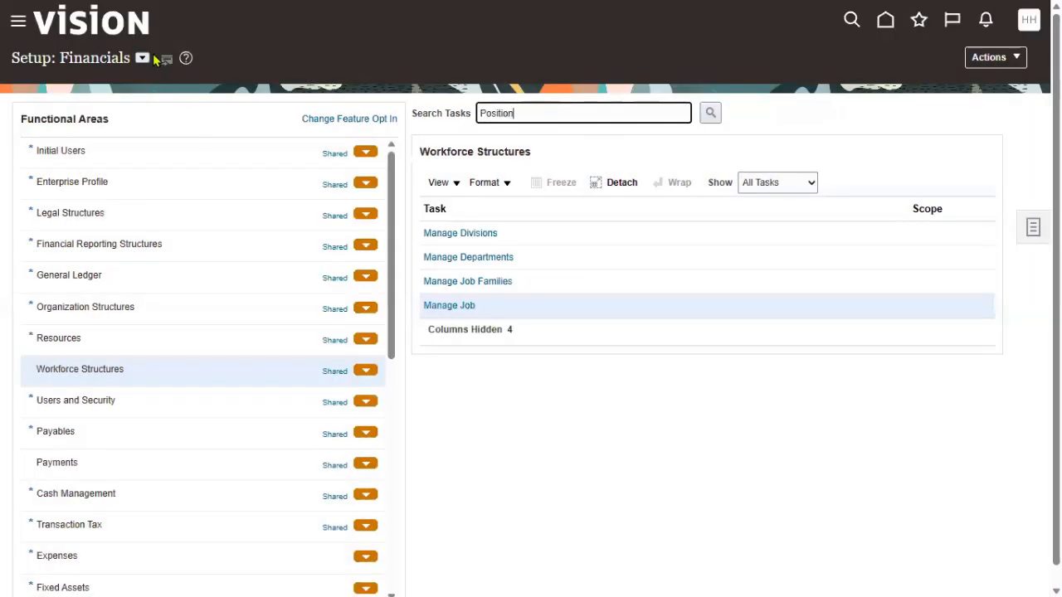
Step: Switch the setup offering to Compensation Management and open the Manage Positions task from a search for "Position"
left_click(142, 60)
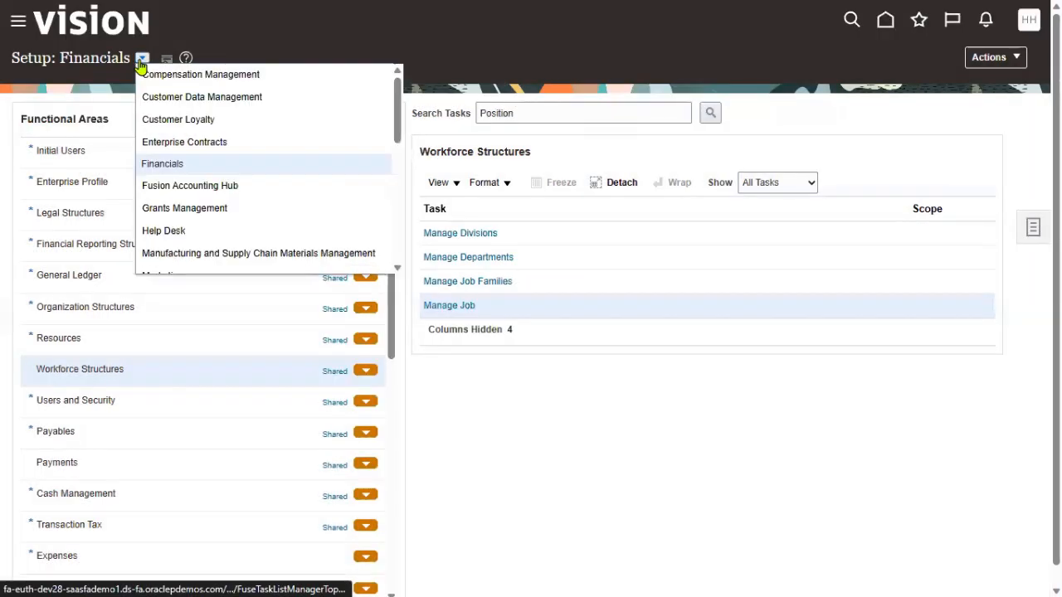
left_click(250, 82)
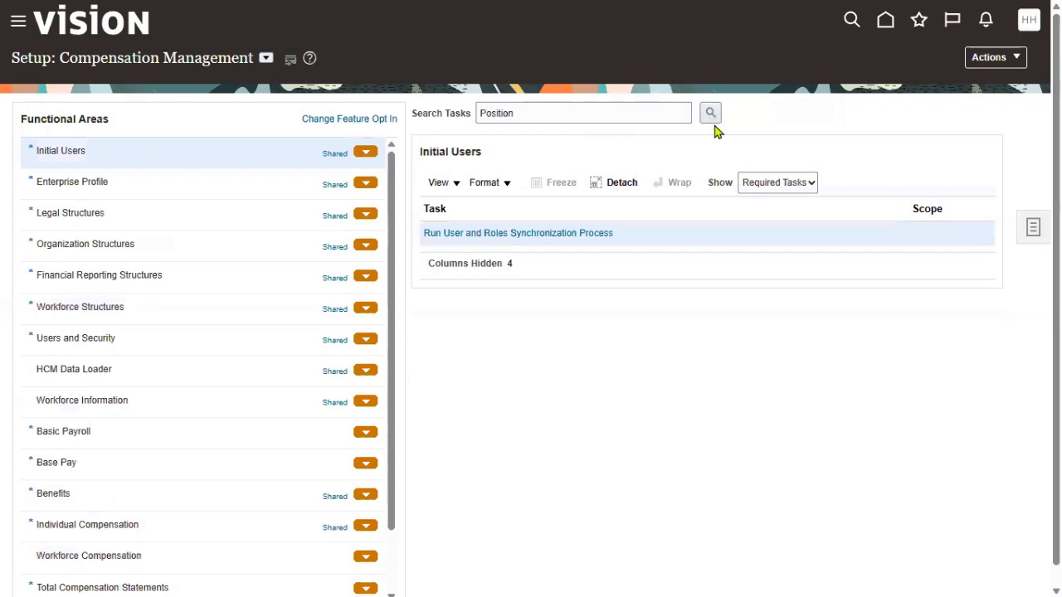
left_click(711, 113)
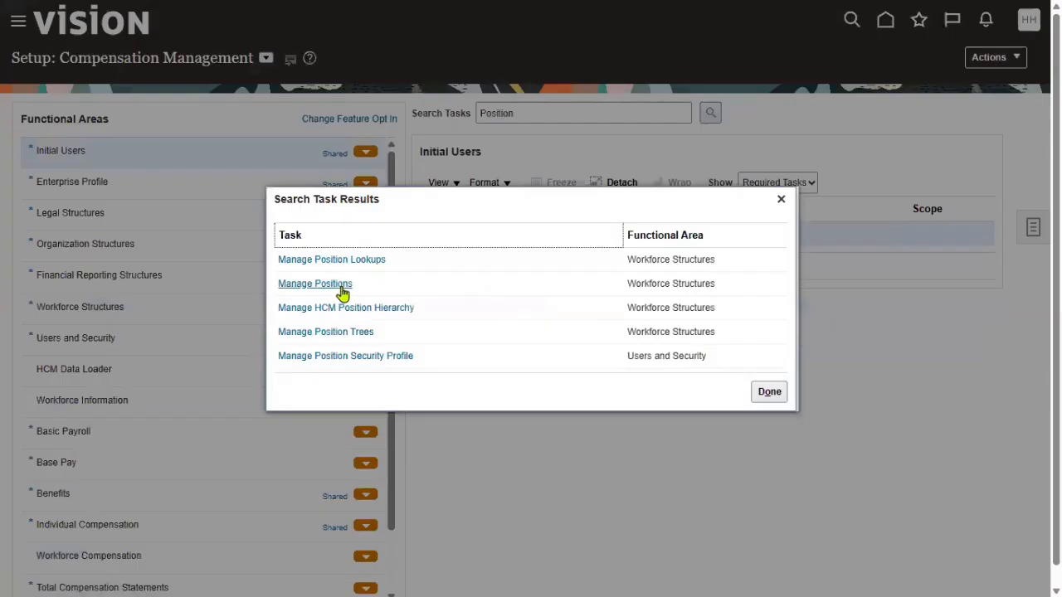
left_click(342, 292)
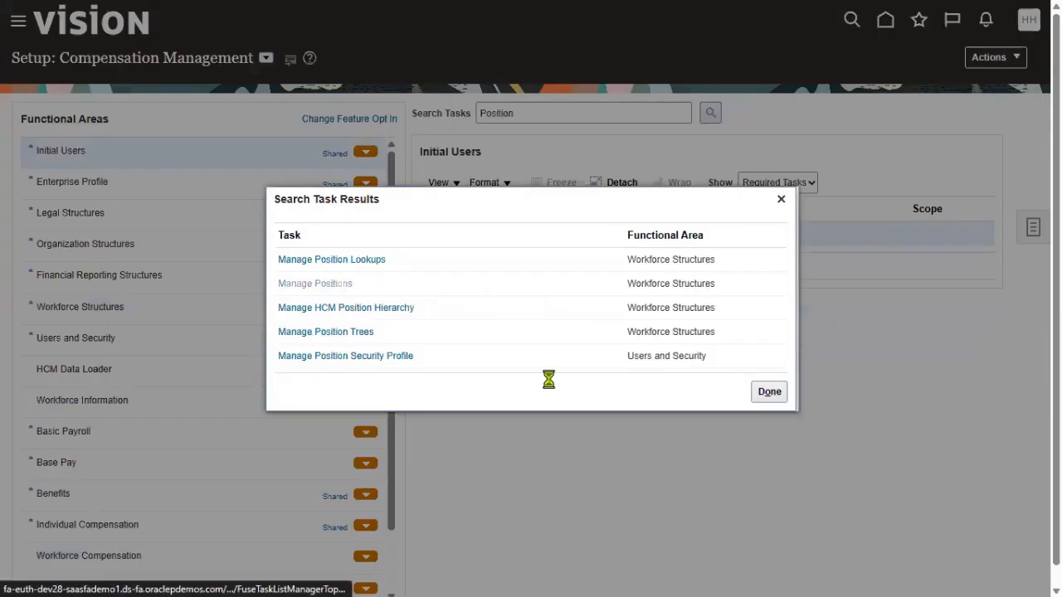
left_click(475, 378)
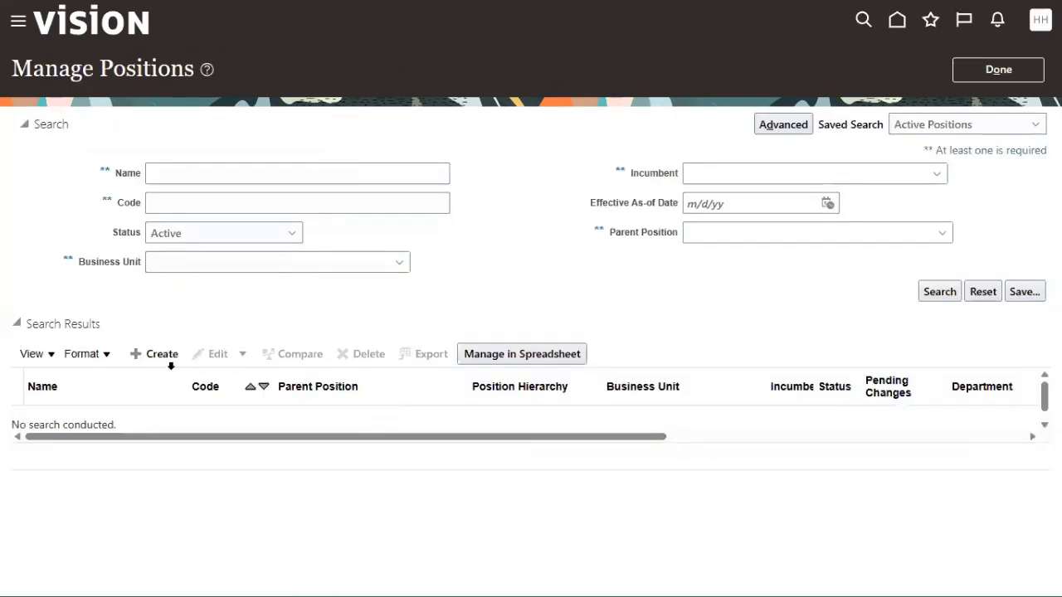
Step: Start a new position named MRF Sales Manager in the MRF Delhi BU business unit and proceed to its position details
left_click(158, 363)
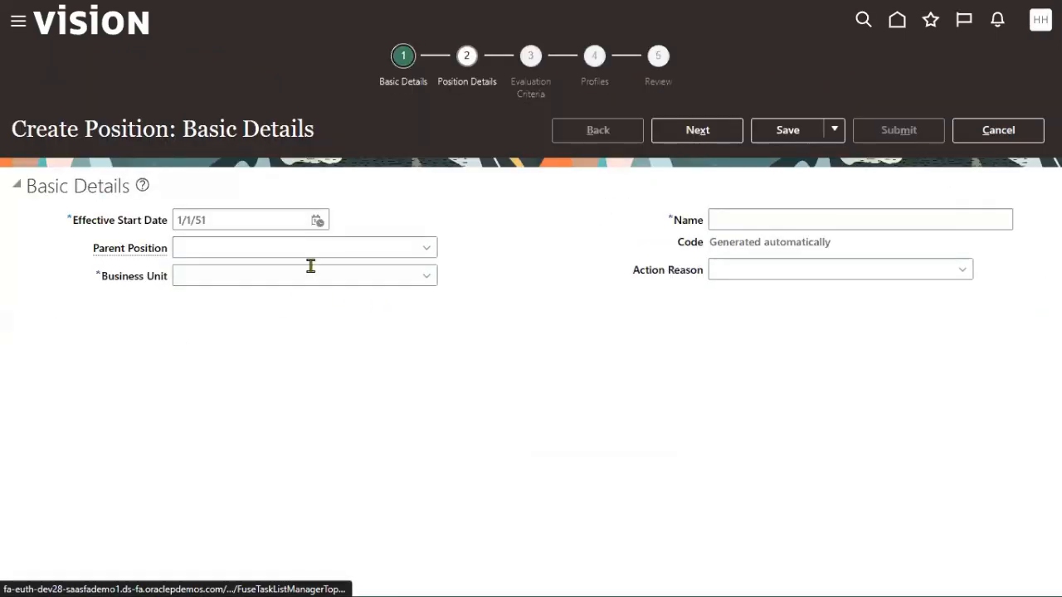
left_click(188, 280)
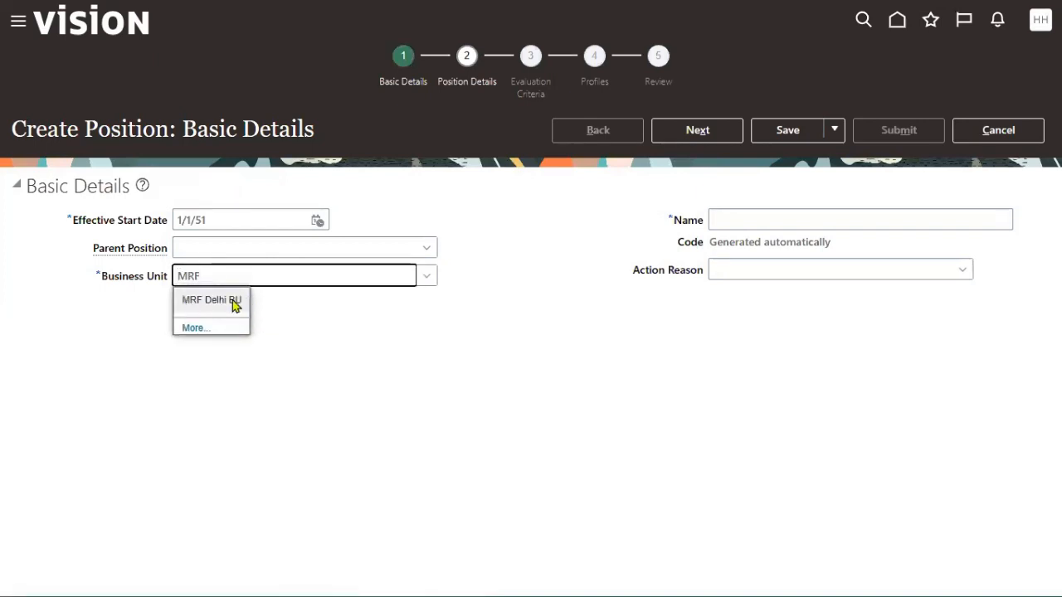
left_click(234, 301)
left_click(725, 220)
type("M")
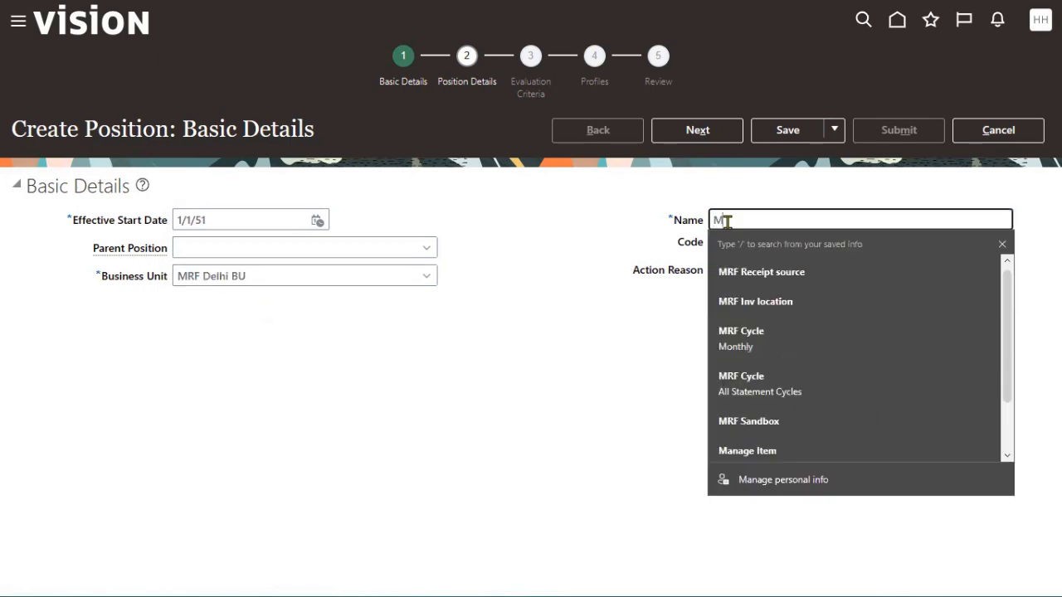
type("RF Sales Manager")
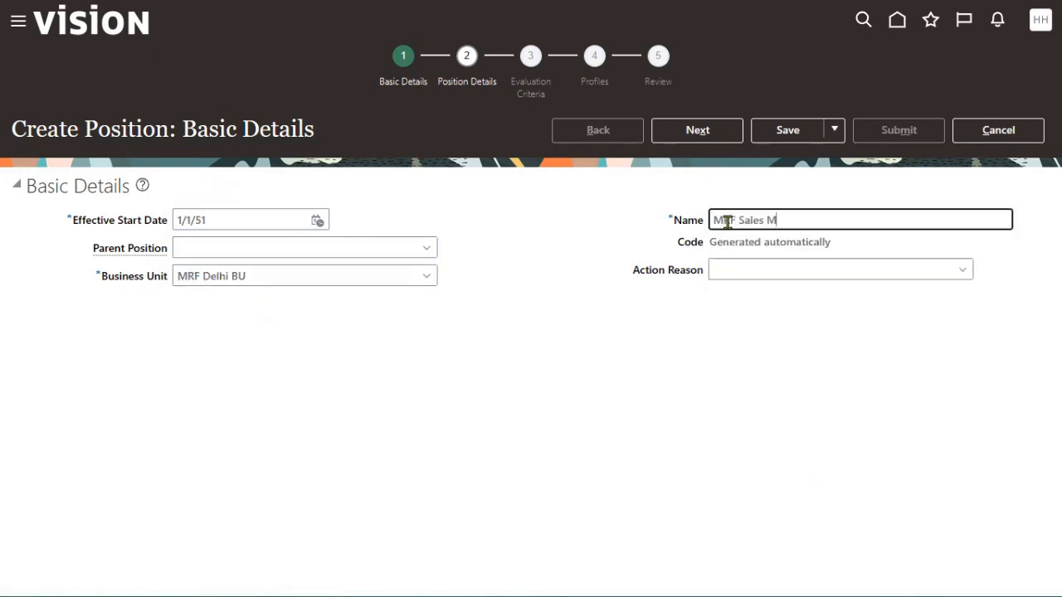
left_click(715, 131)
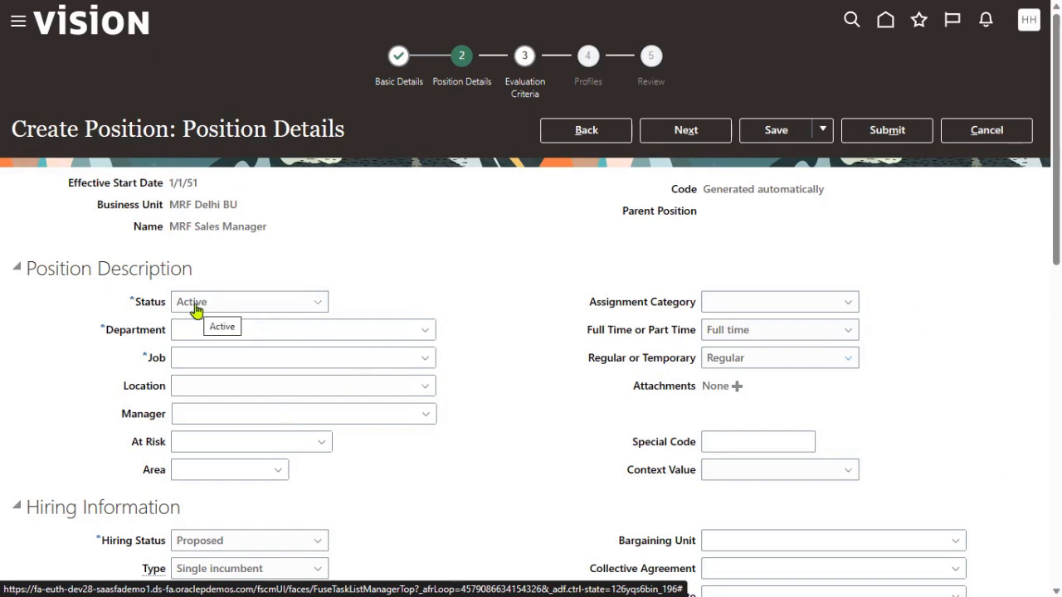
Step: Assign the MRF Sales department and the MRF Manager job to the position
left_click(194, 329)
type("MR")
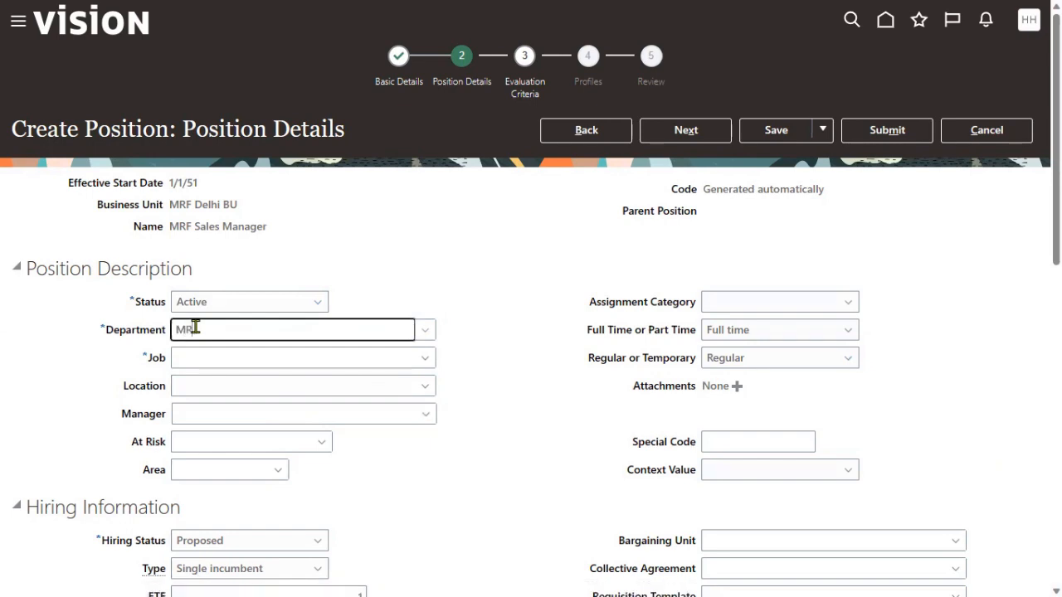
type("F")
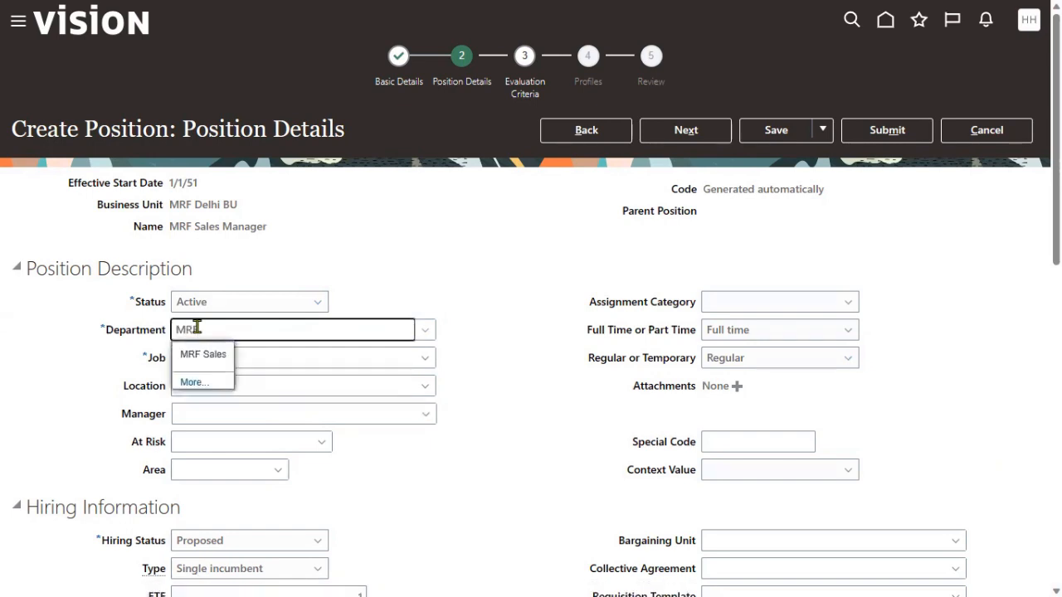
left_click(202, 354)
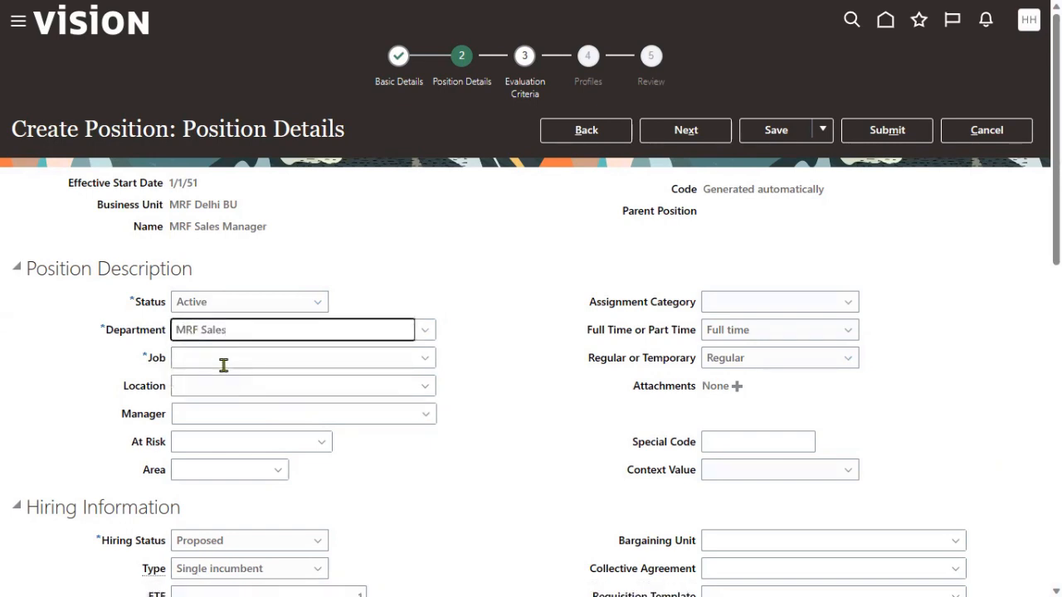
left_click(223, 365)
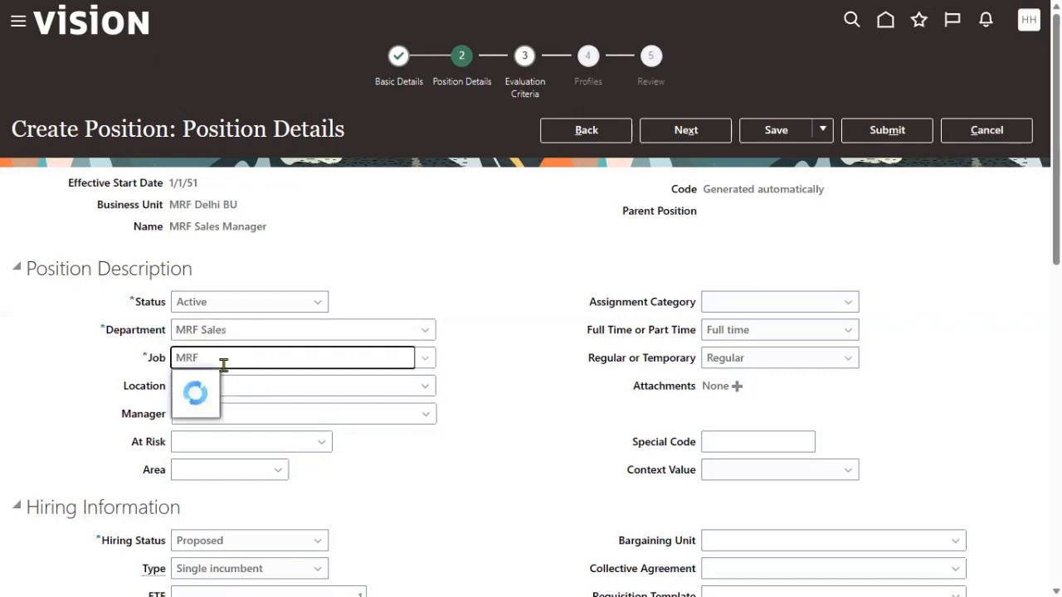
left_click(225, 385)
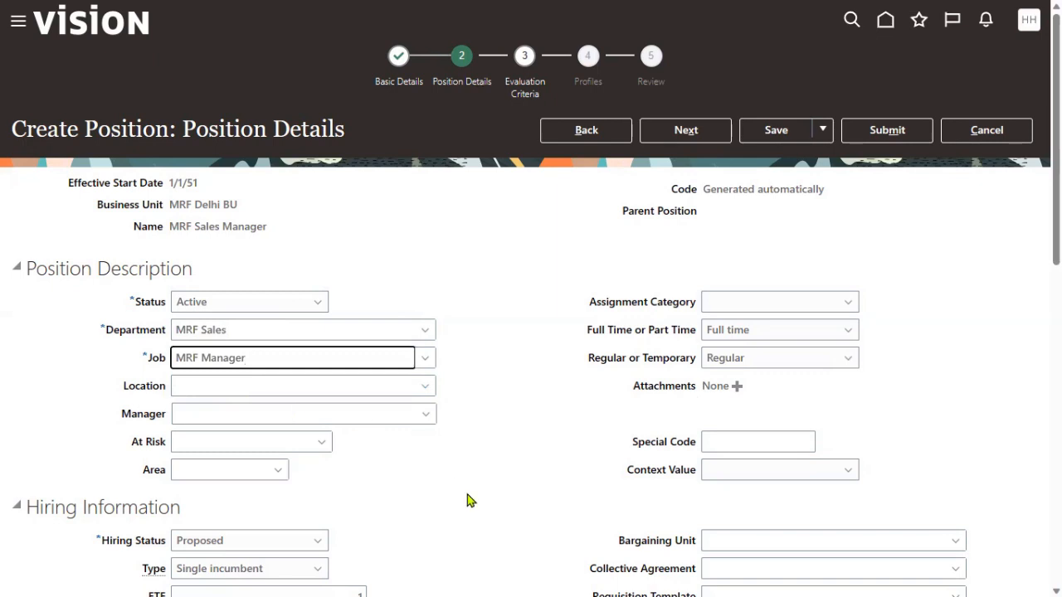
Step: Set the position's hiring status to Approved and its type to Pooled, with FTE and head count both 20
scroll(464, 499, "down", 2)
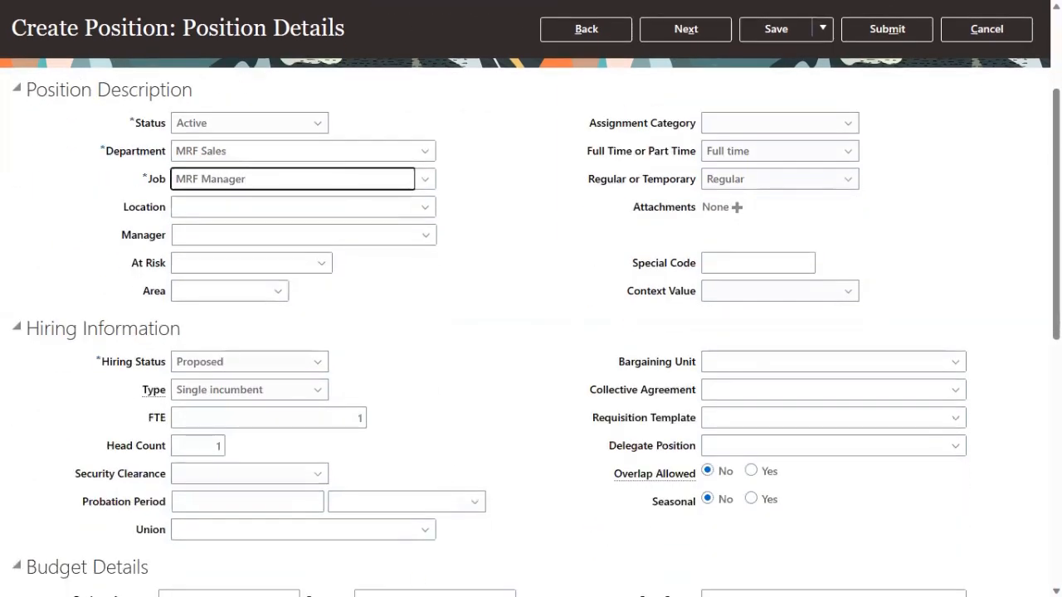
left_click(312, 367)
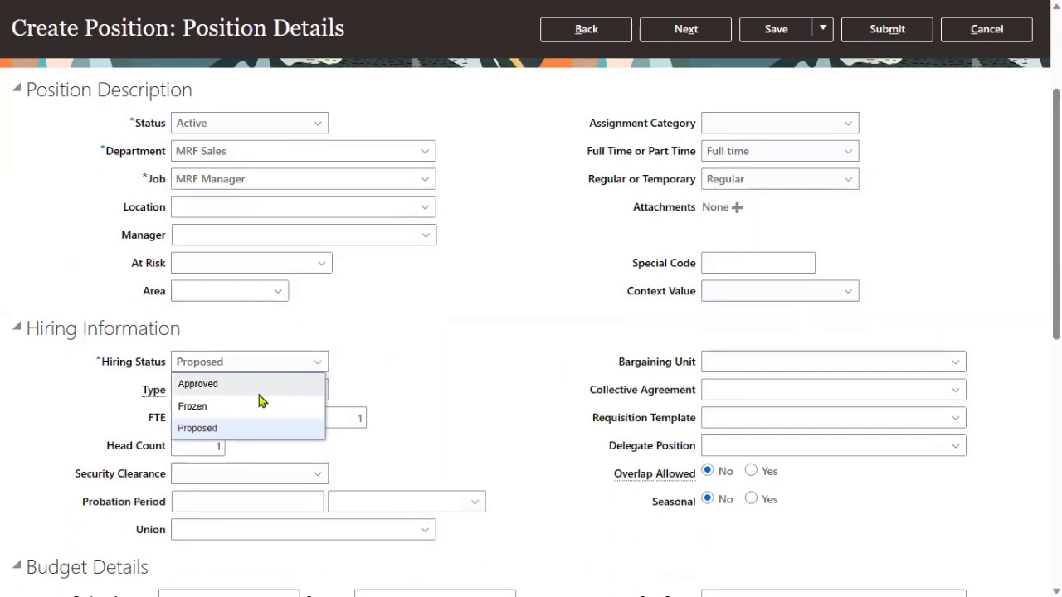
left_click(259, 392)
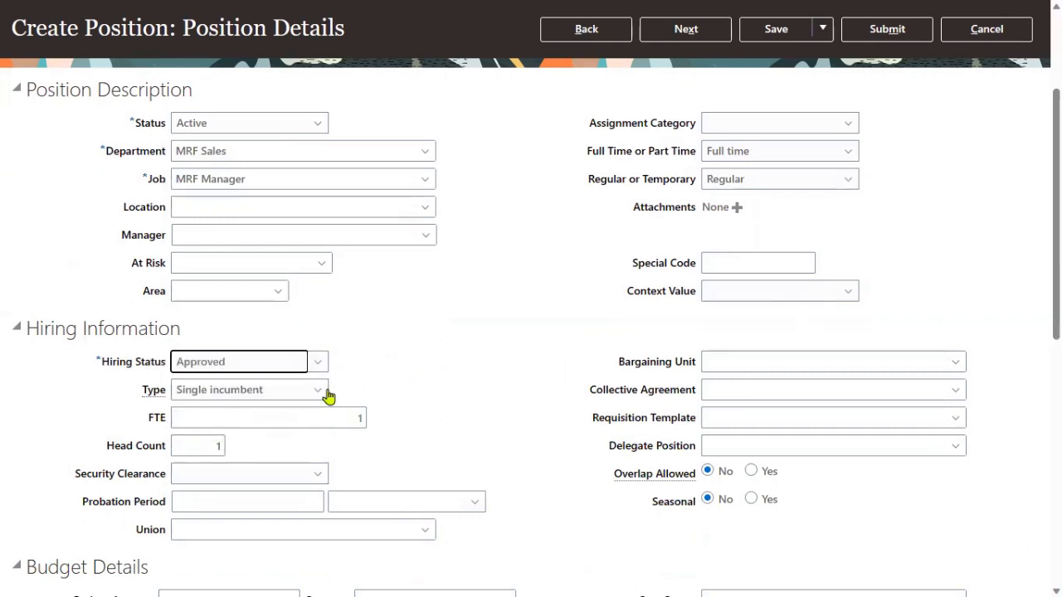
left_click(318, 391)
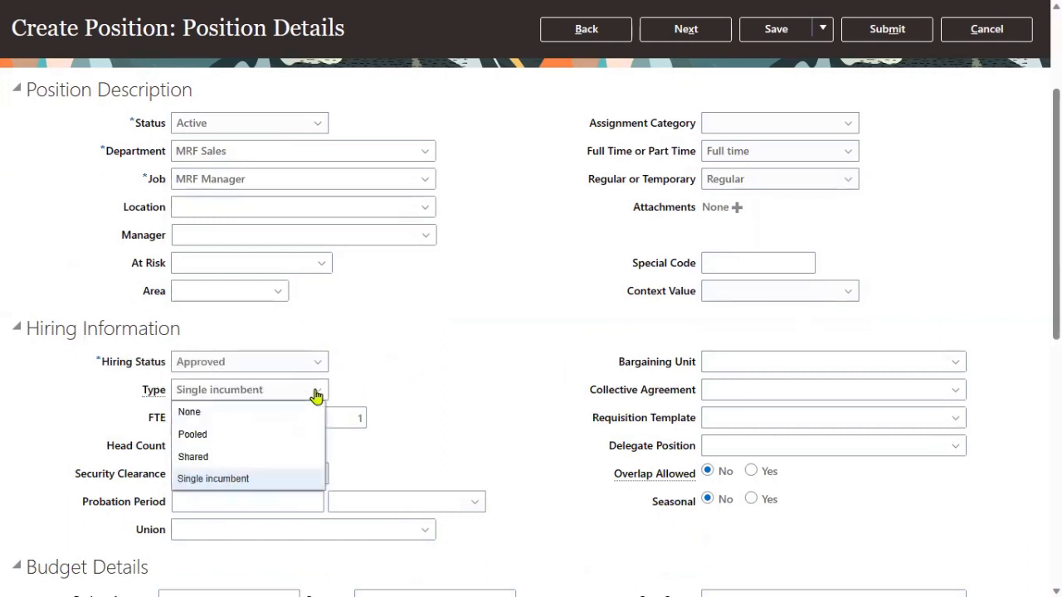
left_click(266, 435)
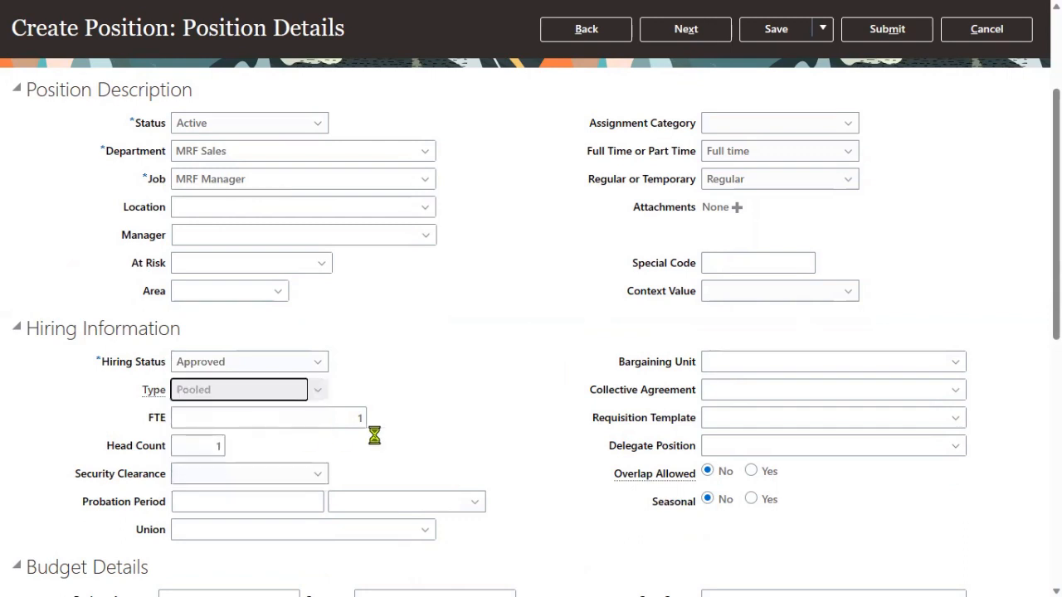
left_click(332, 417)
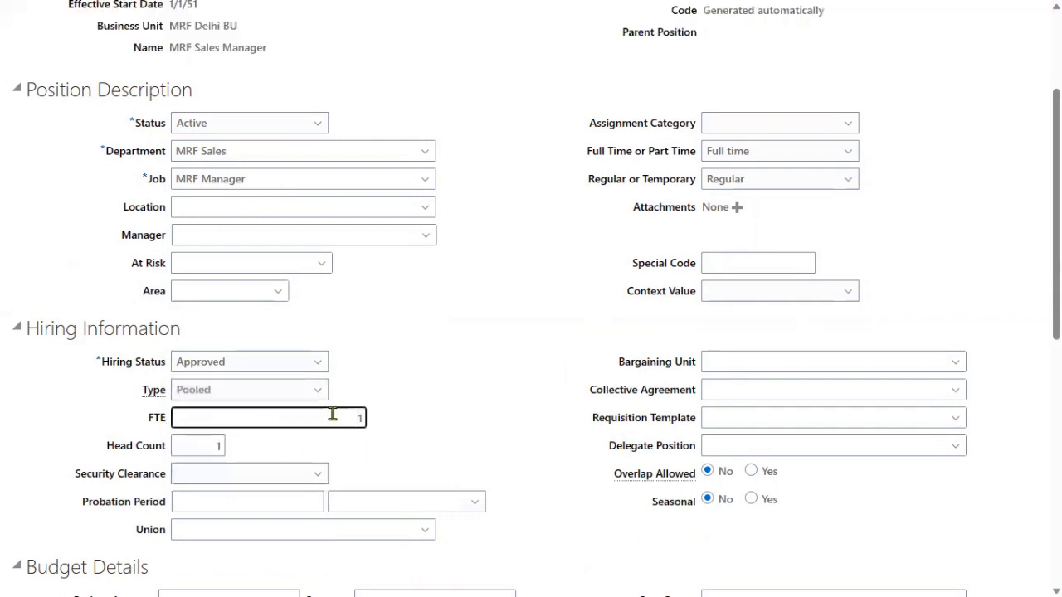
type("2")
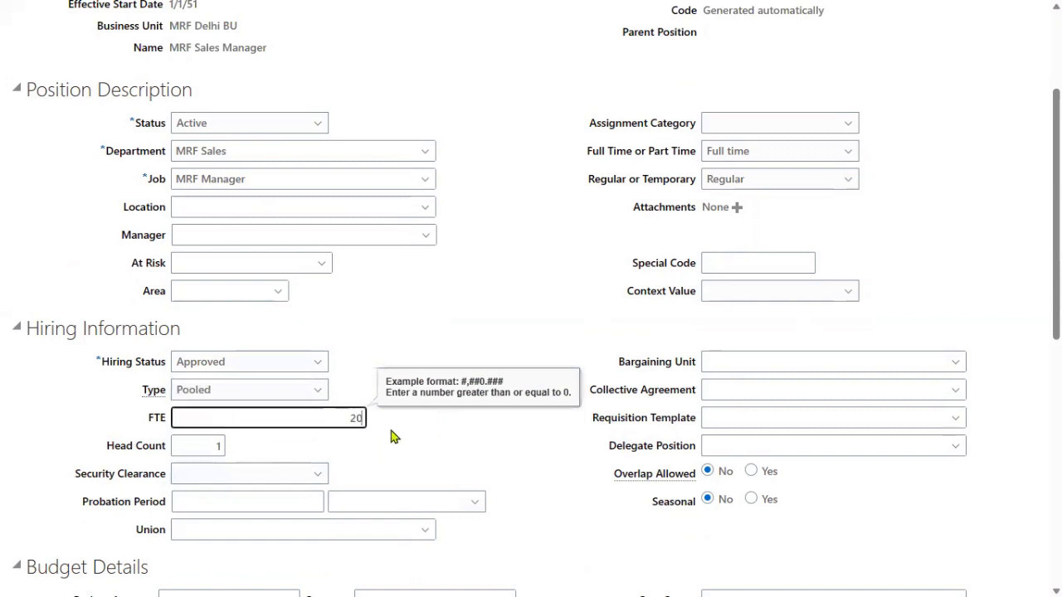
type("0")
key("Tab")
type("20")
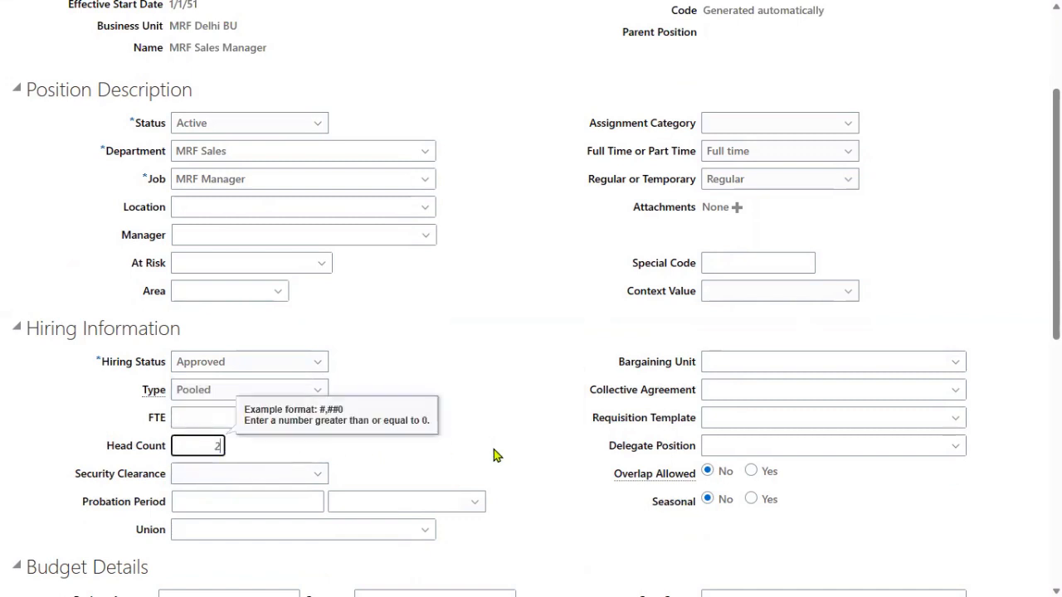
left_click(531, 307)
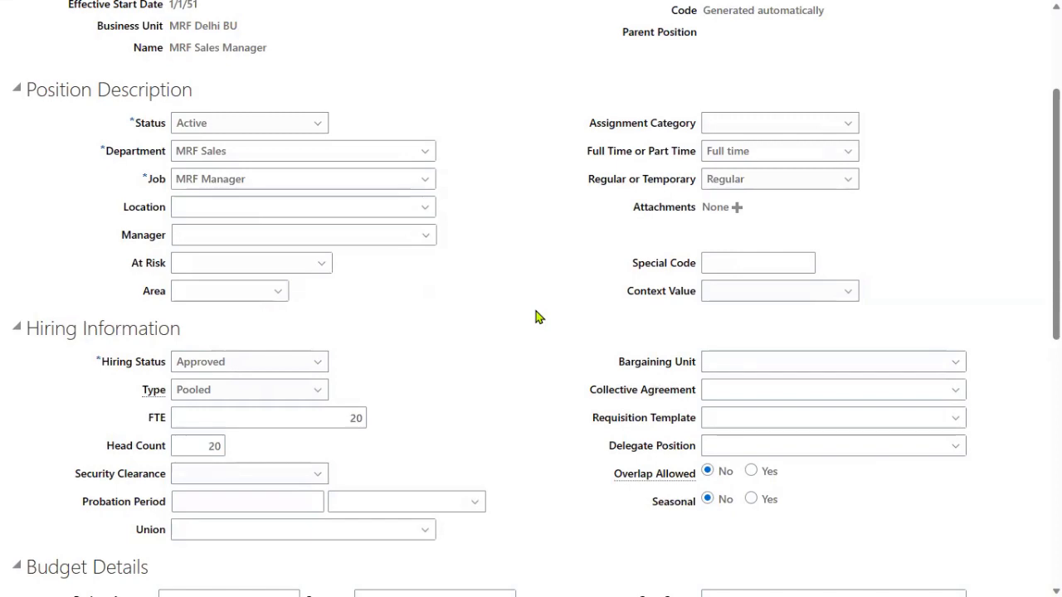
Step: Leave the evaluation criteria and profiles empty, submit the MRF Sales Manager position with confirmation, and finish the Manage Positions task
scroll(535, 317, "up", 3)
left_click(705, 133)
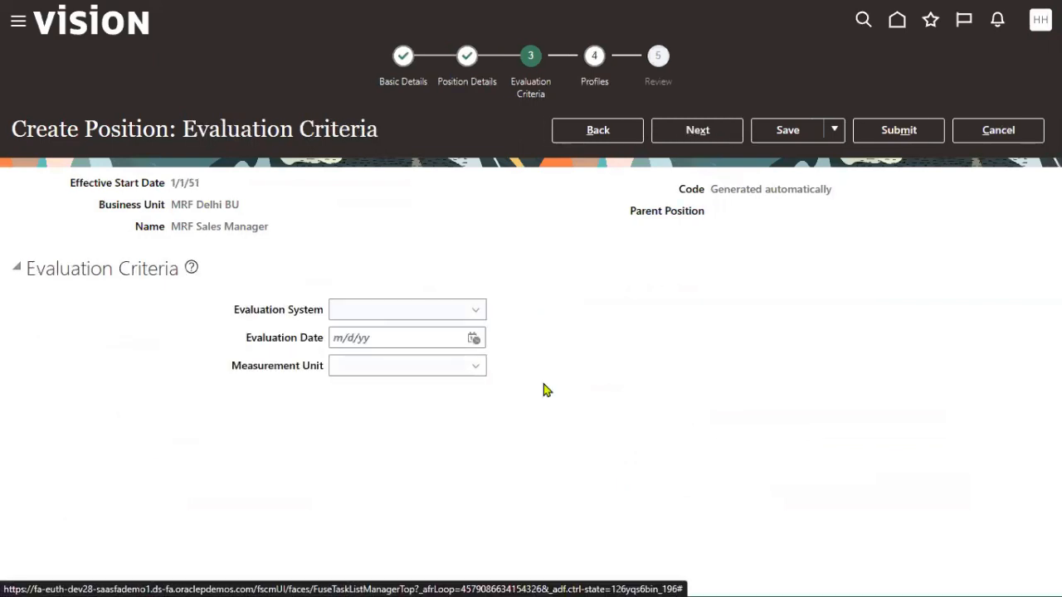
left_click(701, 132)
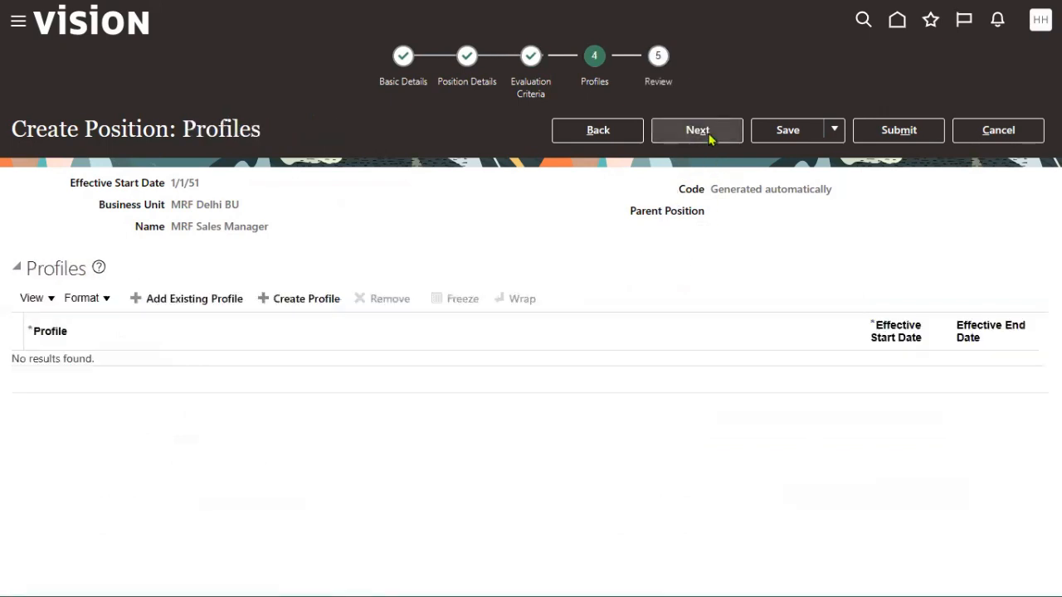
left_click(706, 135)
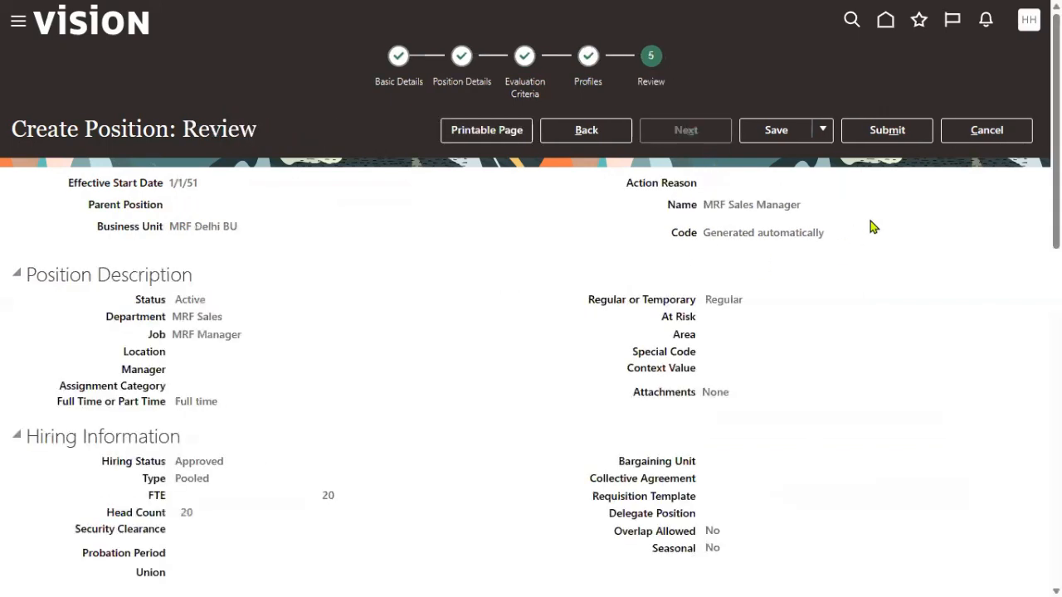
left_click(885, 130)
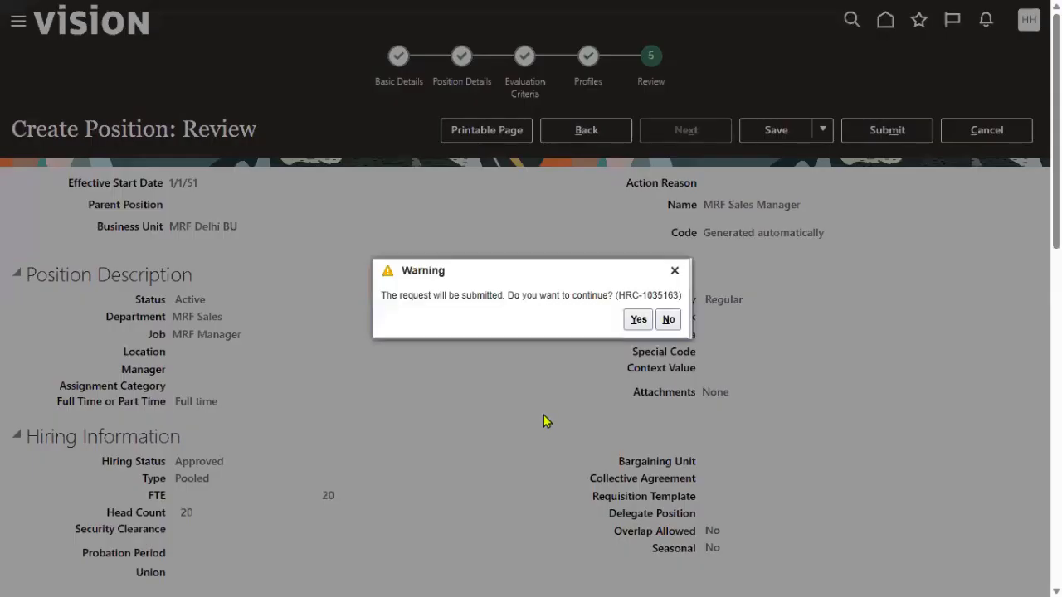
left_click(637, 321)
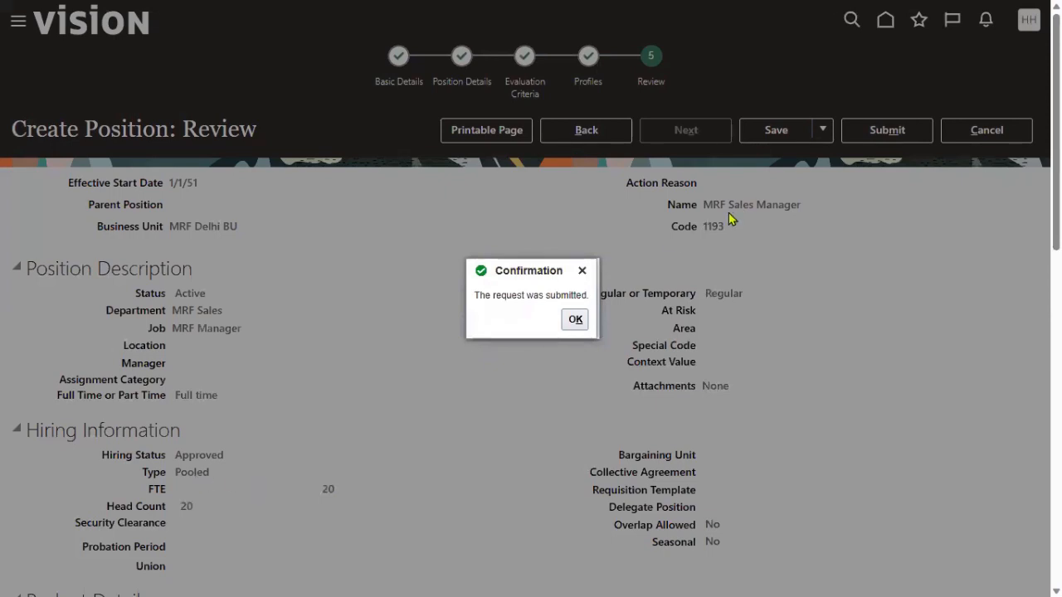
left_click(575, 320)
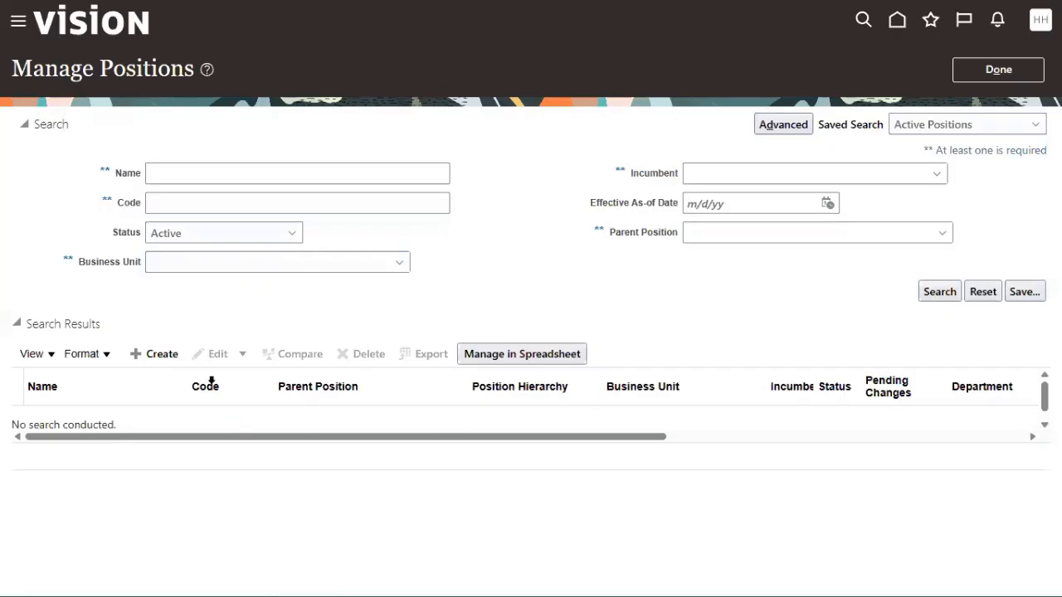
left_click(998, 71)
Step: Switch to the Notepad++ notes to check the planned setup and hiring tasks, and return to the browser
key("alt+Tab")
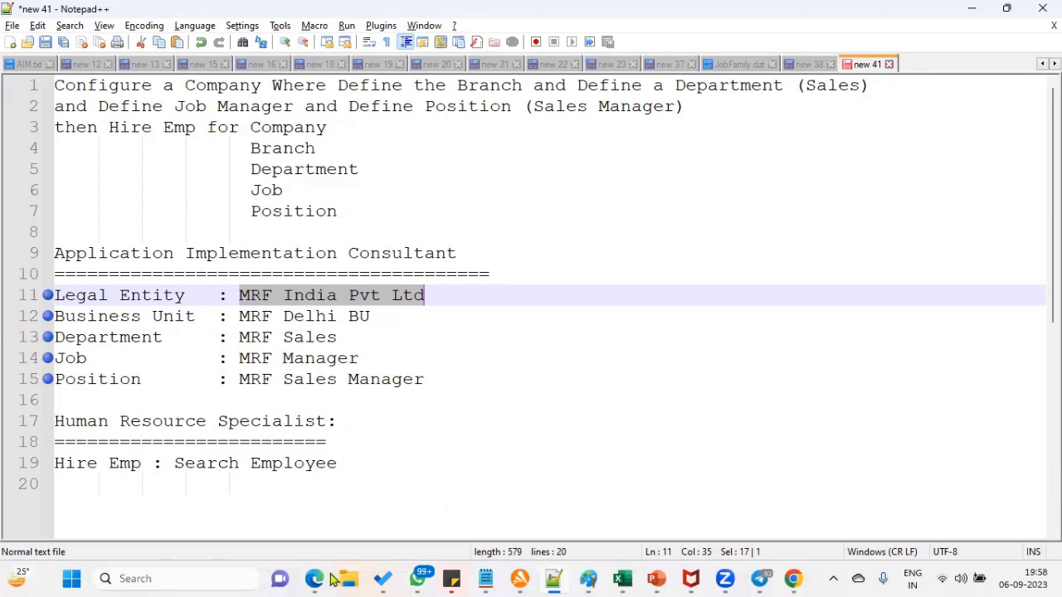
mouse_move(318, 579)
left_click(303, 526)
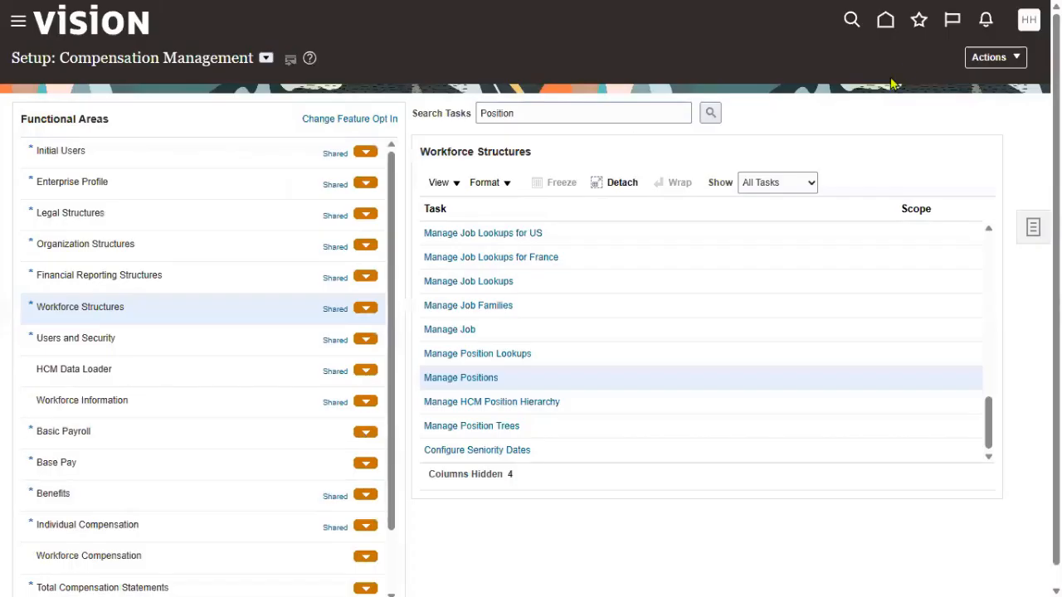
Step: Open the Security Console from the Tools group and go to its user accounts
left_click(18, 25)
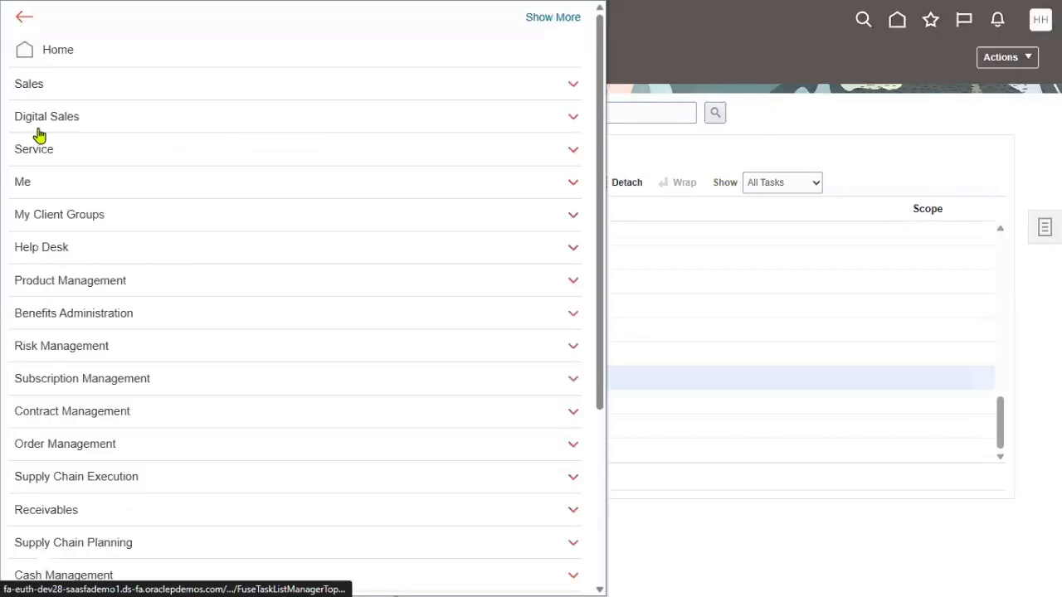
left_click(45, 221)
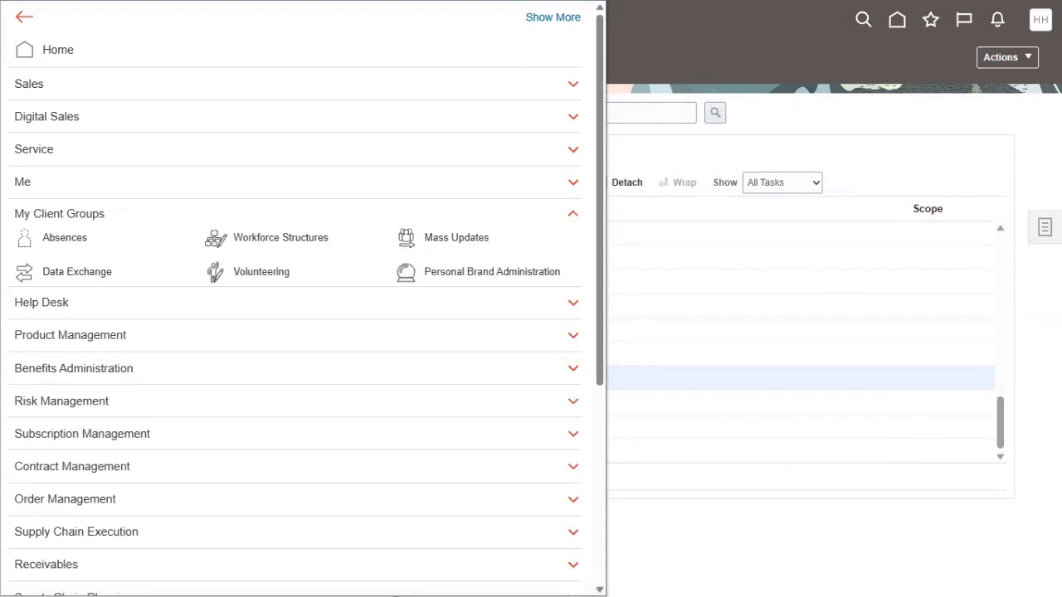
scroll(151, 331, "down", 4)
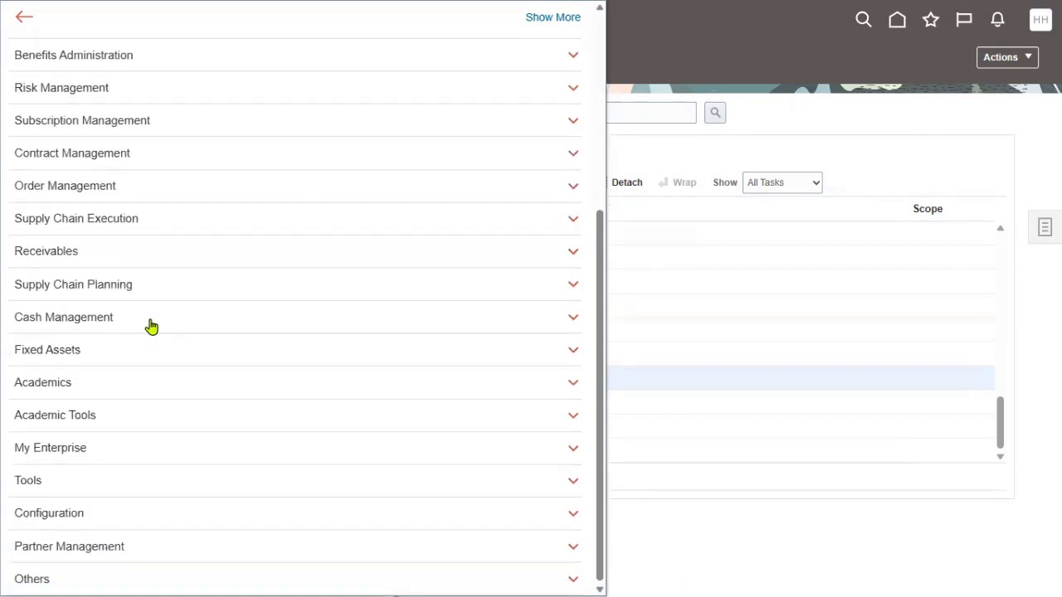
left_click(48, 481)
scroll(50, 477, "down", 2)
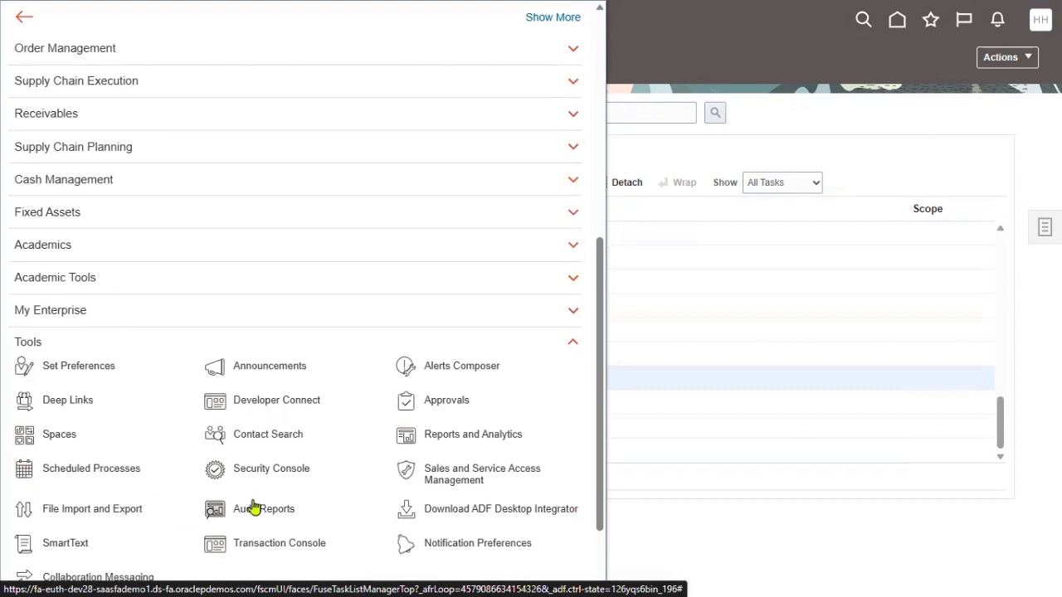
left_click(265, 473)
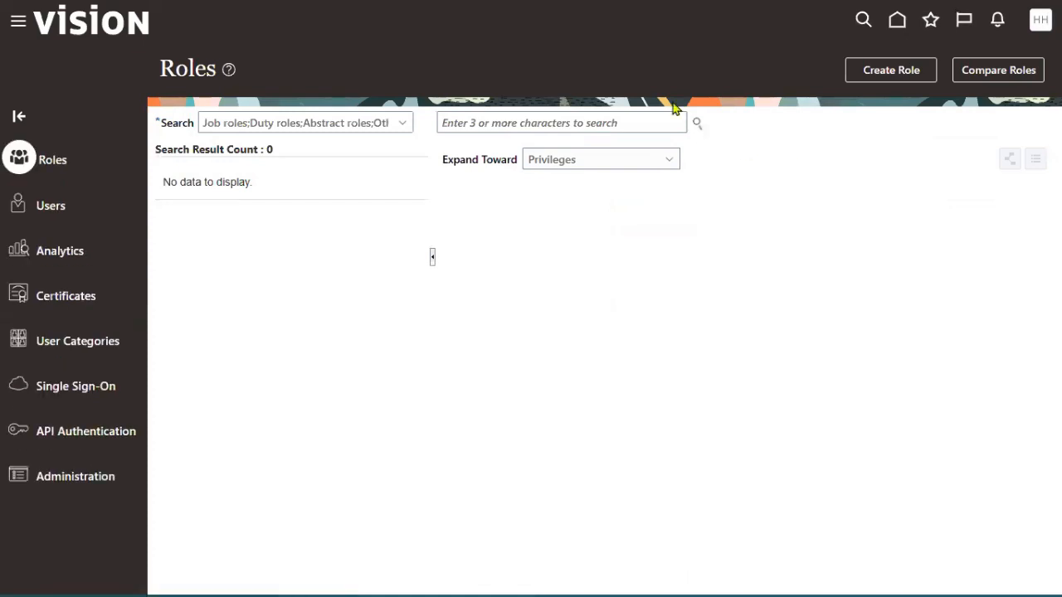
left_click(38, 214)
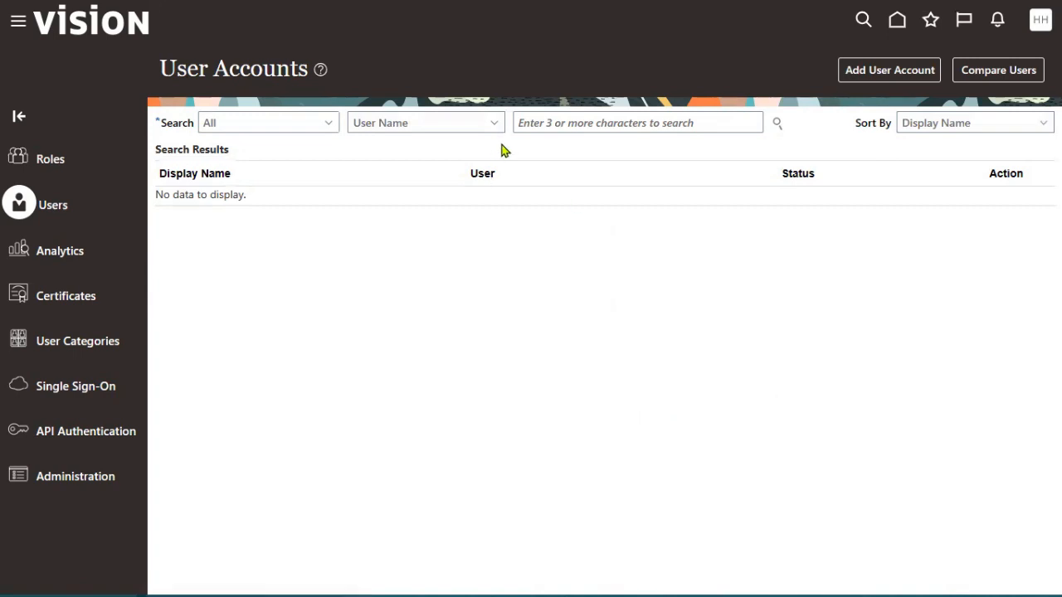
Step: Search the user accounts for HCM.HCM and open that account's details to review its assigned roles
left_click(555, 123)
type("HCM.")
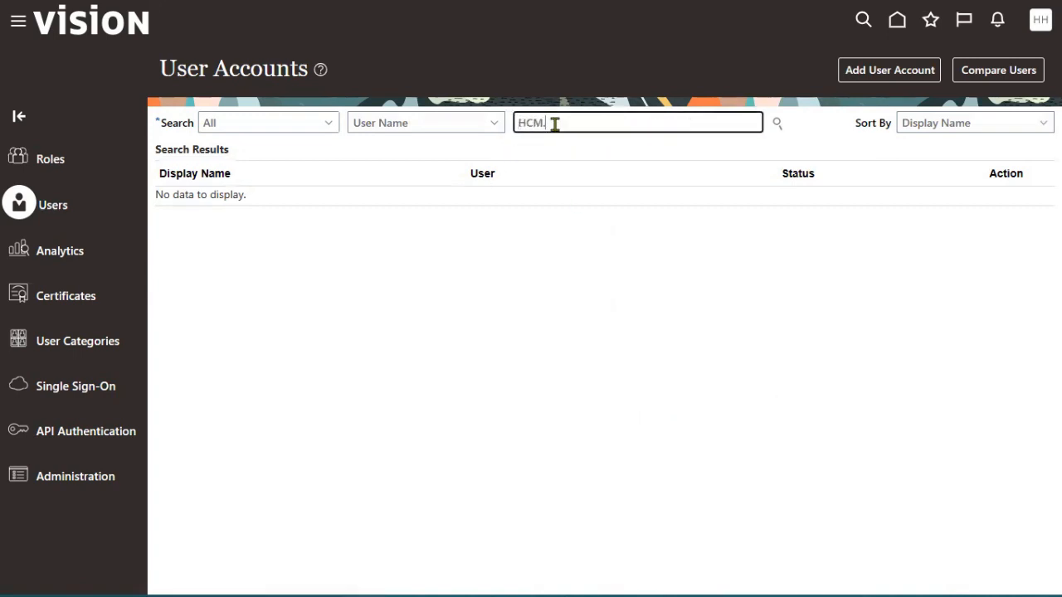
type("HCM")
key("Return")
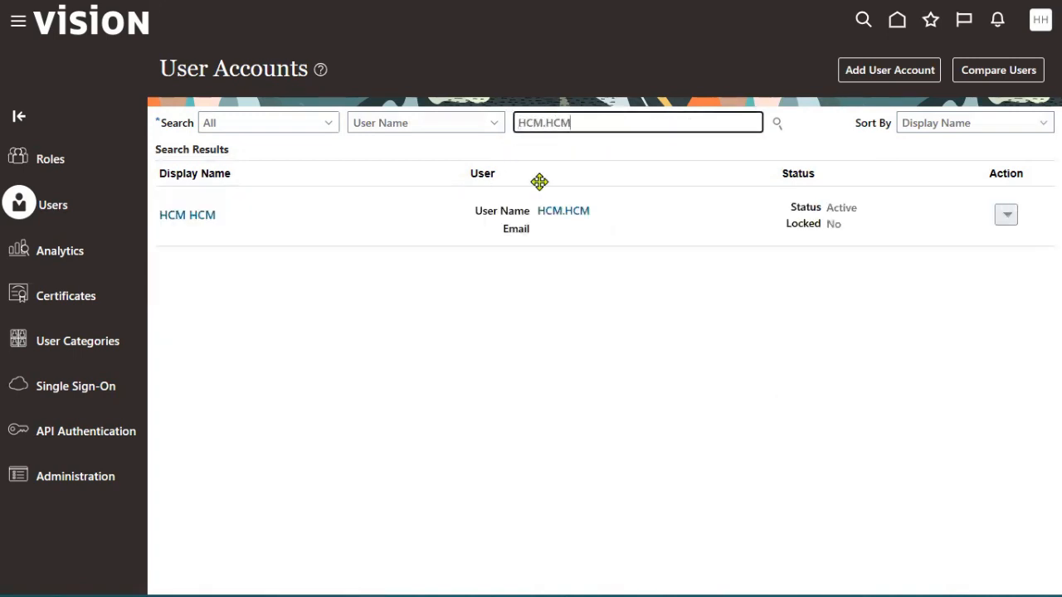
left_click(556, 212)
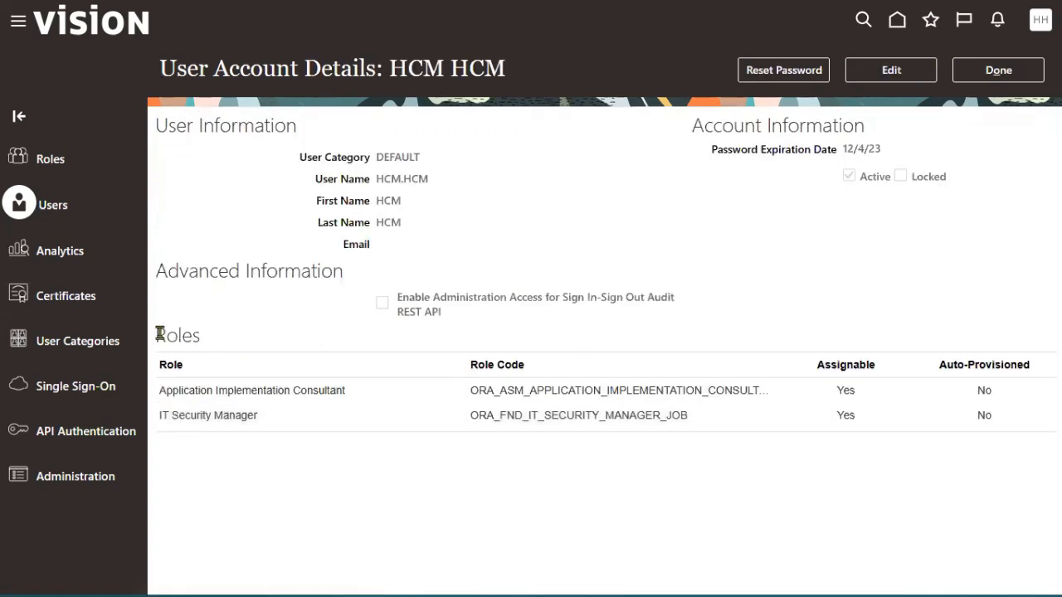
left_click_drag(157, 334, 207, 346)
Step: Add the Human Resource Specialist role (ORA_PER_HUMAN_RESOURCE_SPECIALIST_JOB) to the HCM.HCM account, save the change and close the account details
left_click(891, 72)
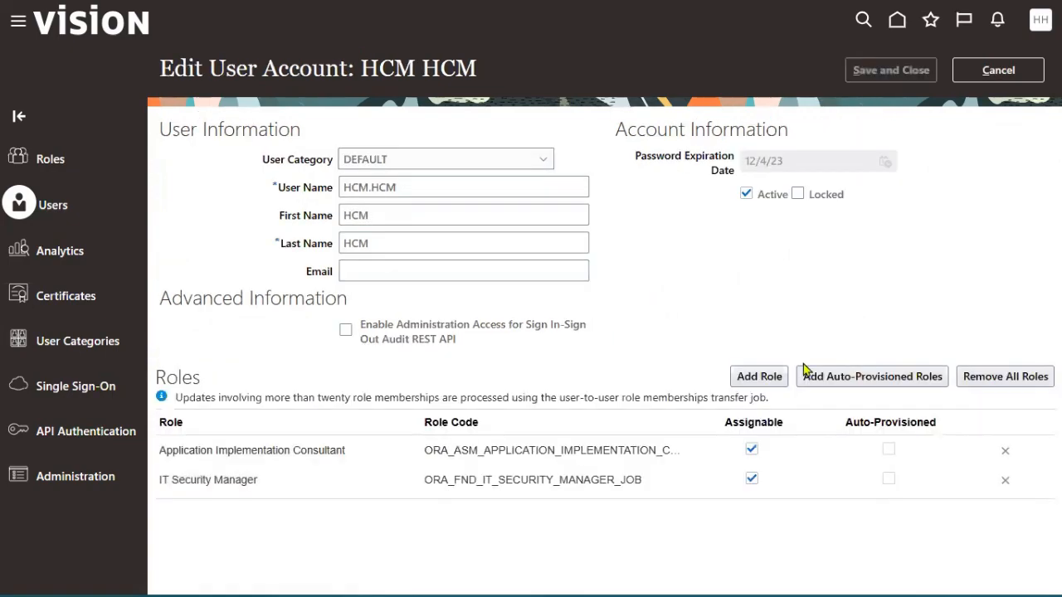
left_click(758, 374)
left_click(545, 143)
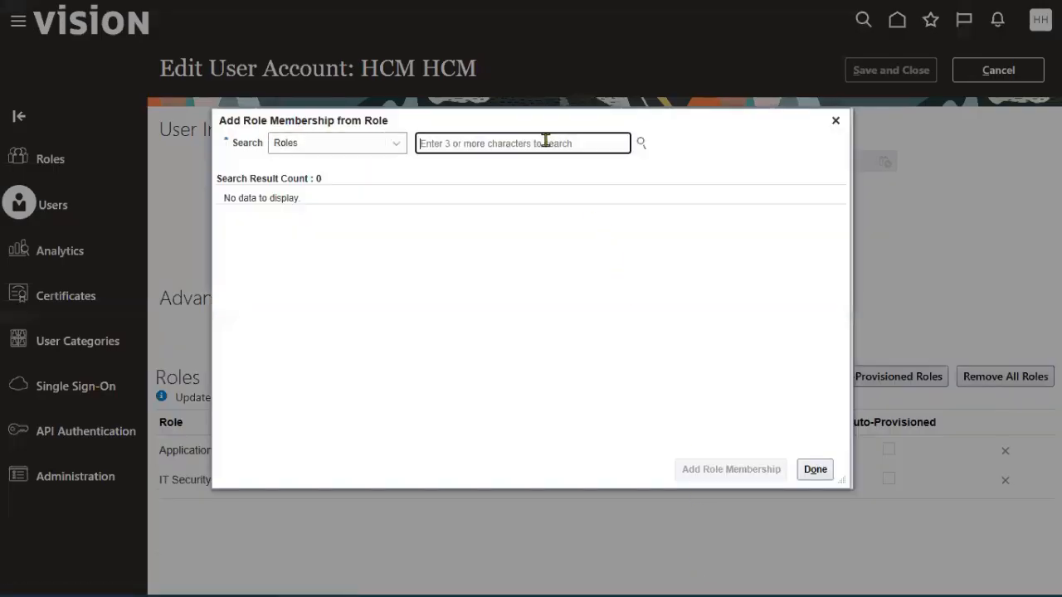
type("Hum")
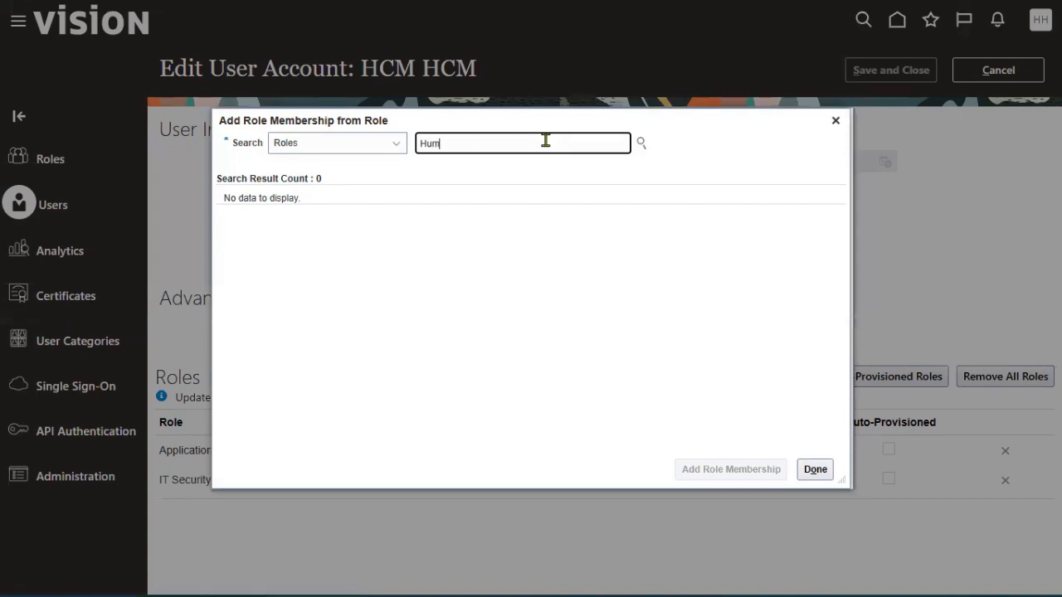
type("an Resou")
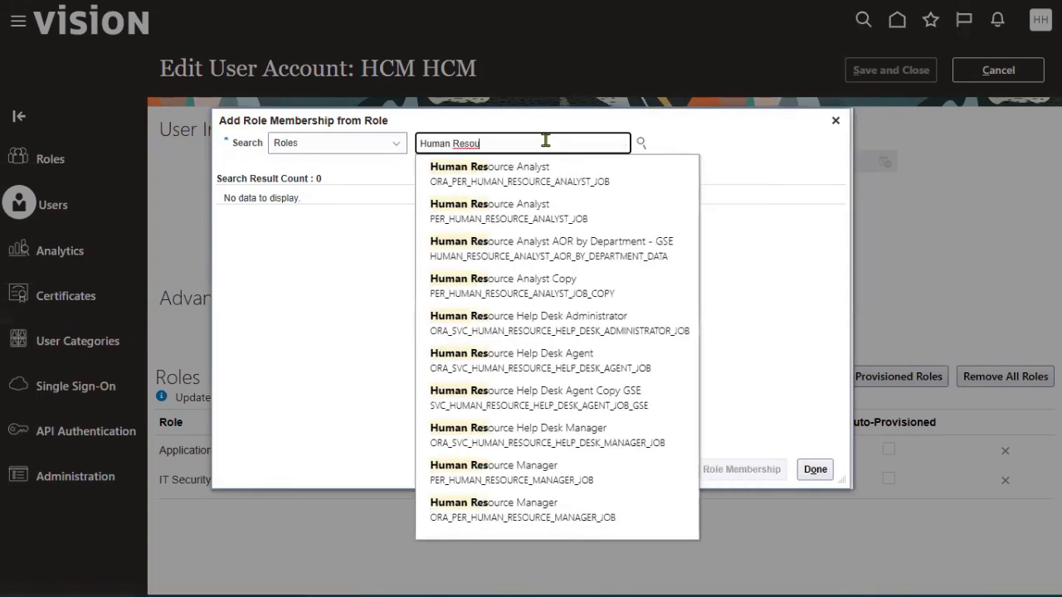
type("rce sp")
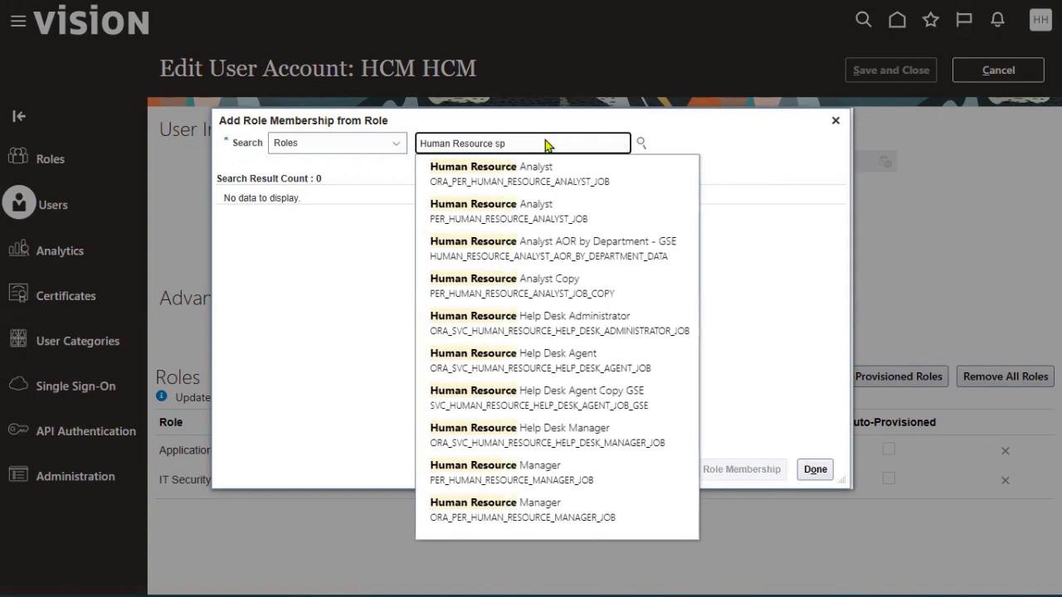
left_click(540, 168)
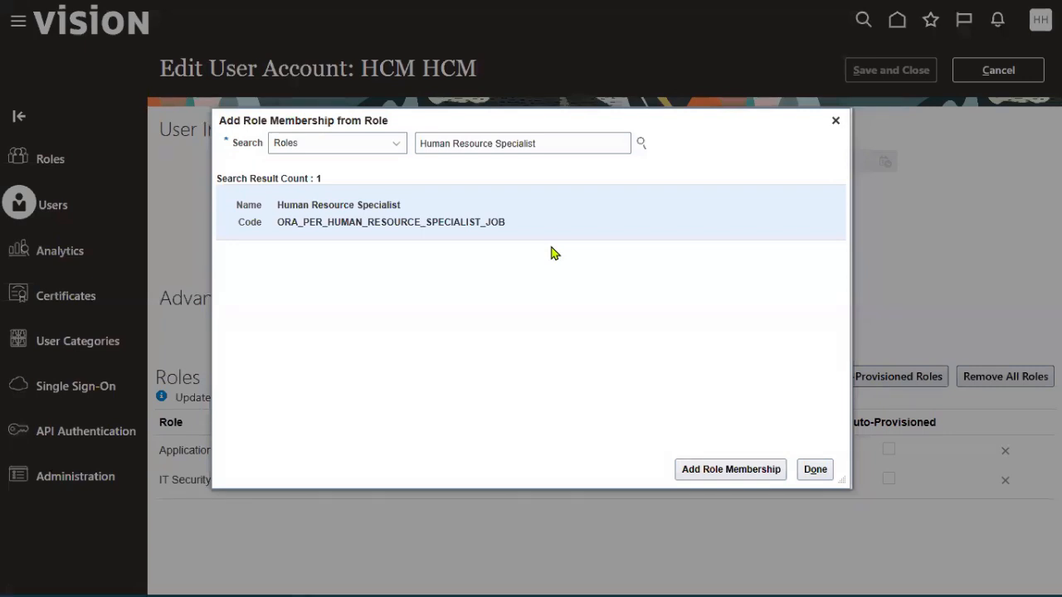
left_click(752, 471)
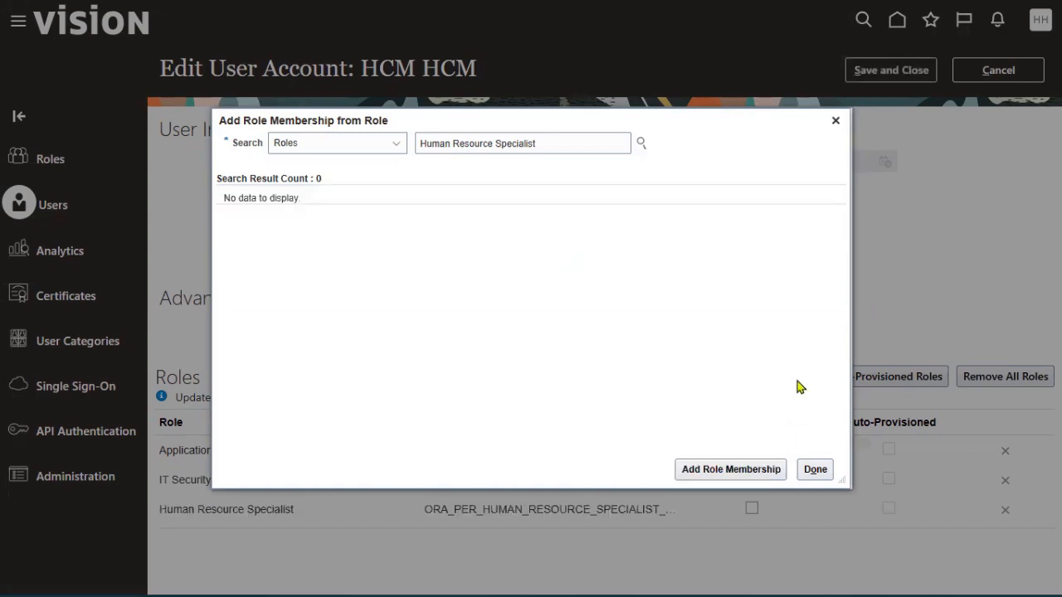
left_click(806, 473)
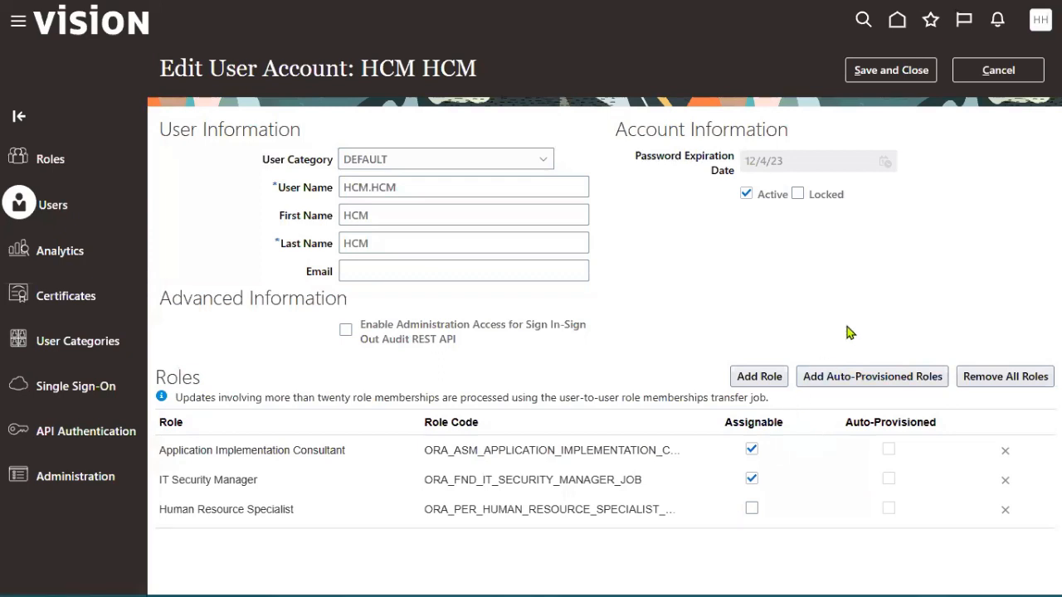
left_click(889, 82)
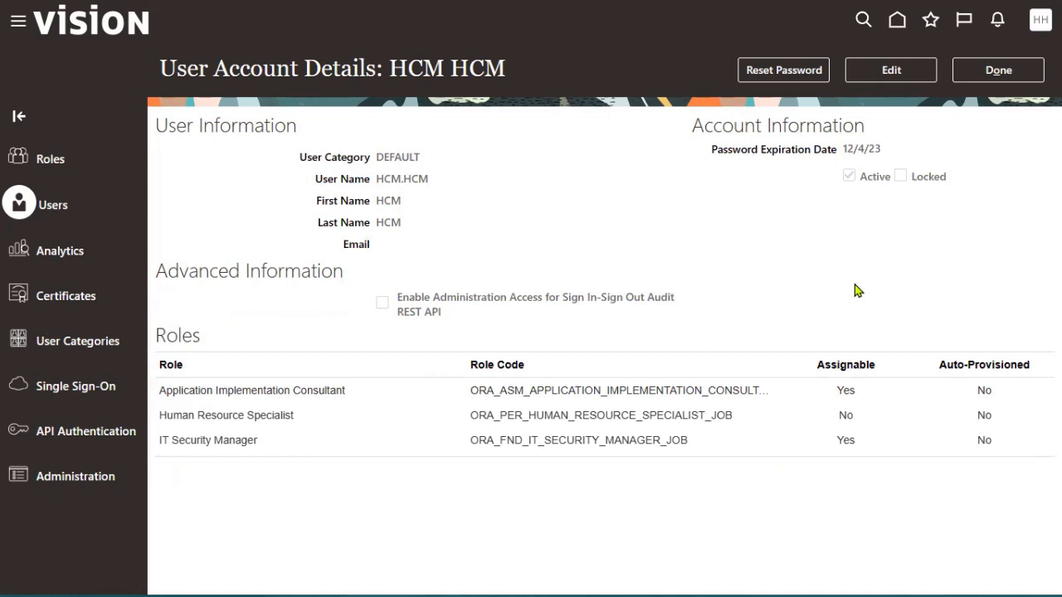
left_click(1001, 73)
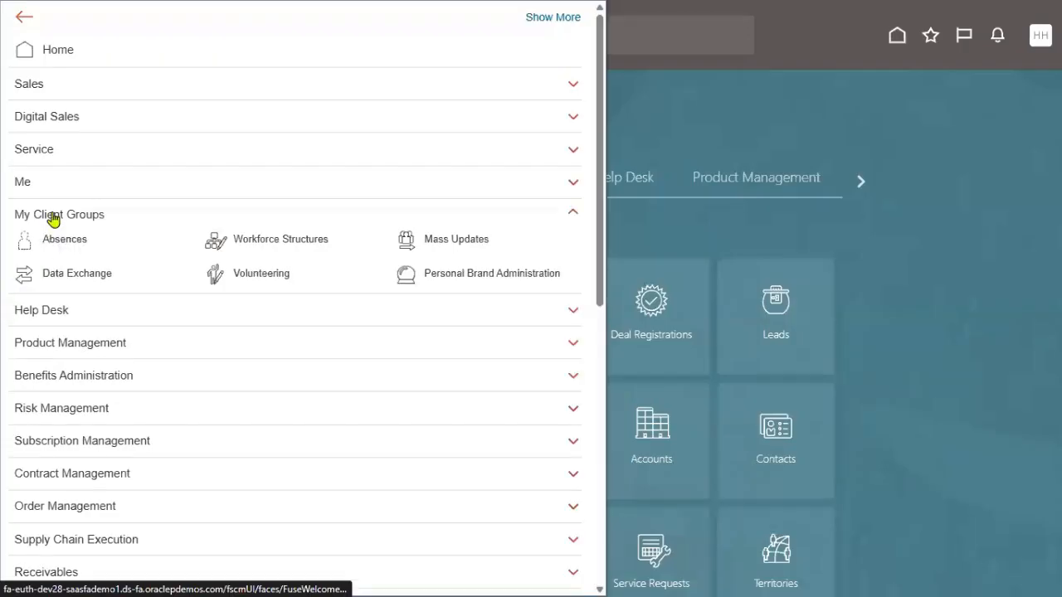
Step: Examine which apps and quick actions My Client Groups offers in the Navigator and on the home page
left_click(53, 216)
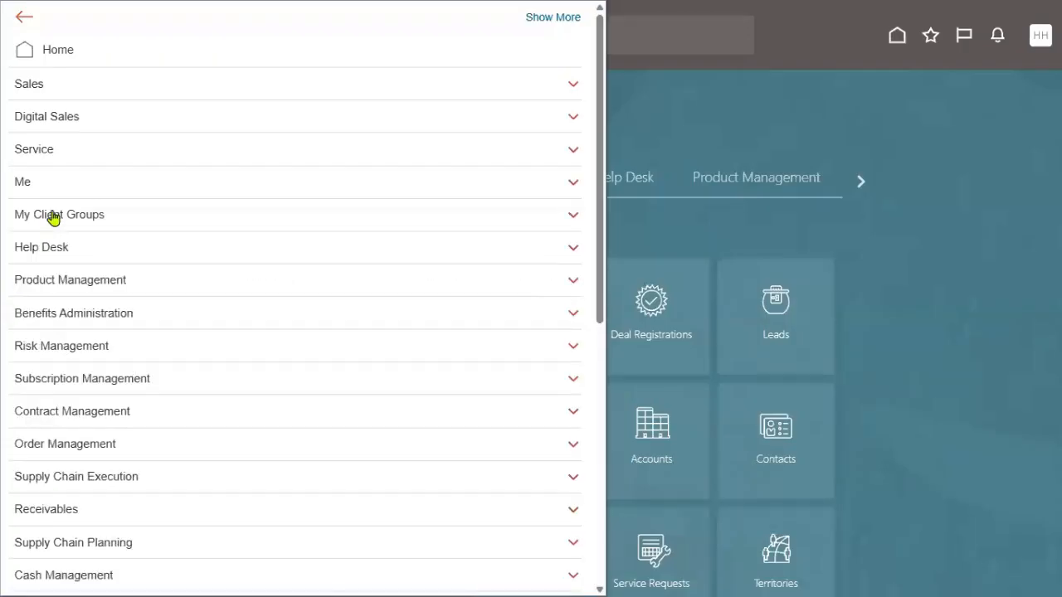
left_click(52, 215)
left_click(817, 126)
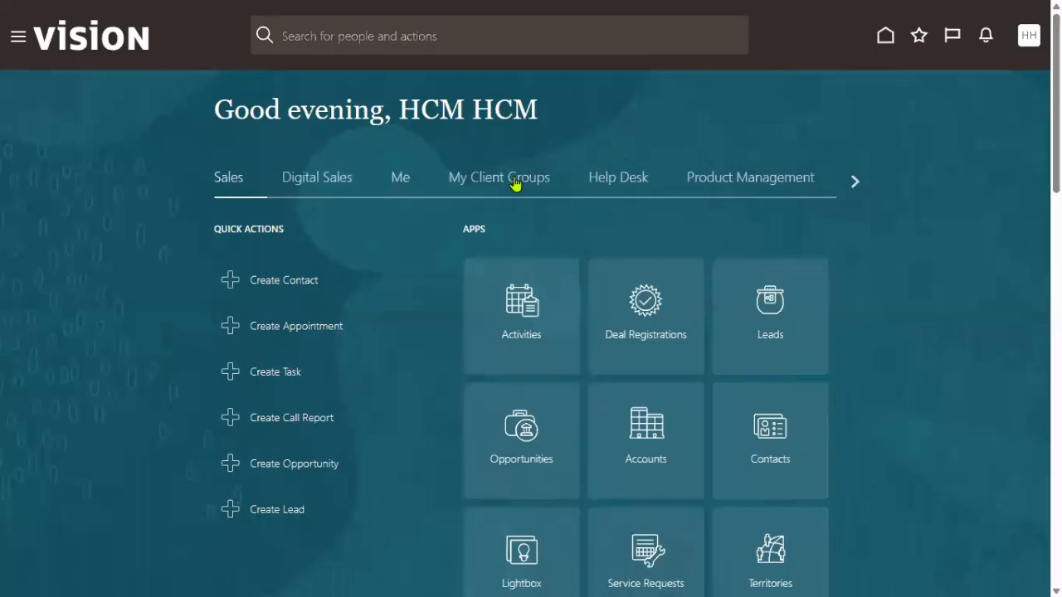
left_click(516, 184)
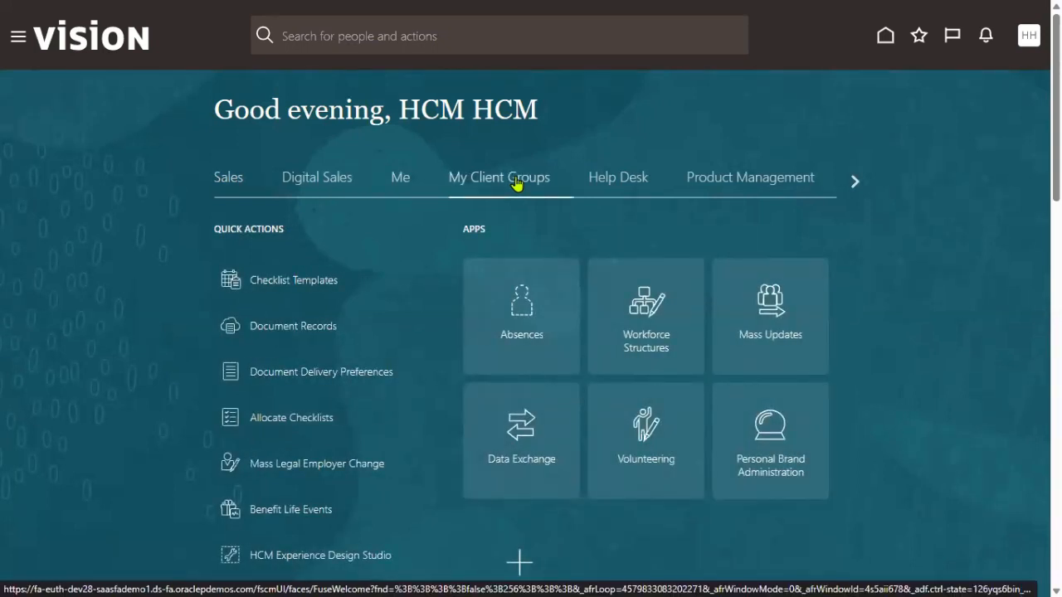
left_click(16, 39)
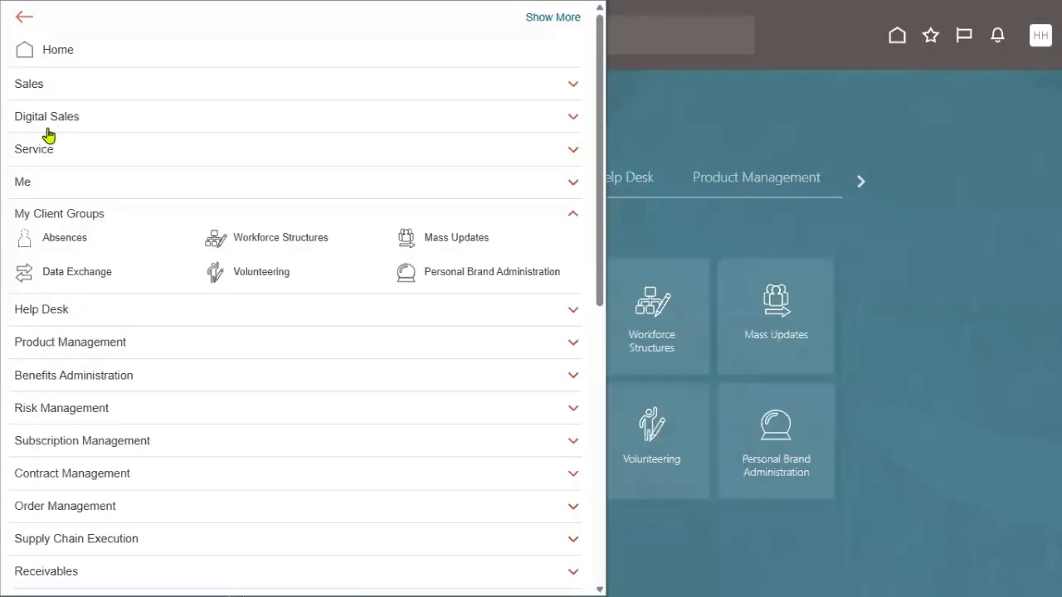
left_click(47, 216)
left_click(948, 161)
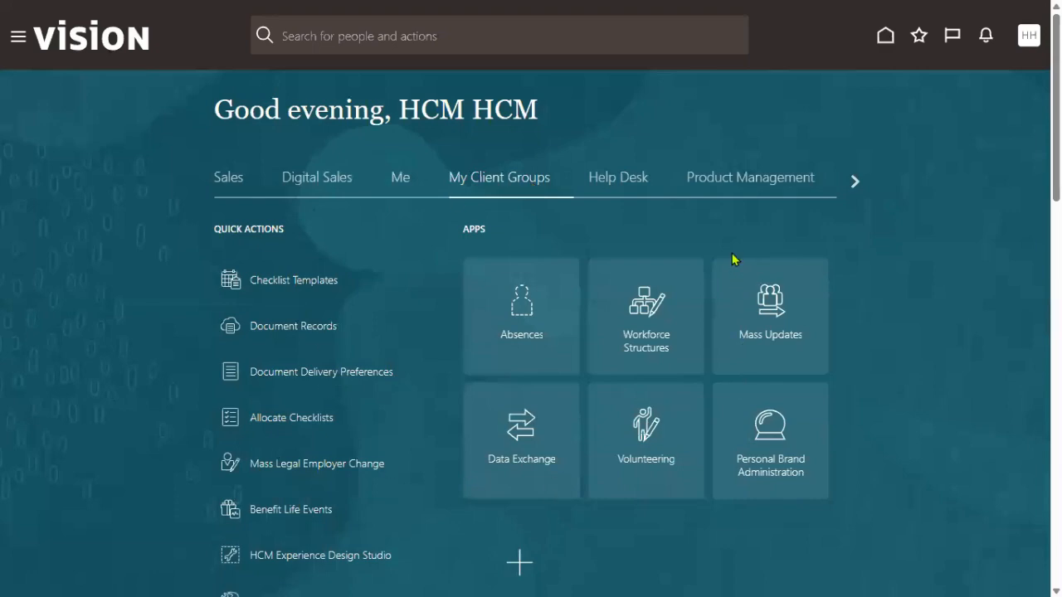
left_click(18, 37)
left_click(896, 142)
left_click(609, 192)
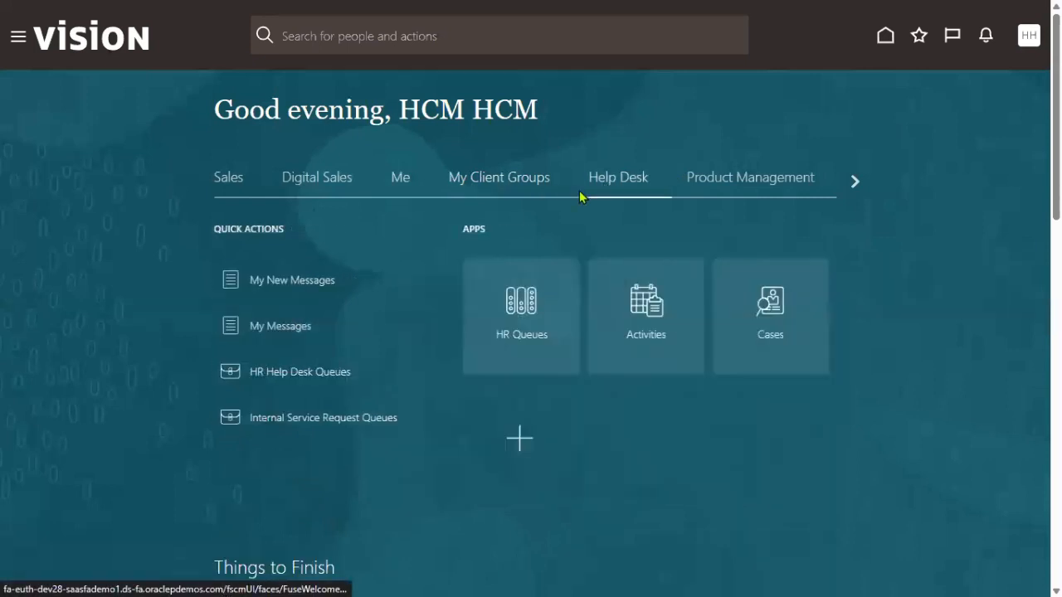
left_click(522, 188)
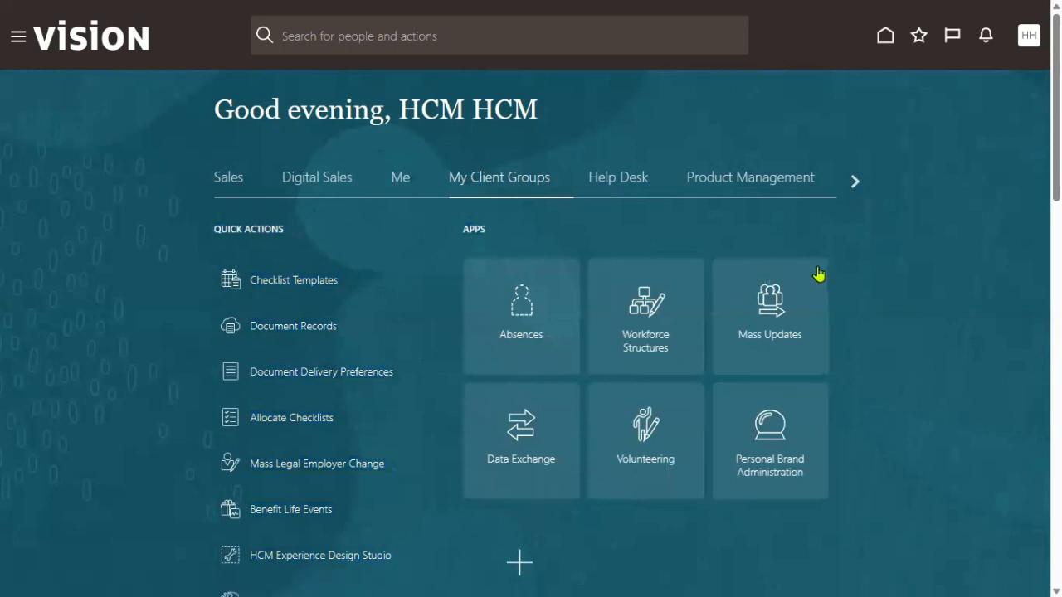
Step: Sign out of the session and sign back in as HCM.HCM using the saved user ID and password
left_click(884, 38)
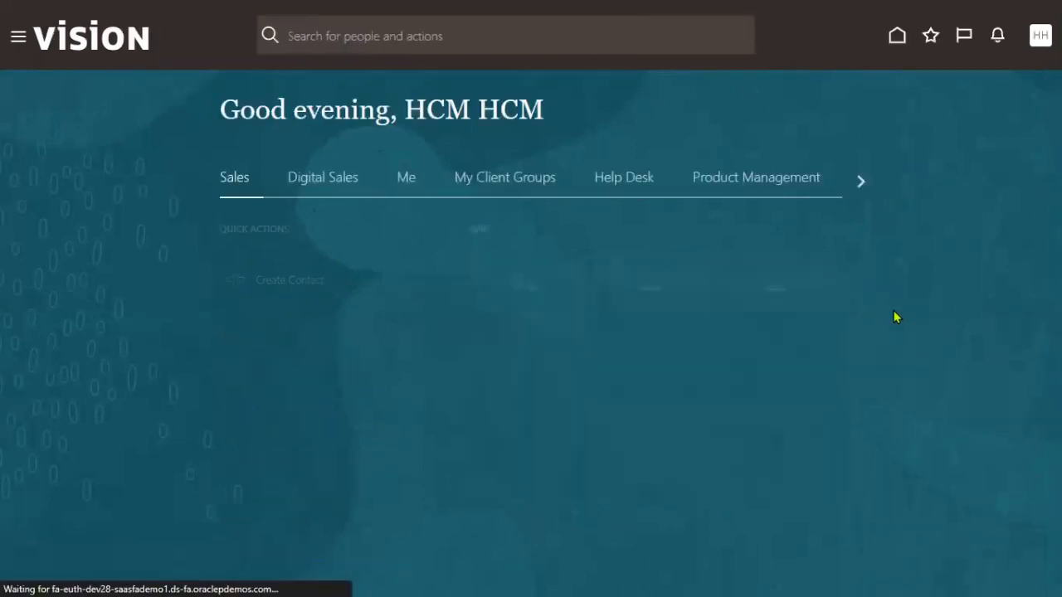
left_click(536, 184)
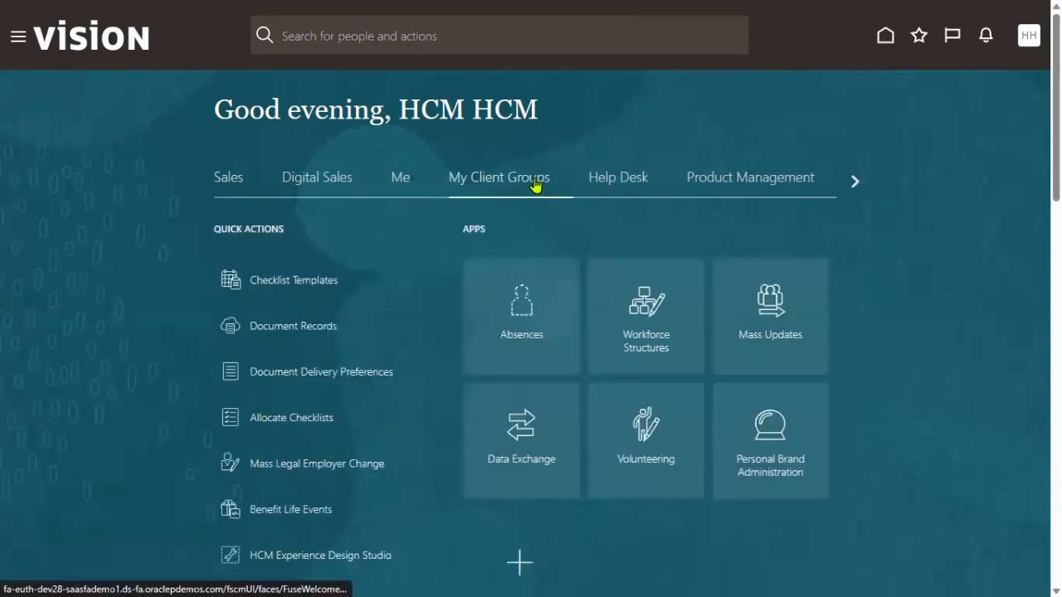
left_click(1027, 41)
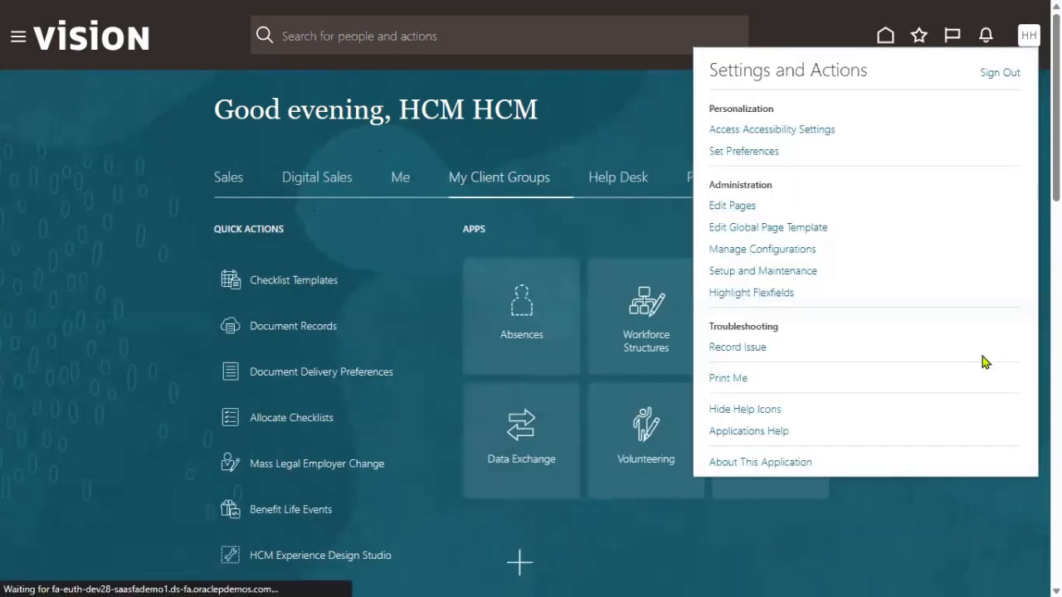
left_click(1001, 74)
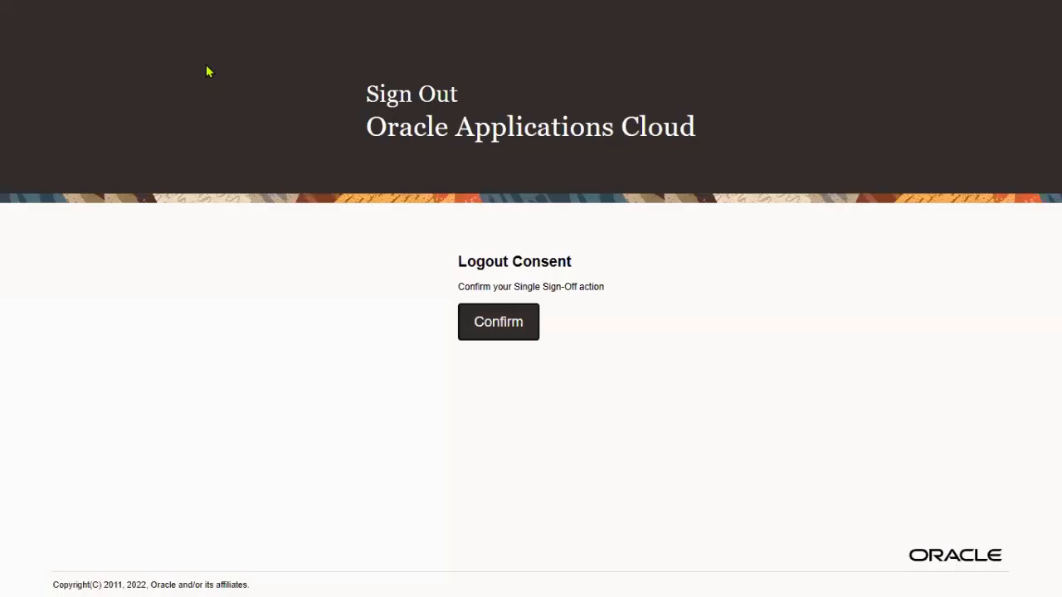
left_click(500, 328)
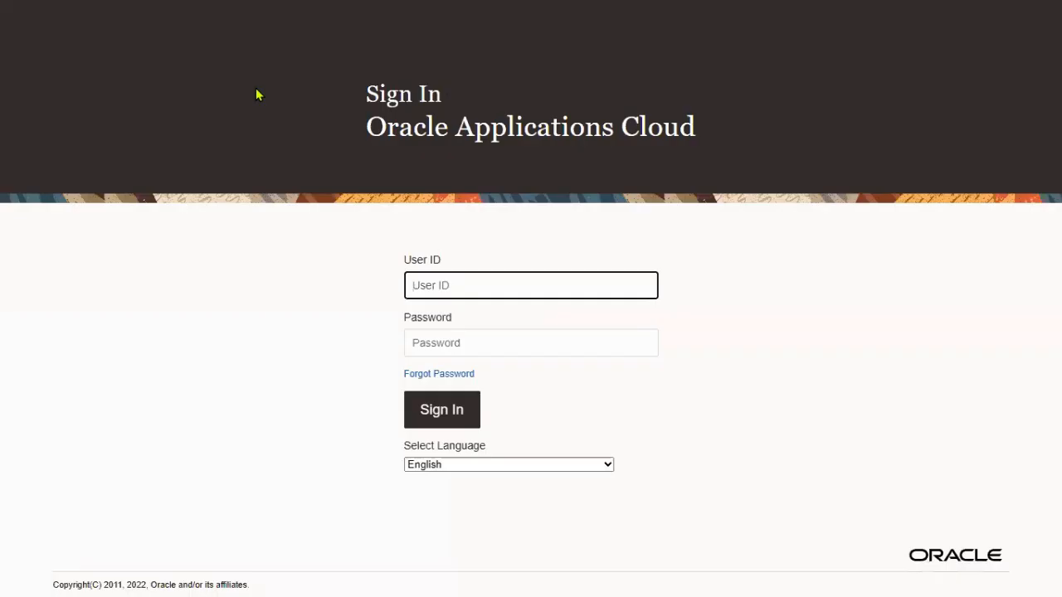
left_click(462, 286)
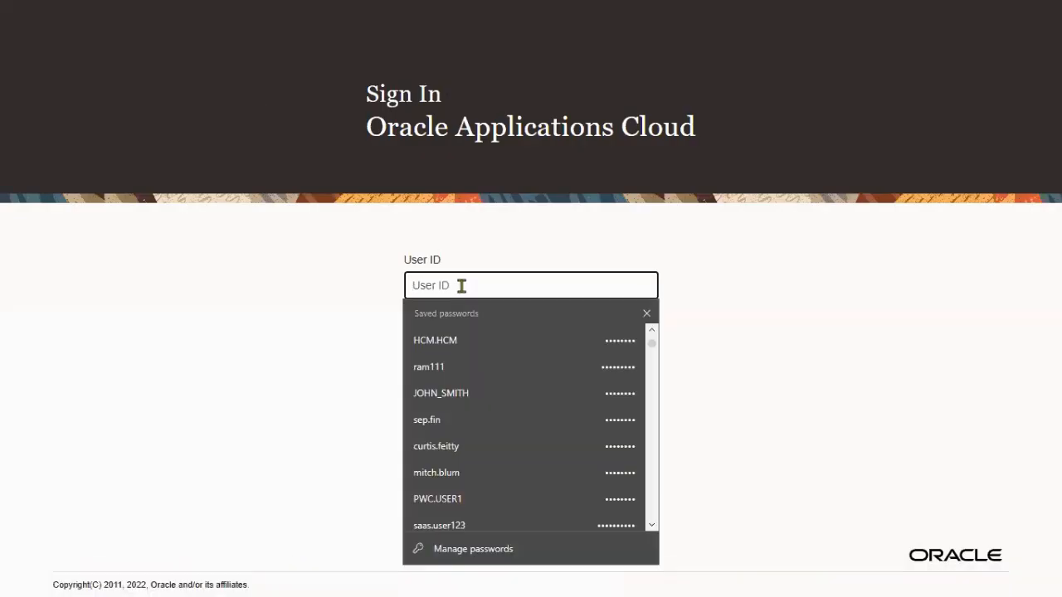
left_click(415, 340)
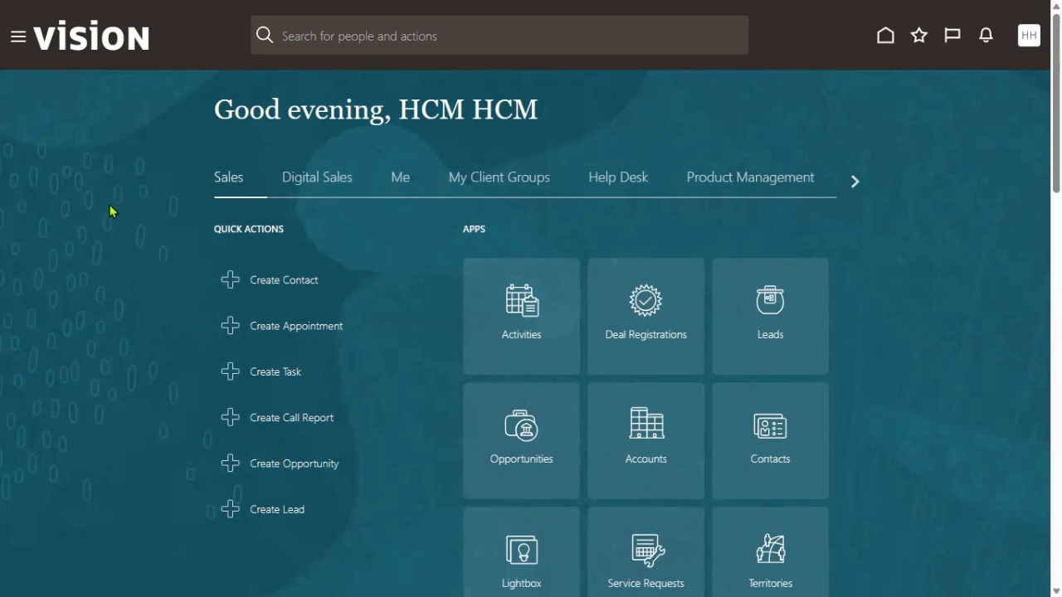
Step: Try to open New Person from the My Client Groups apps in the Navigator
left_click(18, 39)
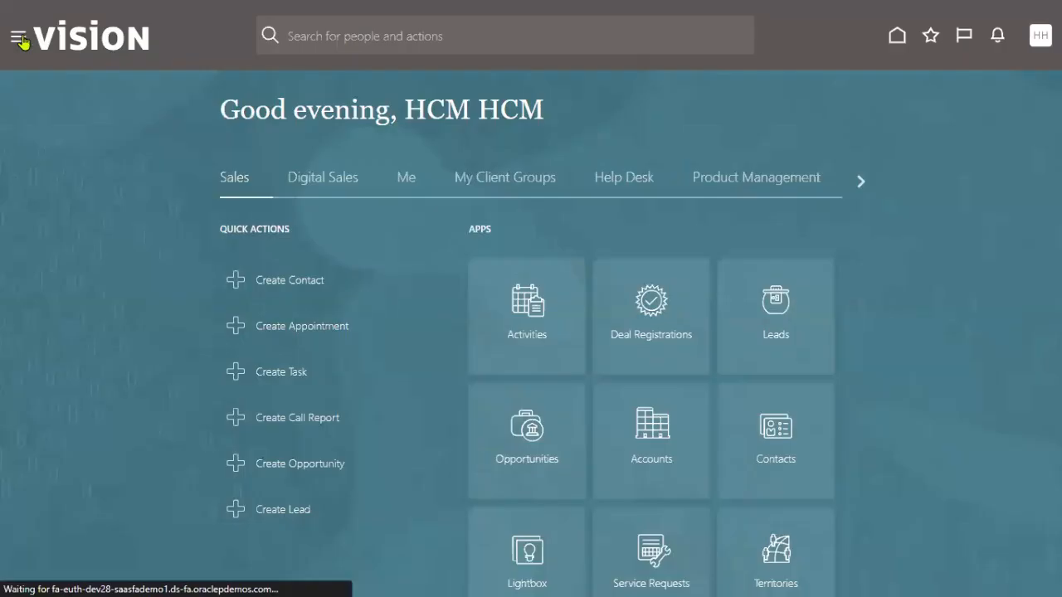
left_click(66, 216)
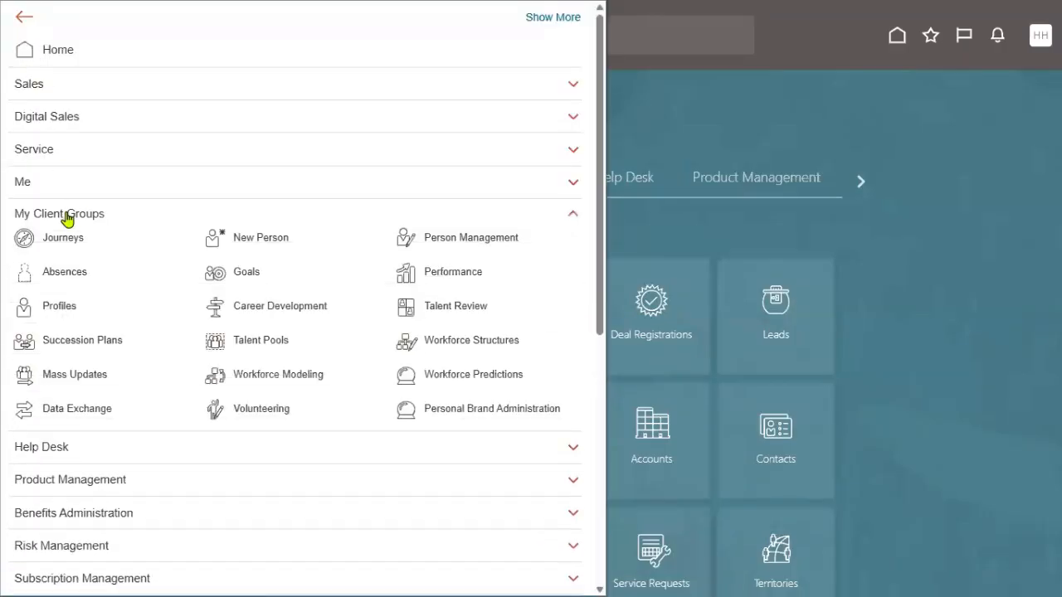
left_click(261, 238)
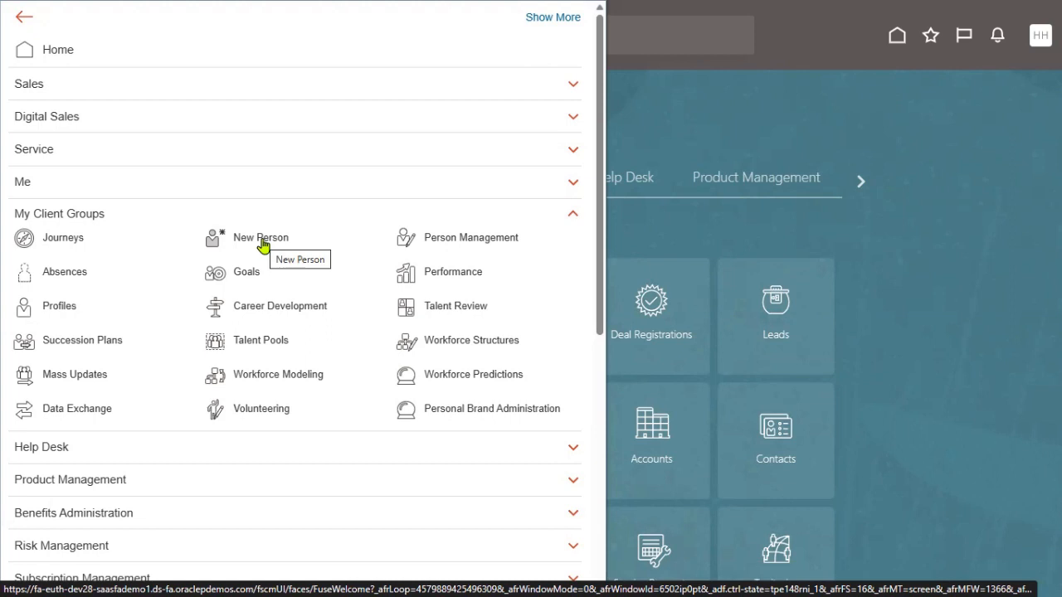
left_click(263, 245)
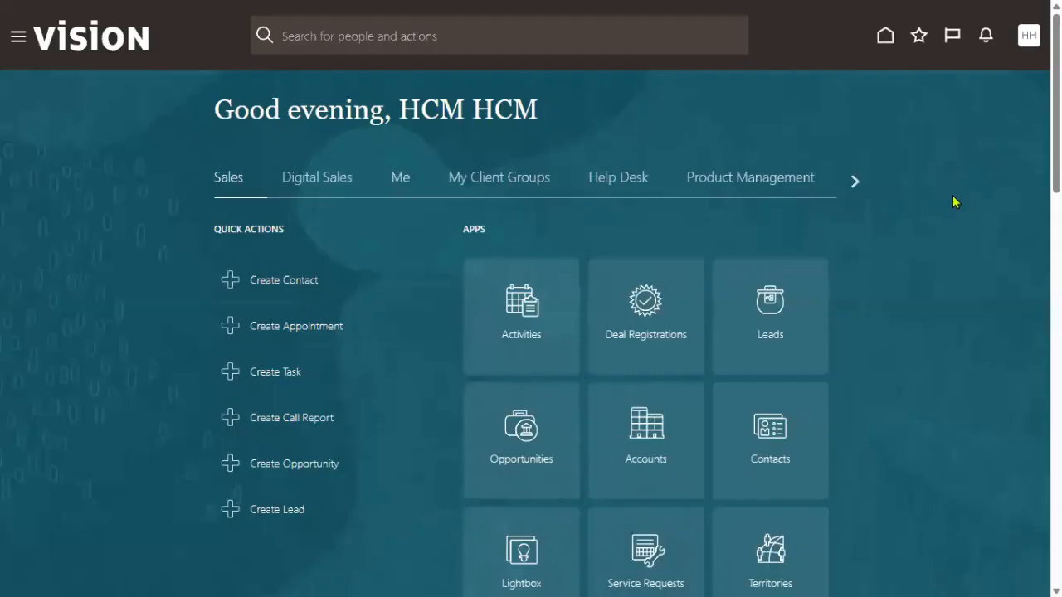
left_click(1028, 41)
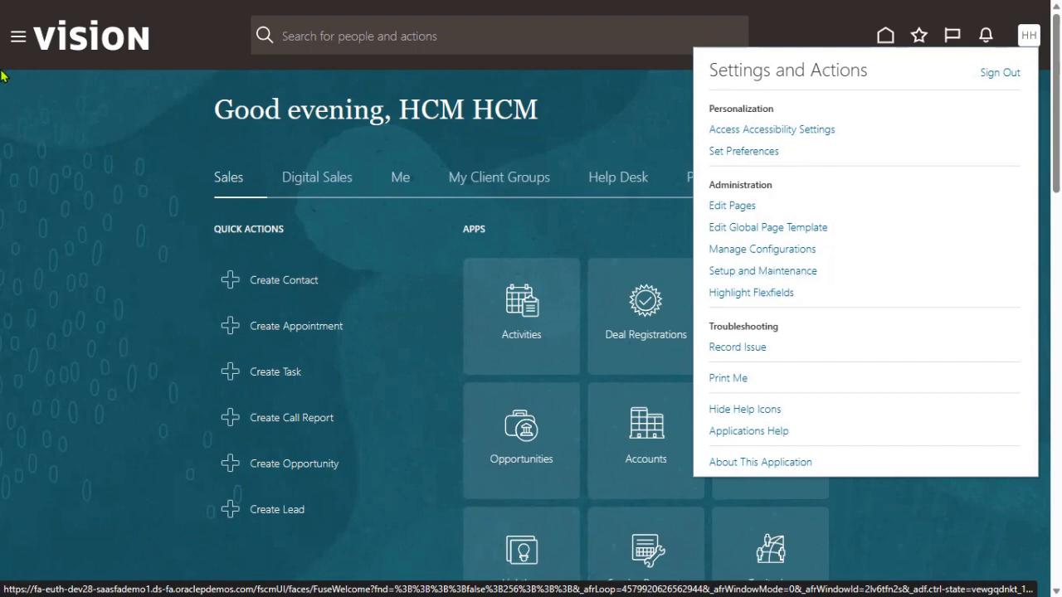
left_click(23, 42)
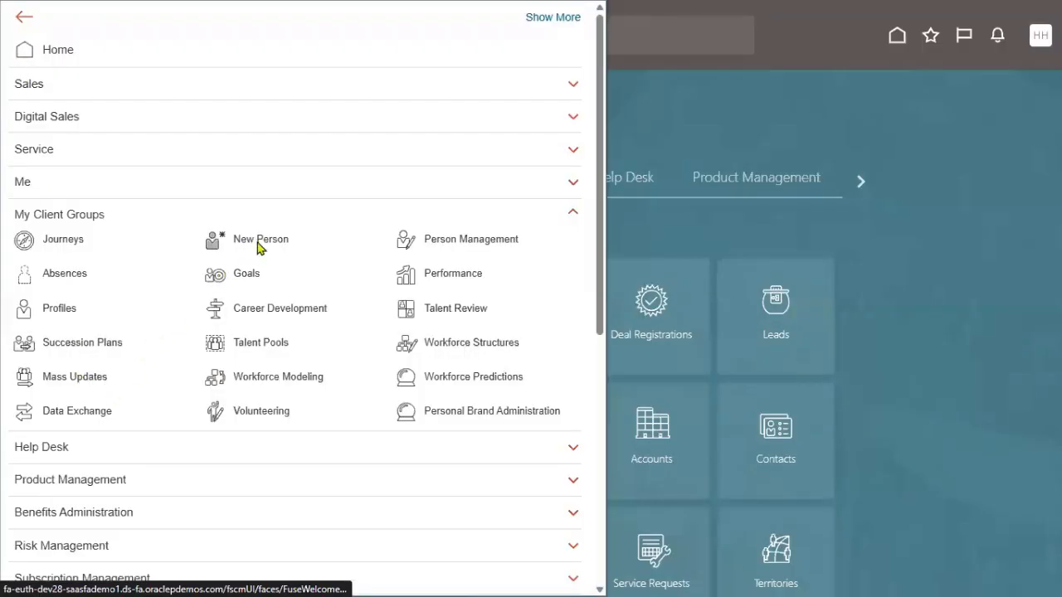
left_click(253, 247)
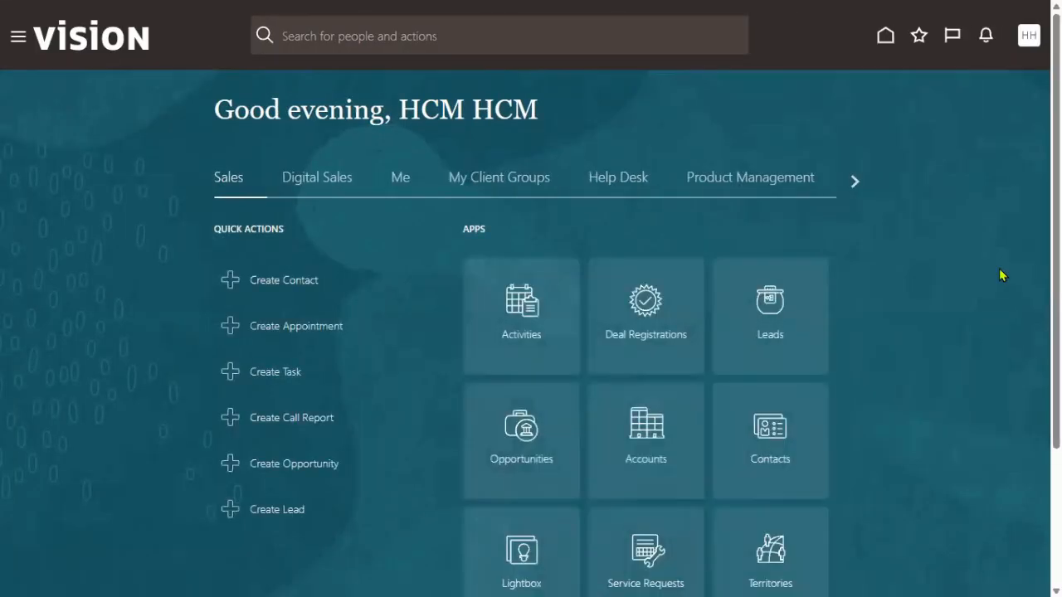
Step: Try to open New Person from the My Client Groups apps on the home page
left_click(533, 188)
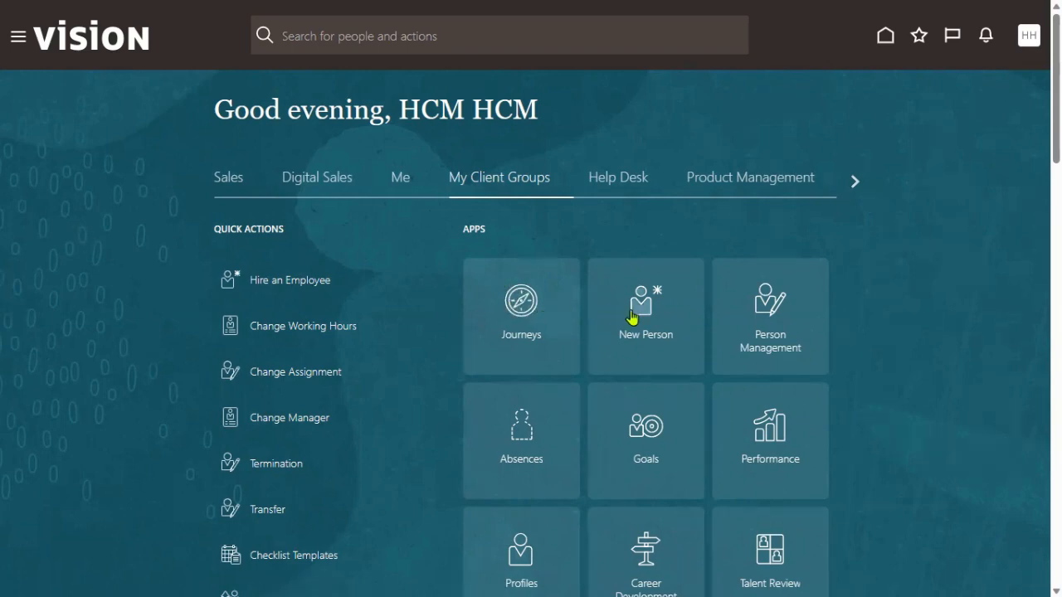
left_click(633, 308)
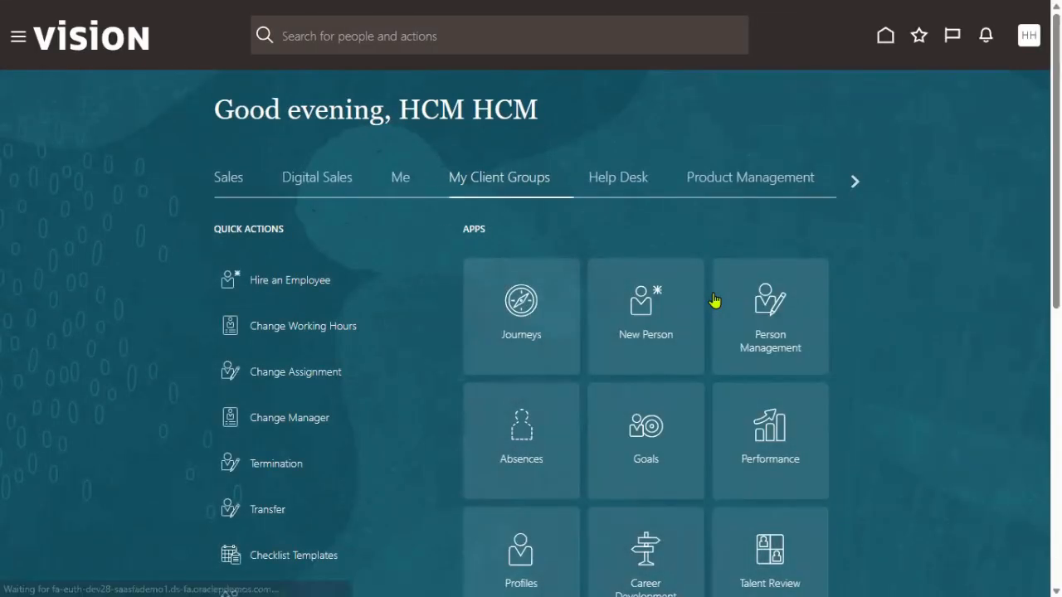
left_click(817, 339)
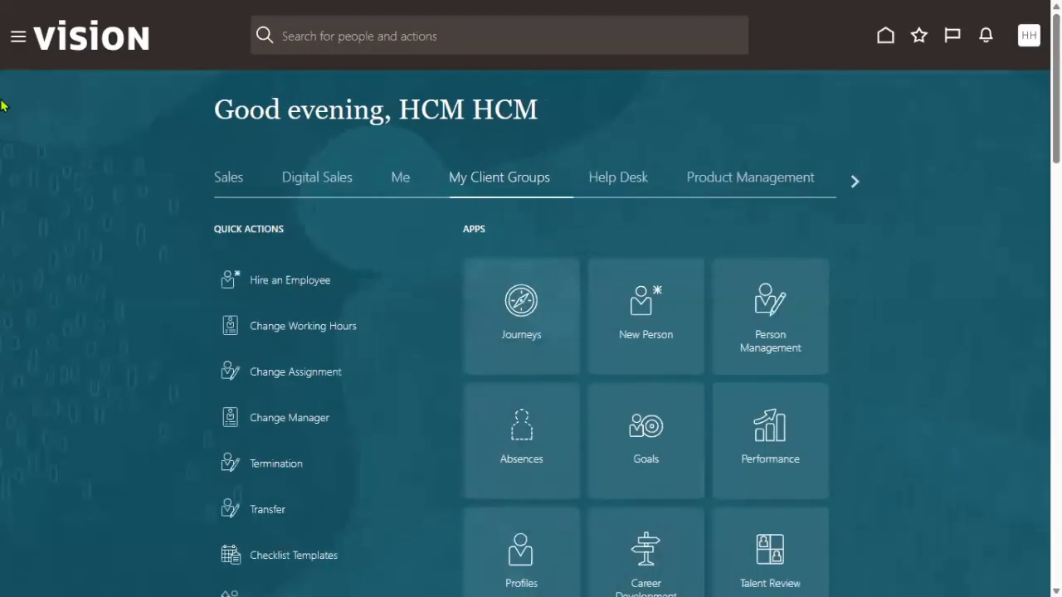
Step: Open the Security Console from the Tools group and switch to its user accounts
left_click(18, 36)
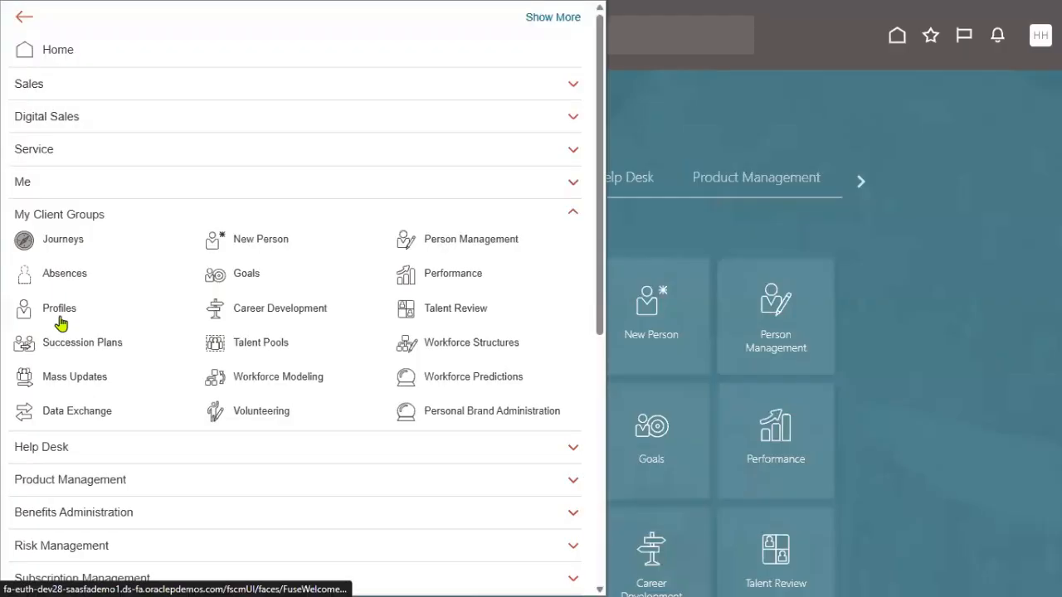
left_click(58, 215)
scroll(108, 390, "down", 3)
left_click(106, 474)
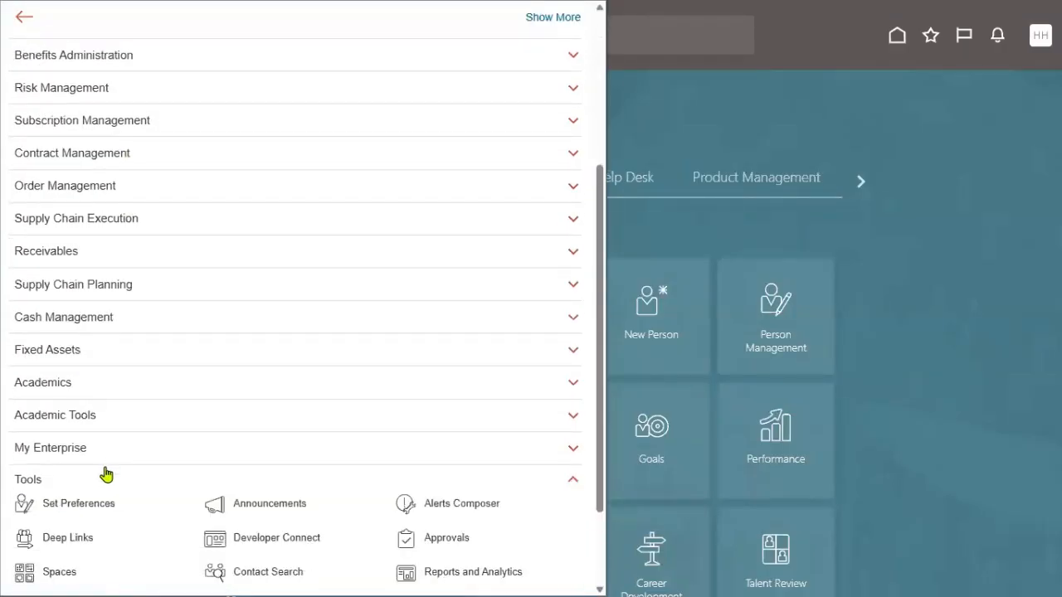
scroll(166, 460, "down", 2)
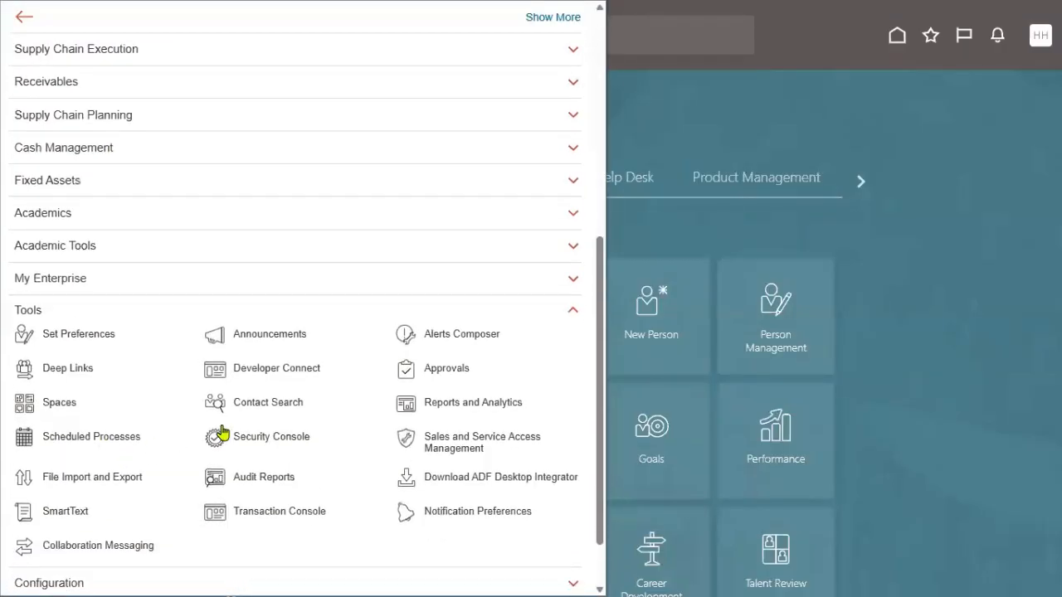
left_click(47, 435)
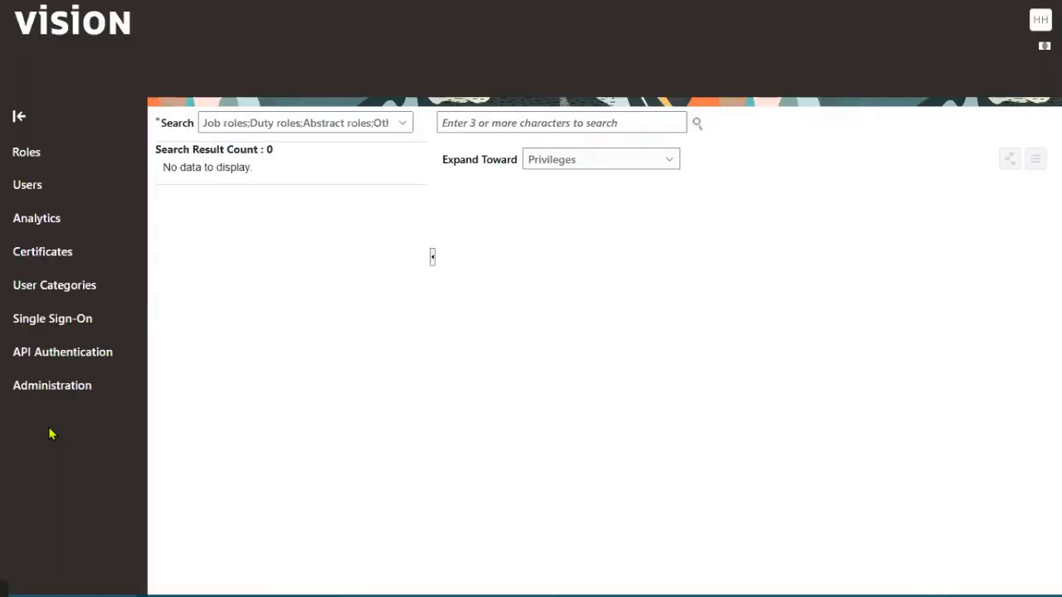
left_click(37, 211)
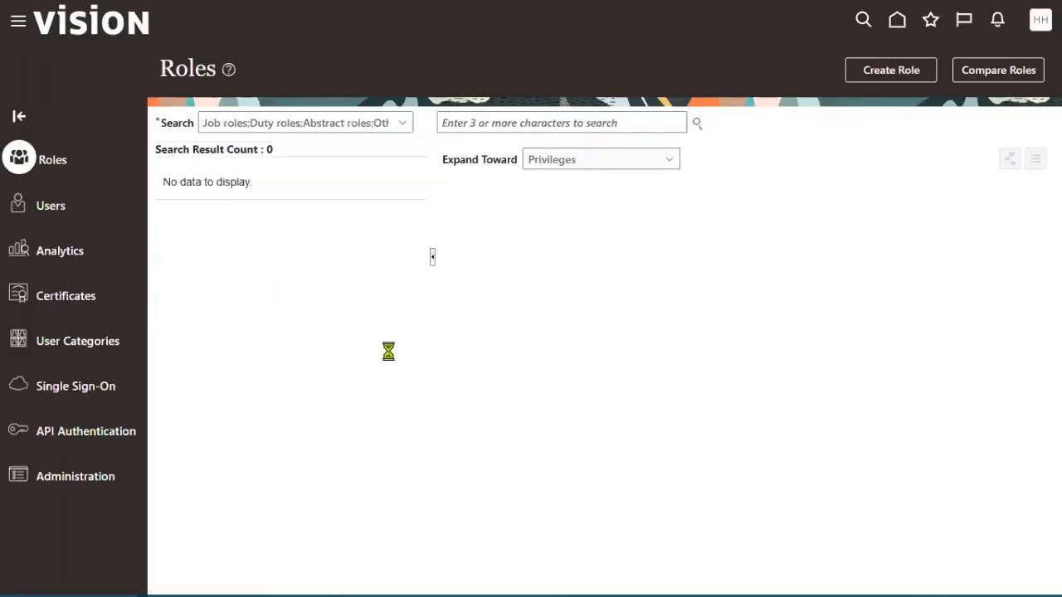
Step: Search the user accounts by user name for HCM.HCM and open that account's details
left_click(585, 126)
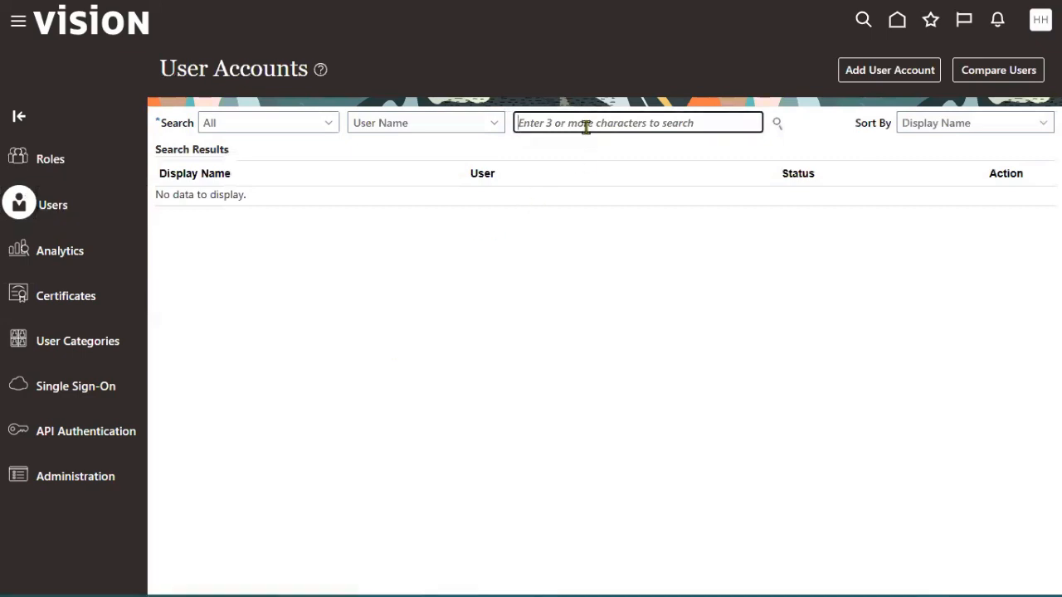
type("HCM.HCM")
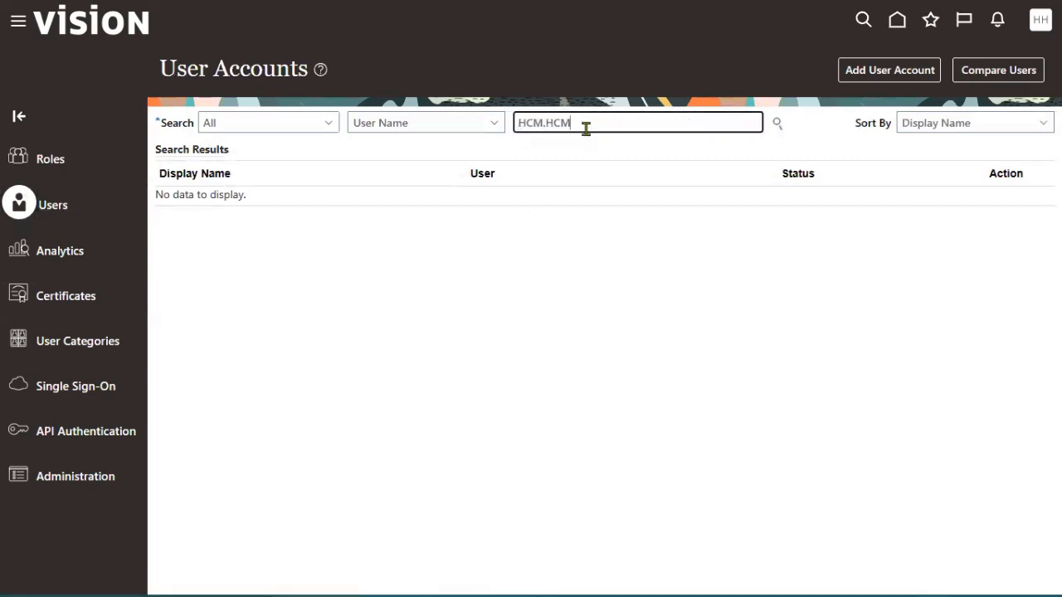
key("Return")
left_click(566, 213)
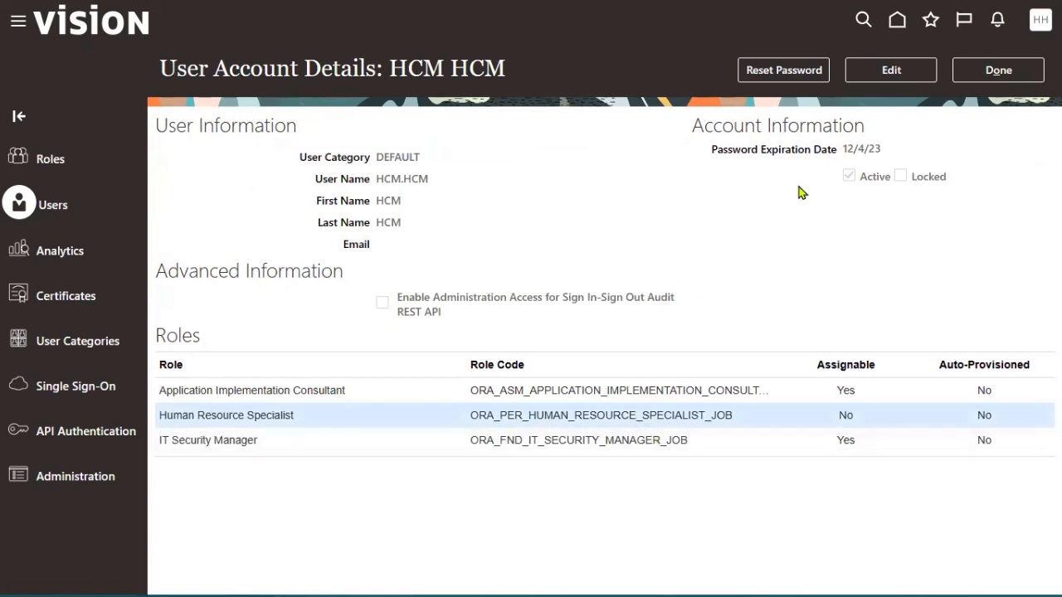
Step: Start editing the account and search the roles to add for Human Resource Specialist, choosing the suggestion with code PER_HUMAN_RESOURCE_SPECIALIST_JOB
left_click(899, 69)
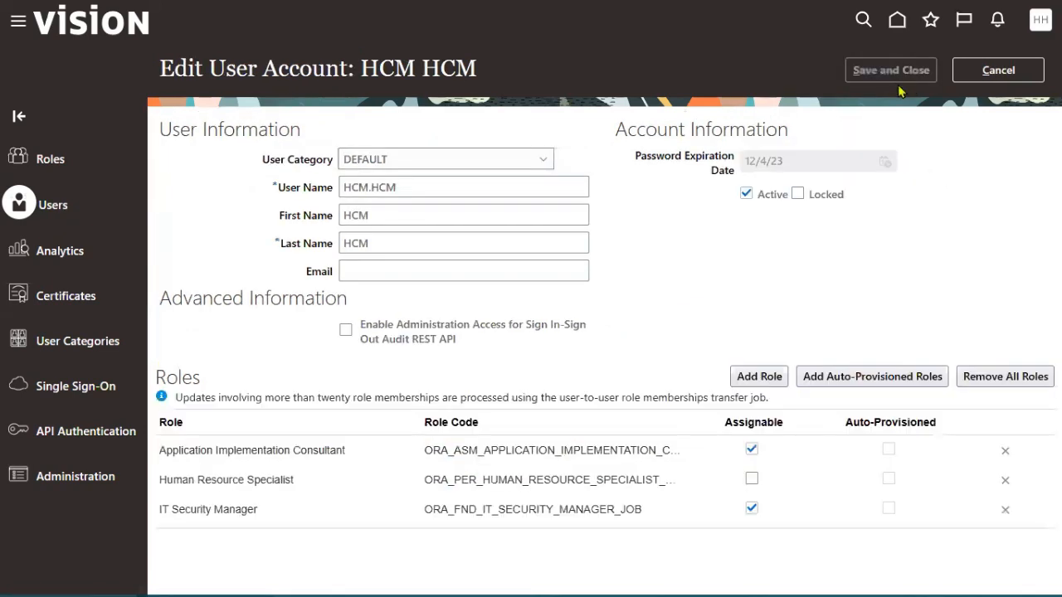
left_click(767, 377)
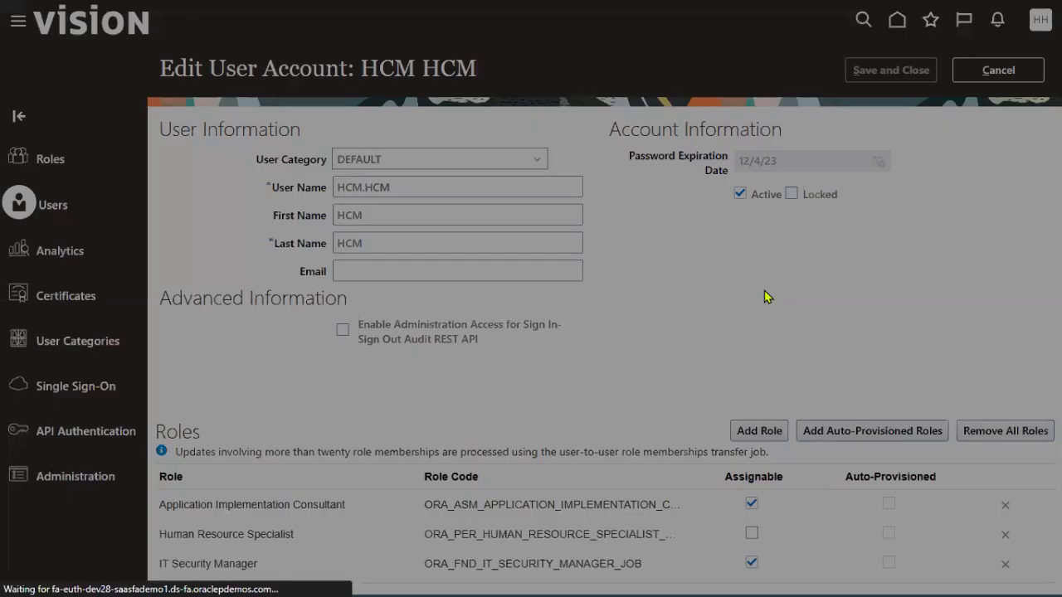
left_click(487, 147)
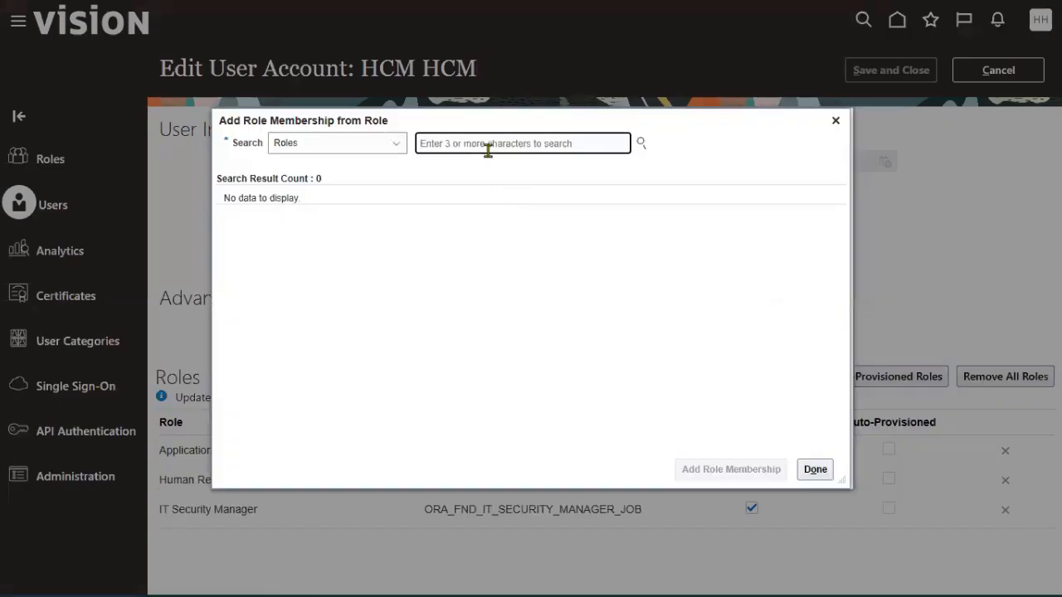
type("HUMAN")
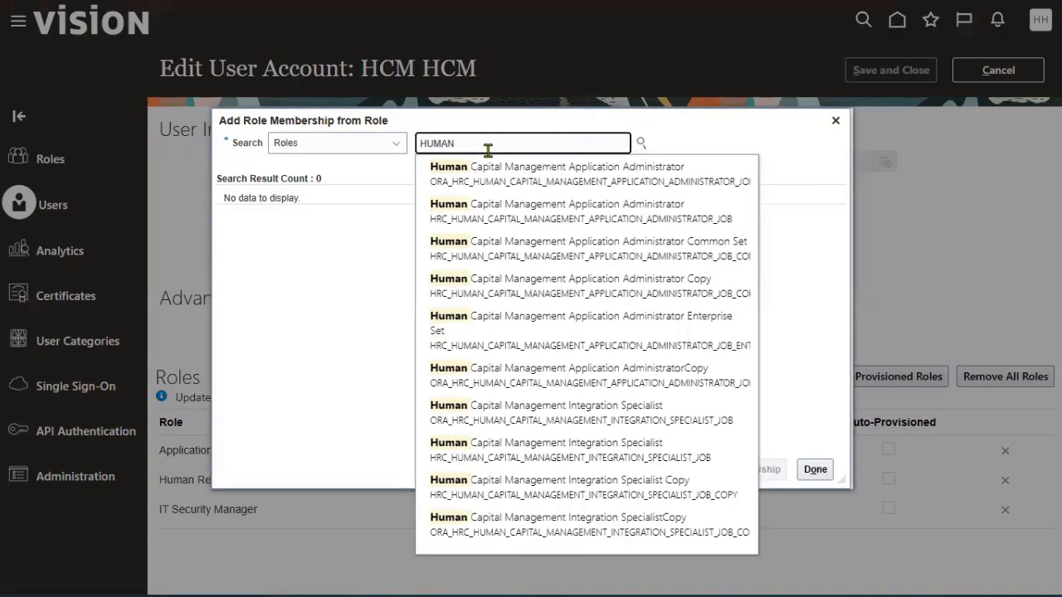
type(" RESOURC")
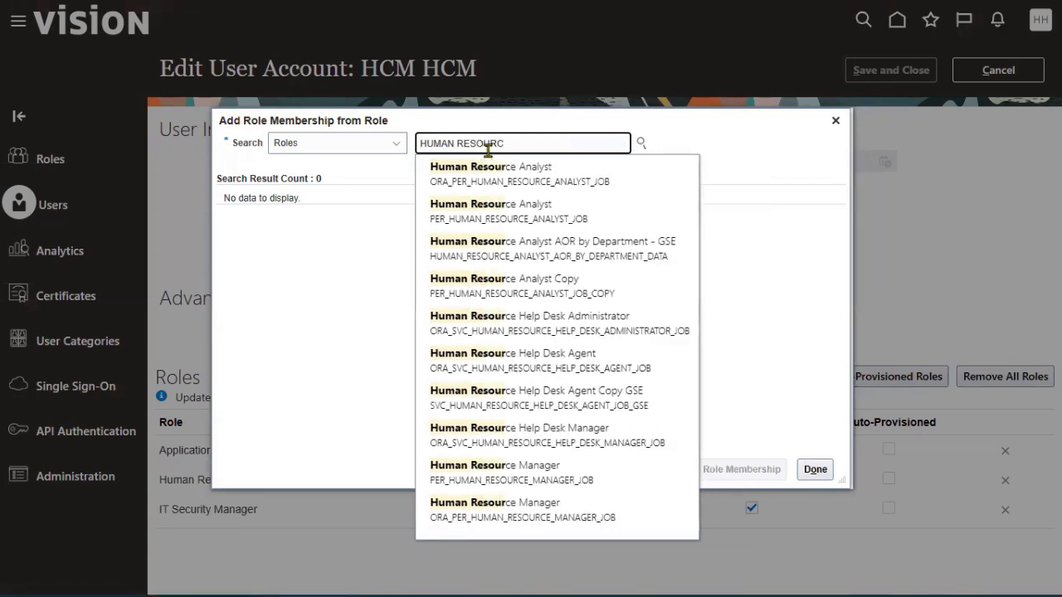
type("ES")
key("BackSpace")
key("BackSpace")
type("E")
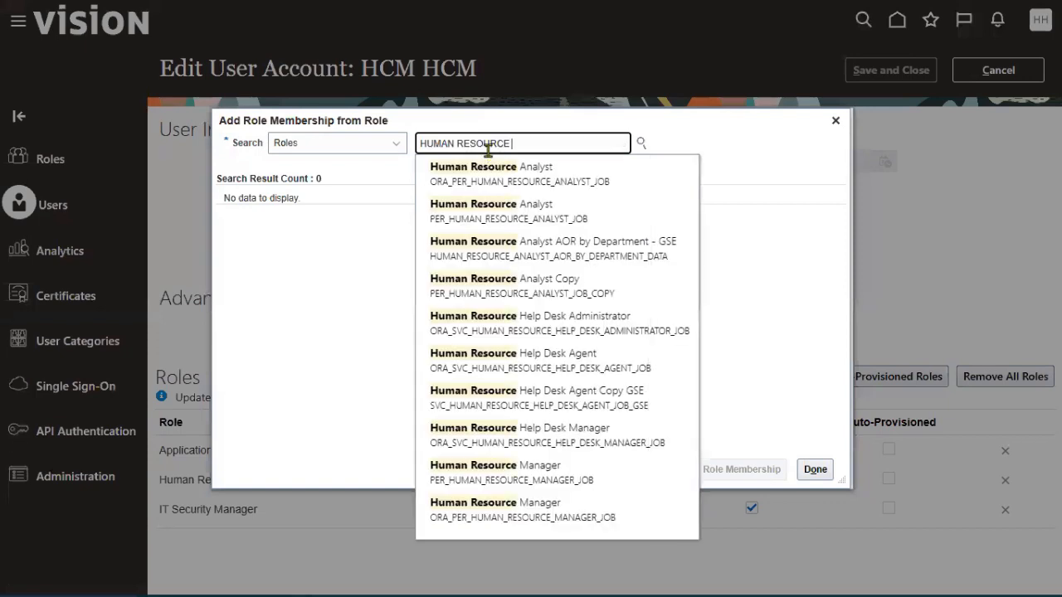
type(" S")
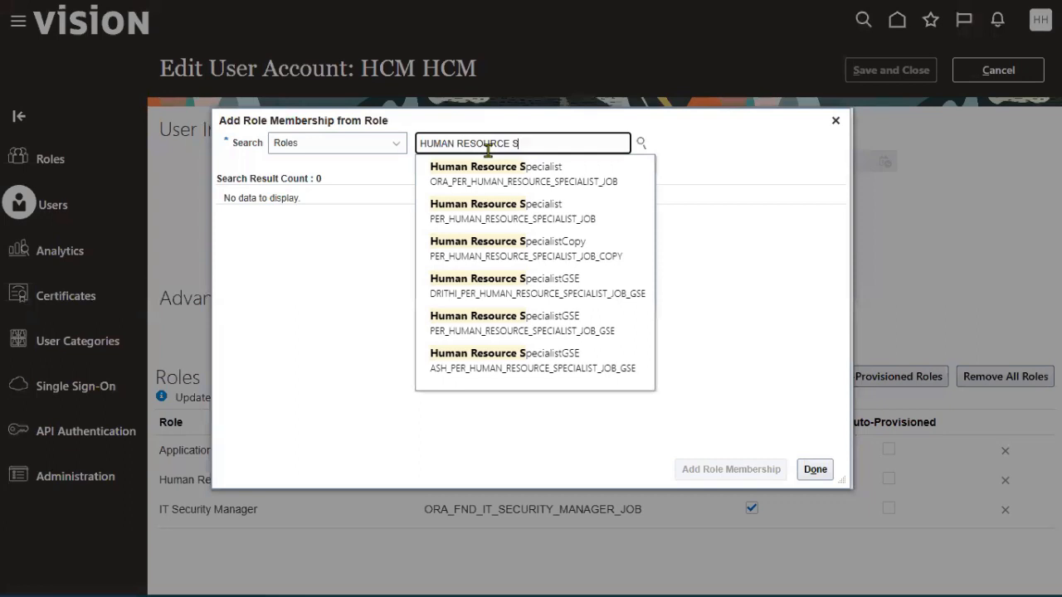
left_click(554, 210)
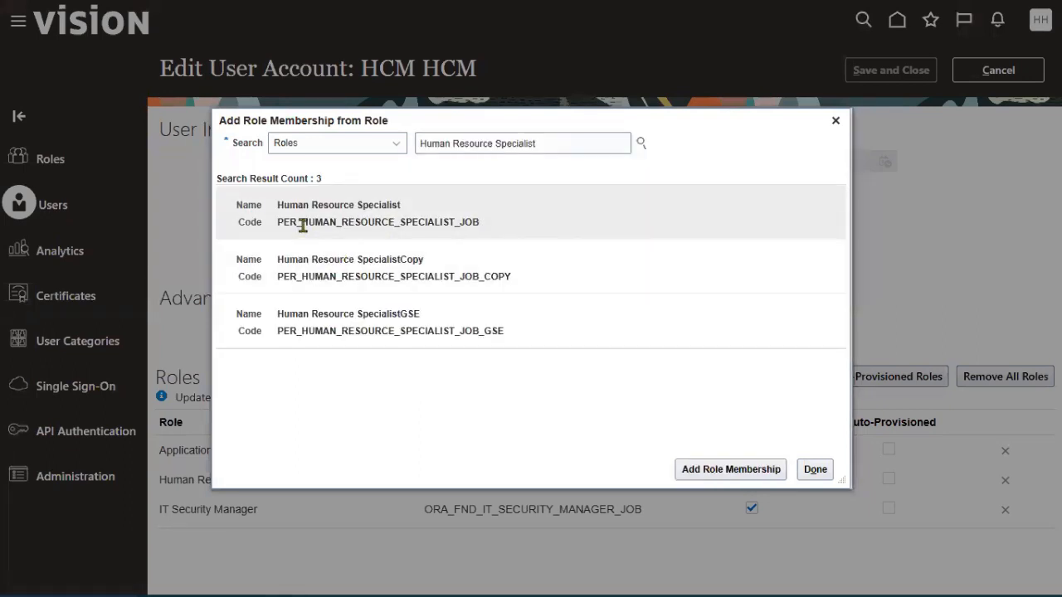
Step: Select the PER_HUMAN_RESOURCE_SPECIALIST_JOB role and compare its code with the Human Resource Specialist role already assigned to the account
left_click(302, 227)
left_click_drag(308, 119, 535, 114)
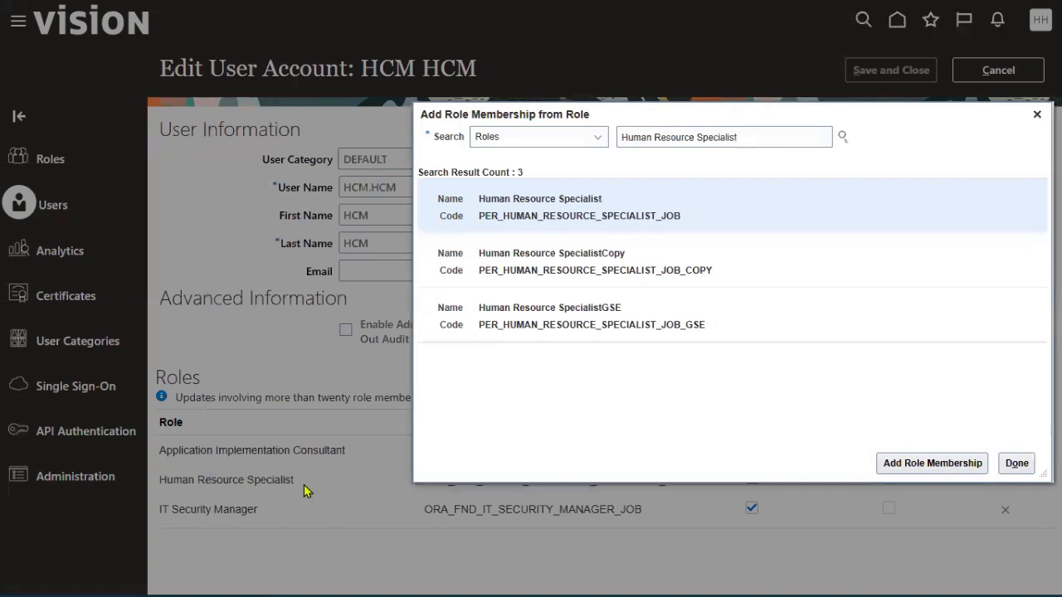
left_click_drag(521, 124, 639, 99)
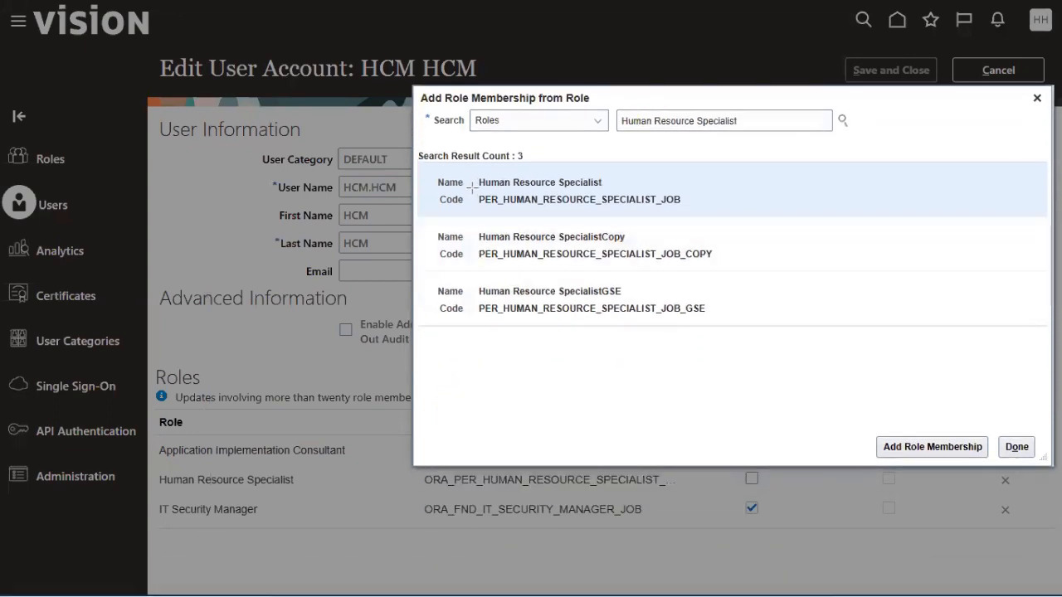
left_click_drag(472, 186, 509, 213)
mouse_move(412, 467)
left_mouse_down()
mouse_move(460, 496)
mouse_move(470, 488)
mouse_move(461, 472)
left_mouse_up()
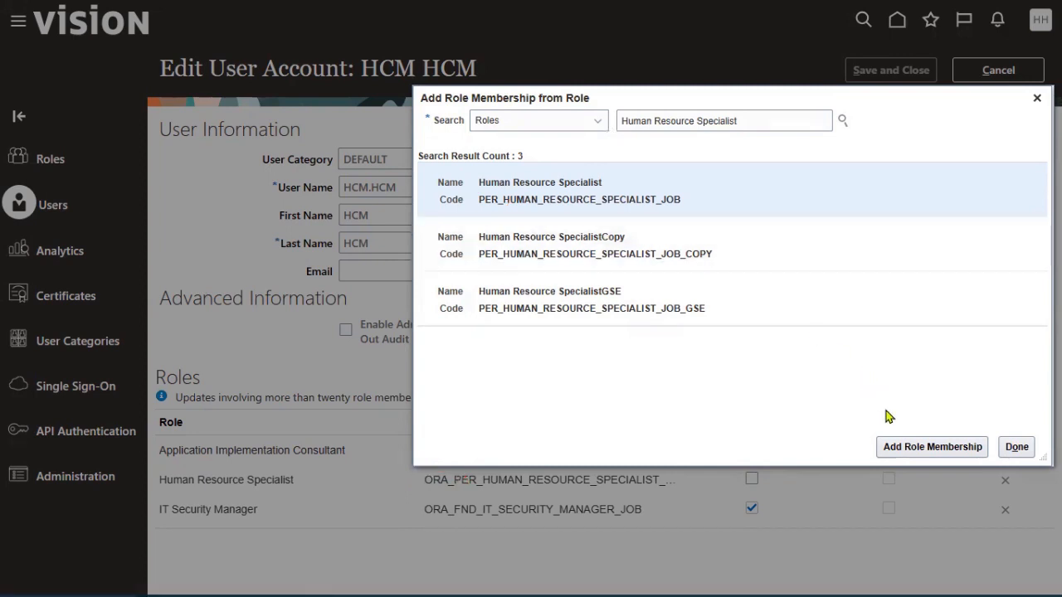
Step: Replace the account's ORA_PER_HUMAN_RESOURCE_SPECIALIST role with the PER_HUMAN_RESOURCE_SPECIALIST_JOB role, save, and close the account details
left_click(908, 452)
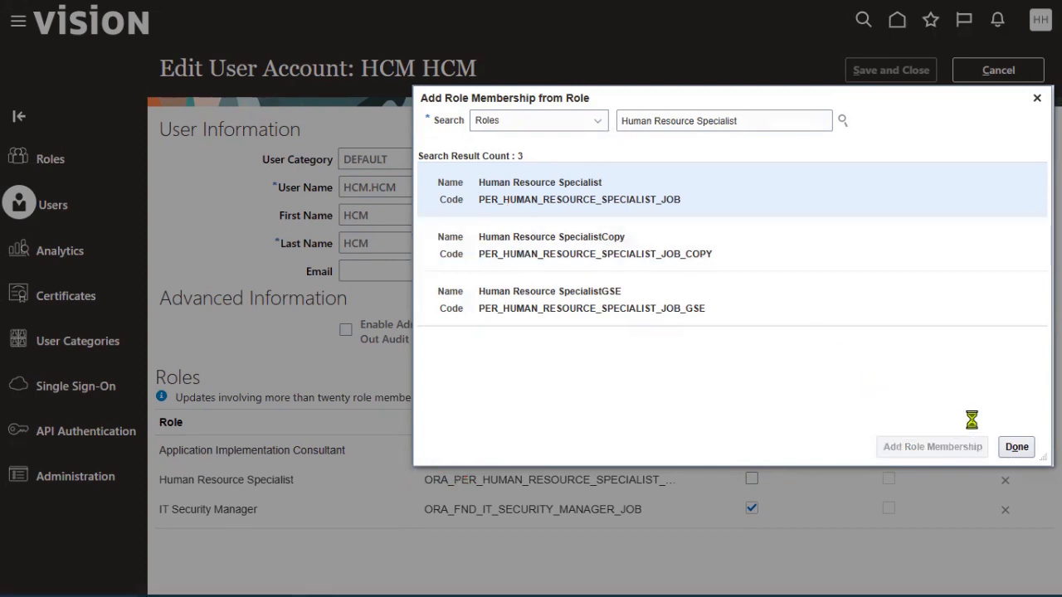
left_click(1015, 446)
left_click(472, 473)
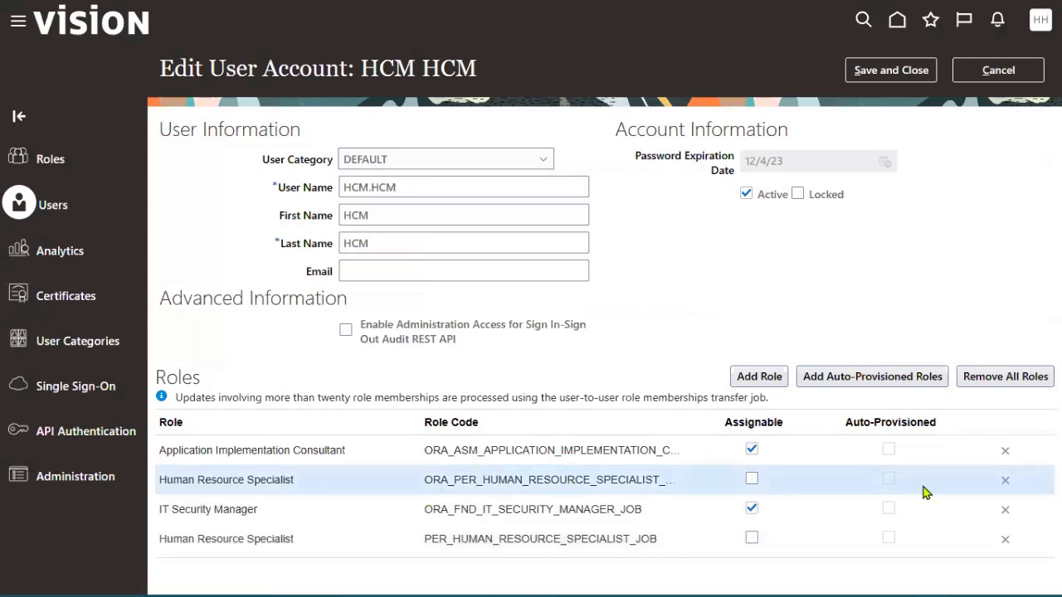
left_click(1004, 481)
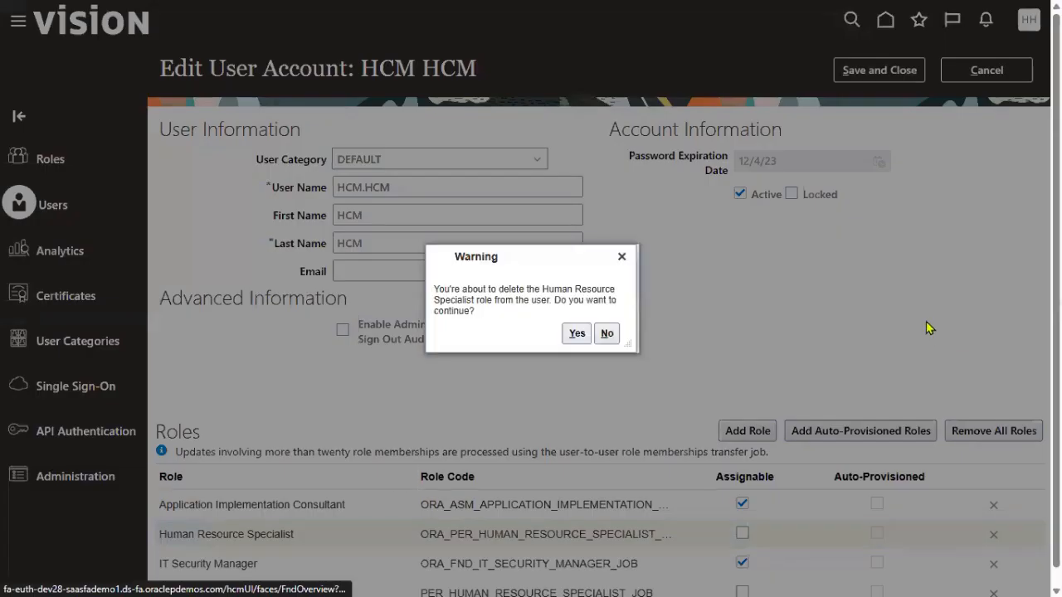
left_click(572, 335)
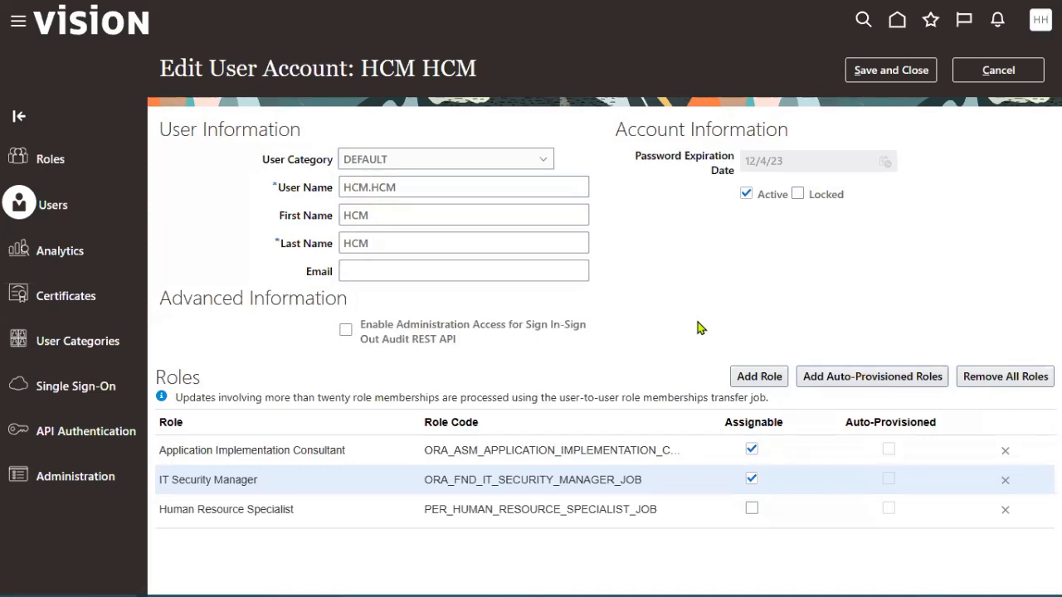
left_click(862, 73)
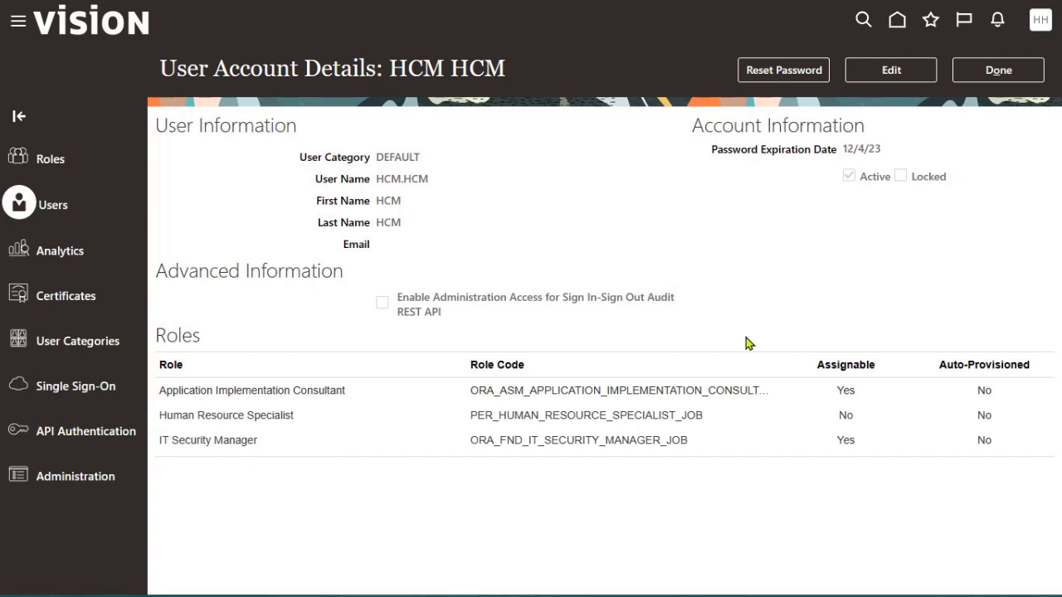
left_click(998, 70)
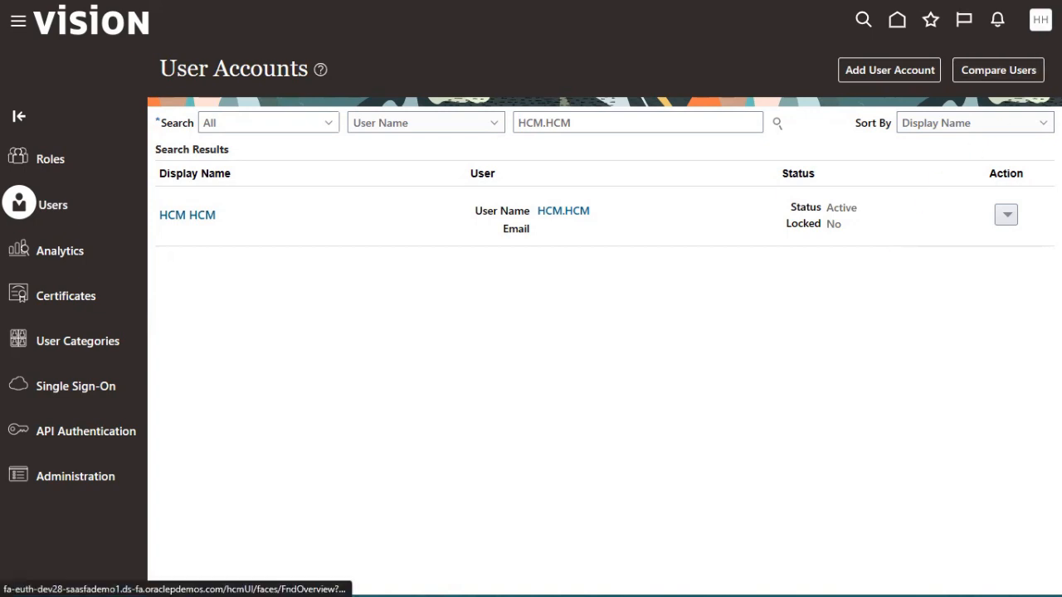
Step: Sign out of Oracle Applications Cloud and sign back in with the same account's user ID and password
left_click(1040, 20)
left_click(1020, 58)
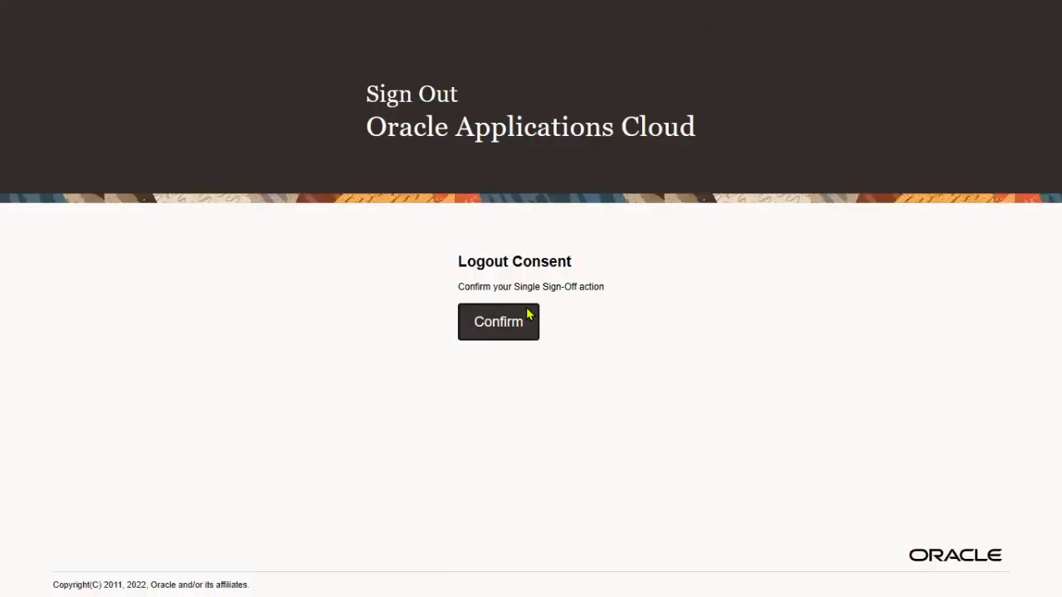
left_click(521, 323)
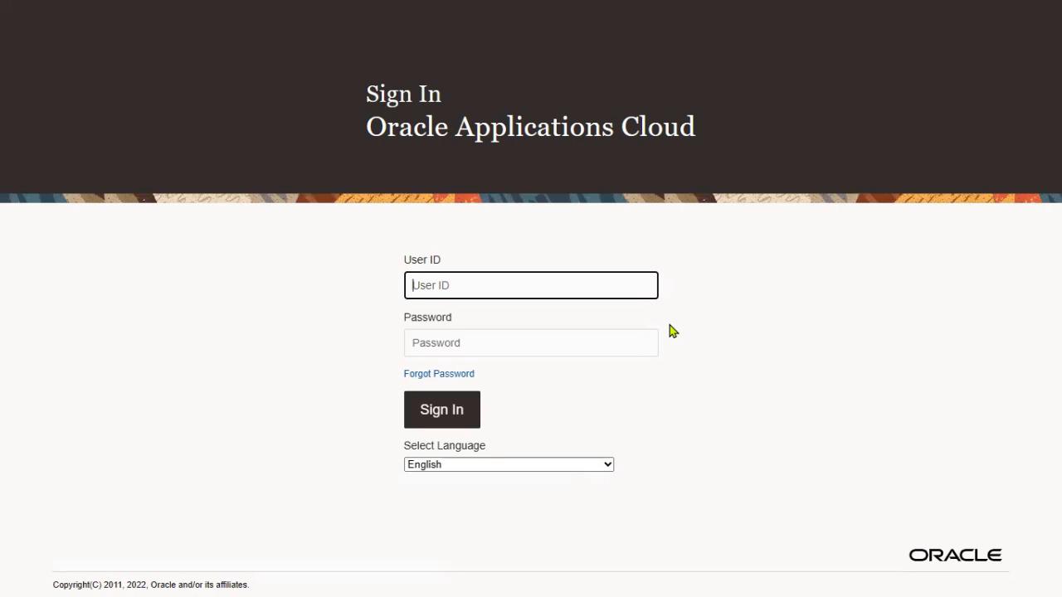
left_click(502, 291)
left_click(499, 340)
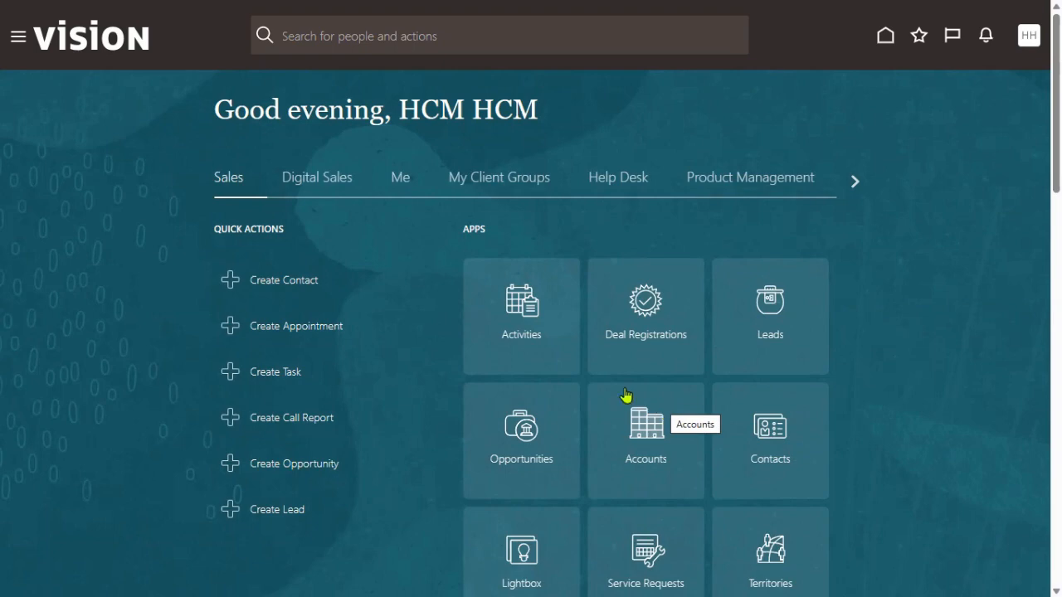
Step: Start the Hire an Employee task from New Person in My Client Groups
left_click(456, 171)
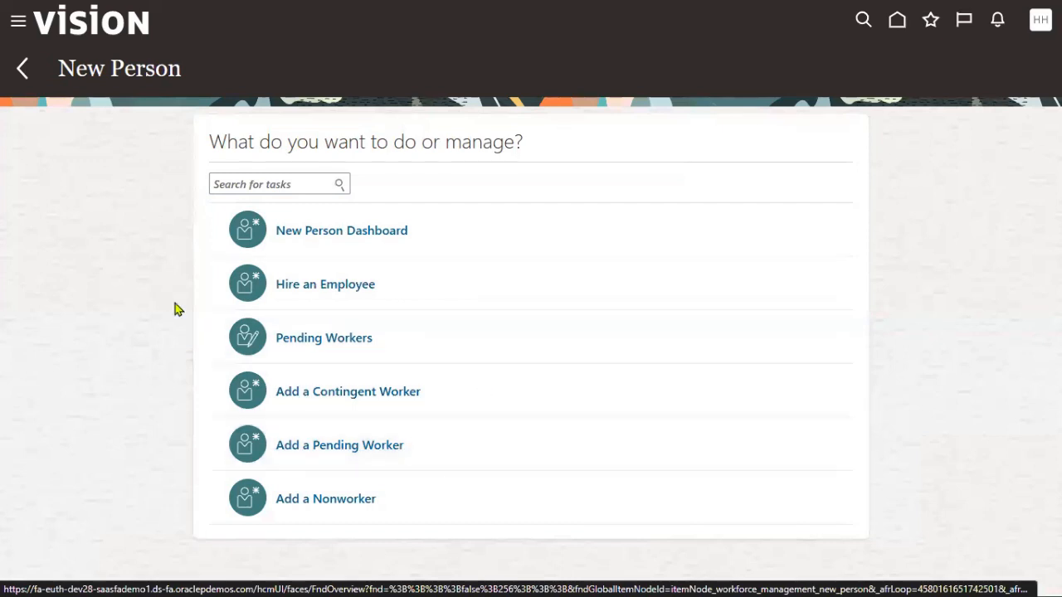
left_click(330, 285)
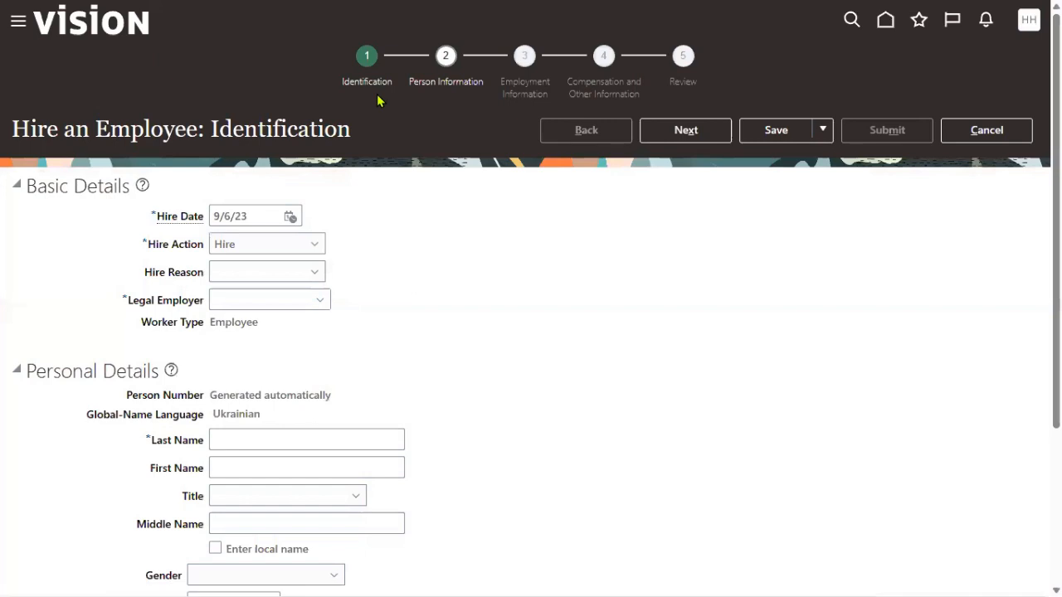
left_click_drag(335, 60, 387, 202)
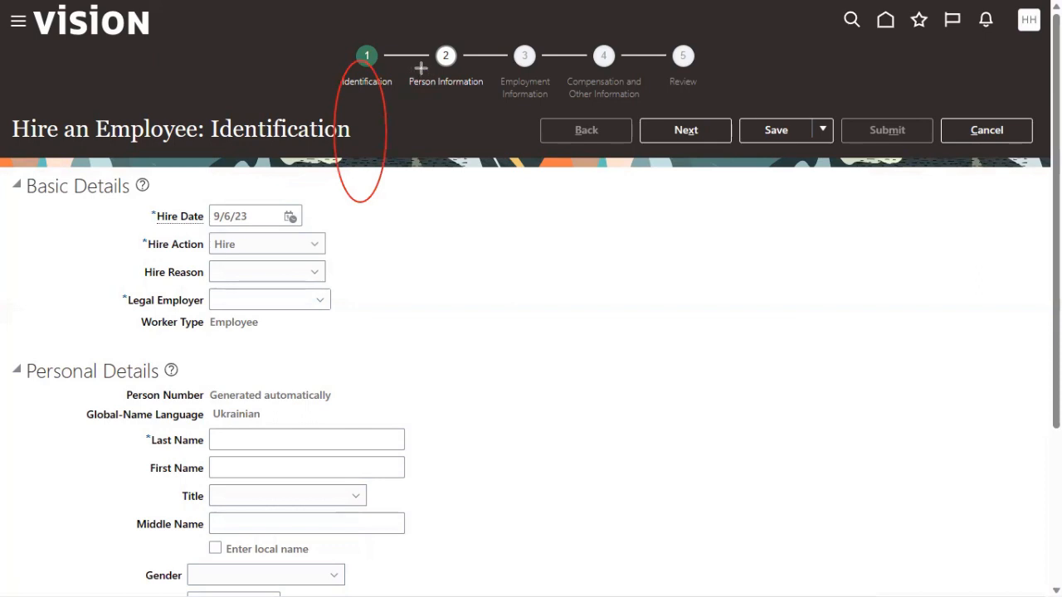
mouse_move(420, 68)
left_mouse_down()
mouse_move(465, 200)
mouse_move(464, 276)
left_mouse_up()
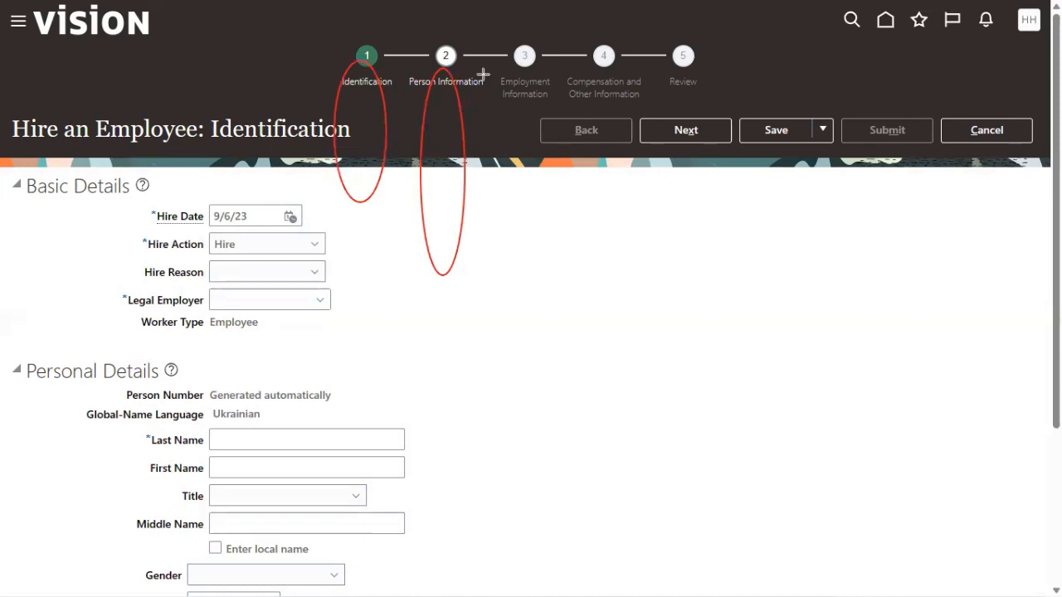
mouse_move(522, 70)
left_mouse_down()
mouse_move(540, 379)
mouse_move(520, 380)
left_mouse_up()
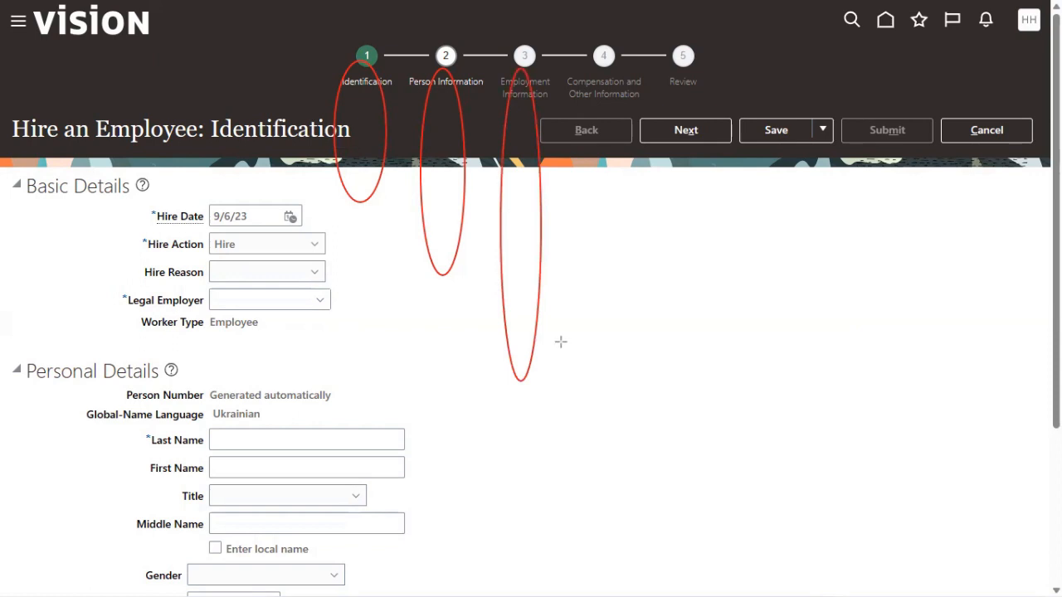
mouse_move(585, 80)
left_mouse_down()
mouse_move(627, 185)
mouse_move(641, 481)
left_mouse_up()
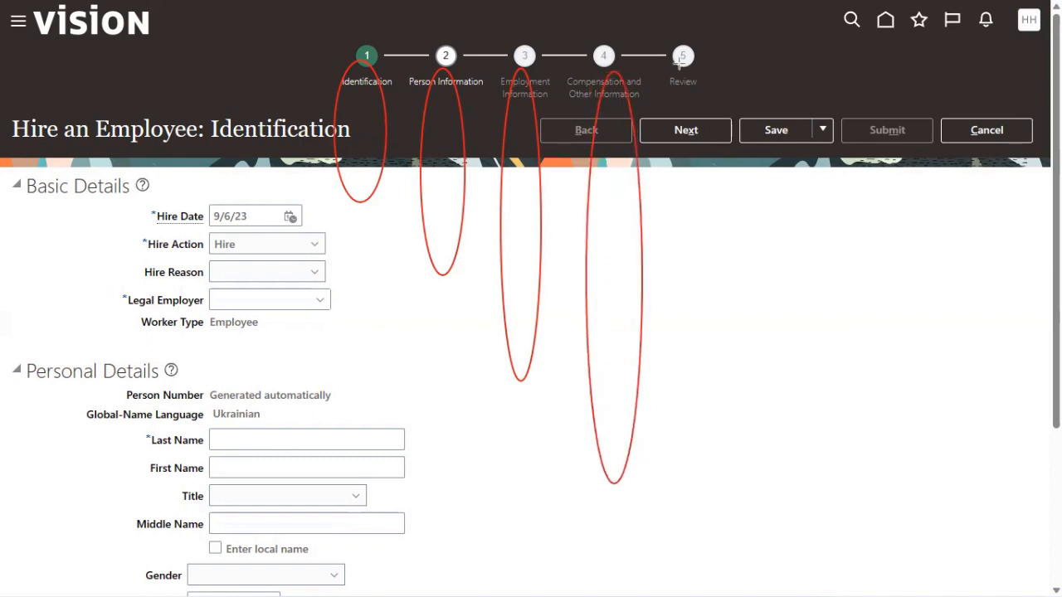
left_click_drag(677, 62, 739, 517)
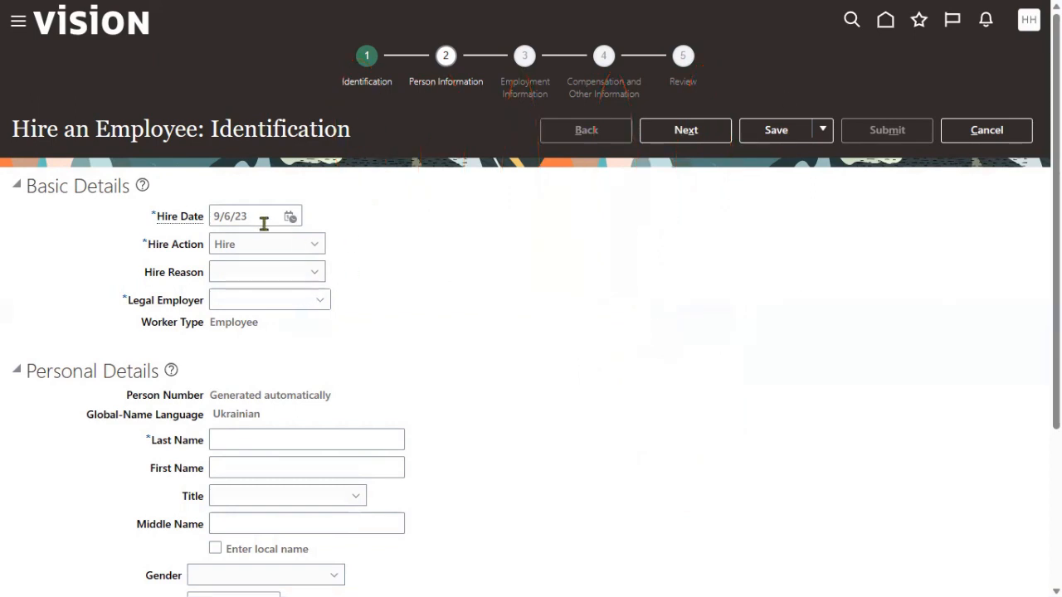
Step: Set the hire date to 1/1/23 and the hire reason to Hire to fill vacant position
left_click(289, 219)
left_click(350, 245)
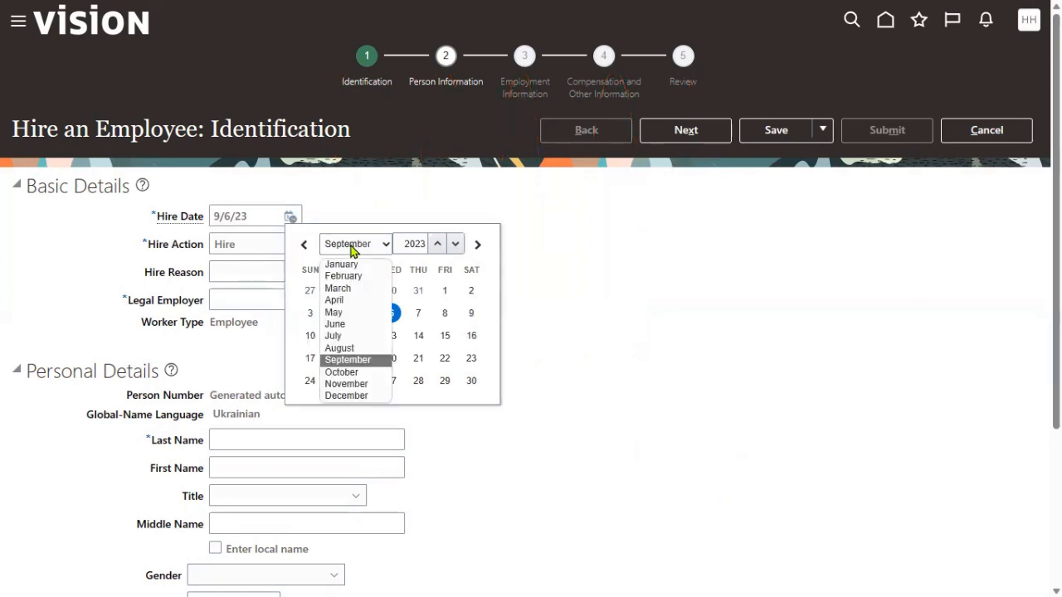
left_click(345, 266)
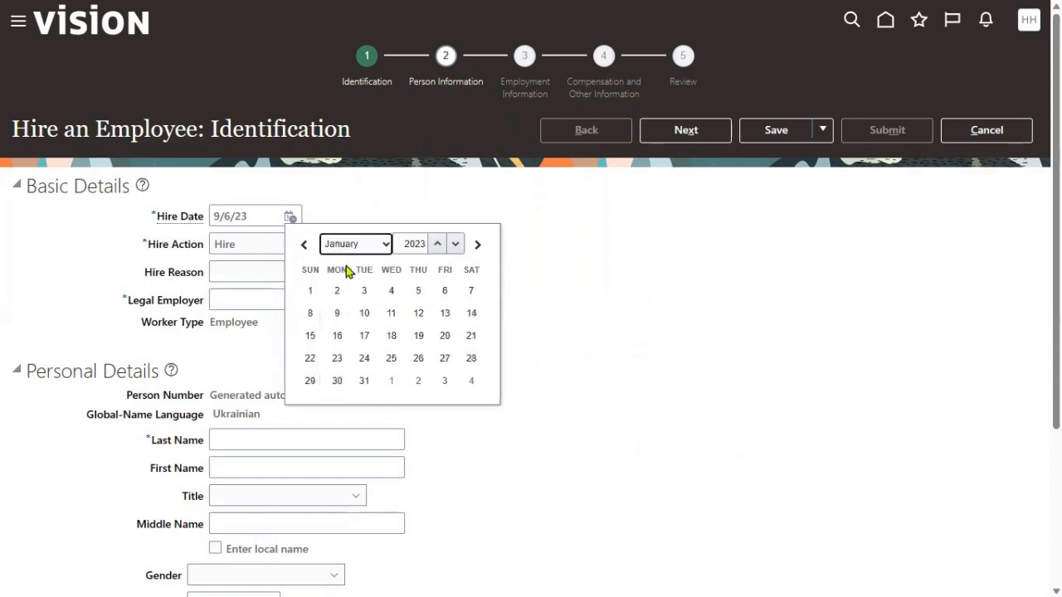
left_click(309, 292)
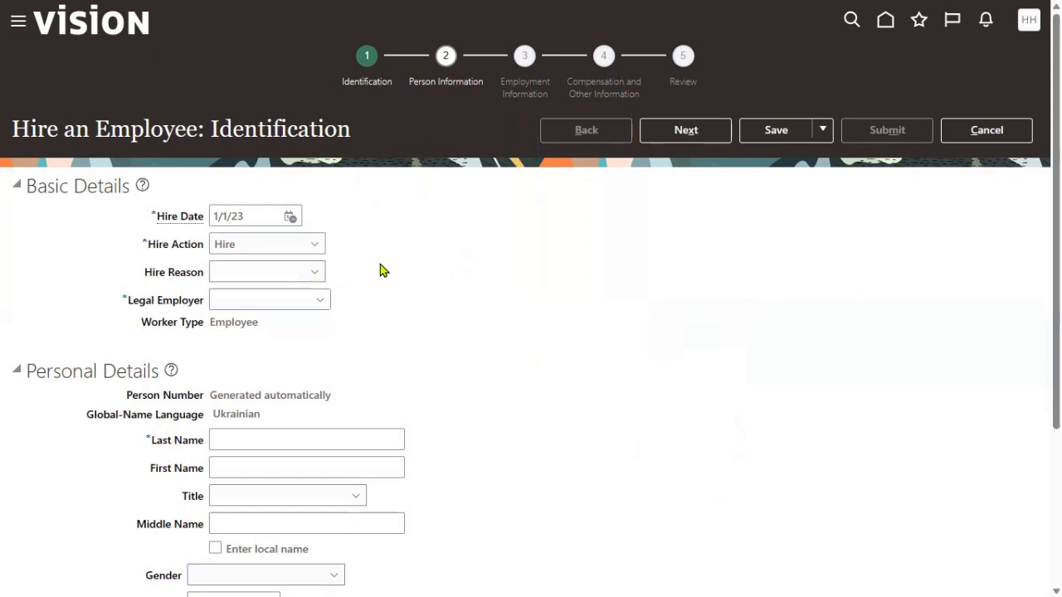
left_click(250, 275)
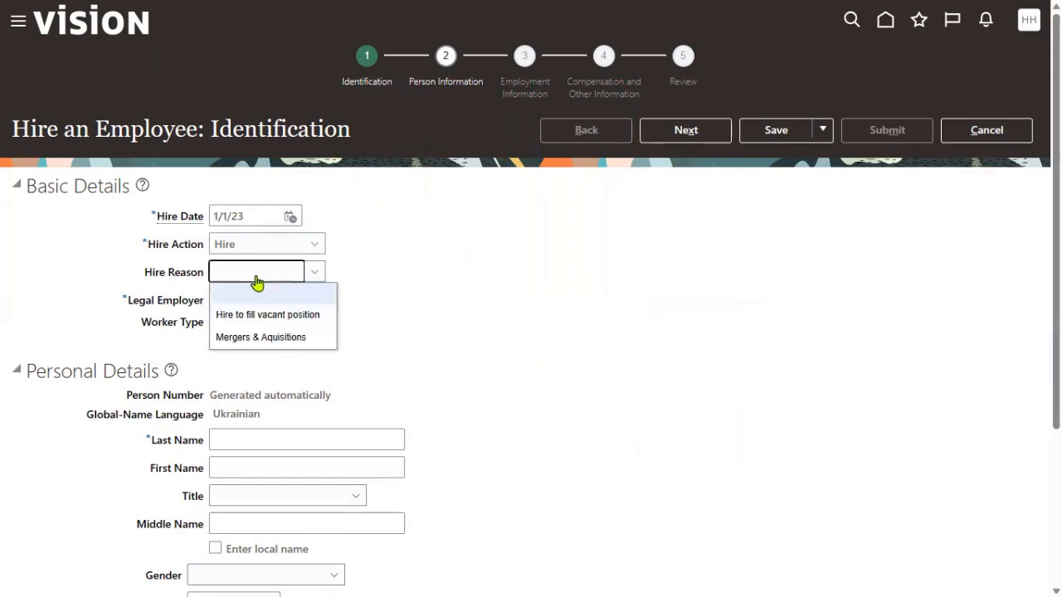
left_click(259, 315)
Step: Try to find MRF as the legal employer, and cancel the hire, discarding the unsaved changes
left_click(256, 298)
type("MR")
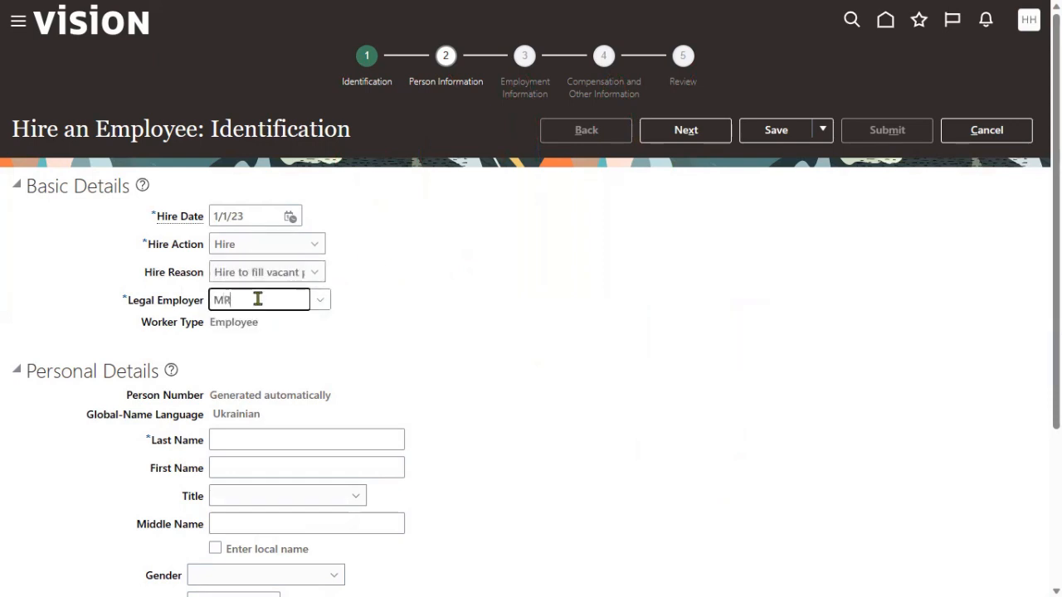
type("F")
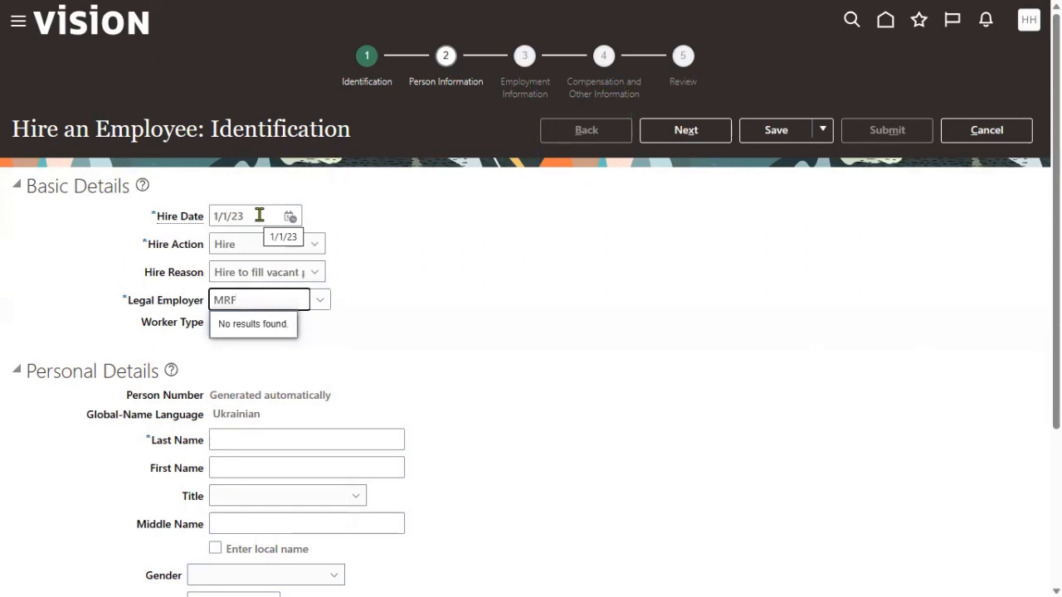
left_click(963, 141)
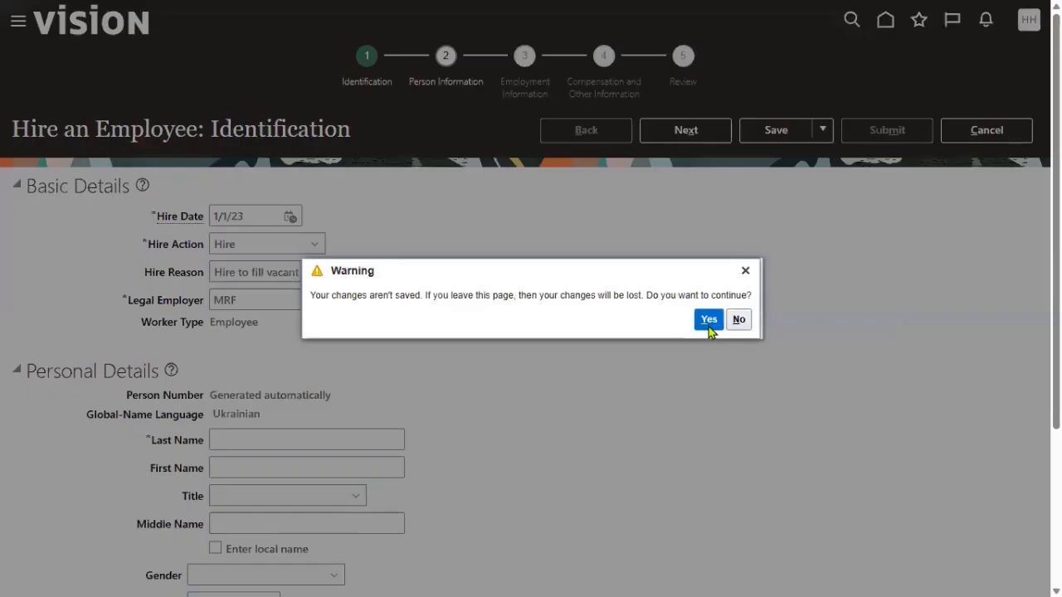
left_click(706, 321)
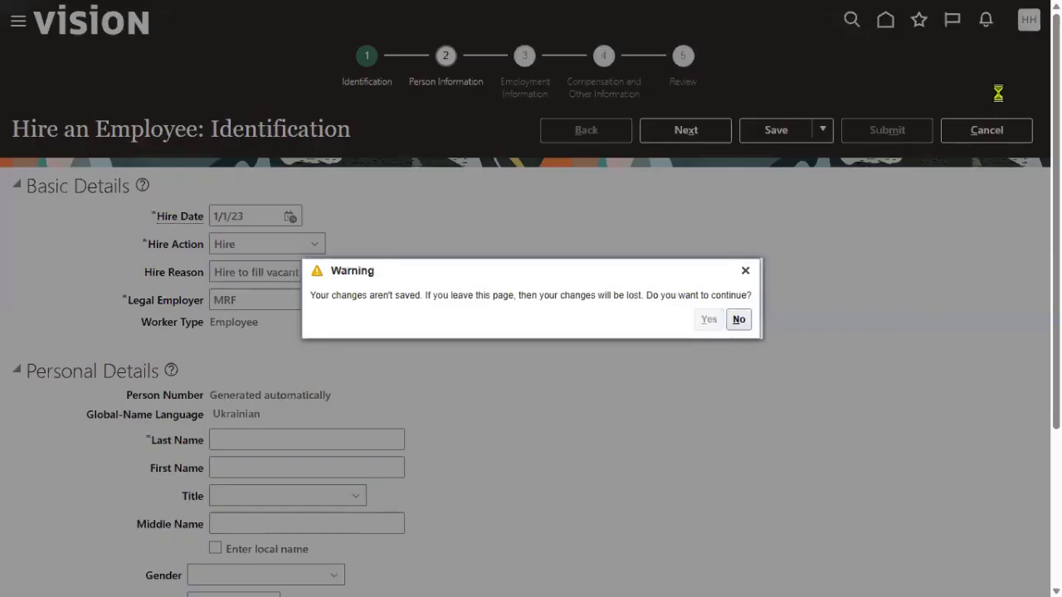
Step: Open Setup and Maintenance and search the setup tasks for legal entity, choosing Manage Legal Entity under Legal Structures
left_click(1038, 22)
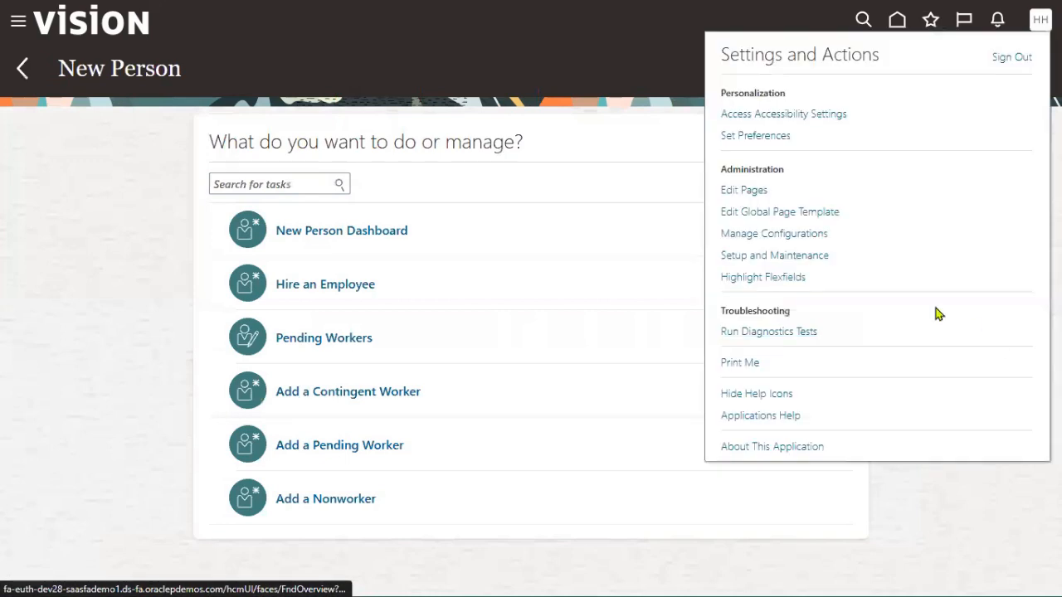
left_click(788, 256)
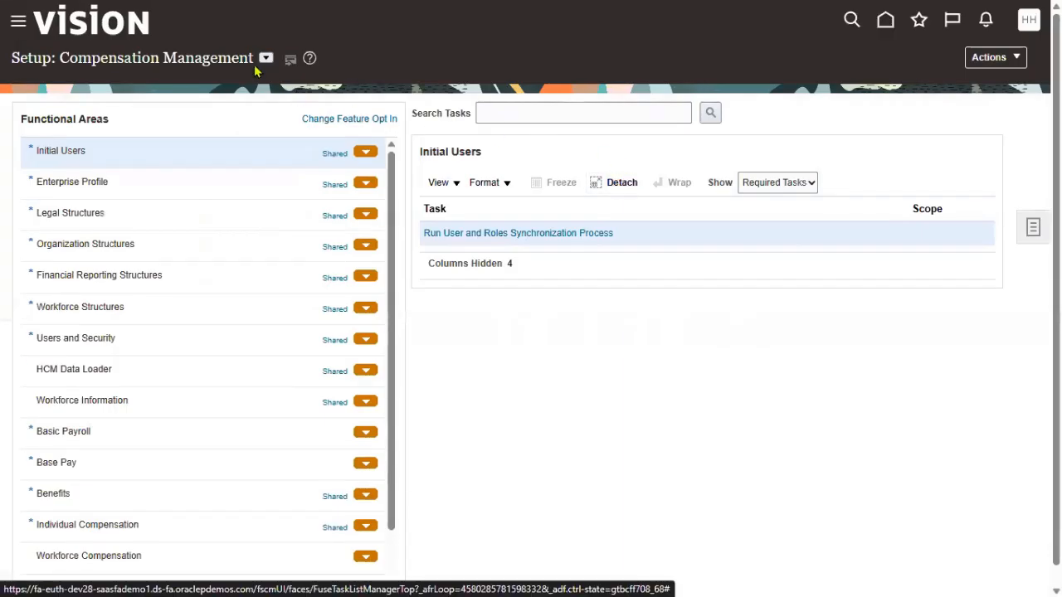
left_click(264, 59)
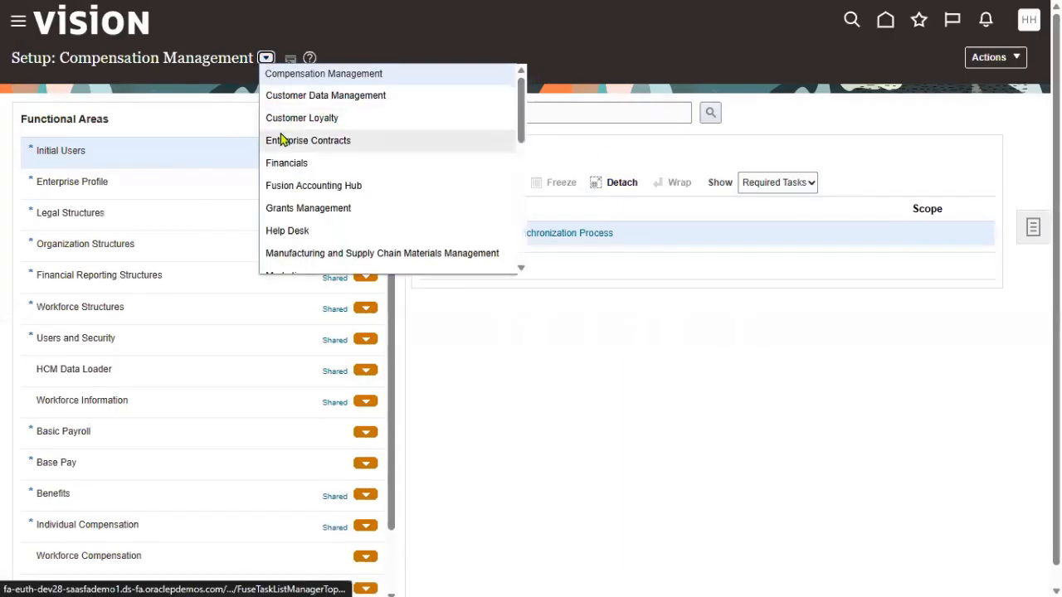
left_click(583, 112)
type("l")
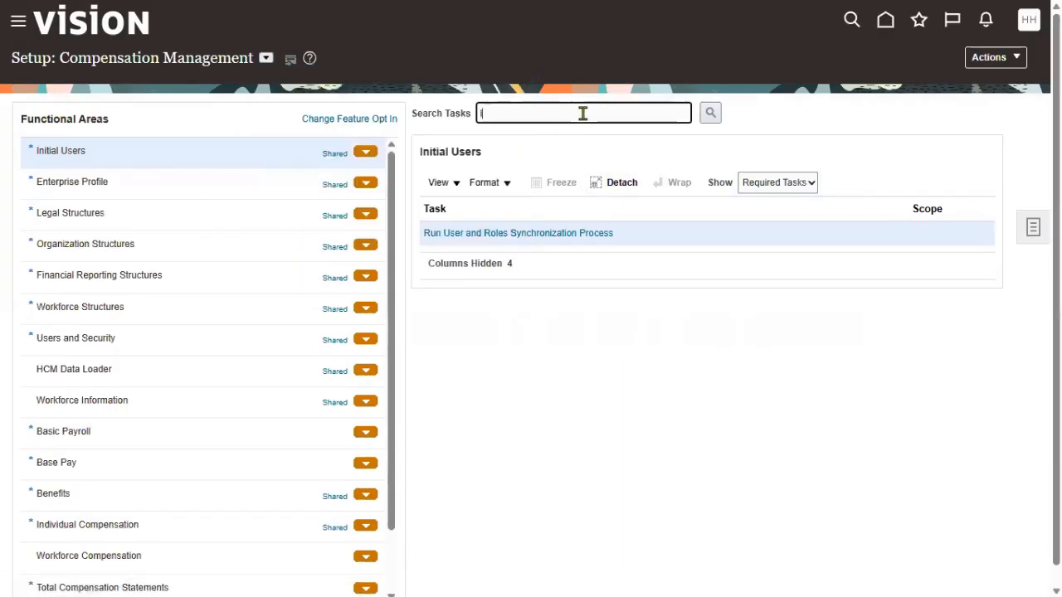
type("egal entity")
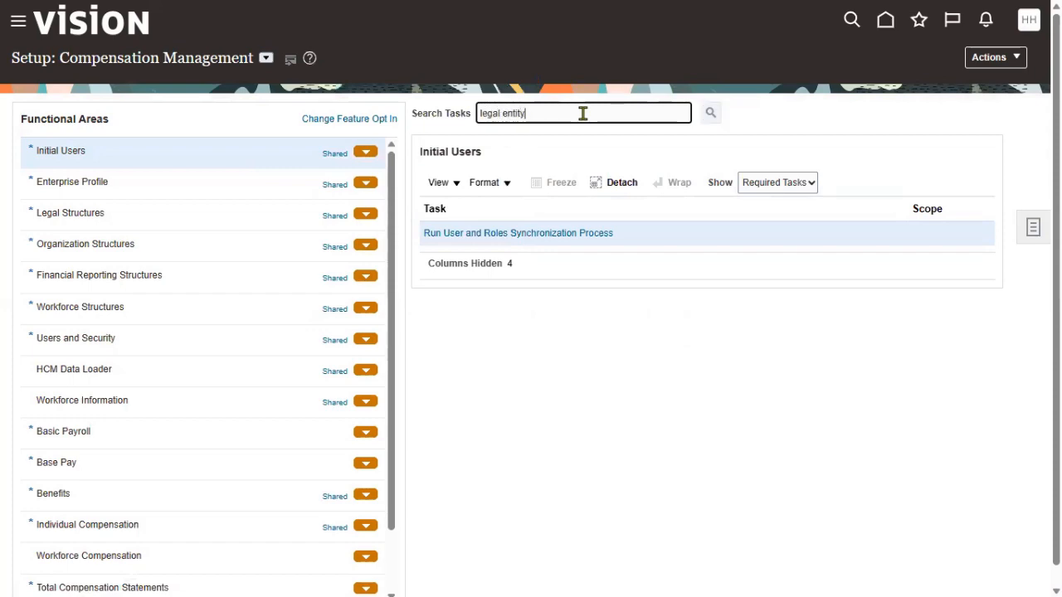
key("Return")
left_click(348, 296)
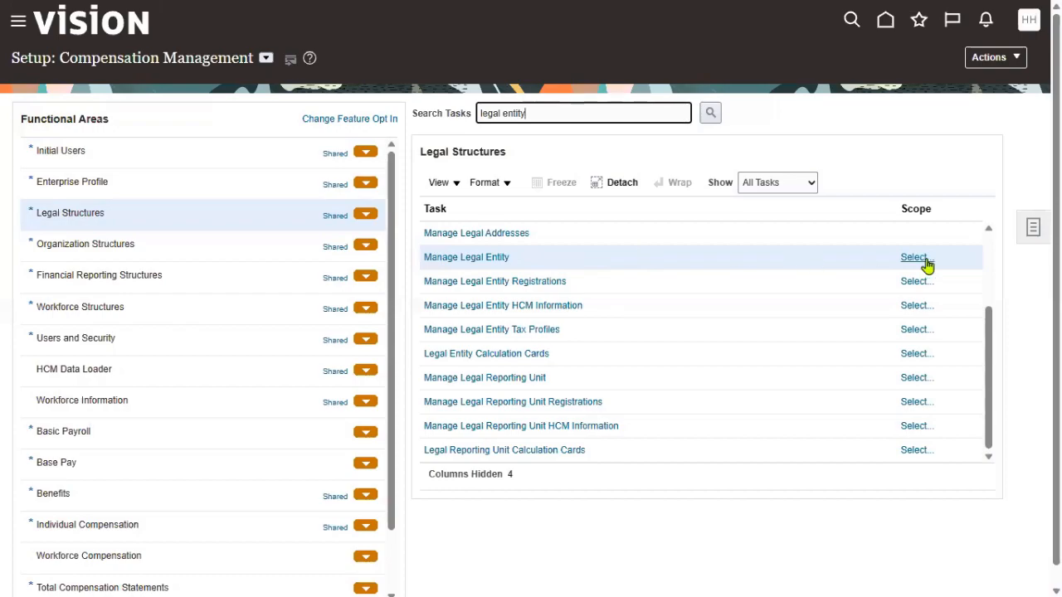
Step: Set the Manage Legal Entity task's scope to Select and Add and go to the task
left_click(917, 258)
left_click(485, 325)
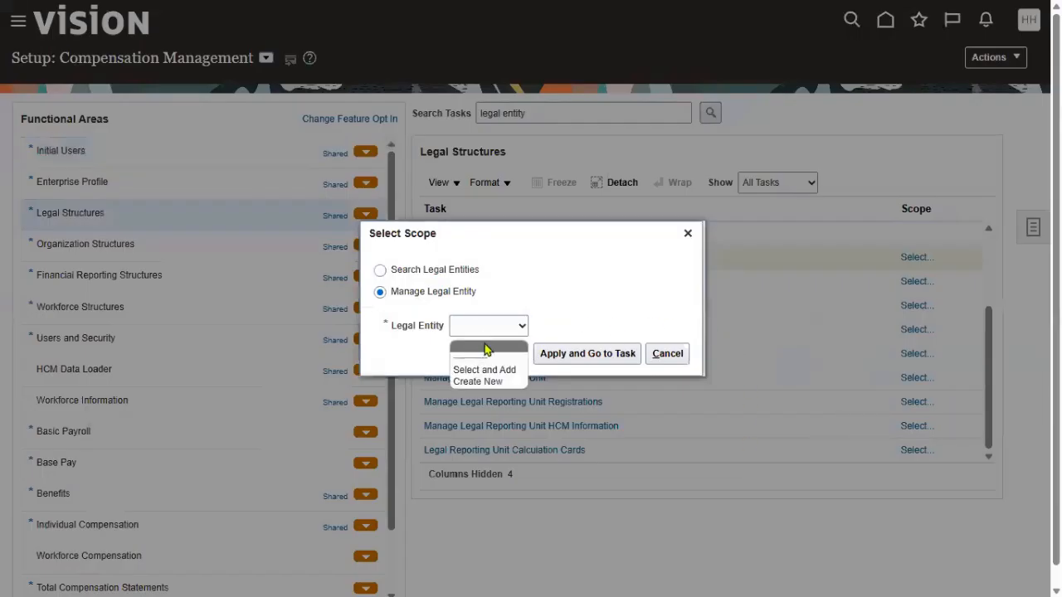
left_click(484, 369)
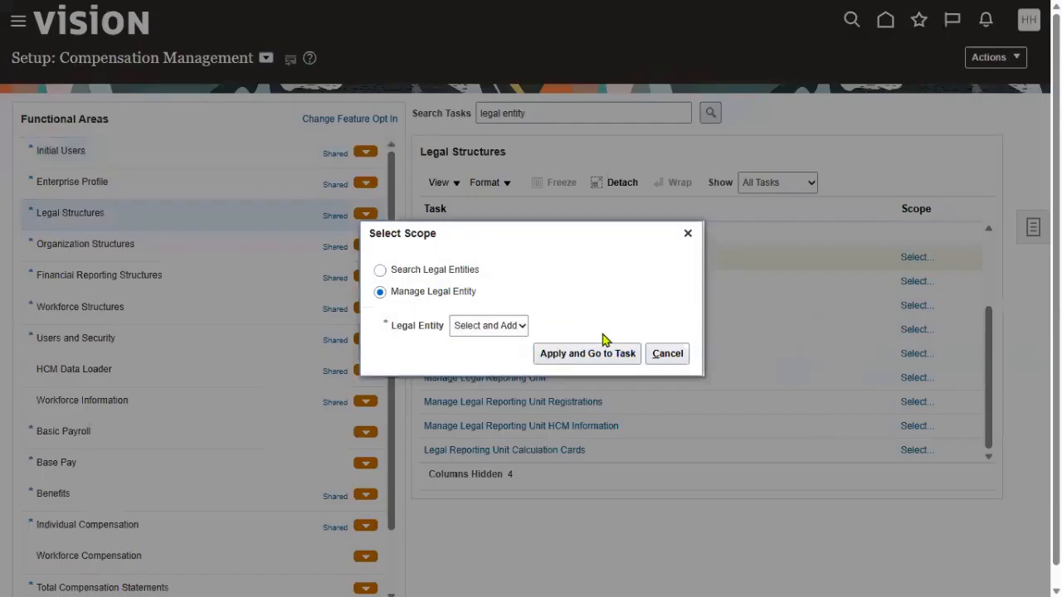
left_click(595, 356)
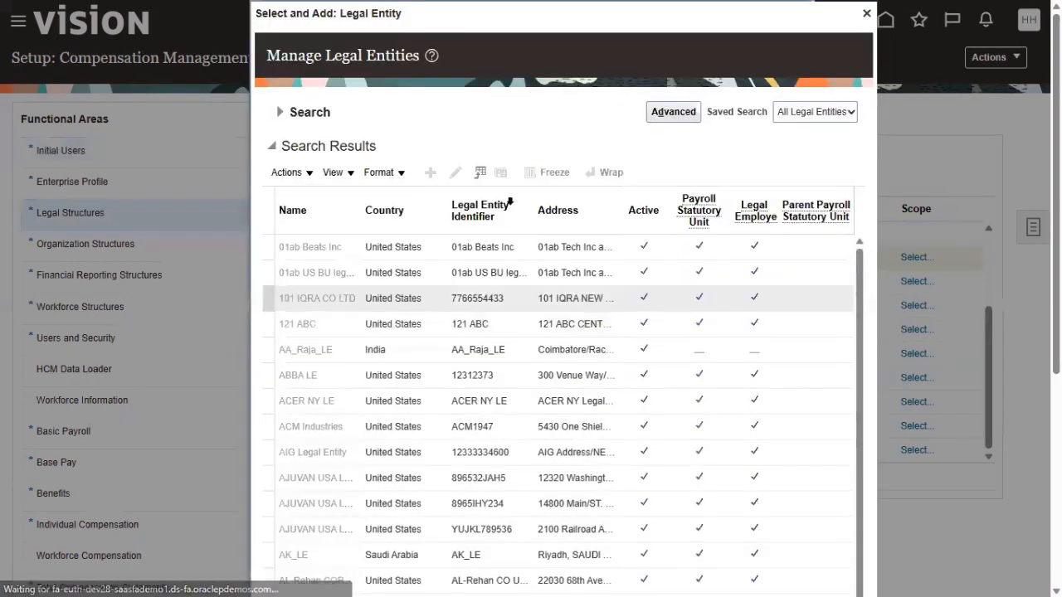
Step: Search the legal entities for MRF, select MRF India Pvt Ltd as the task's scope, and save the selection
left_click(292, 112)
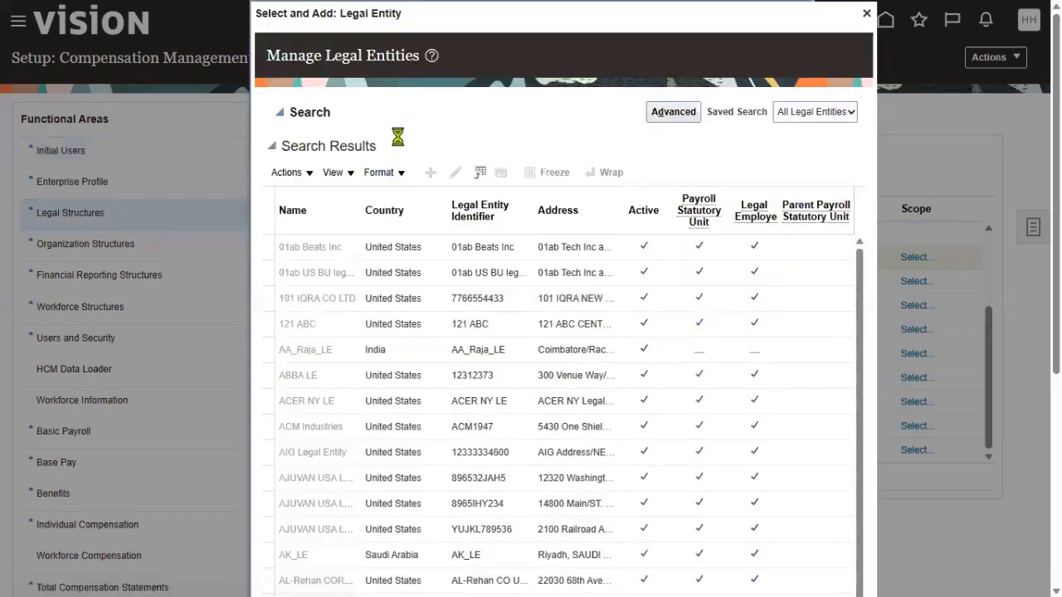
left_click(393, 143)
type("MRF")
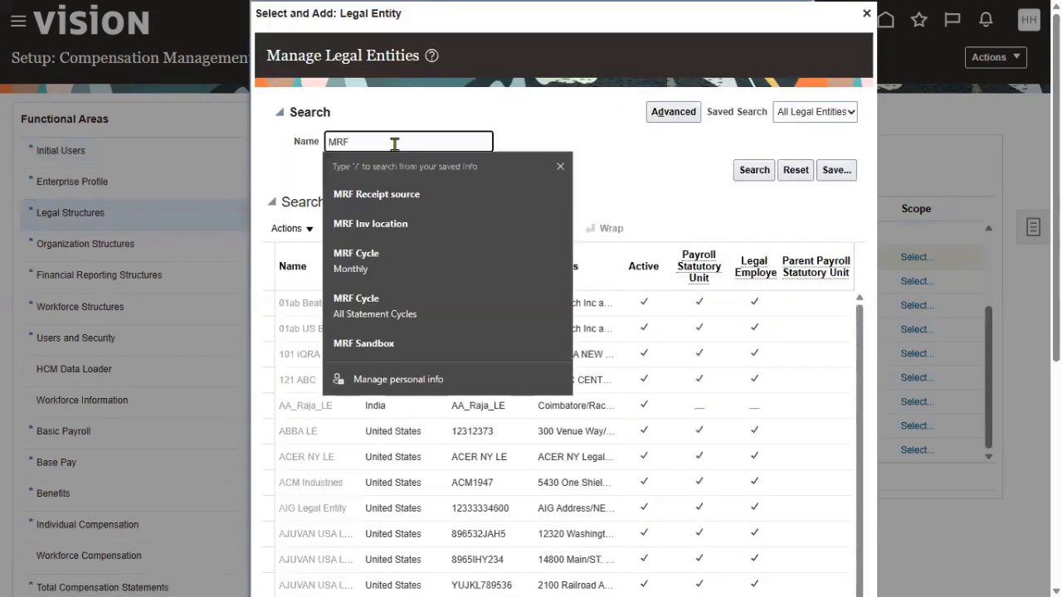
key("Return")
left_click(493, 393)
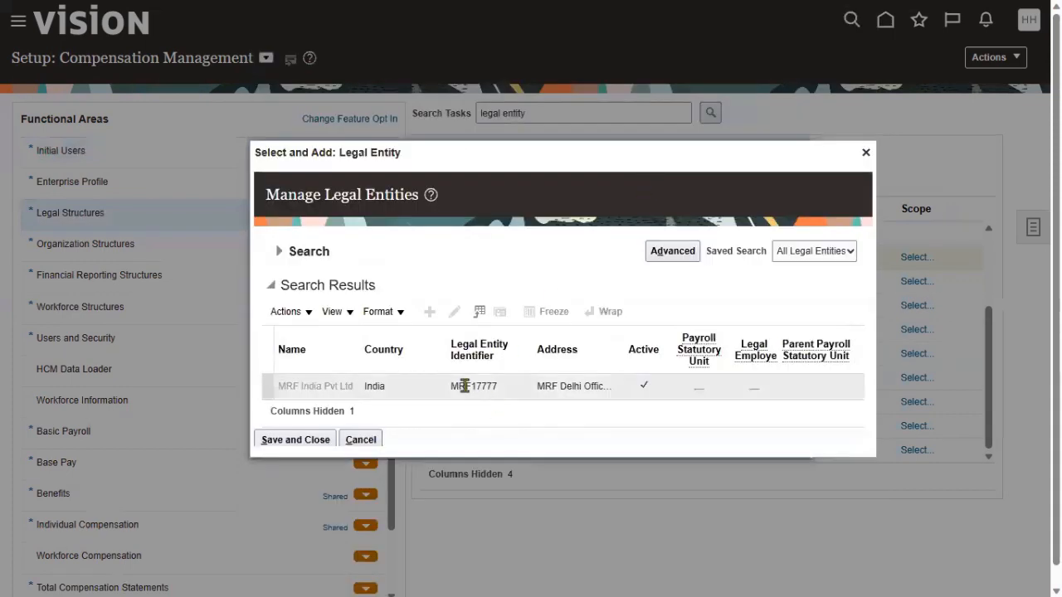
left_click(323, 440)
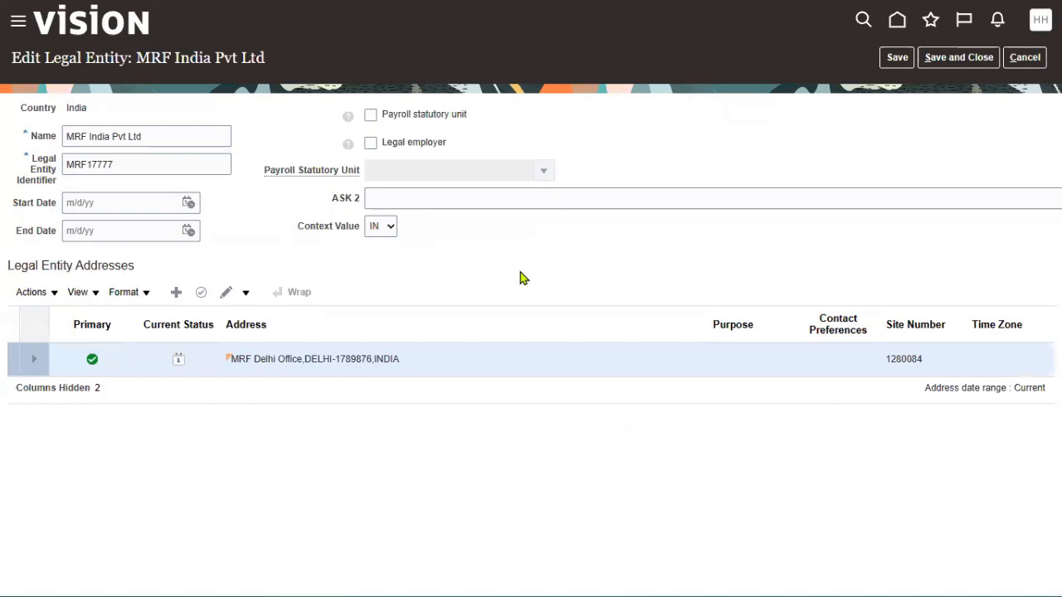
Step: Designate MRF India Pvt Ltd as both a legal employer and a payroll statutory unit, saving and closing the legal entity
left_click(370, 144)
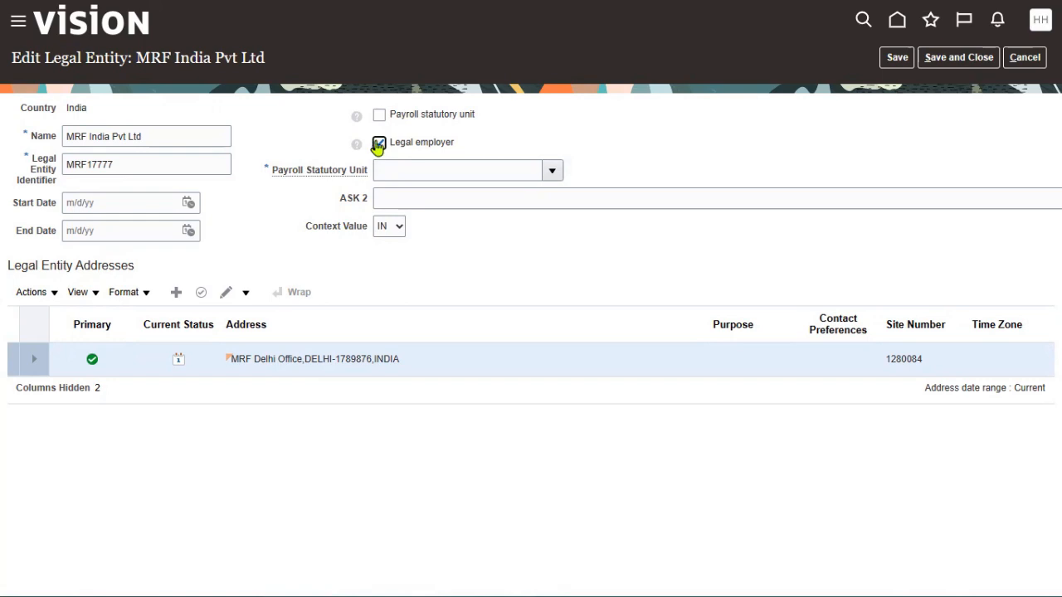
left_click(402, 116)
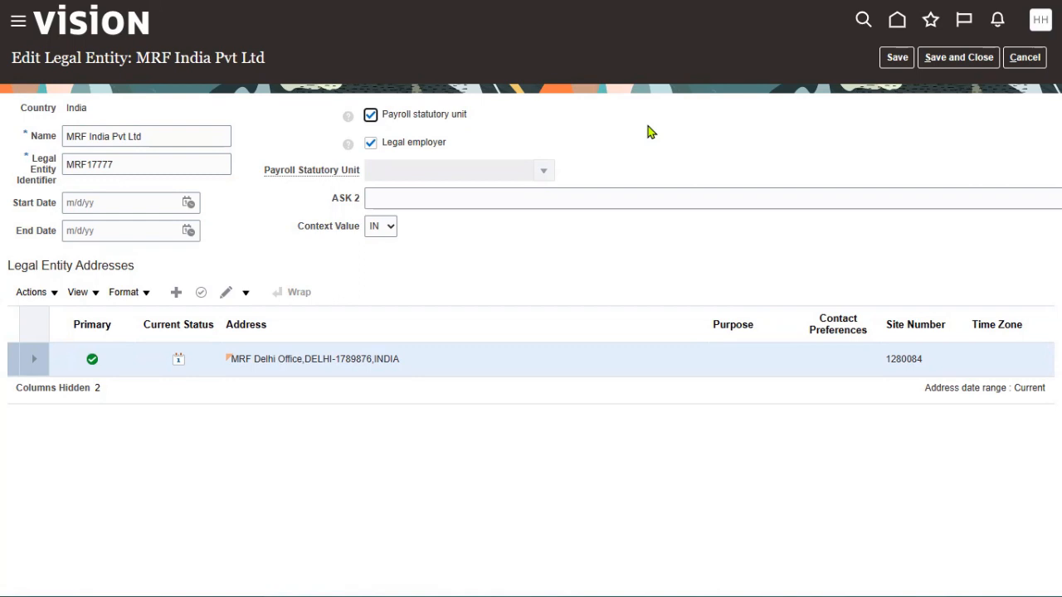
left_click(951, 65)
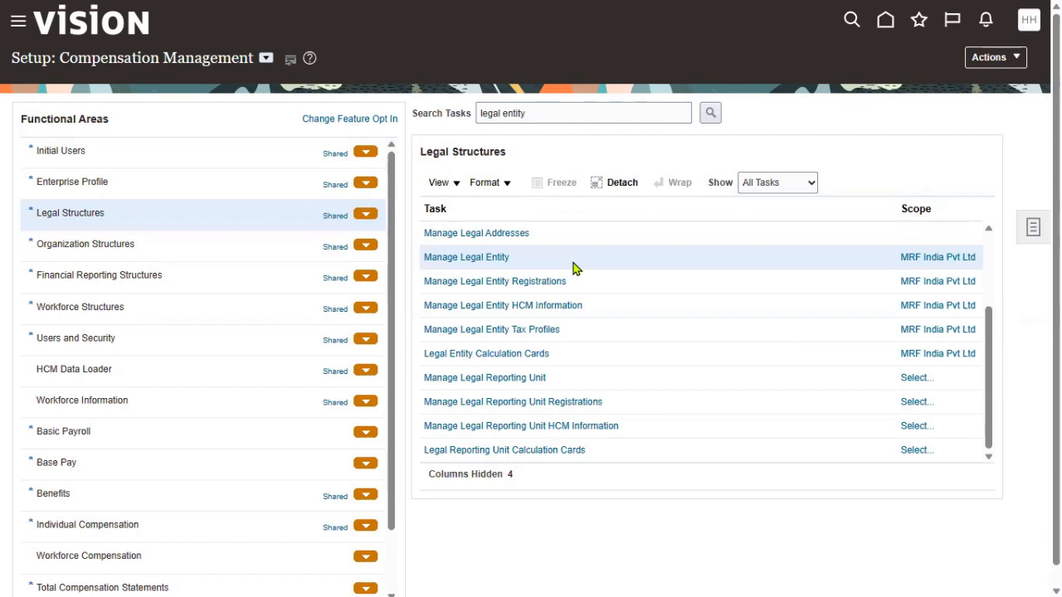
Step: Open Manage Legal Entity HCM Information for MRF India Pvt Ltd and start editing the record in Correct mode
left_click(639, 311)
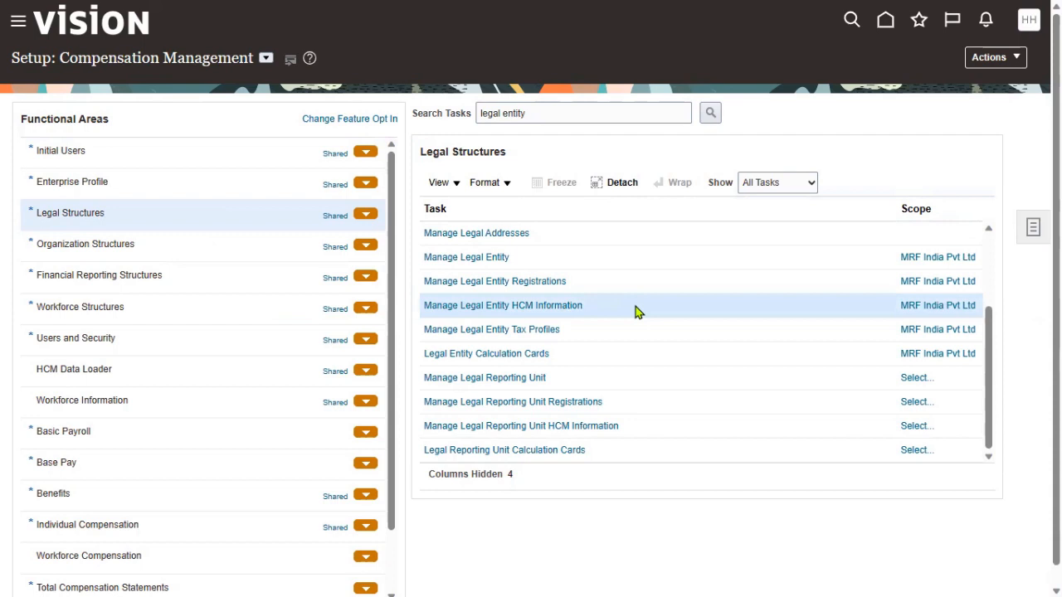
left_click(505, 306)
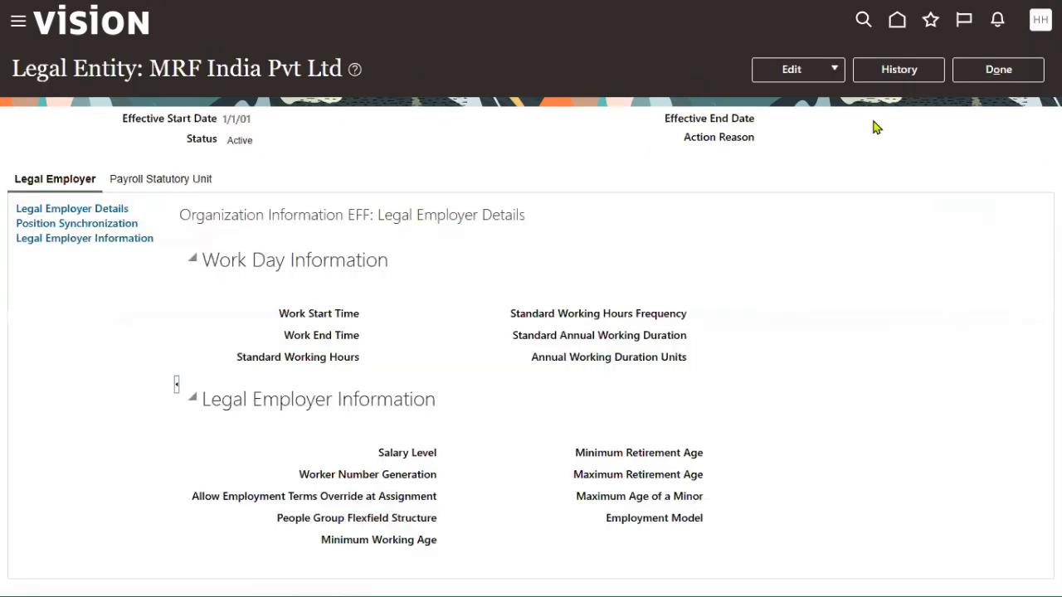
left_click(821, 71)
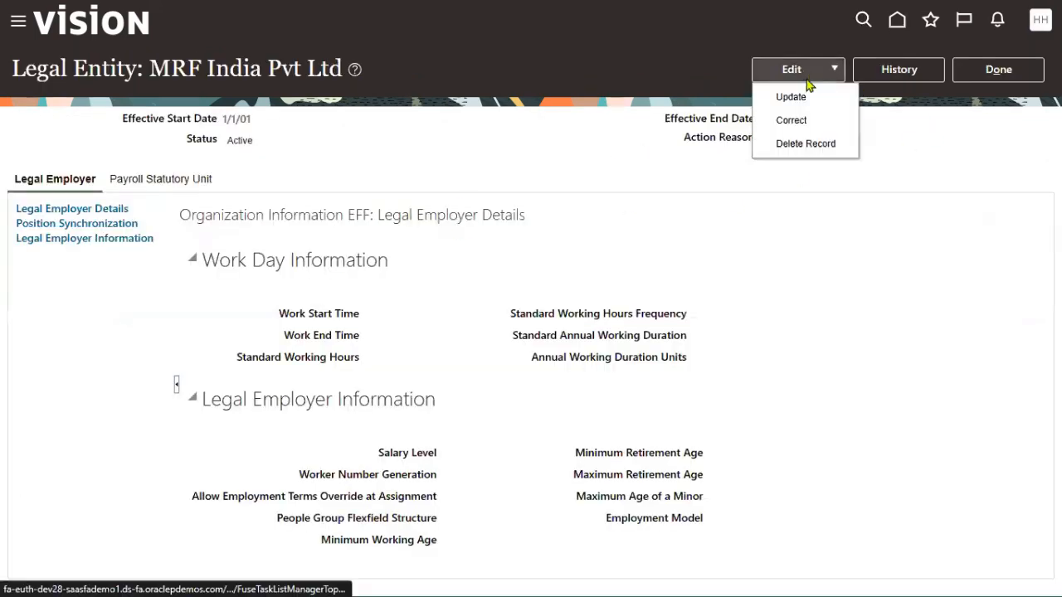
left_click(797, 122)
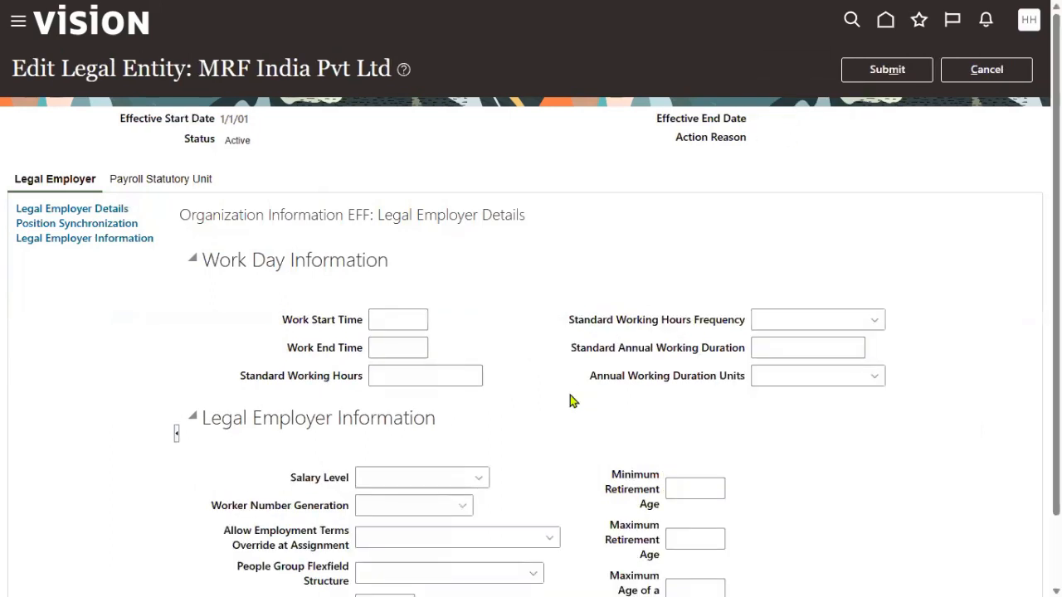
Step: Associate the payroll statutory unit with IN Legislative Data Group and submit the legal entity's HCM information
left_click(184, 178)
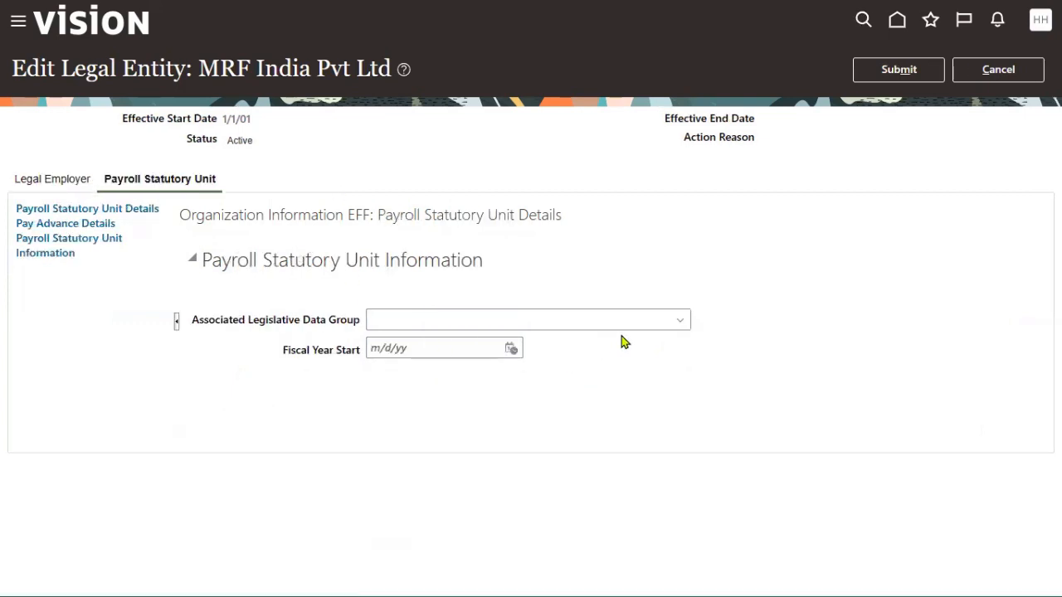
left_click_drag(207, 330, 362, 324)
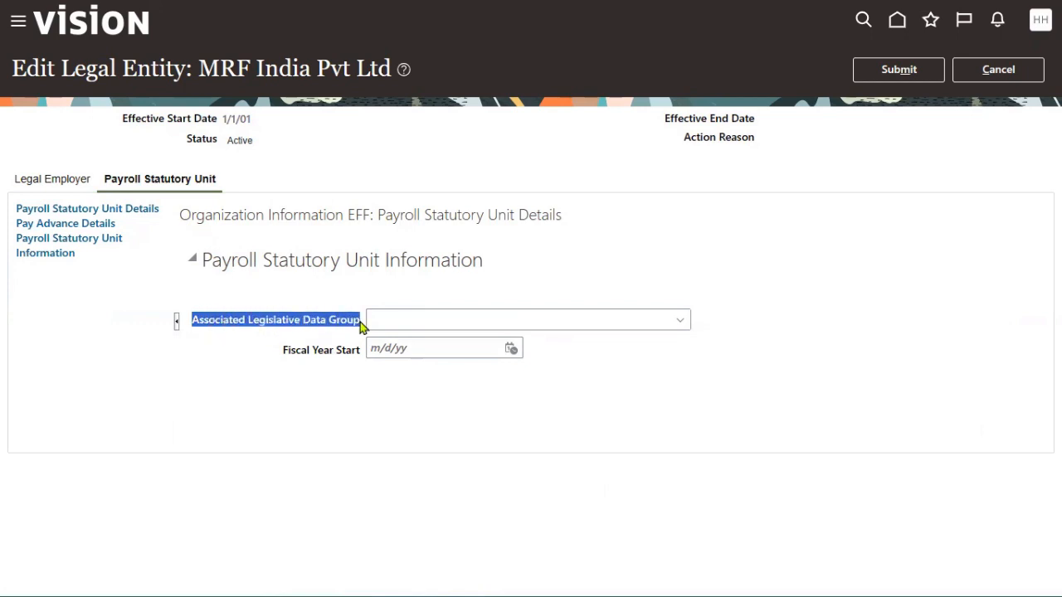
left_click(677, 321)
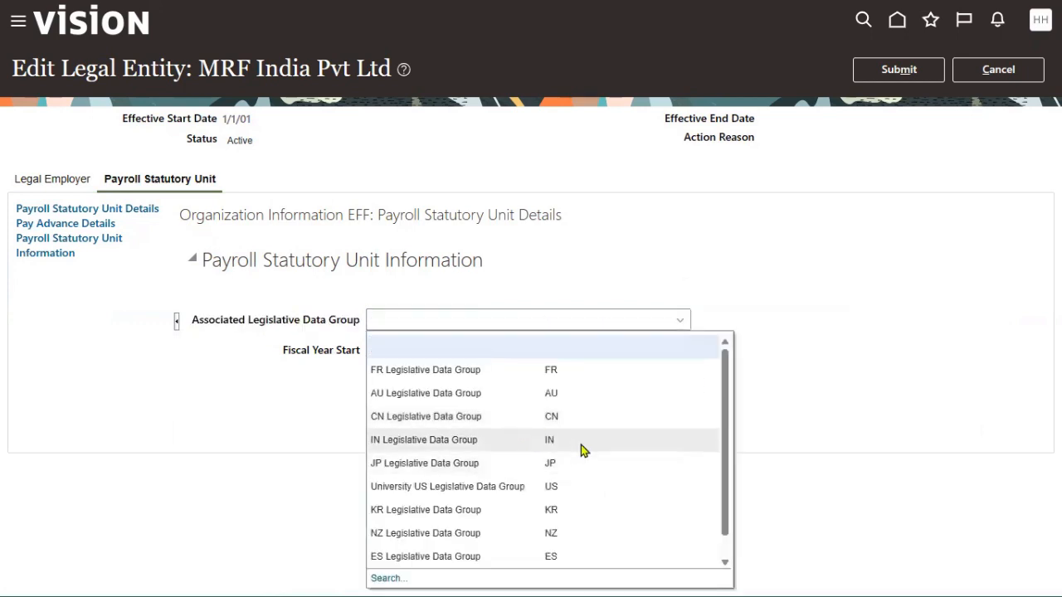
left_click(499, 440)
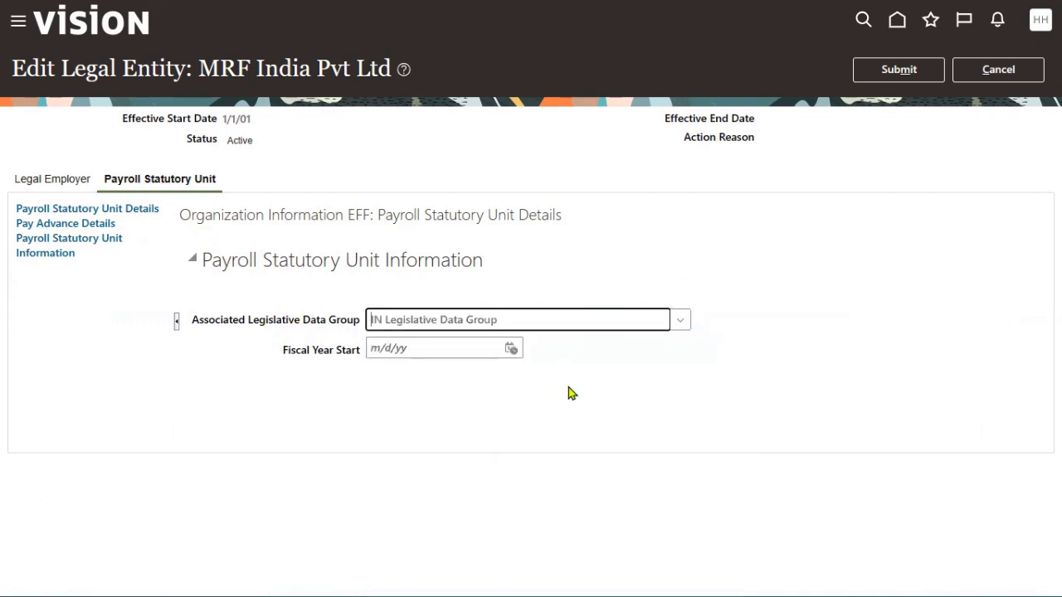
left_click(892, 73)
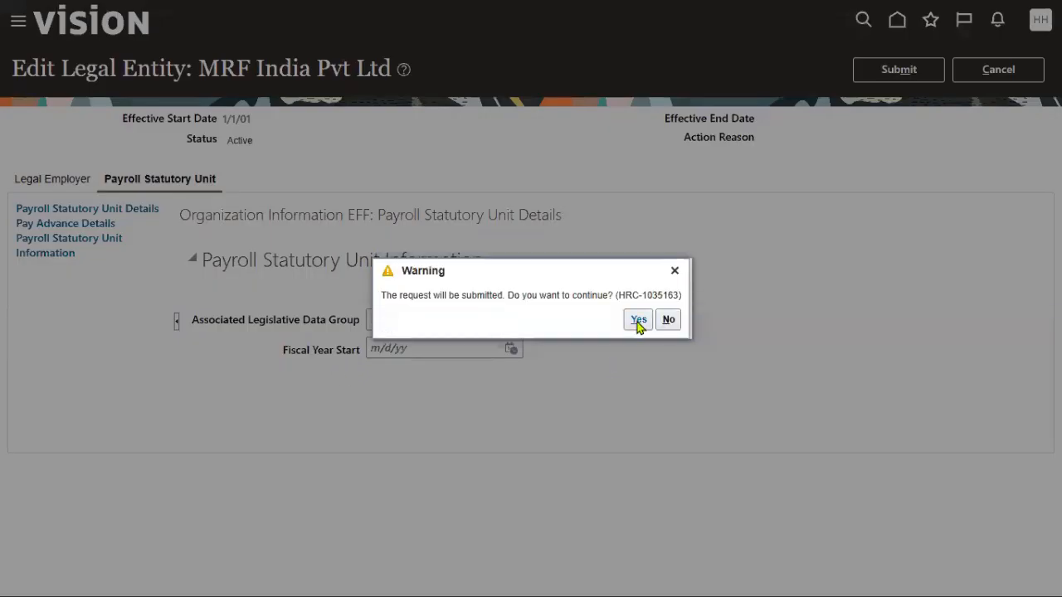
left_click(637, 321)
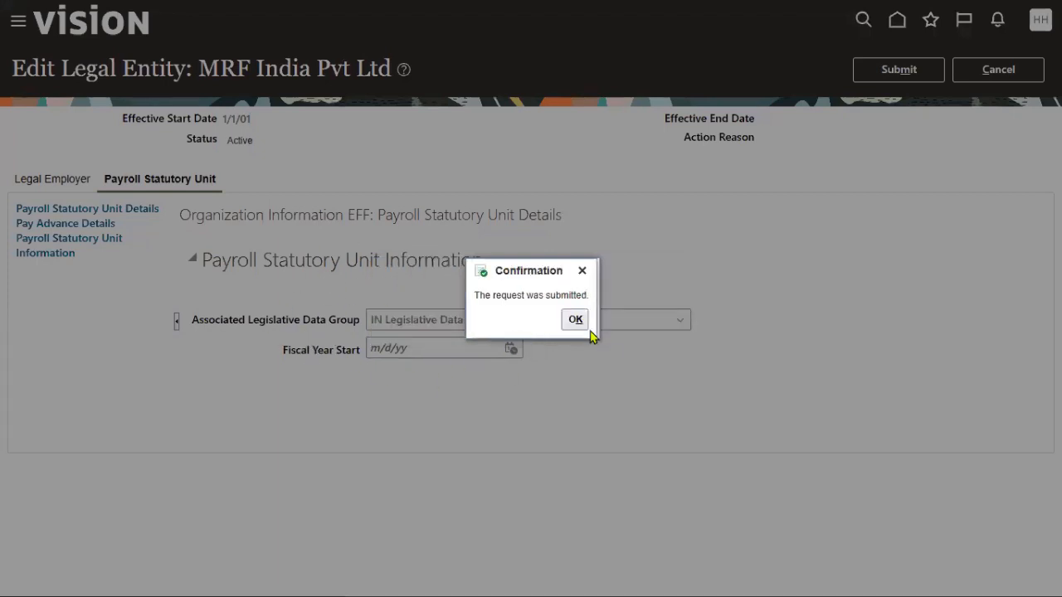
left_click(574, 321)
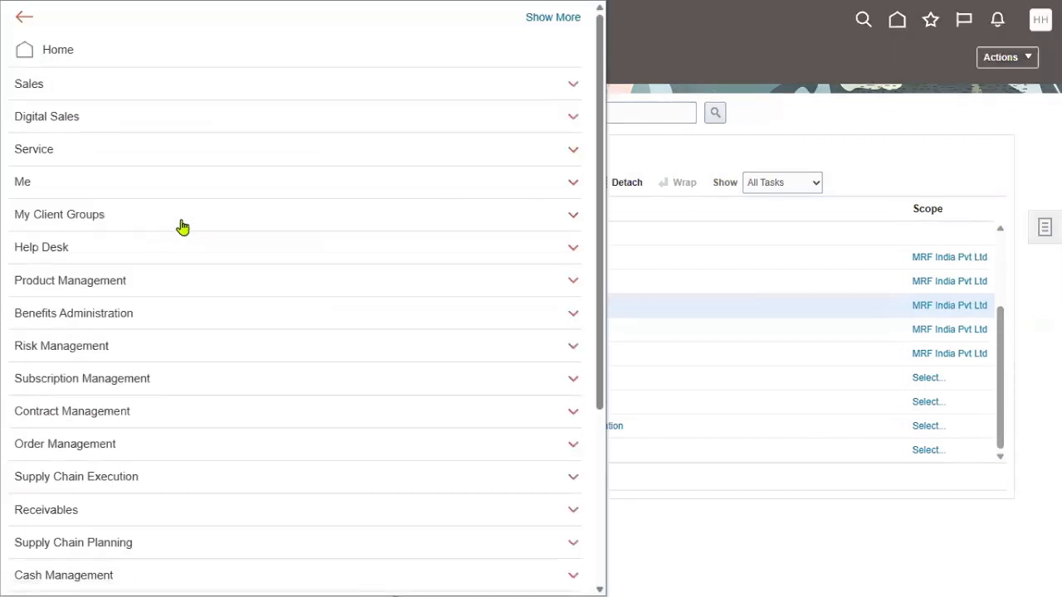
Step: Go to New Person under My Client Groups and start the Hire an Employee task
left_click(69, 218)
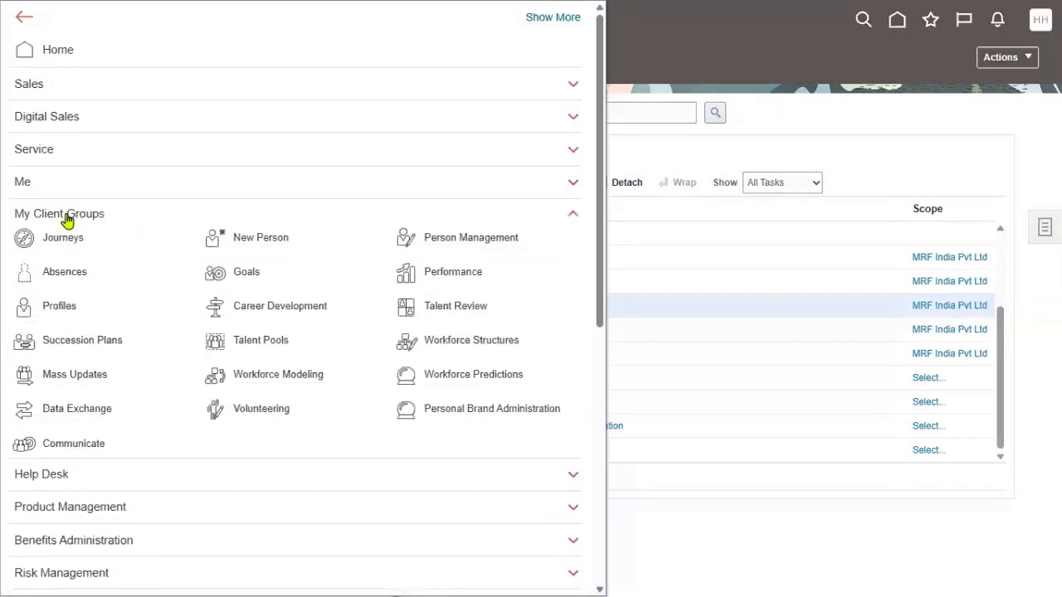
left_click(233, 240)
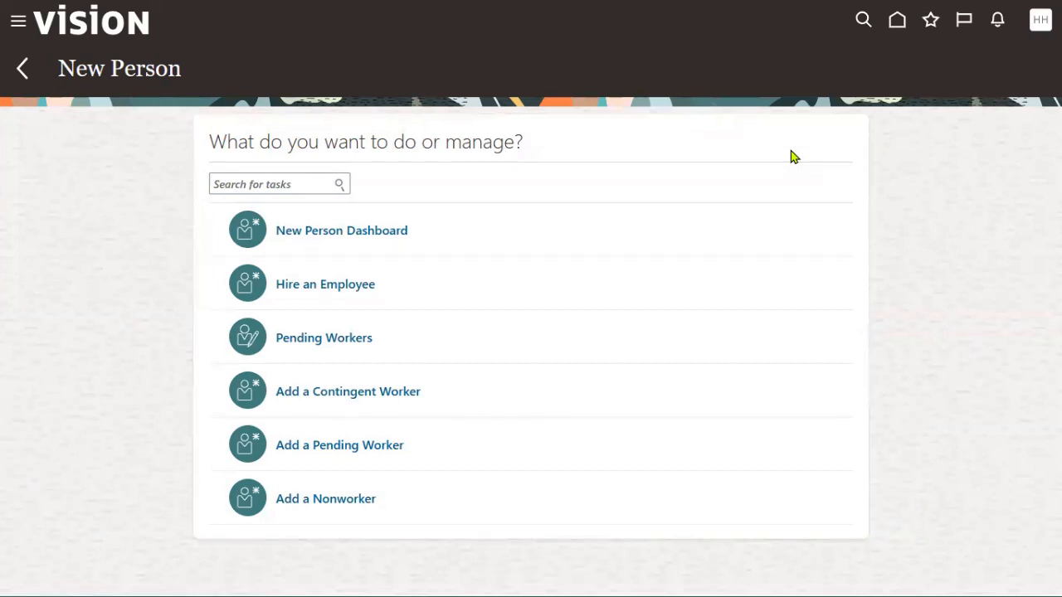
left_click(323, 286)
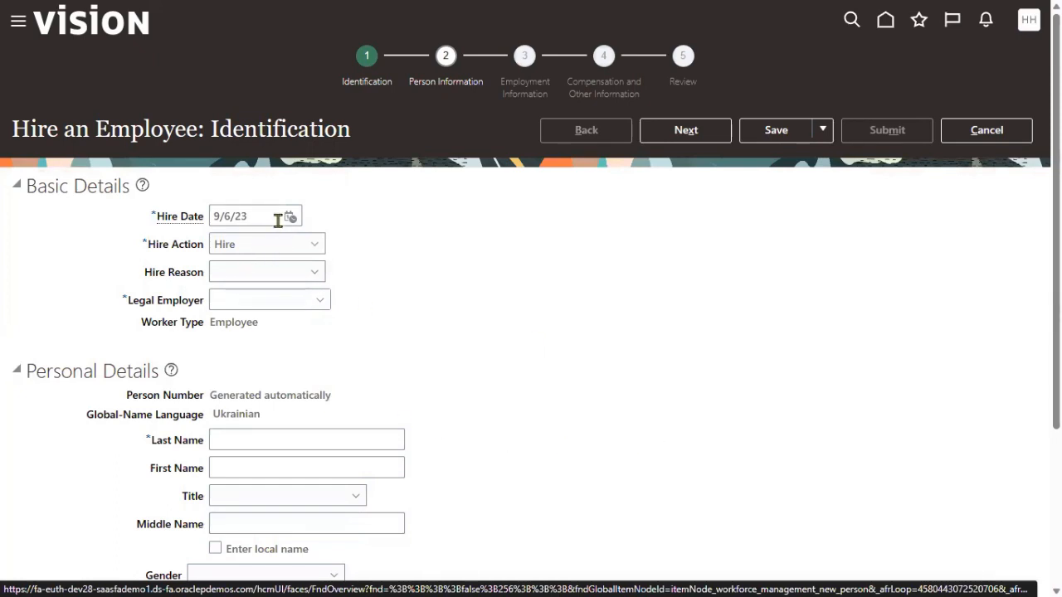
Step: Set the new employee's hire date to 1/1/23 and the hire reason to Hire to fill vacant position
left_click(291, 216)
left_click(375, 248)
left_click(358, 265)
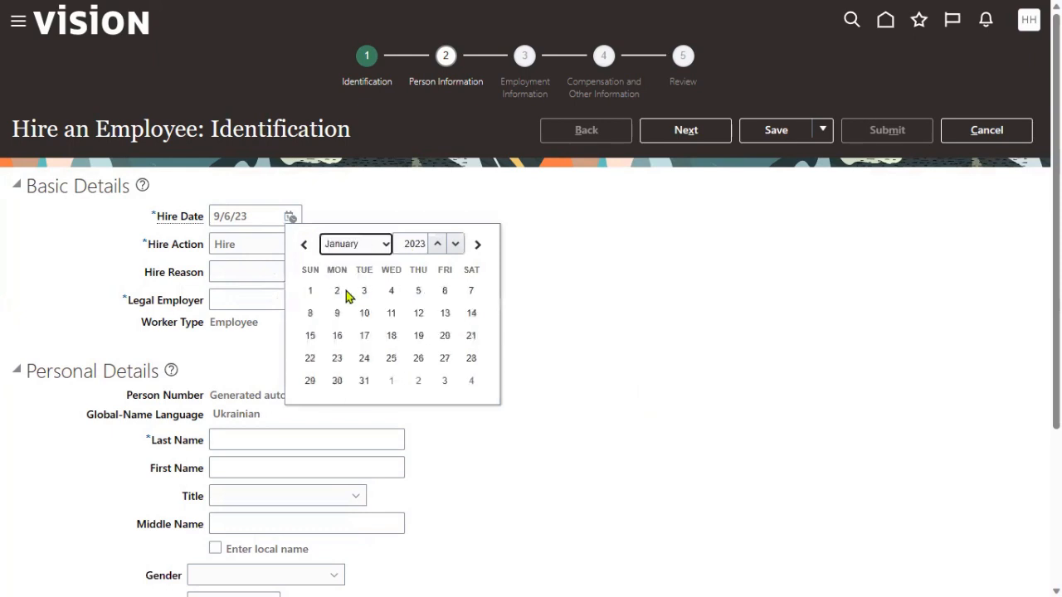
left_click(309, 290)
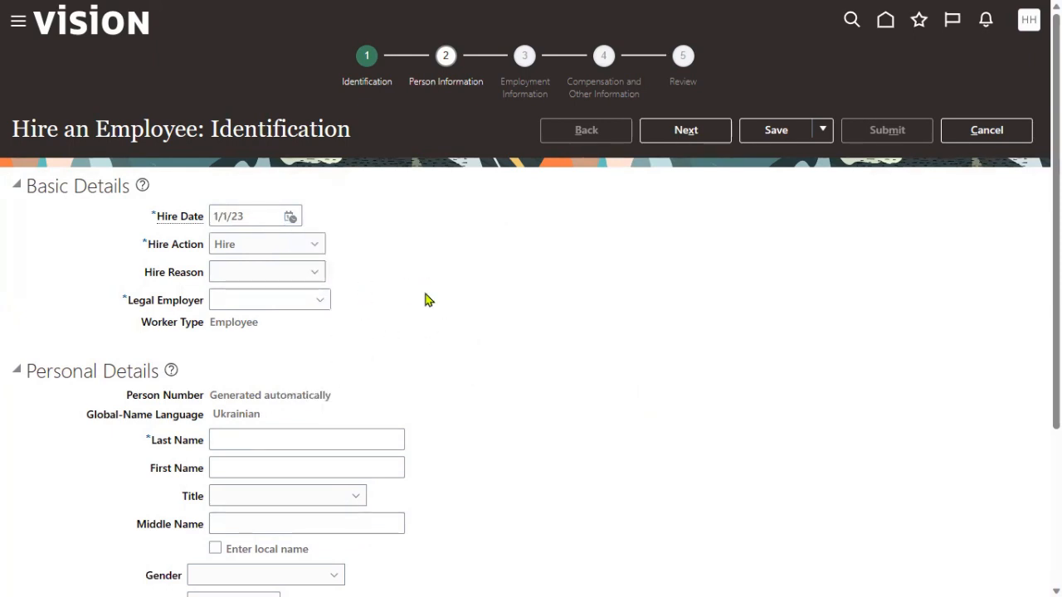
left_click(273, 273)
left_click(242, 308)
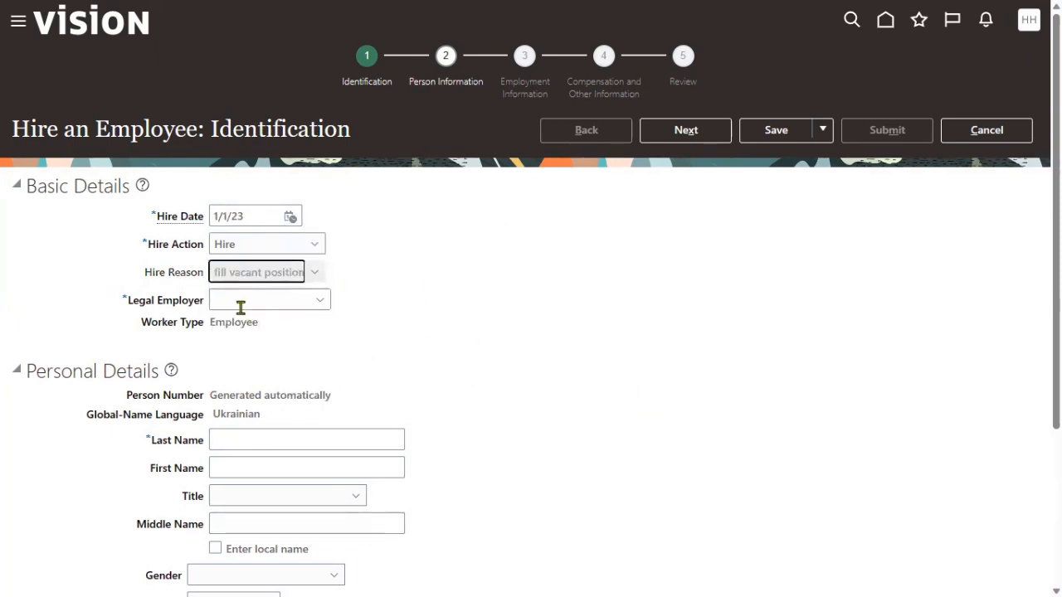
Step: Choose MRF India Pvt Ltd as the legal employer for the new hire
left_click(242, 304)
type("MRF")
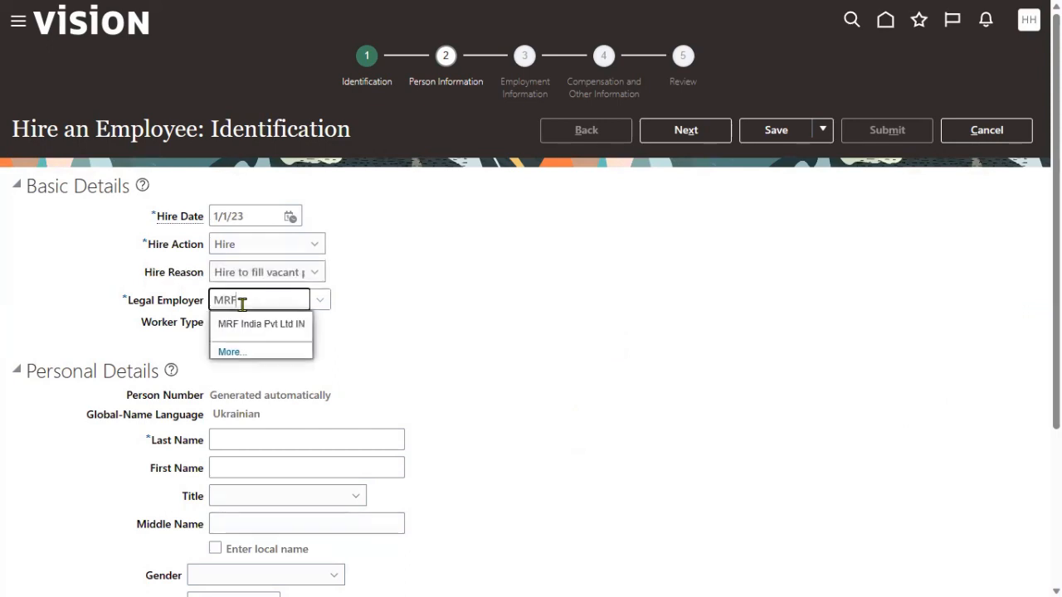
left_click(251, 324)
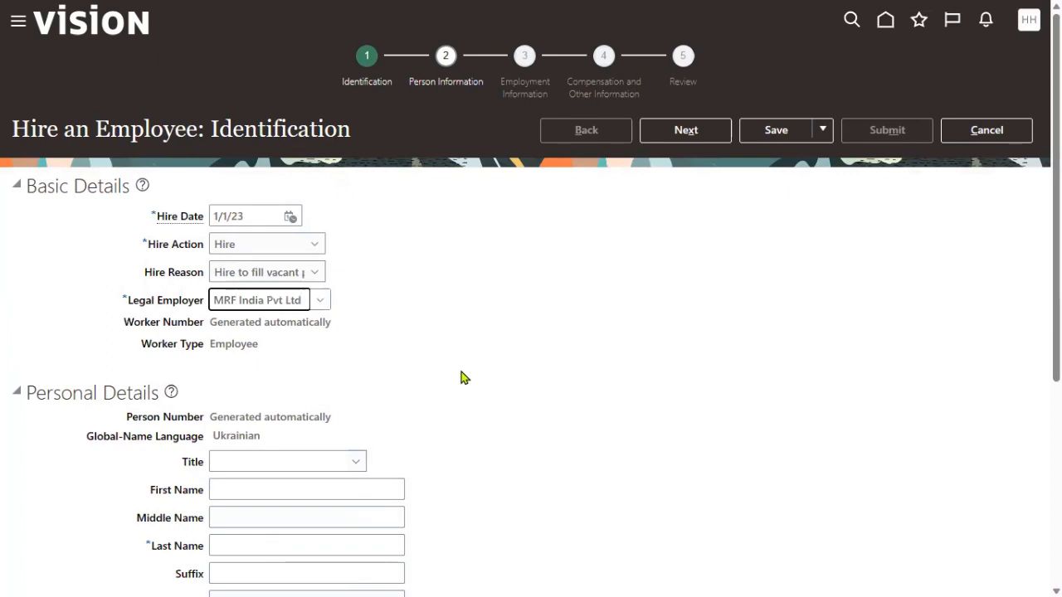
Step: Set the employee's title to Mr. and enter the first, middle and last names in the personal details
scroll(218, 301, "down", 3)
left_click(259, 287)
left_click(229, 368)
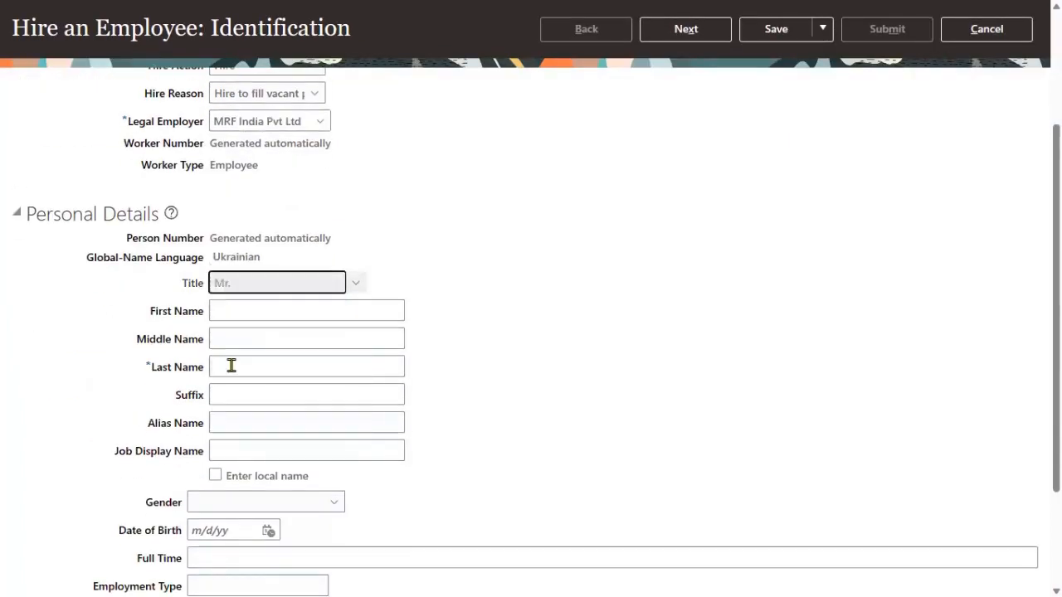
left_click(247, 310)
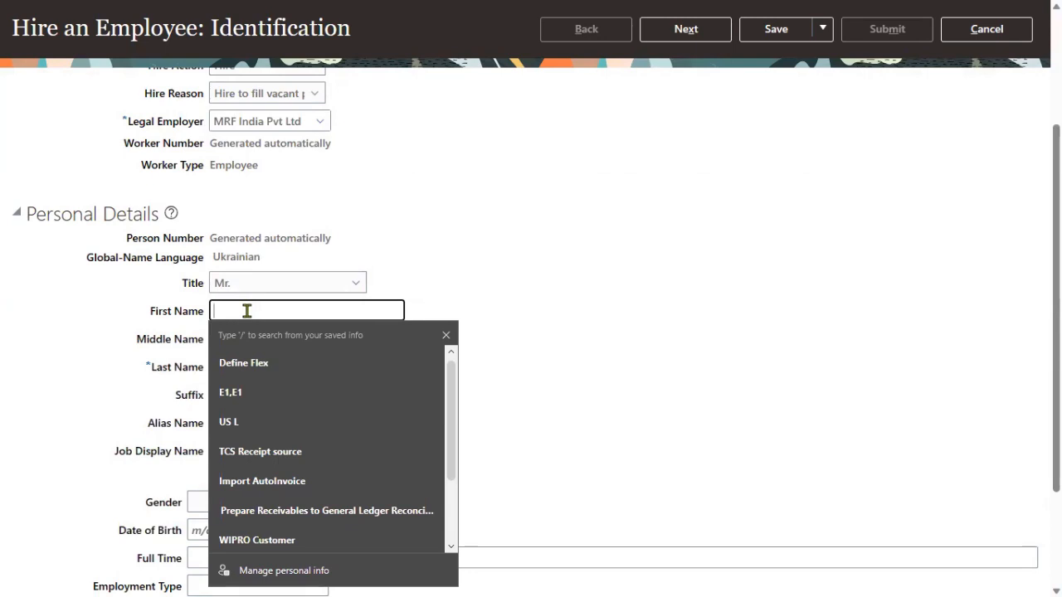
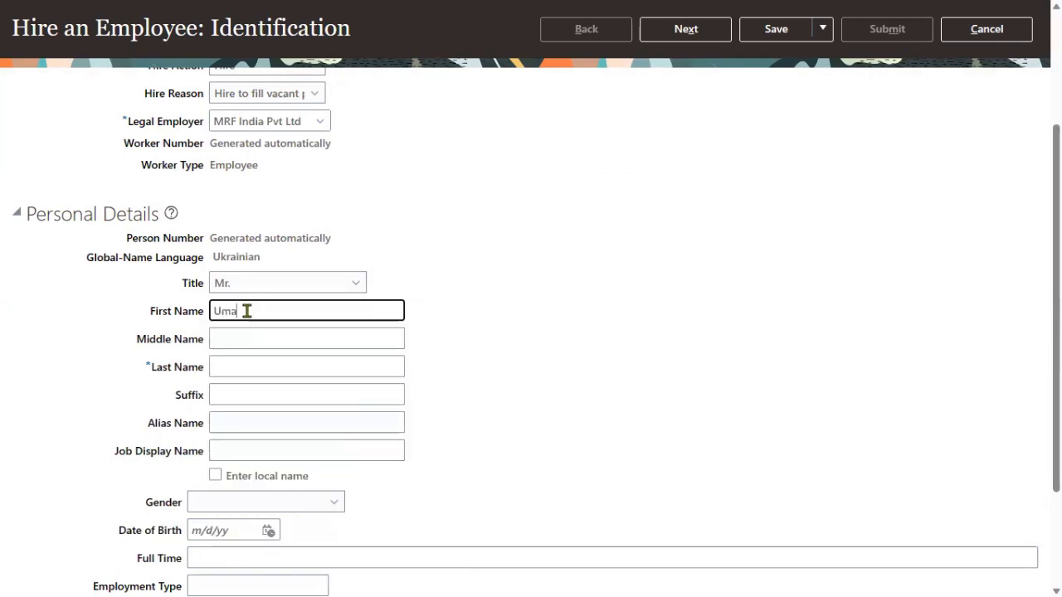
key("Tab")
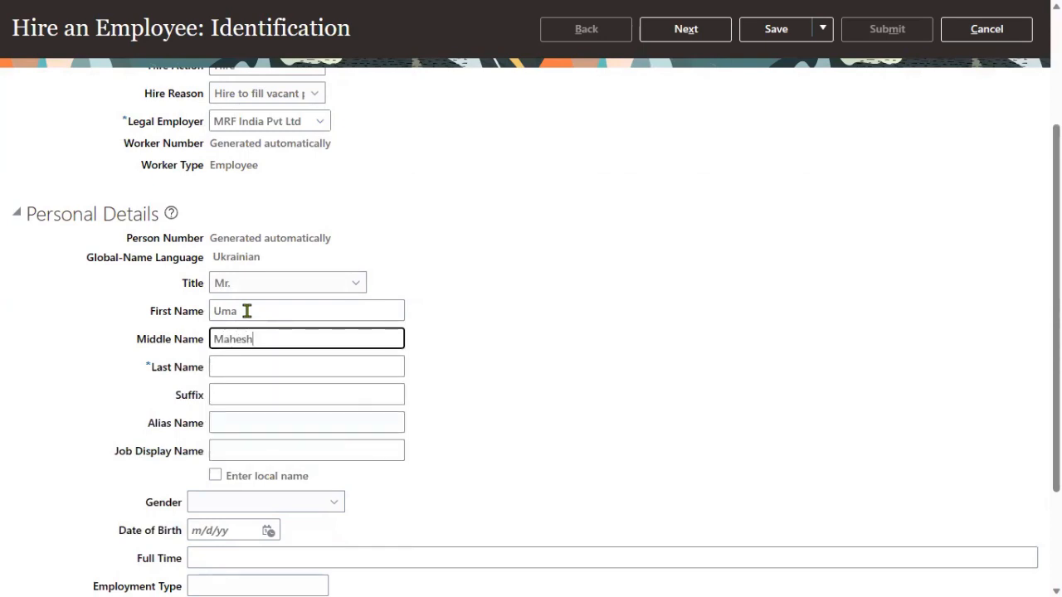
key("Tab")
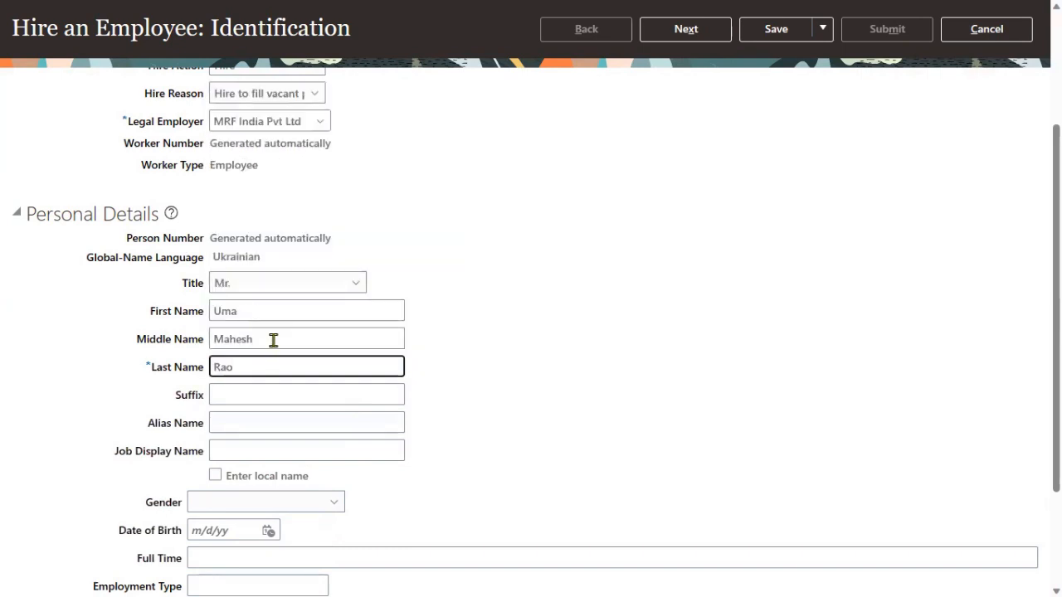
left_click(274, 340)
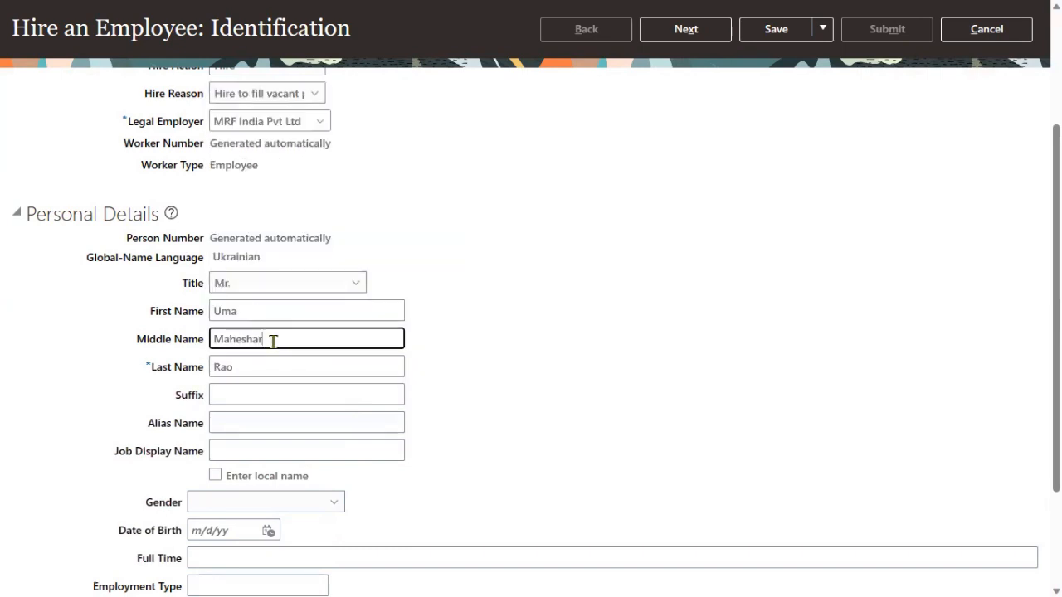
left_click(530, 371)
Step: Set the employee's gender to Male and enter the date of birth
scroll(531, 377, "down", 1)
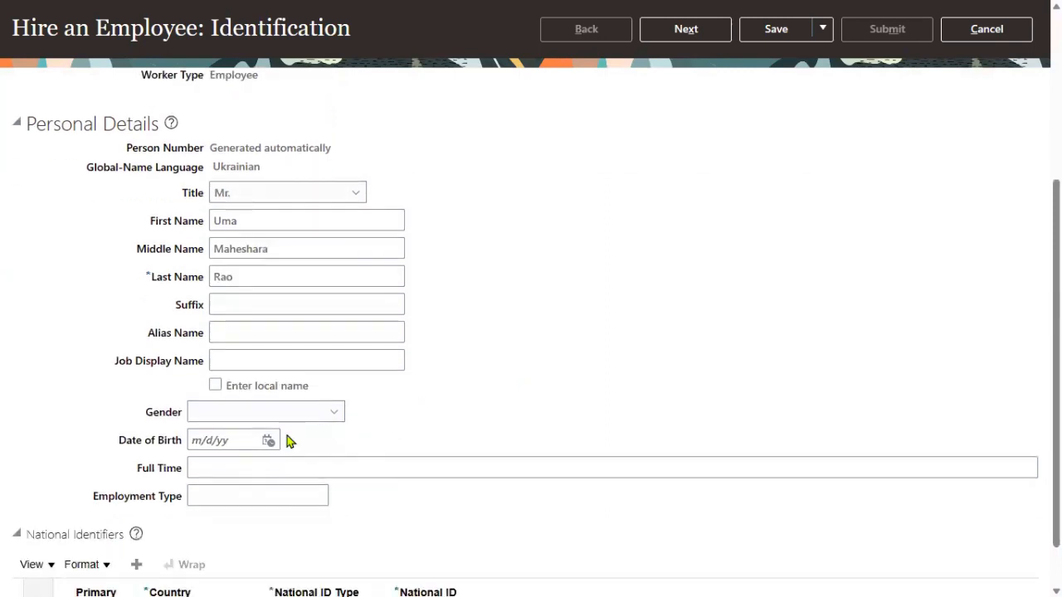
left_click(277, 412)
left_click(230, 479)
left_click(235, 440)
type("1/1/198")
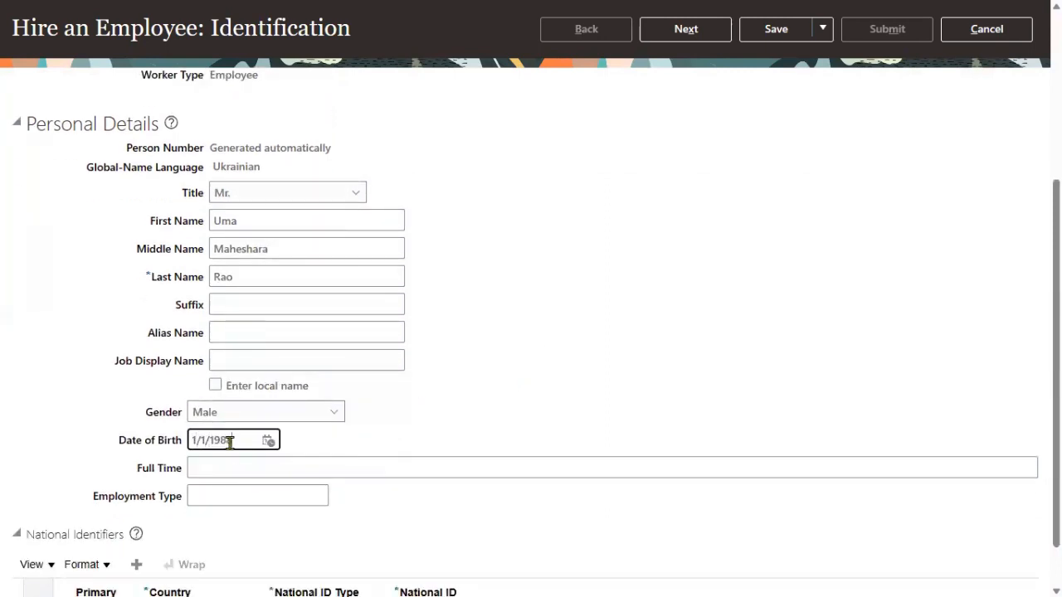
type("8")
left_click(670, 362)
scroll(661, 374, "down", 1)
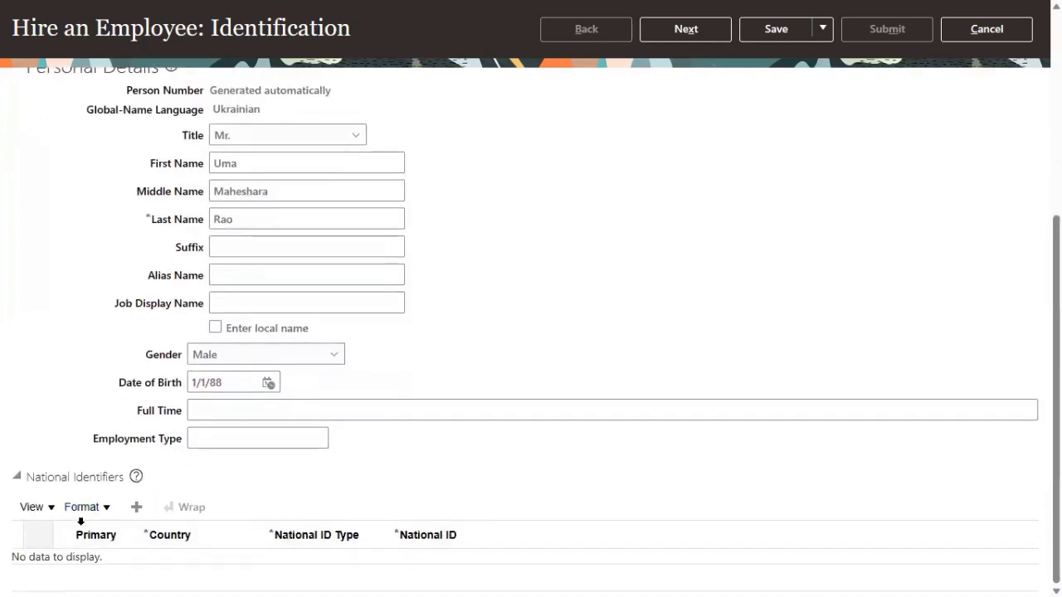
Step: Add an AADHAAR Card national identifier for India, enter its ID number, and continue to the person information
left_click(133, 510)
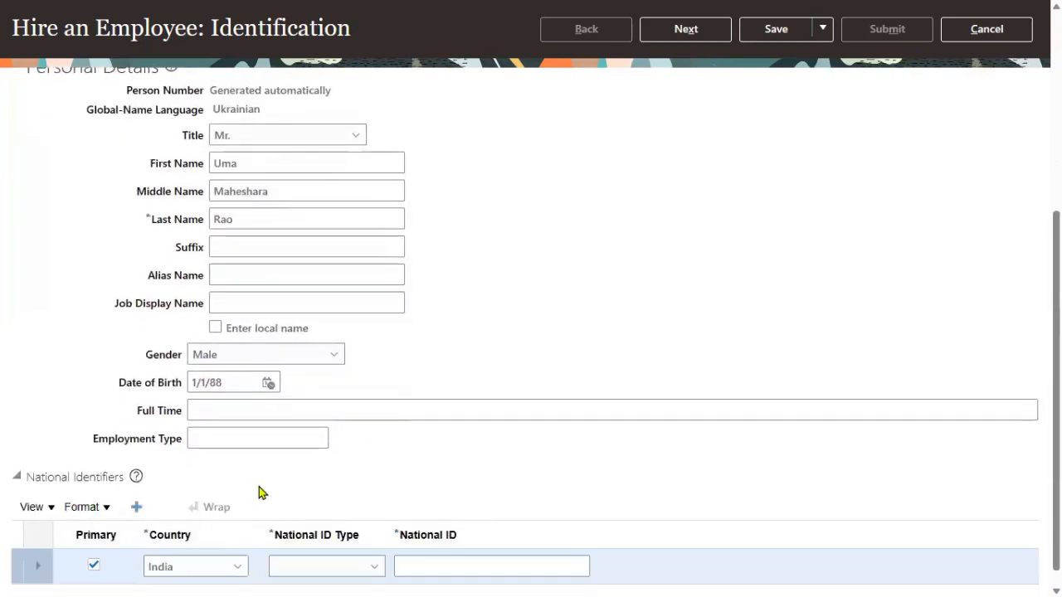
left_click(289, 567)
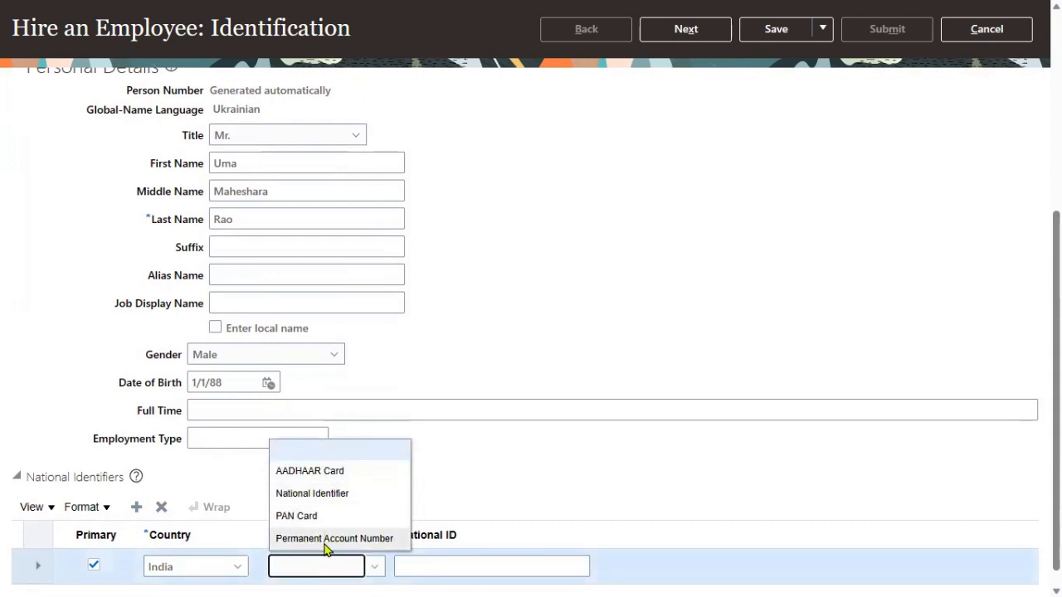
left_click(332, 471)
left_click(443, 565)
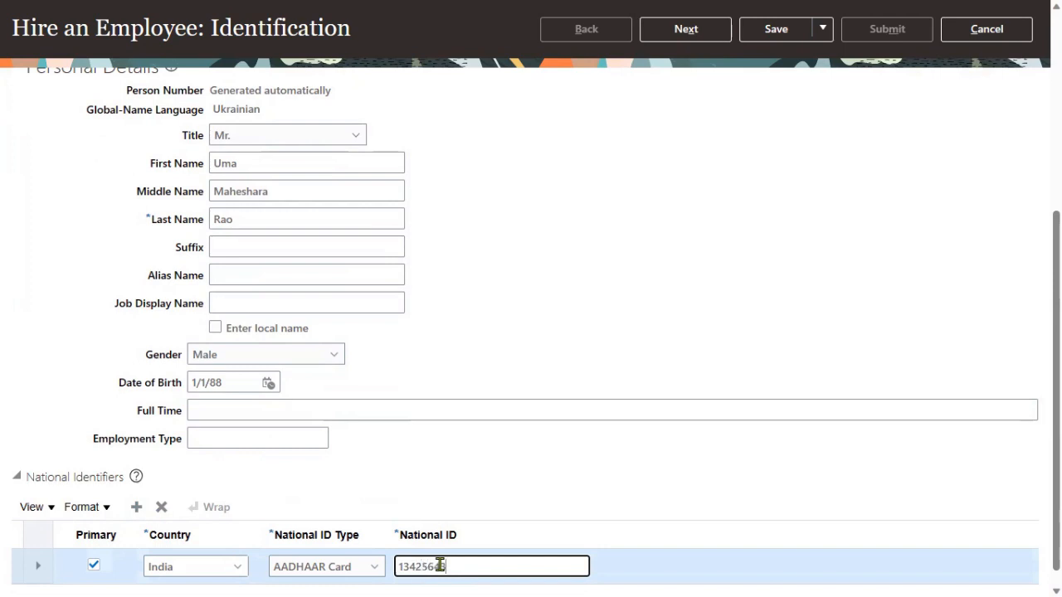
left_click(616, 310)
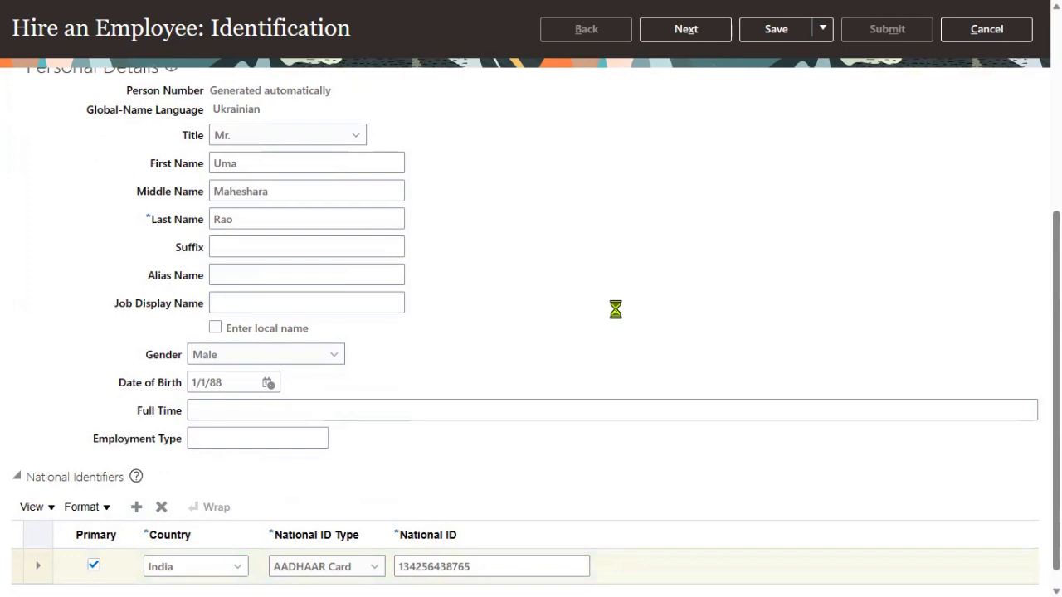
scroll(616, 316, "up", 6)
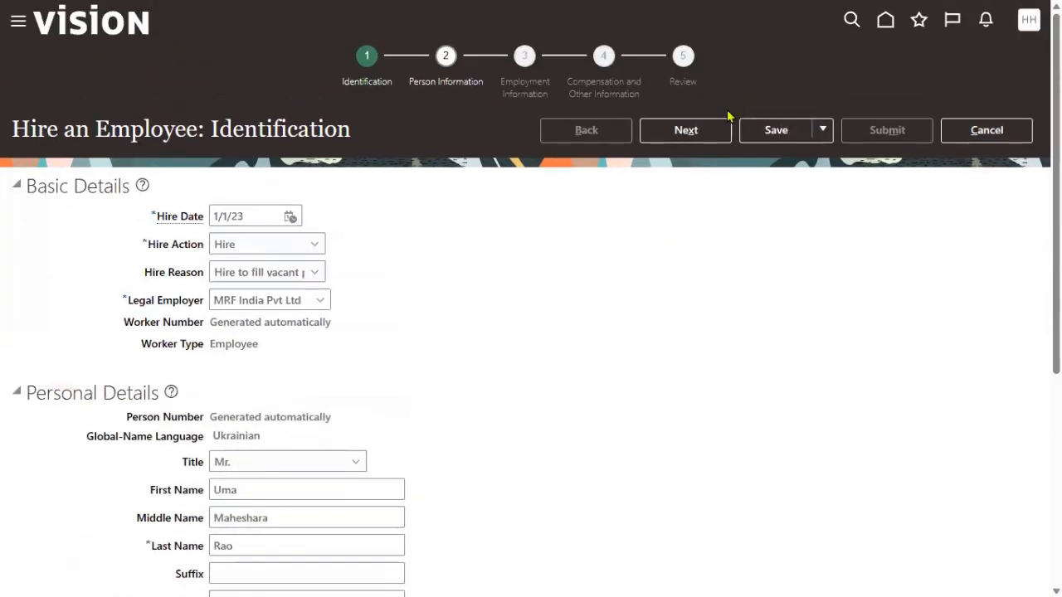
left_click(698, 137)
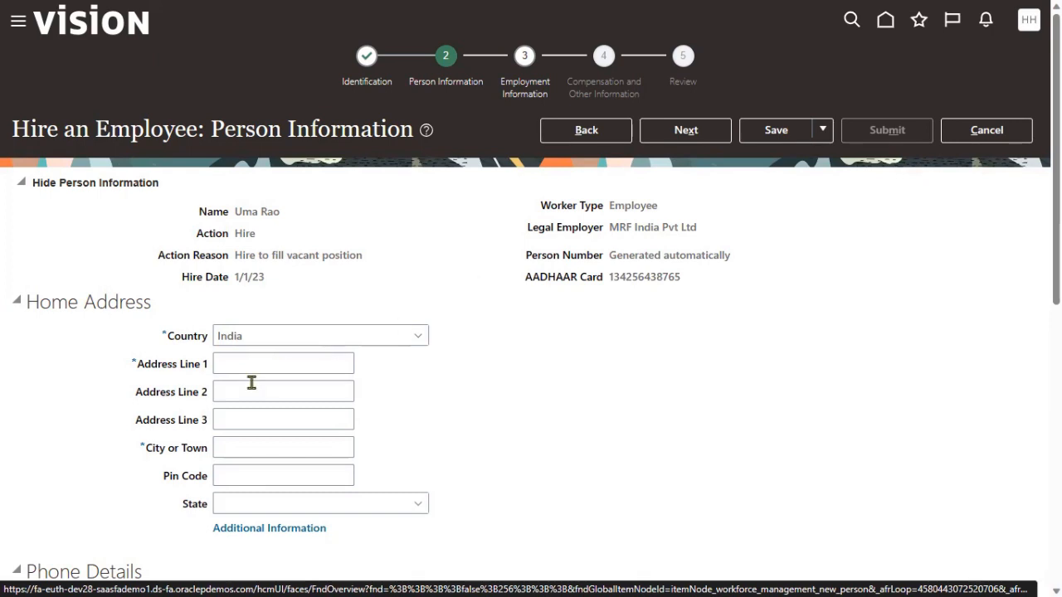
Step: Fill in the employee's home address with the first address line, city and pin code
left_click(264, 363)
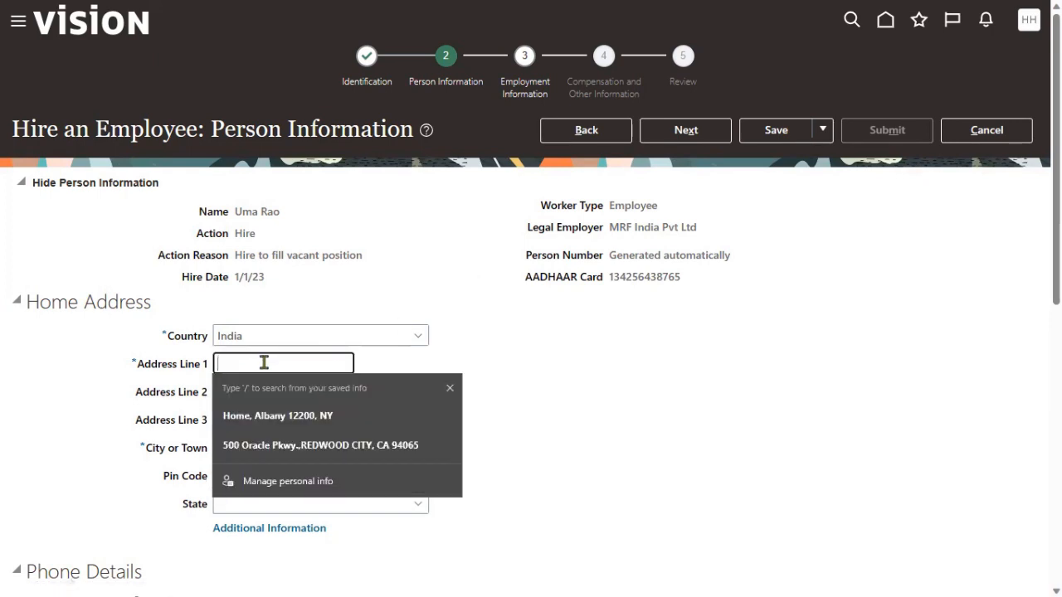
type("Hyderabad")
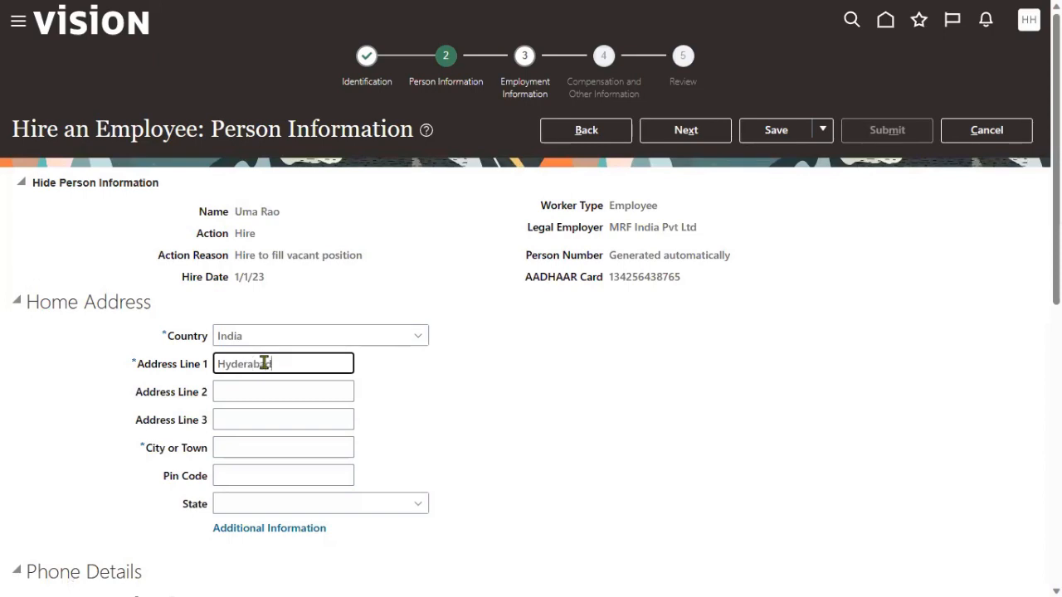
key("Tab")
key("Tab")
key("Tab")
type("Hyderabad")
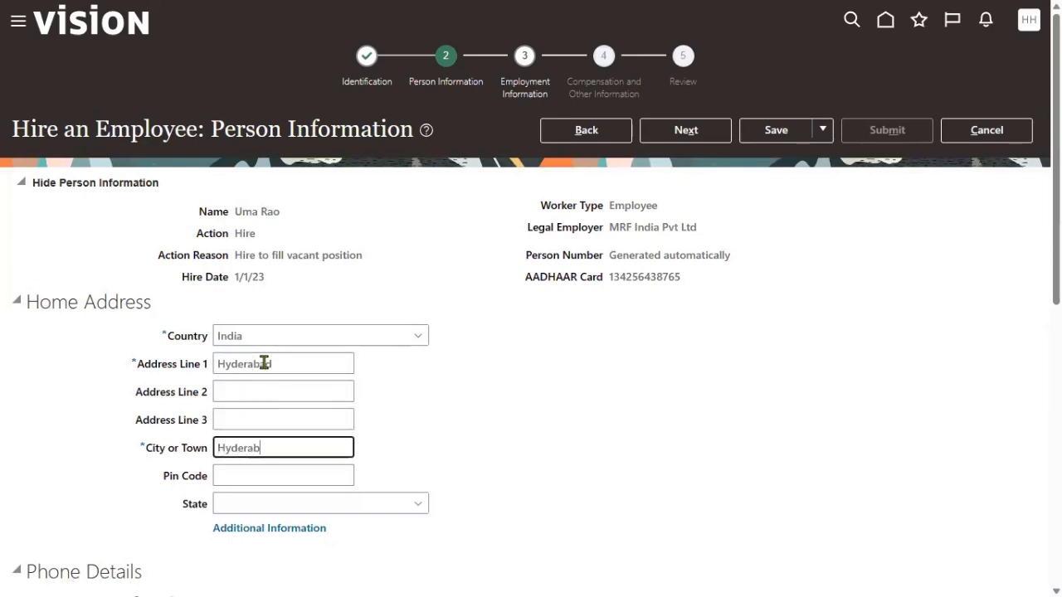
key("Tab")
type("500")
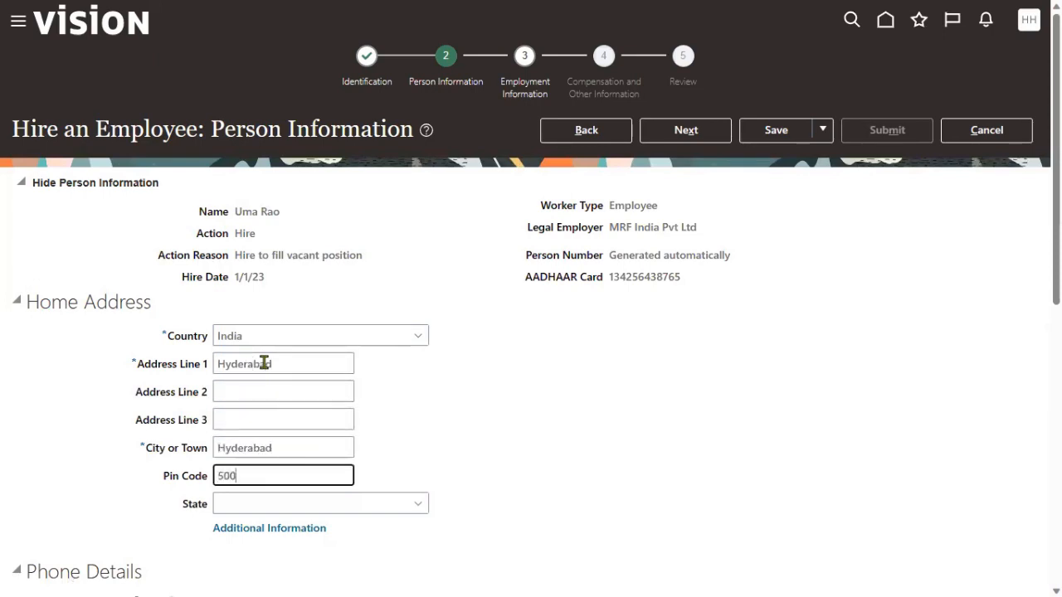
type("072")
left_click(489, 454)
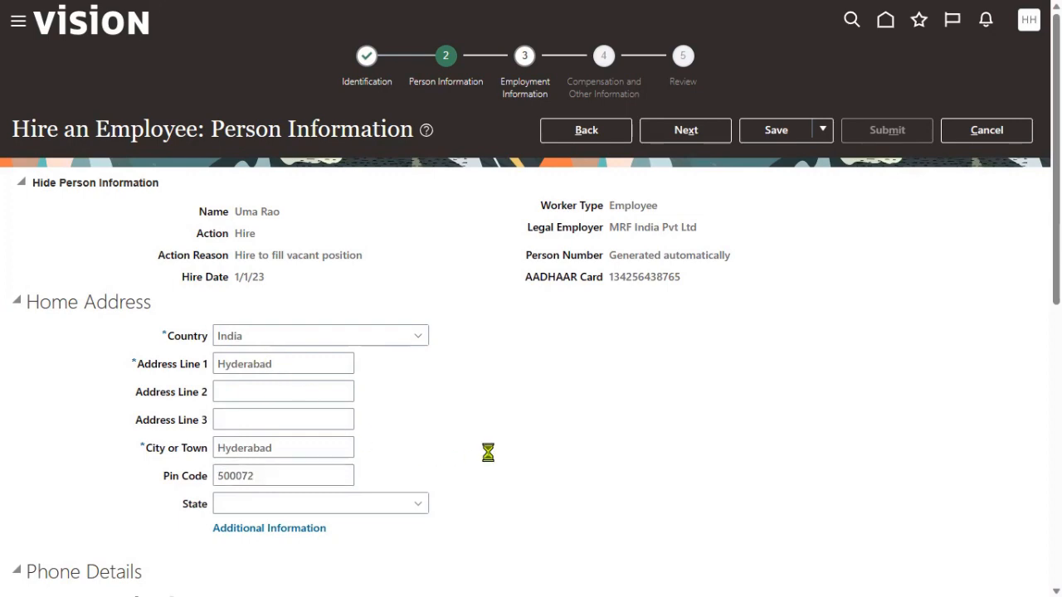
Step: Set the legislative information to marital status Divorced, religion Hinduism and highest education level Masters Post Graduate
scroll(443, 517, "down", 2)
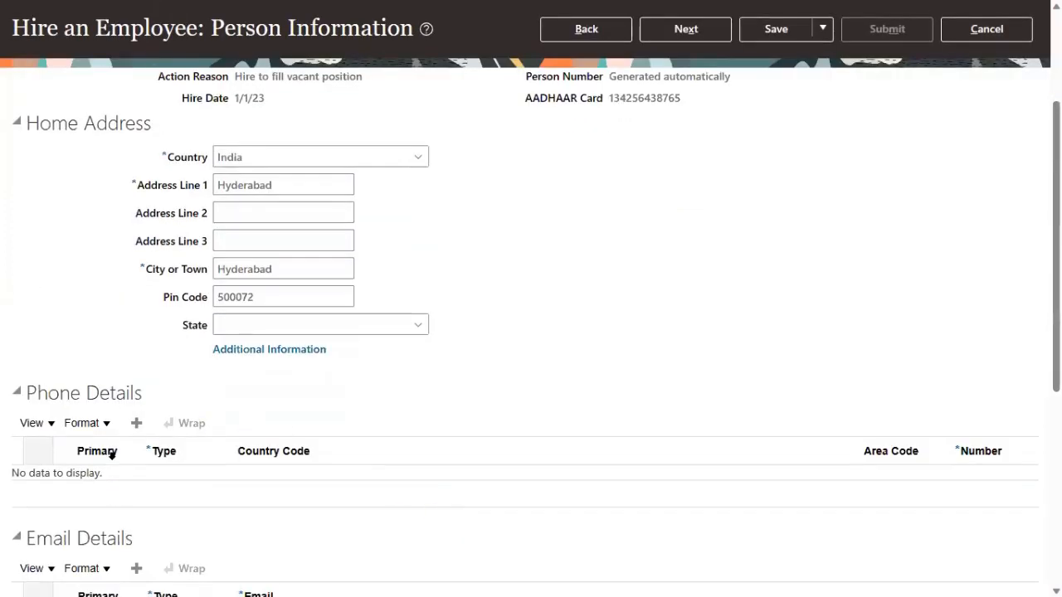
scroll(116, 507, "down", 1)
scroll(117, 509, "down", 3)
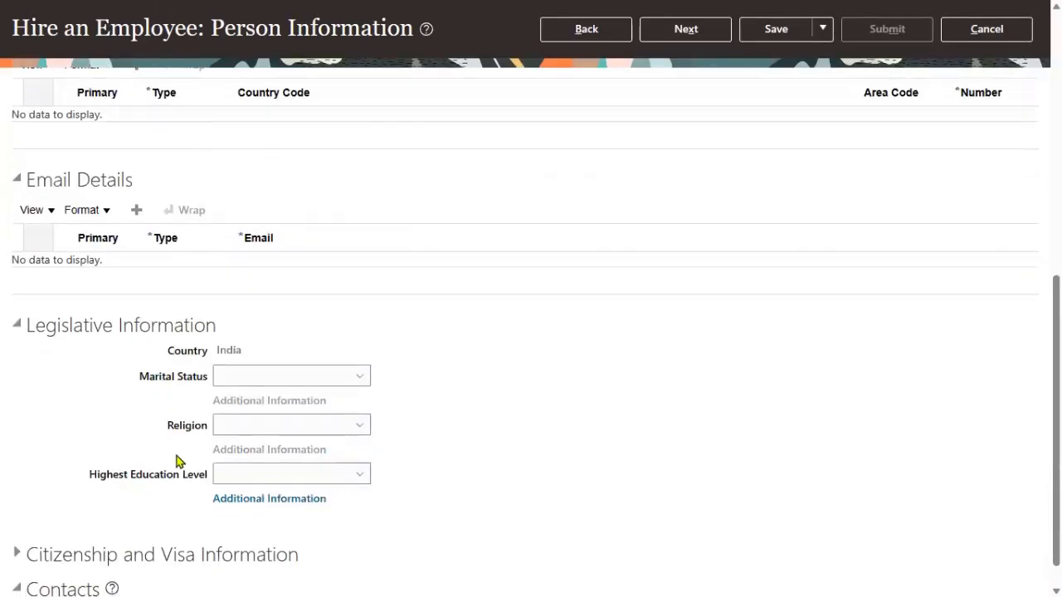
left_click(260, 379)
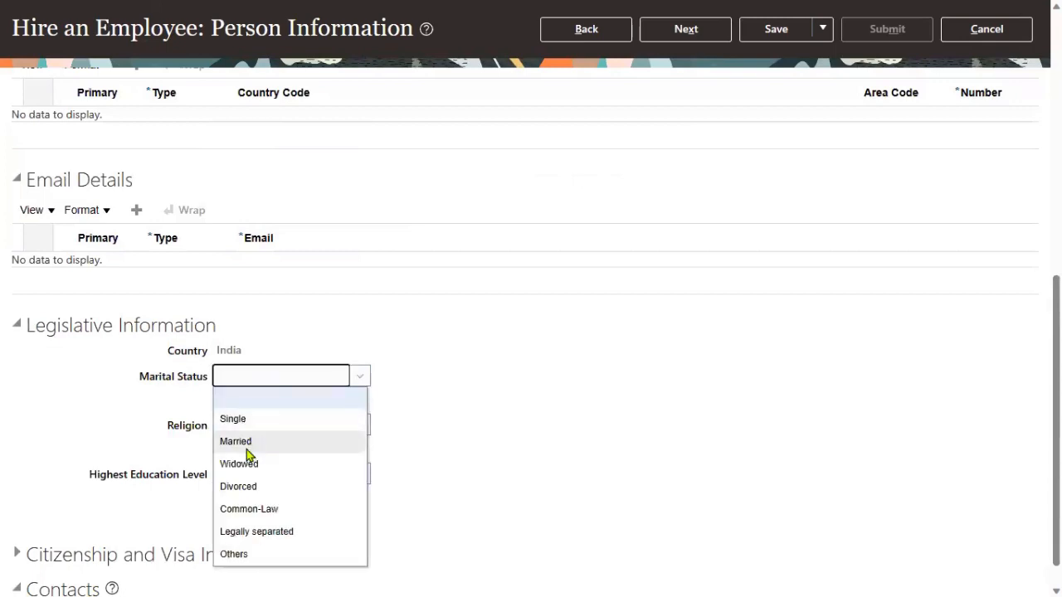
left_click(245, 488)
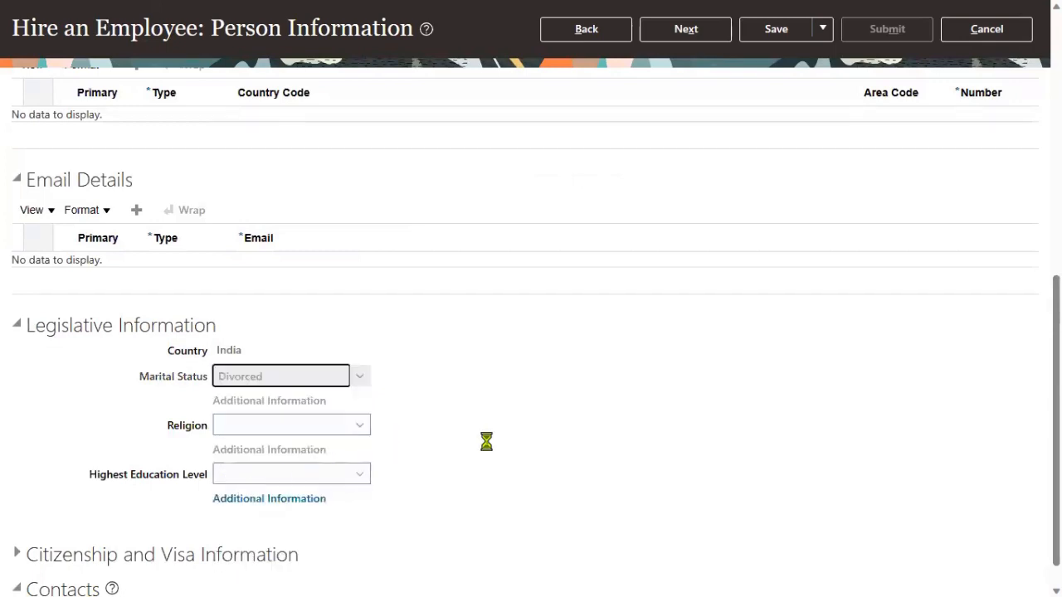
left_click(362, 426)
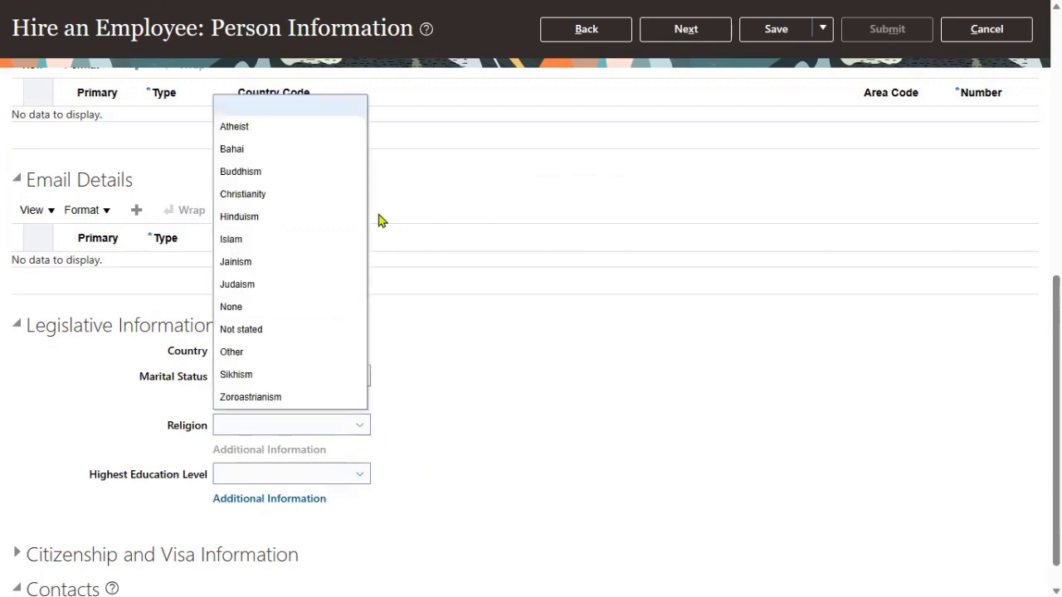
left_click(280, 220)
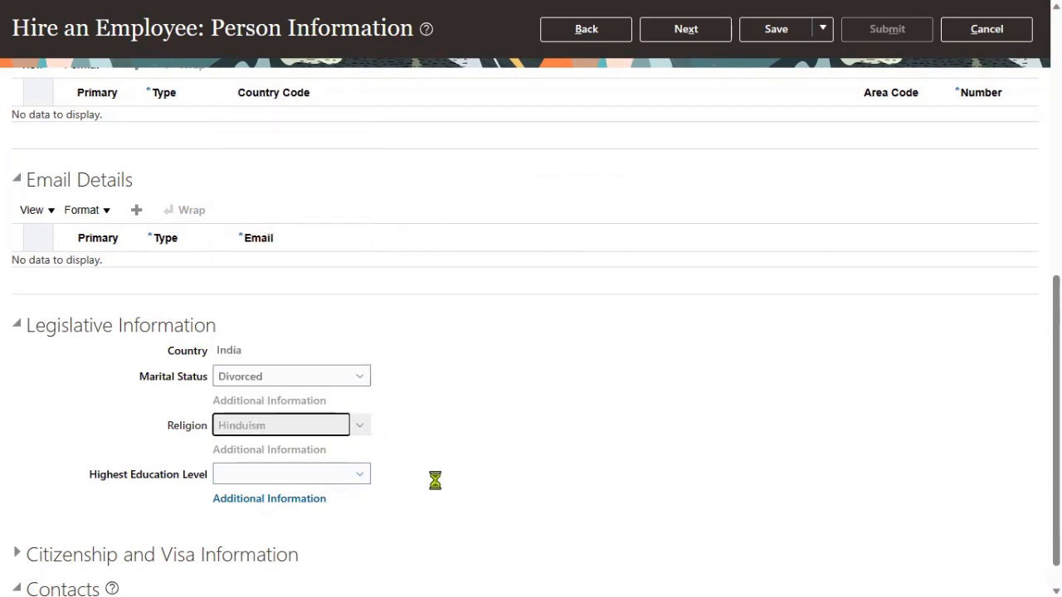
scroll(434, 481, "down", 1)
left_click(360, 440)
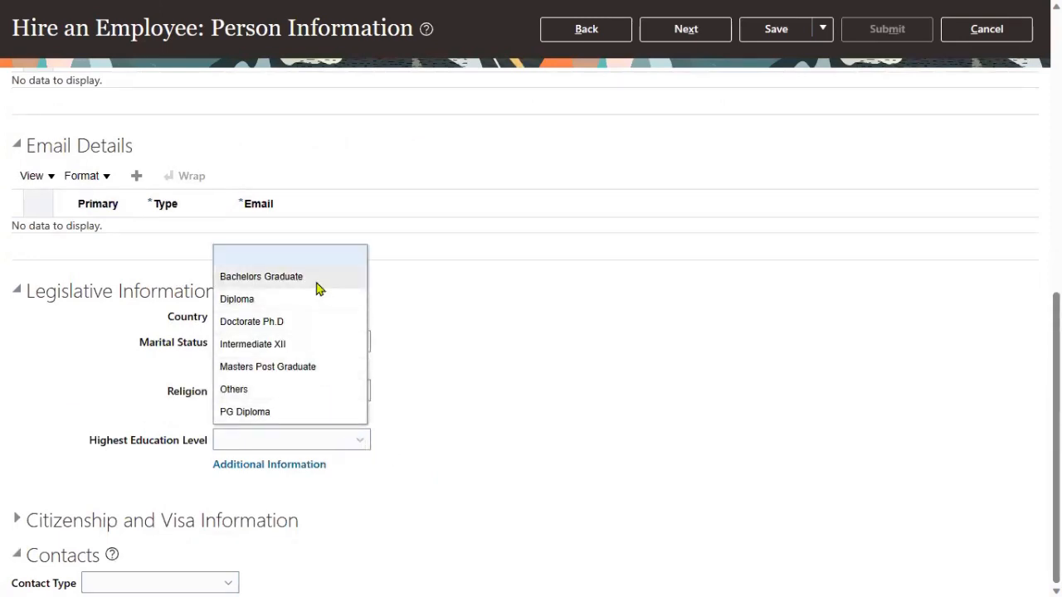
left_click(307, 368)
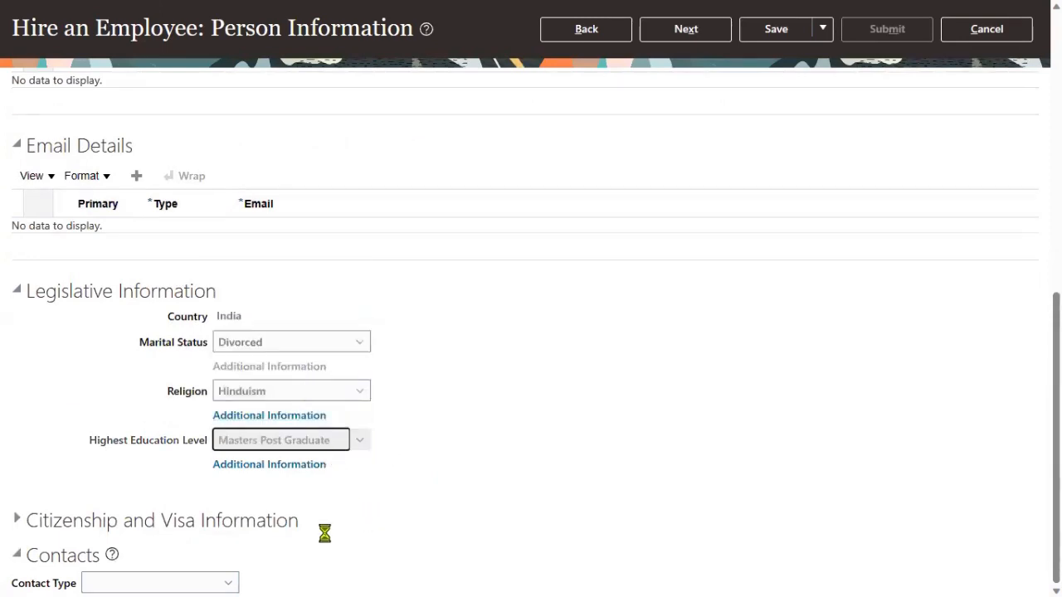
Step: Examine the citizenship, passport, visas and permits sections and the available contact types
left_click(17, 521)
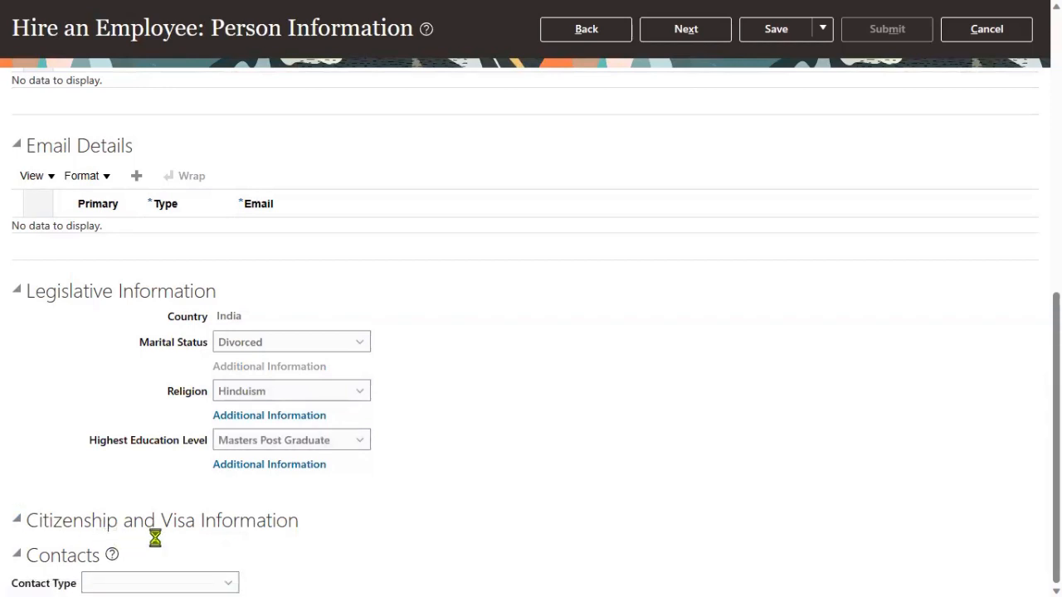
scroll(177, 531, "down", 3)
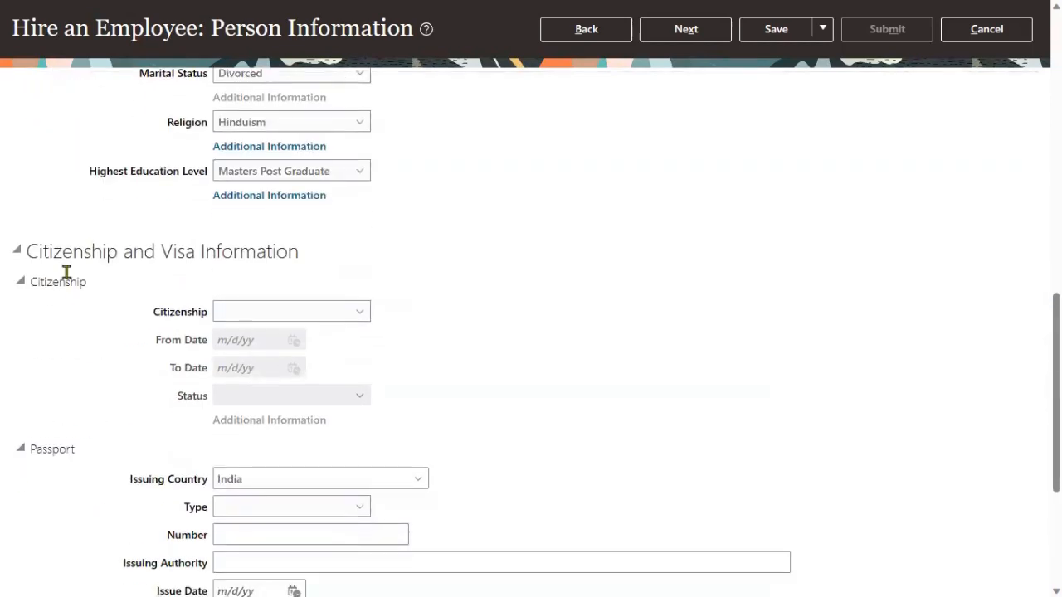
double_click(58, 282)
double_click(52, 449)
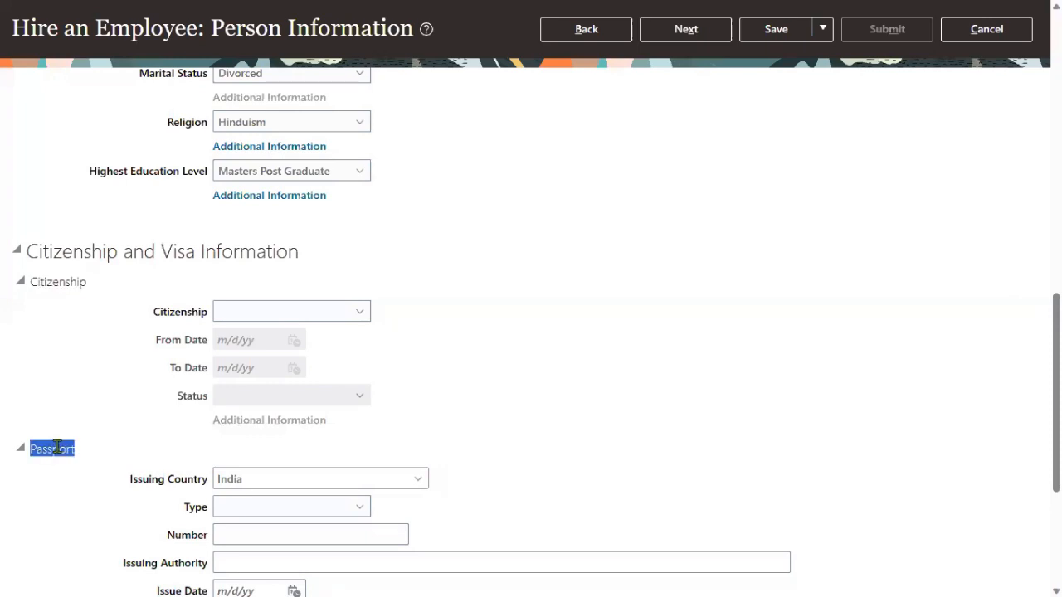
scroll(106, 463, "down", 2)
scroll(106, 463, "down", 1)
left_click_drag(37, 400, 127, 451)
double_click(68, 558)
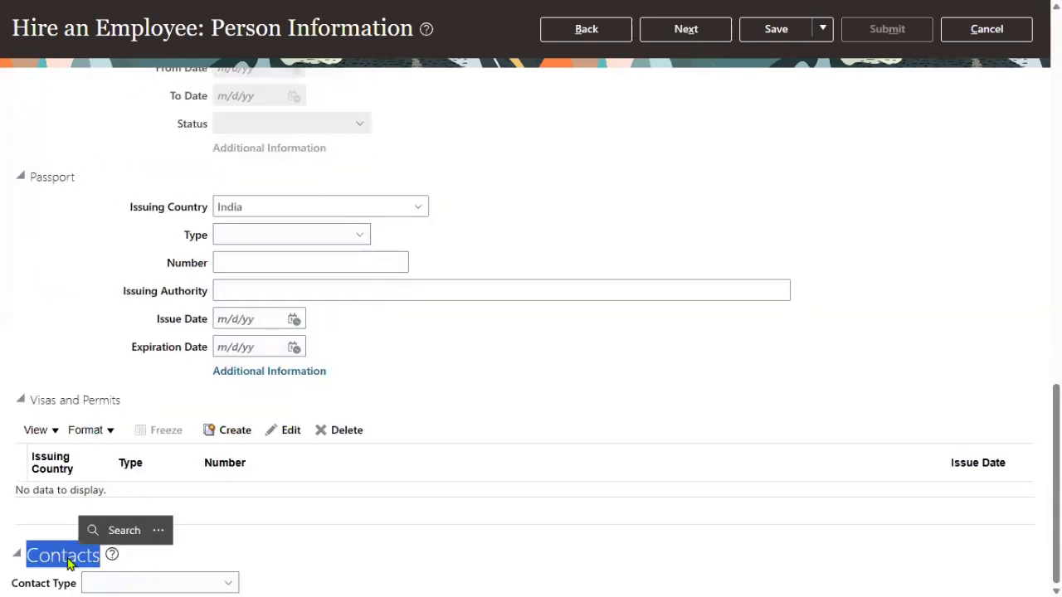
left_click(310, 553)
left_click(209, 580)
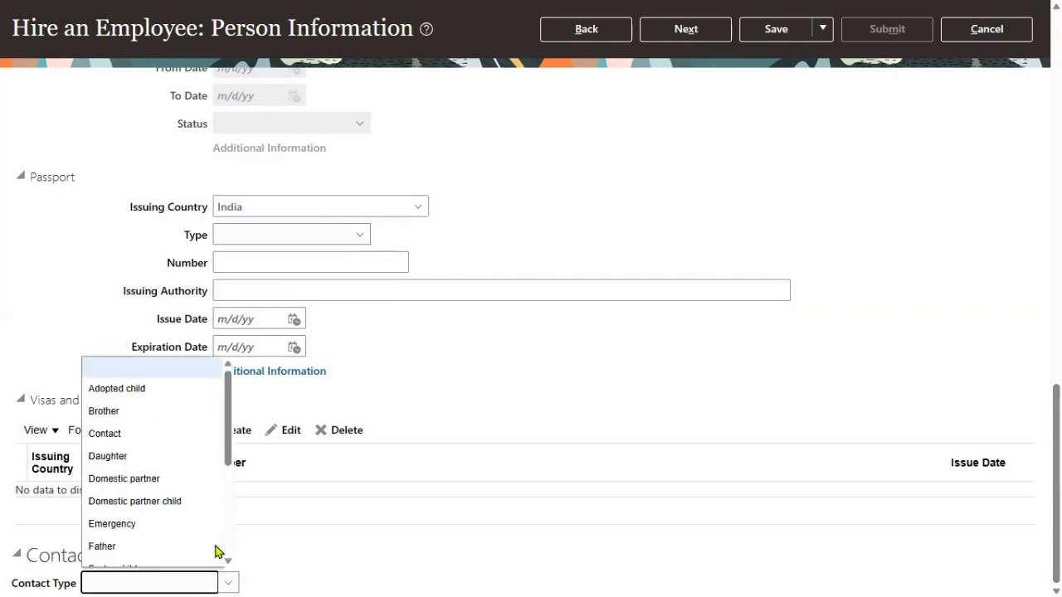
scroll(231, 477, "down", 3)
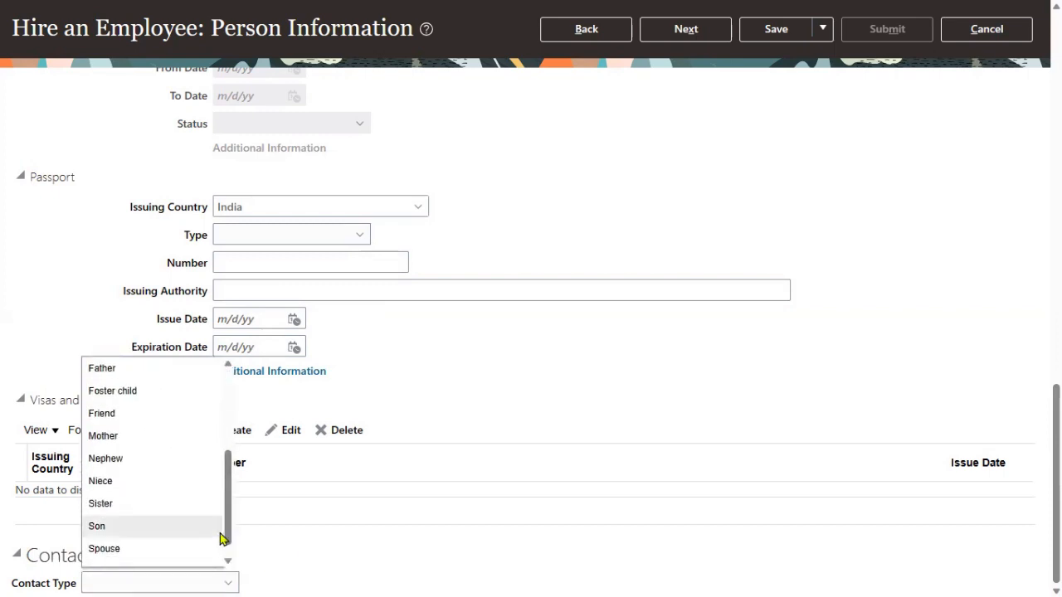
left_click(369, 550)
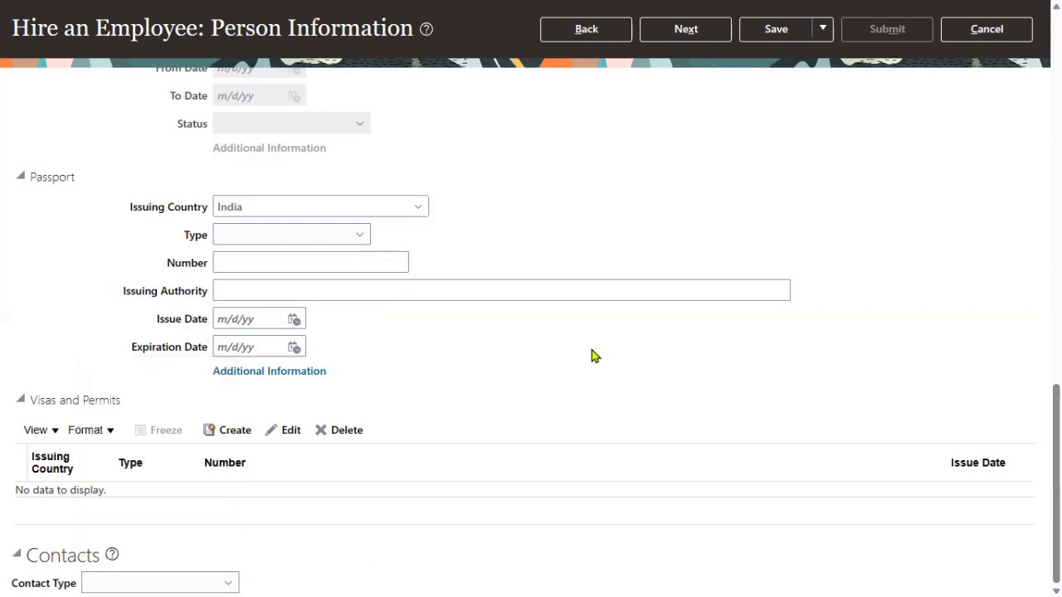
Step: Continue to the employment information and check the legal employer shown for the new hire
scroll(593, 355, "up", 15)
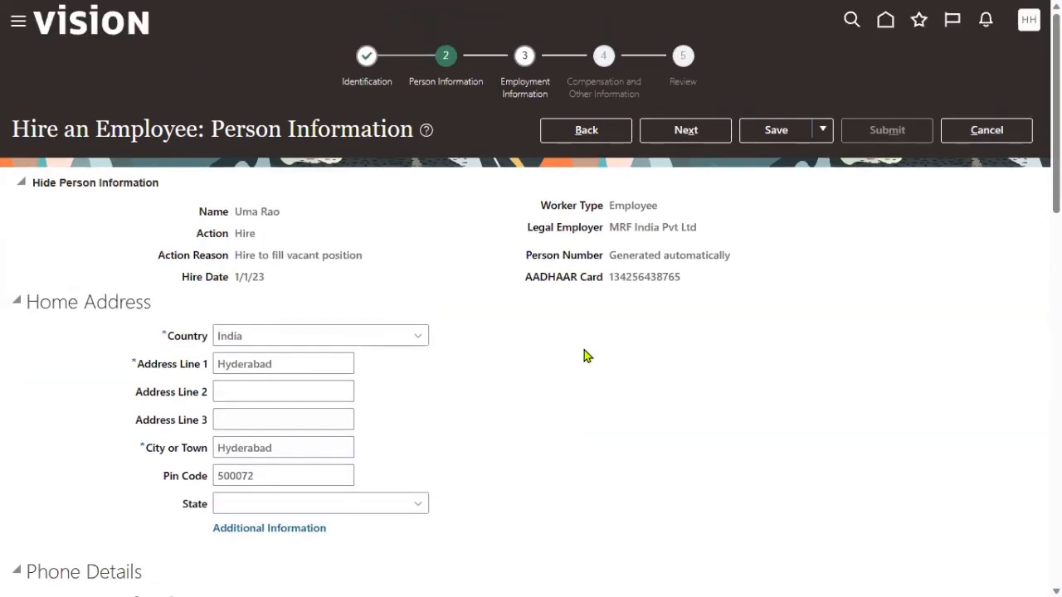
left_click(668, 132)
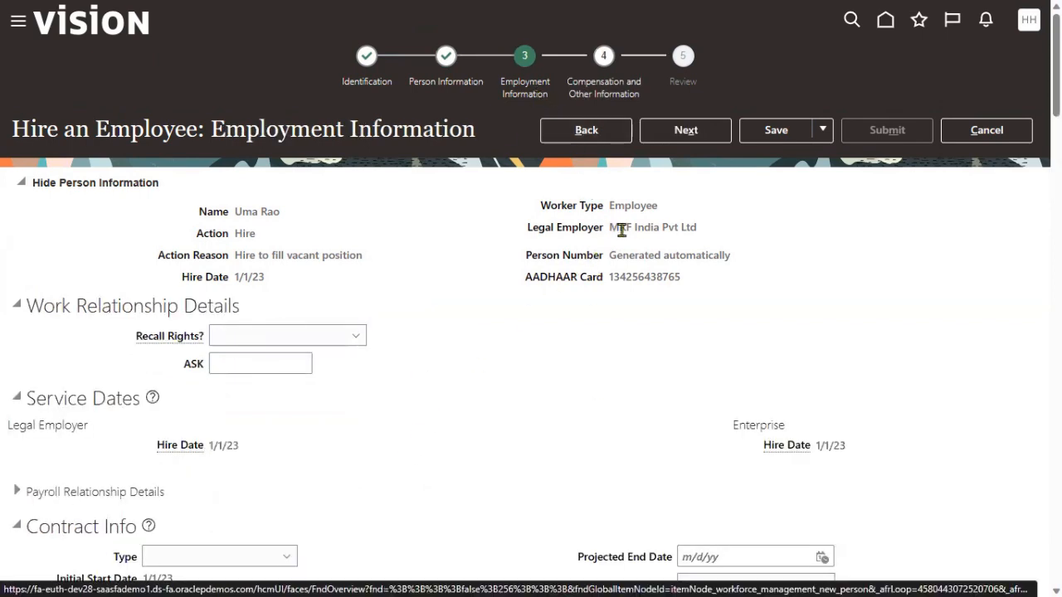
left_click_drag(611, 229, 698, 230)
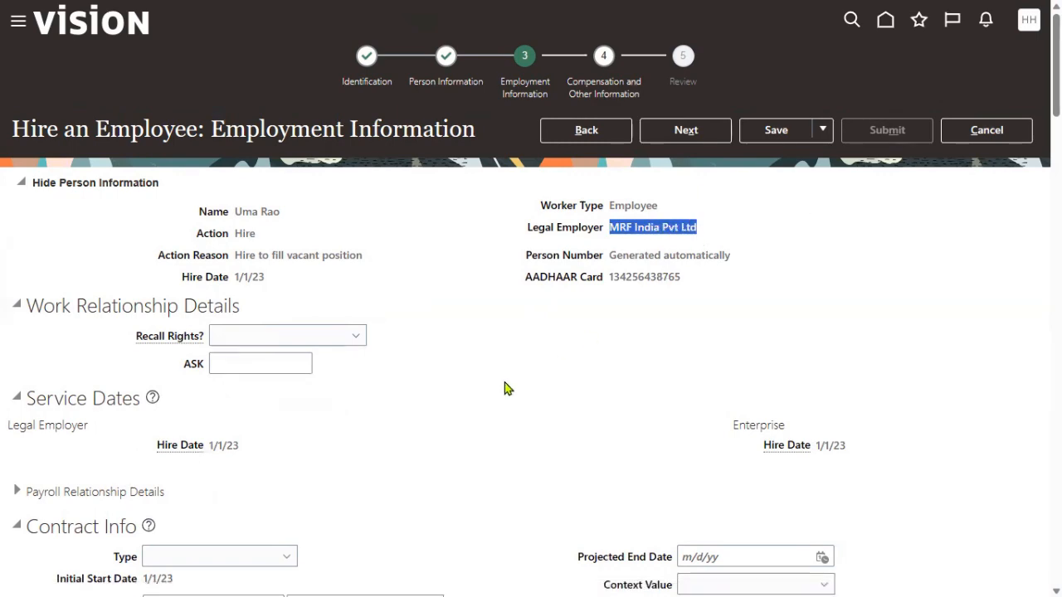
Step: Set the assignment's business unit to MRF Delhi BU and the position to MRF Sales Manager
scroll(434, 457, "down", 3)
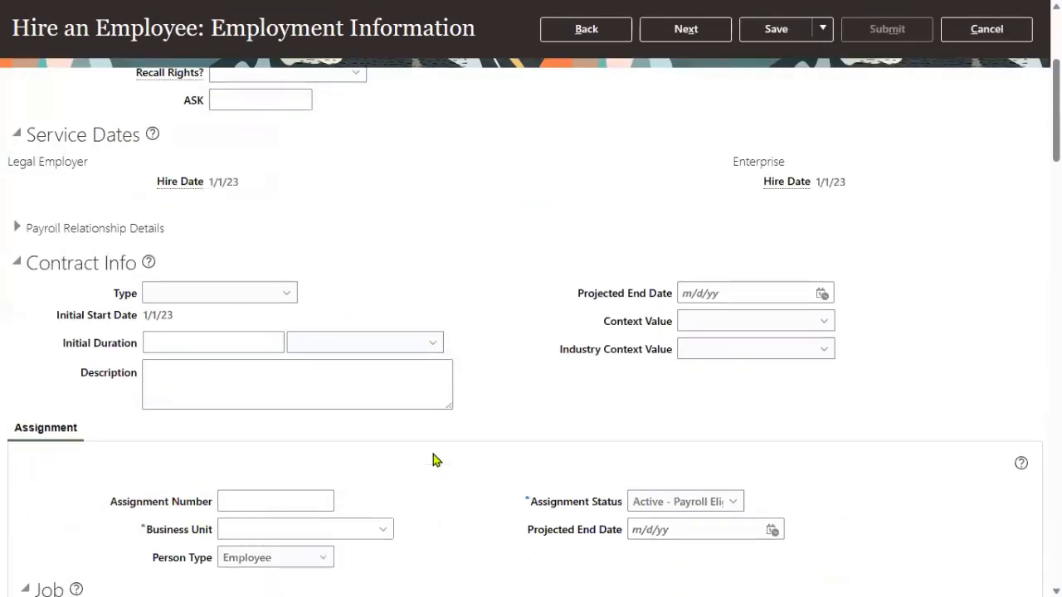
scroll(259, 471, "down", 1)
scroll(259, 471, "down", 2)
left_click(294, 256)
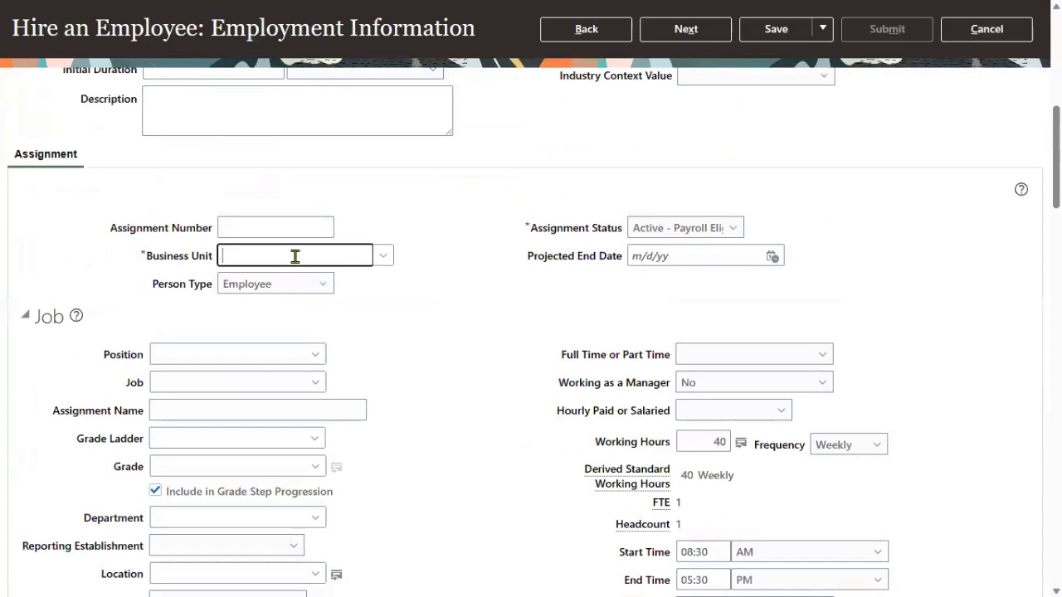
type("MRF")
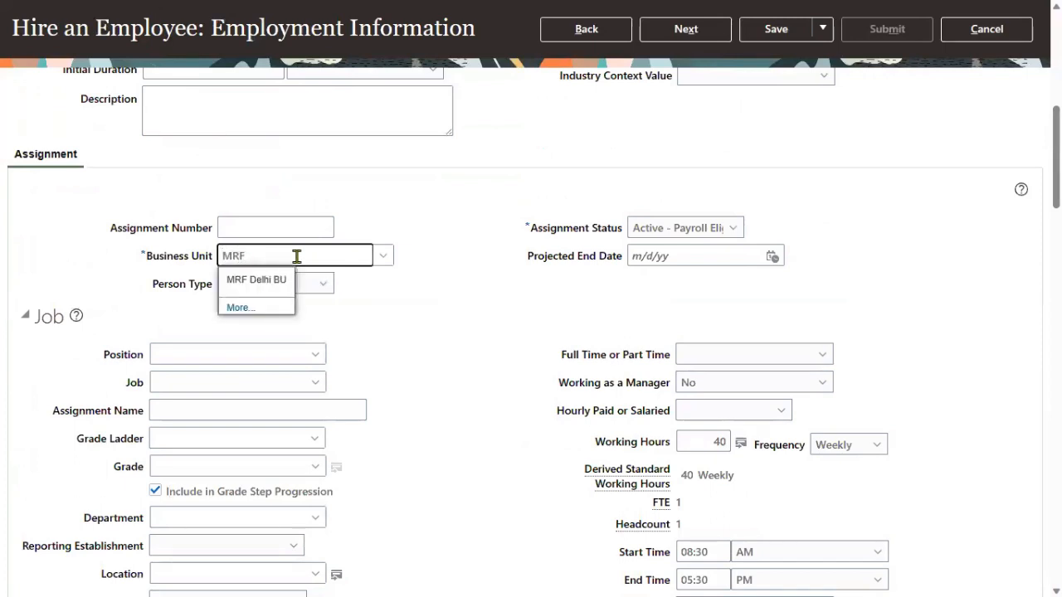
left_click(278, 282)
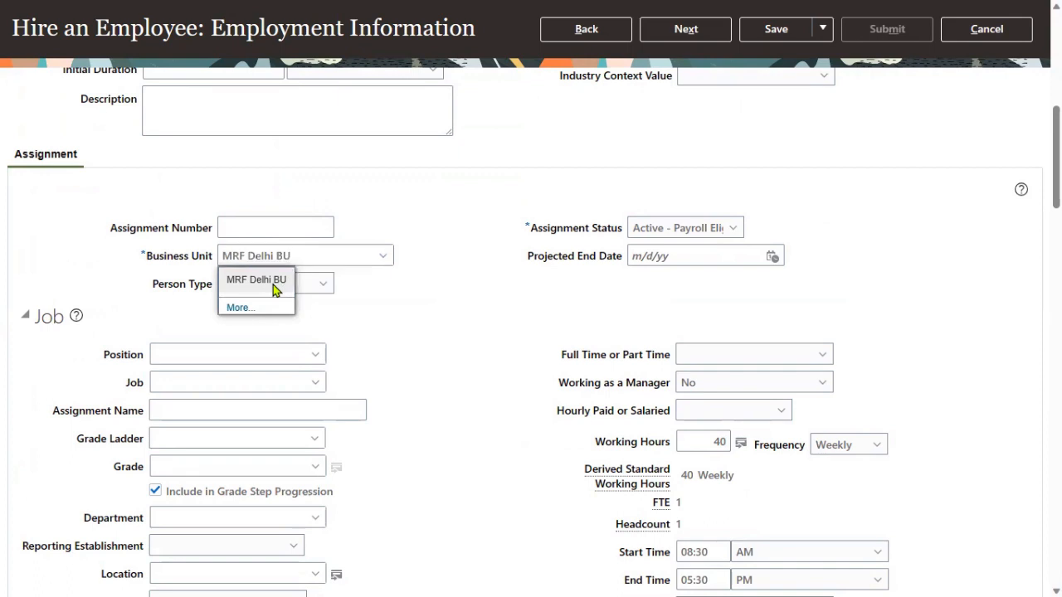
left_click(220, 356)
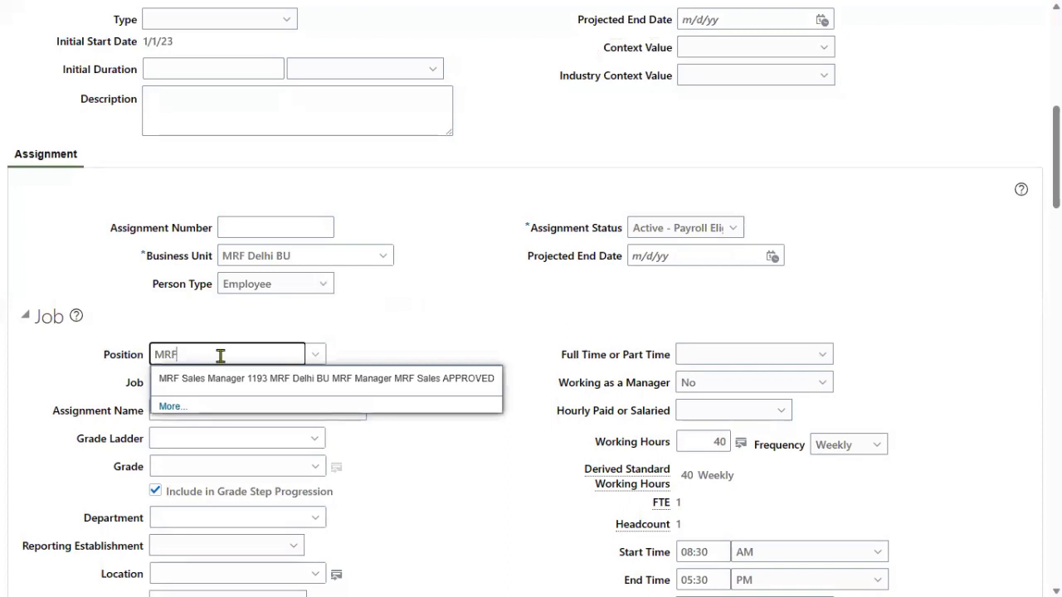
left_click(220, 380)
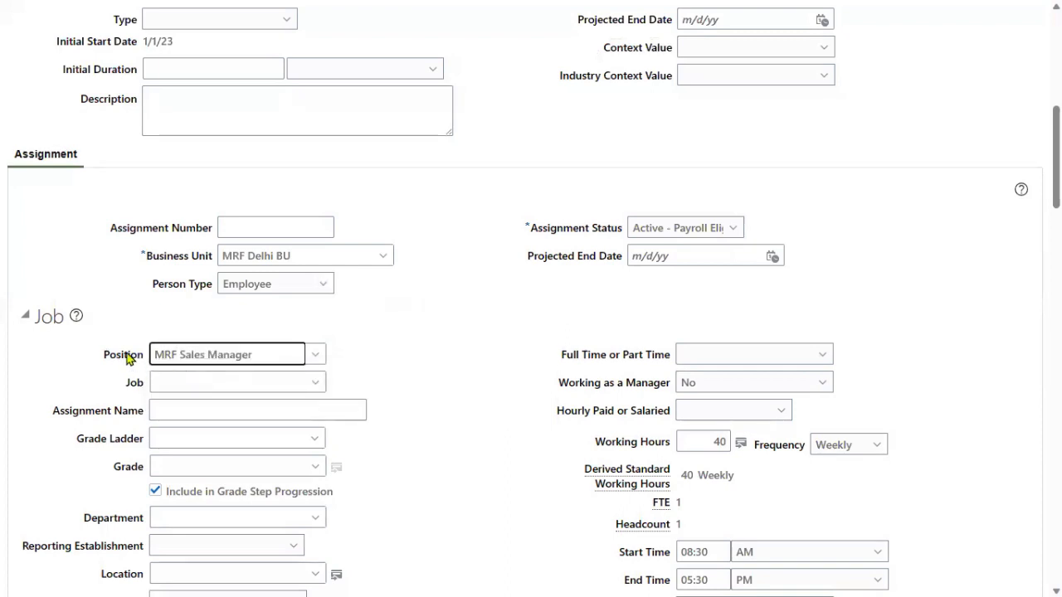
Step: Check the job and department derived from the selected position in the assignment's job details
scroll(124, 365, "down", 2)
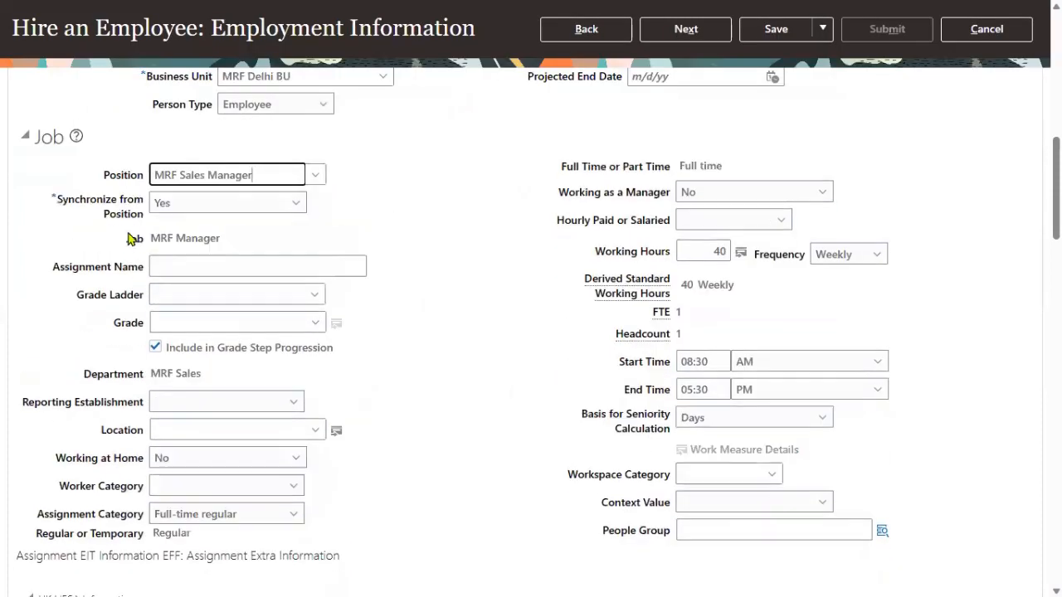
double_click(134, 239)
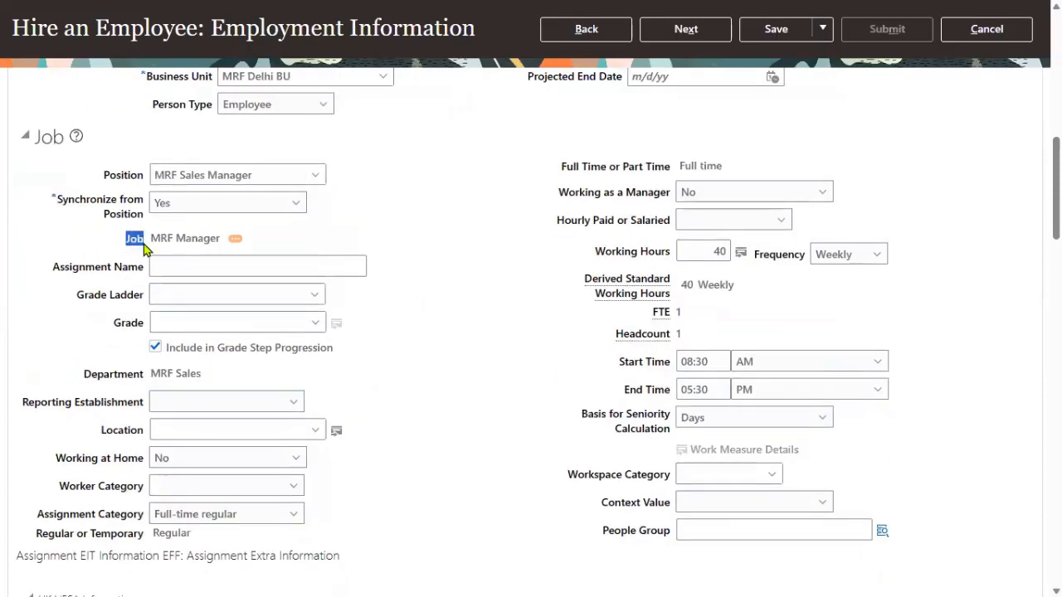
left_click_drag(85, 374, 141, 384)
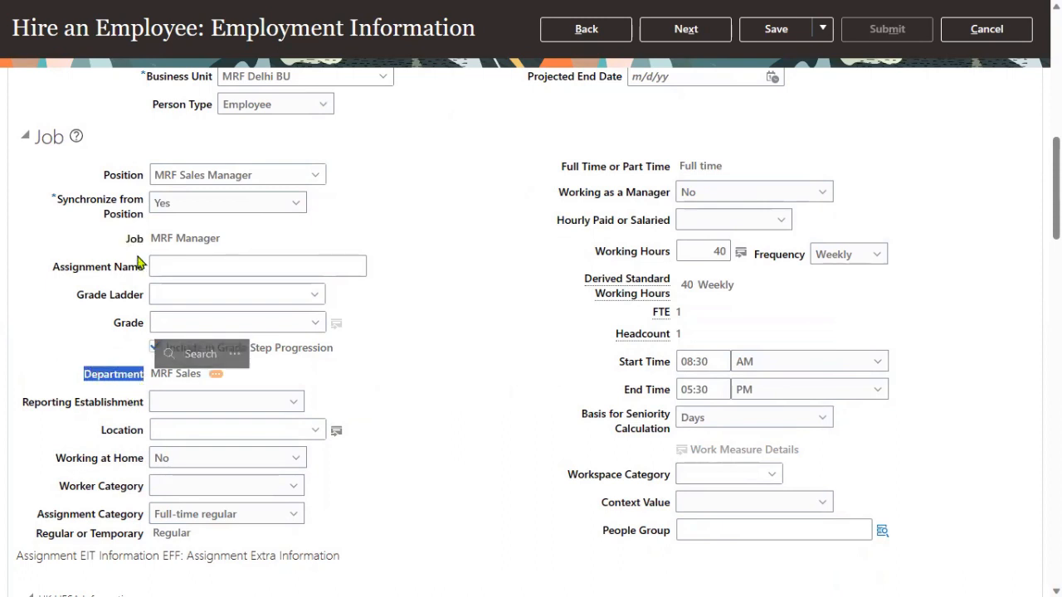
left_click(342, 396)
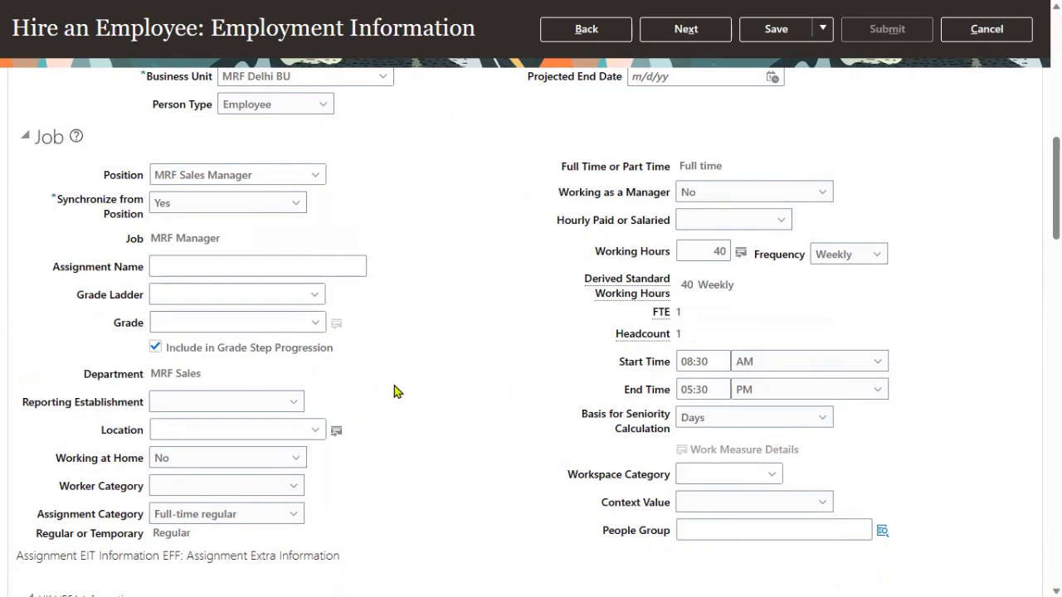
Step: Set the assignment's worker category to Consultant
left_click(239, 433)
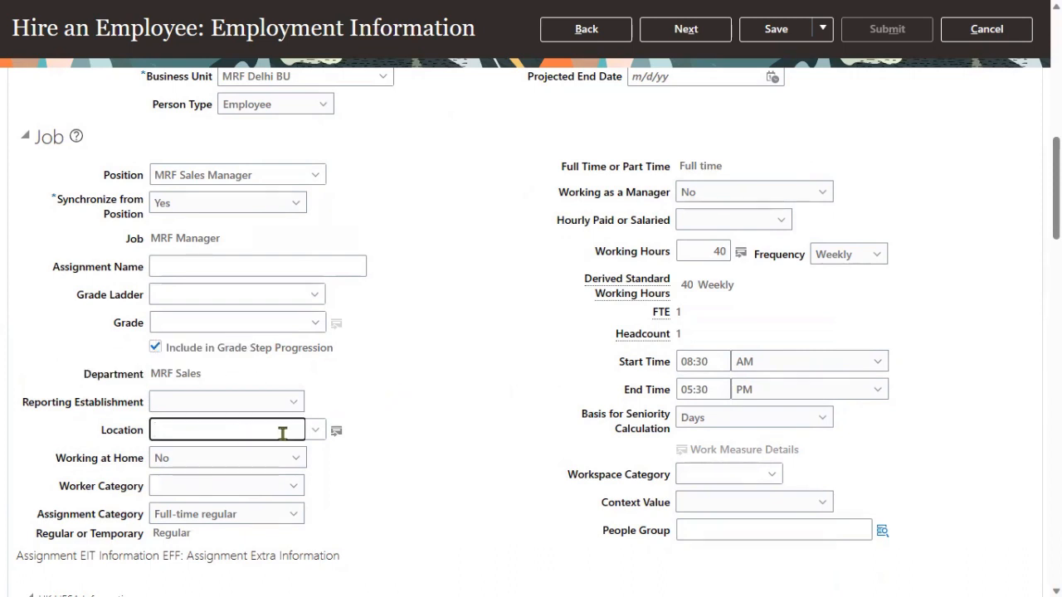
left_click(241, 487)
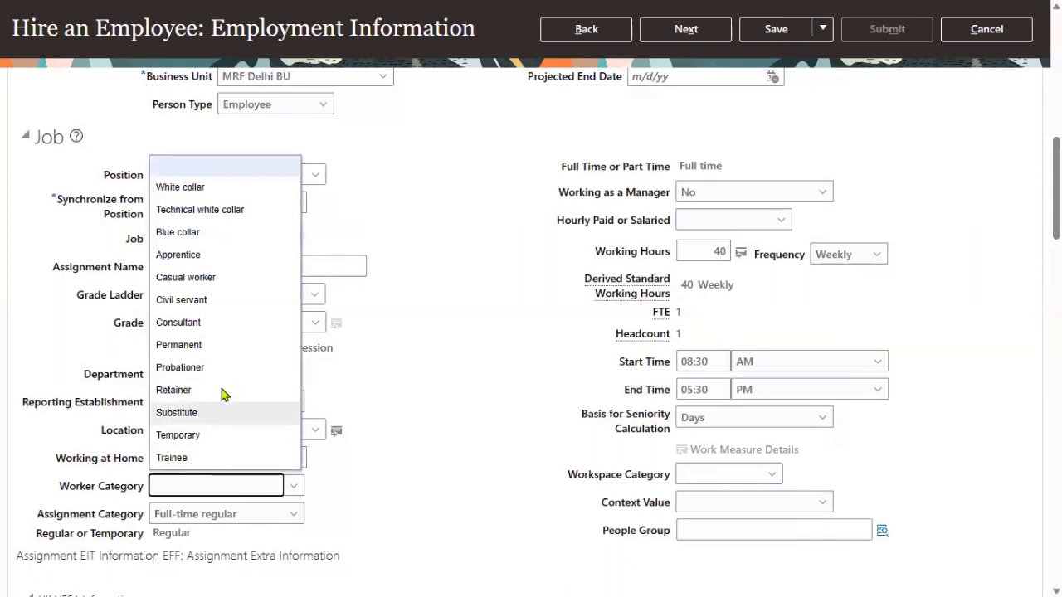
left_click(186, 322)
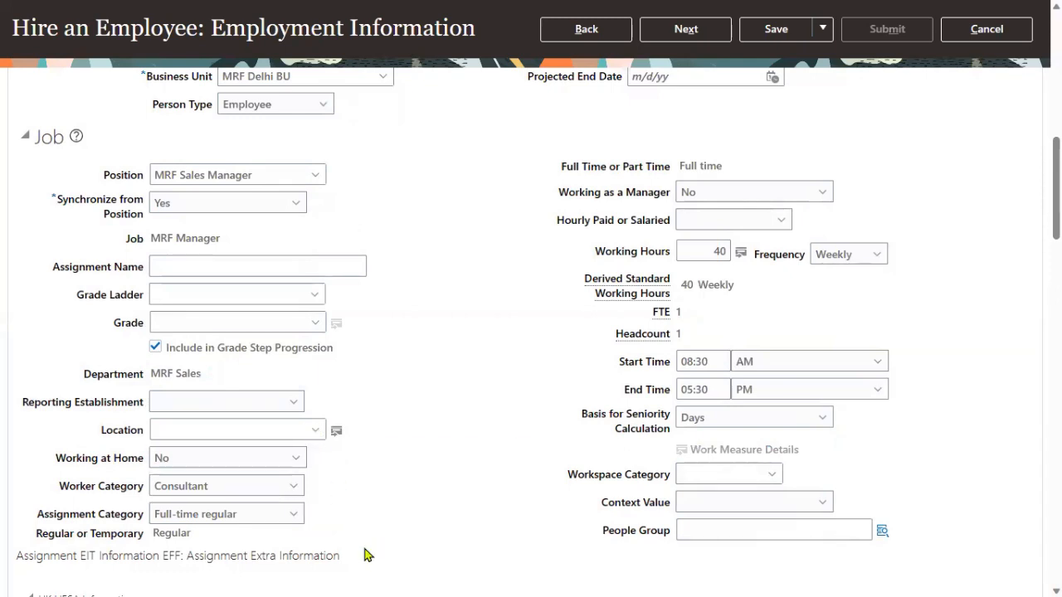
Step: Run an advanced location search with both Name and Code set to Is not blank
left_click(166, 480)
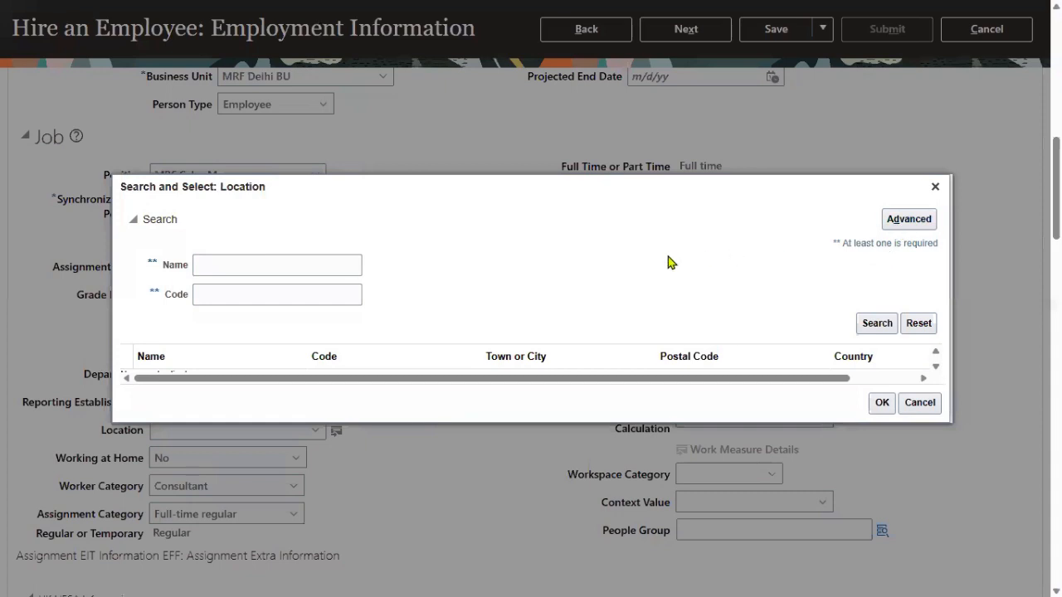
left_click(911, 218)
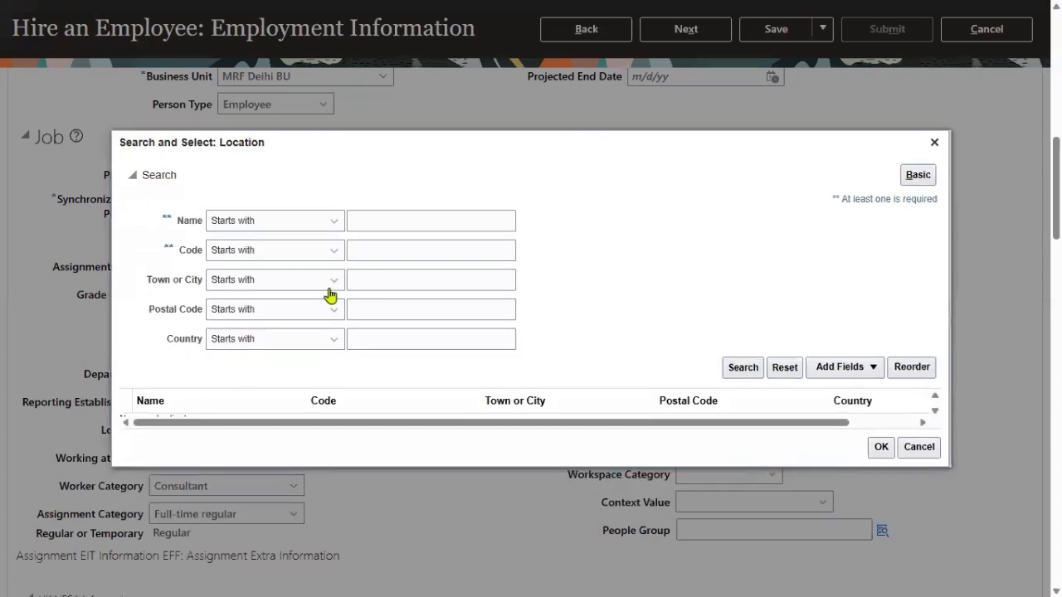
left_click(299, 222)
left_click(263, 398)
left_click(280, 267)
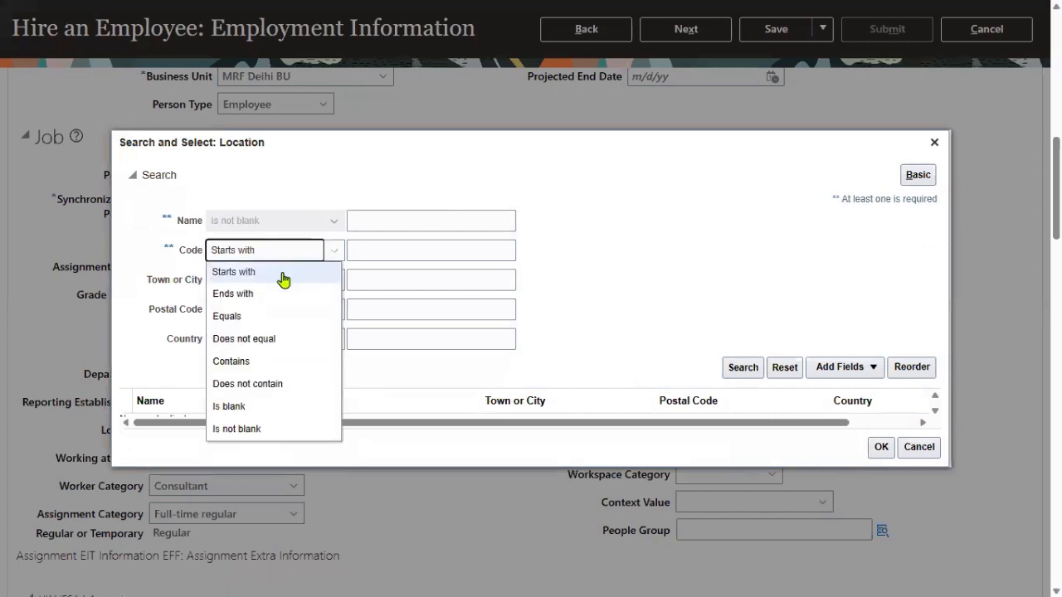
left_click(246, 428)
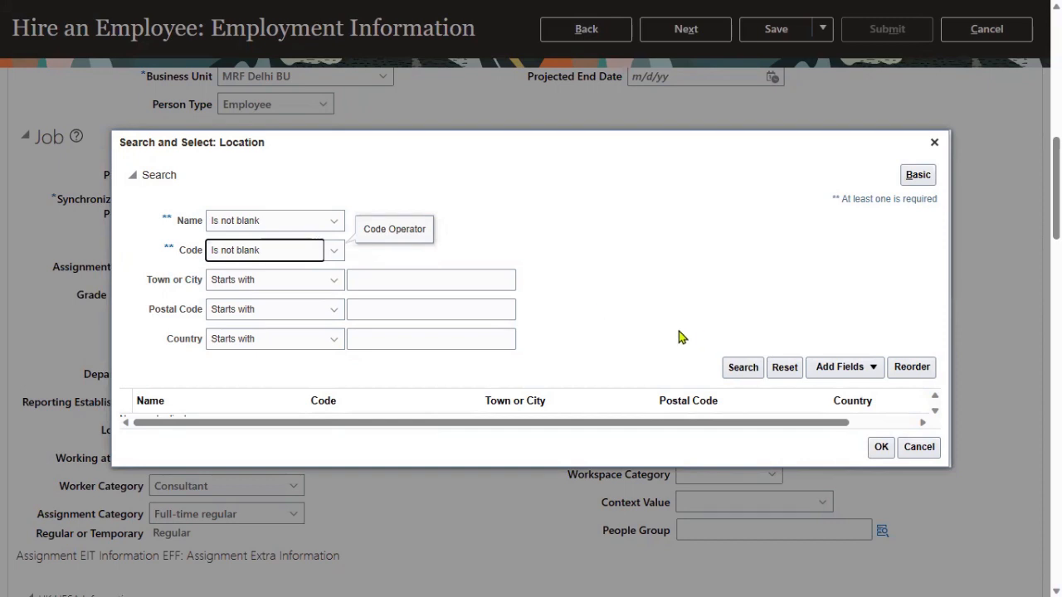
left_click(744, 368)
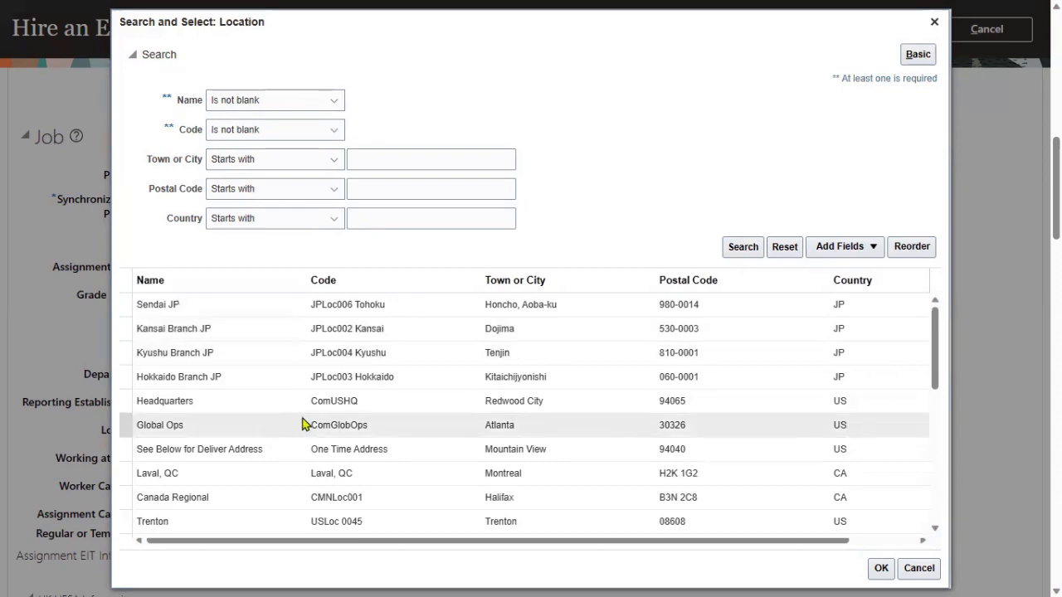
Step: Choose LNT_Metro_Loc from the found locations as the assignment's location
scroll(569, 467, "down", 10)
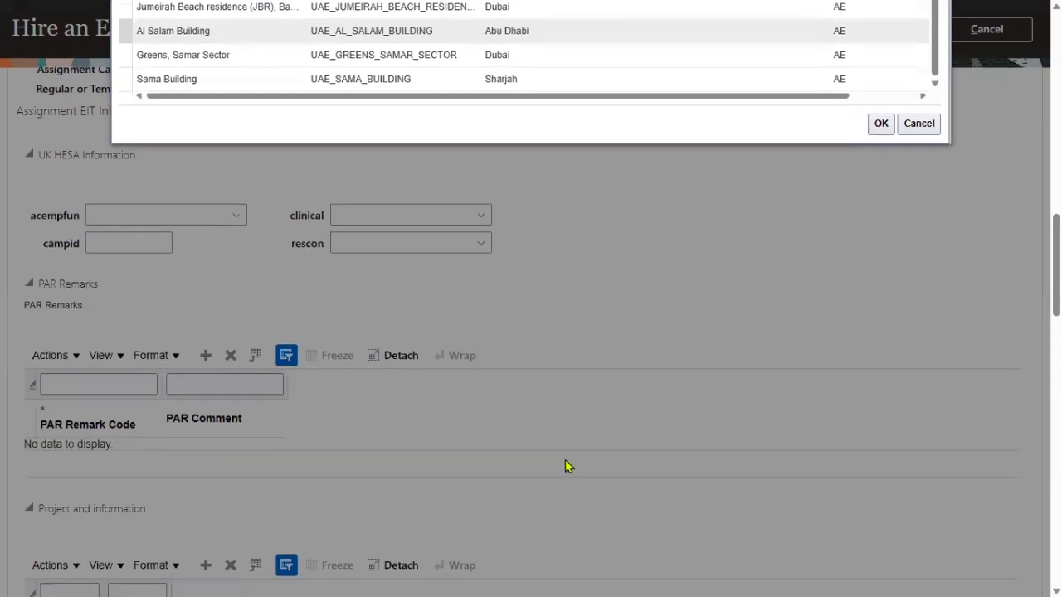
scroll(569, 467, "up", 10)
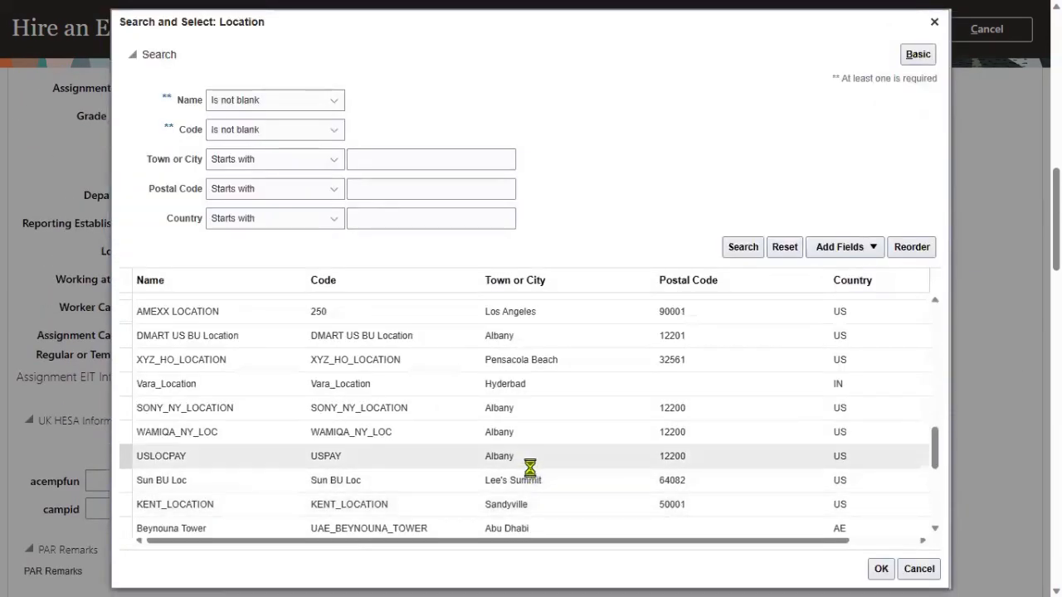
scroll(530, 469, "down", 12)
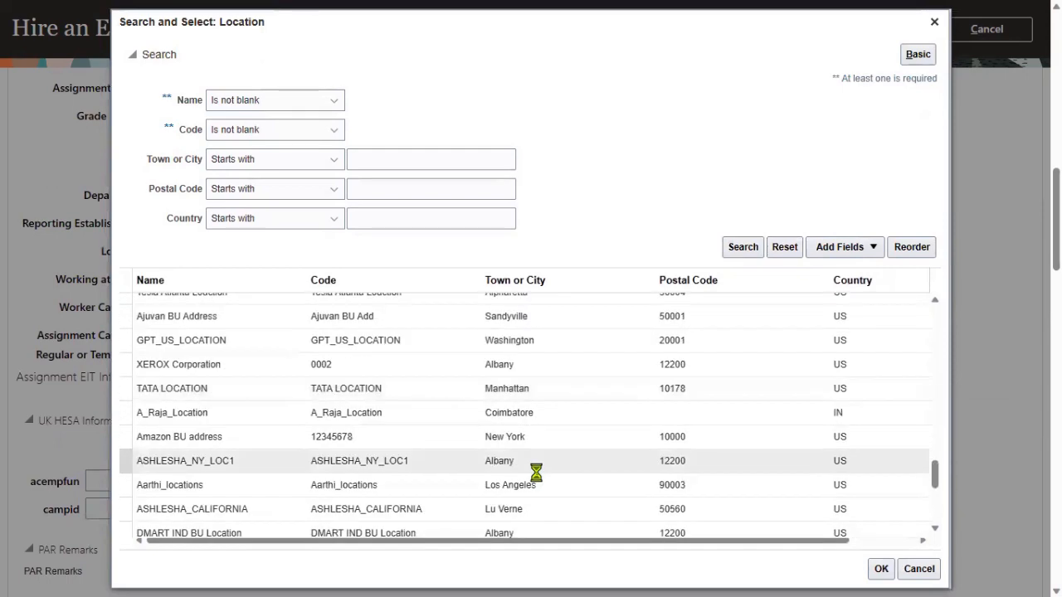
scroll(536, 472, "down", 5)
left_click(626, 481)
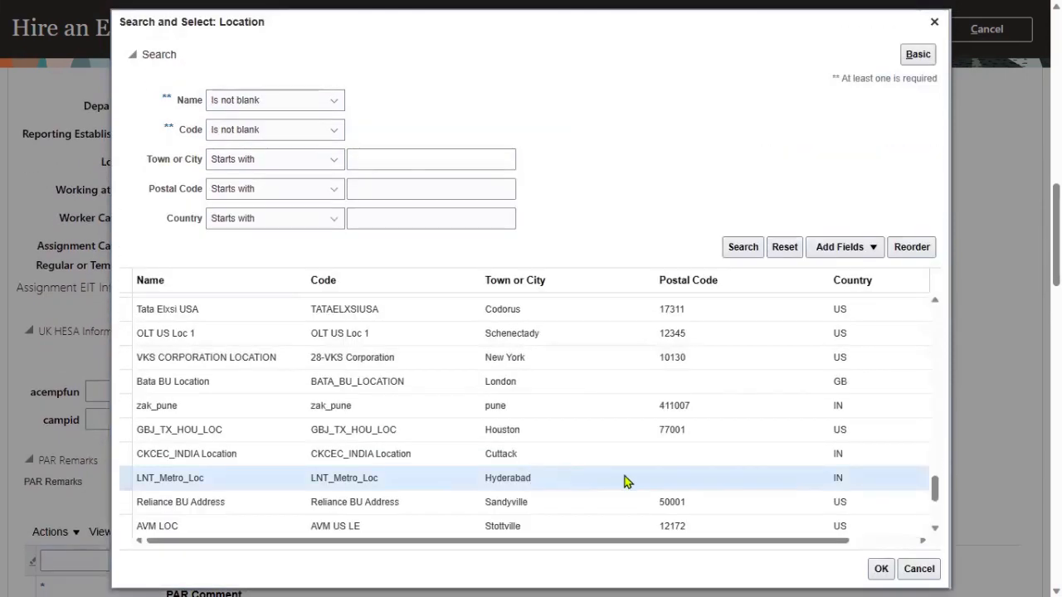
left_click(879, 569)
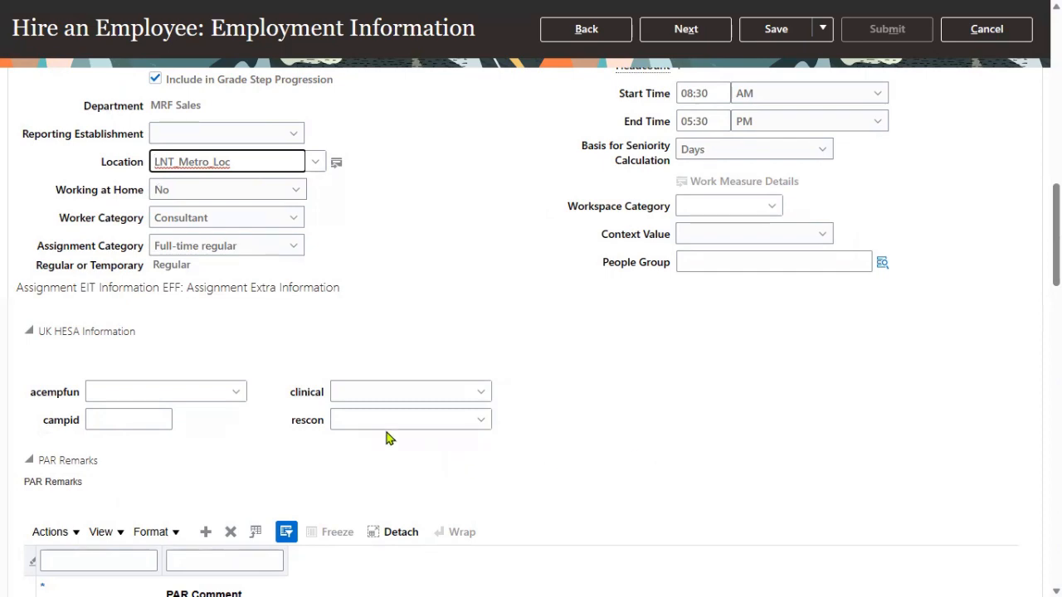
Step: Continue past the employment and compensation pages to the review and submit the new hire
left_click(275, 350)
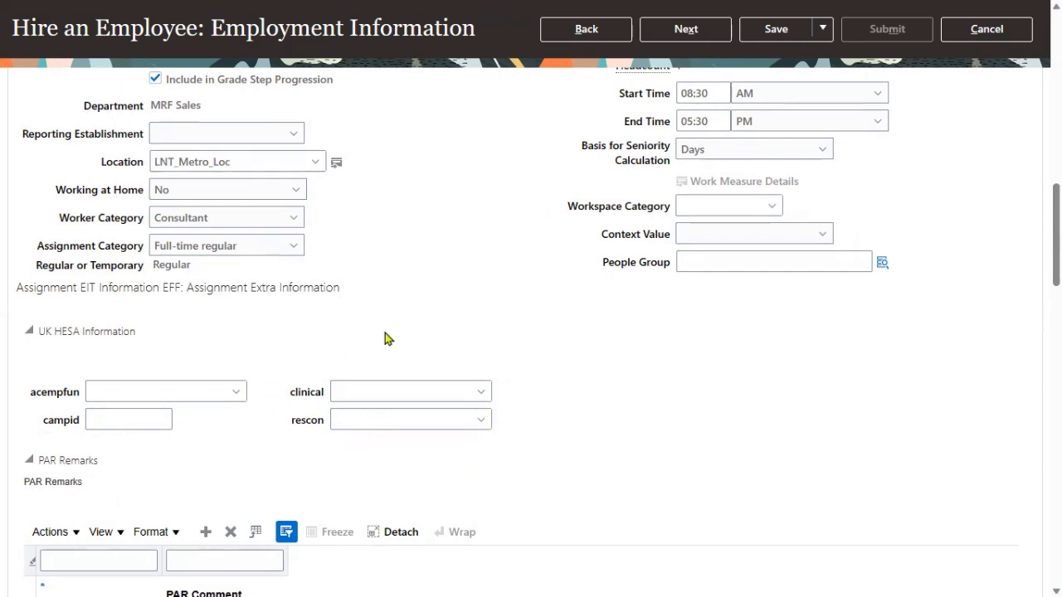
scroll(691, 366, "up", 1)
scroll(694, 373, "up", 5)
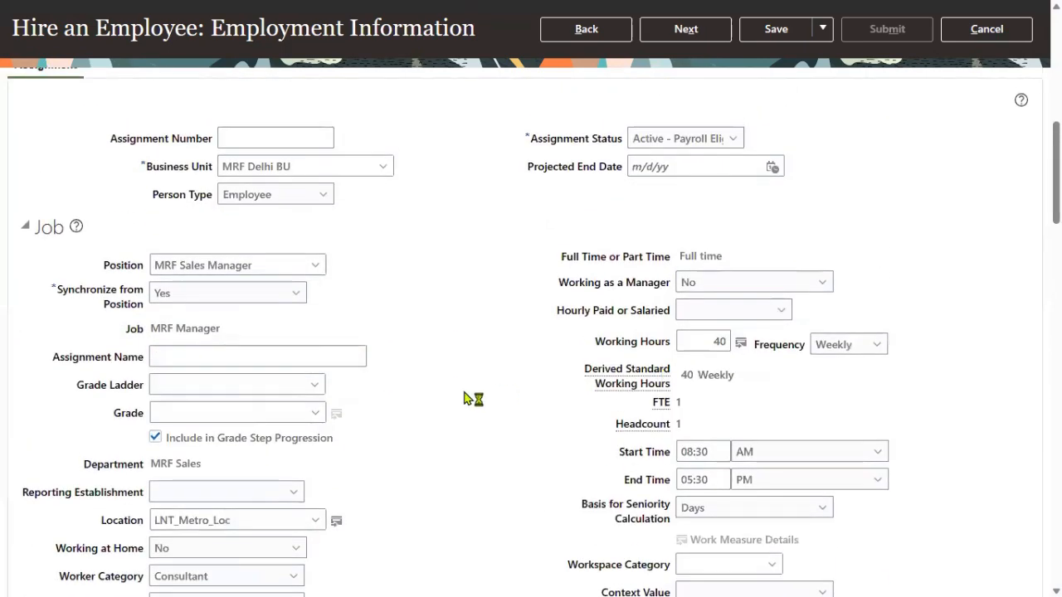
scroll(464, 393, "up", 6)
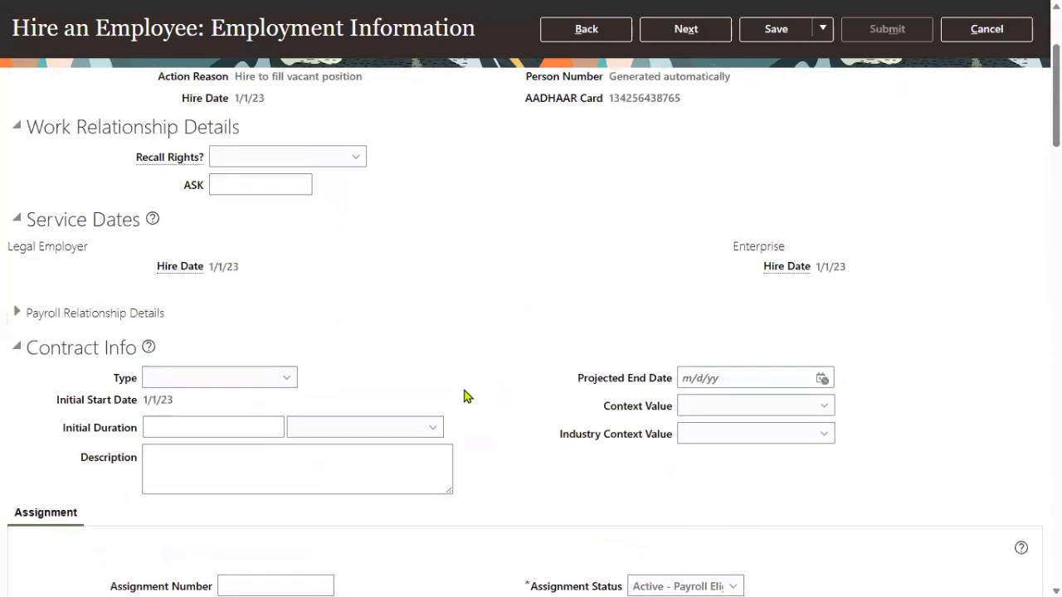
scroll(464, 397, "up", 3)
left_click(645, 137)
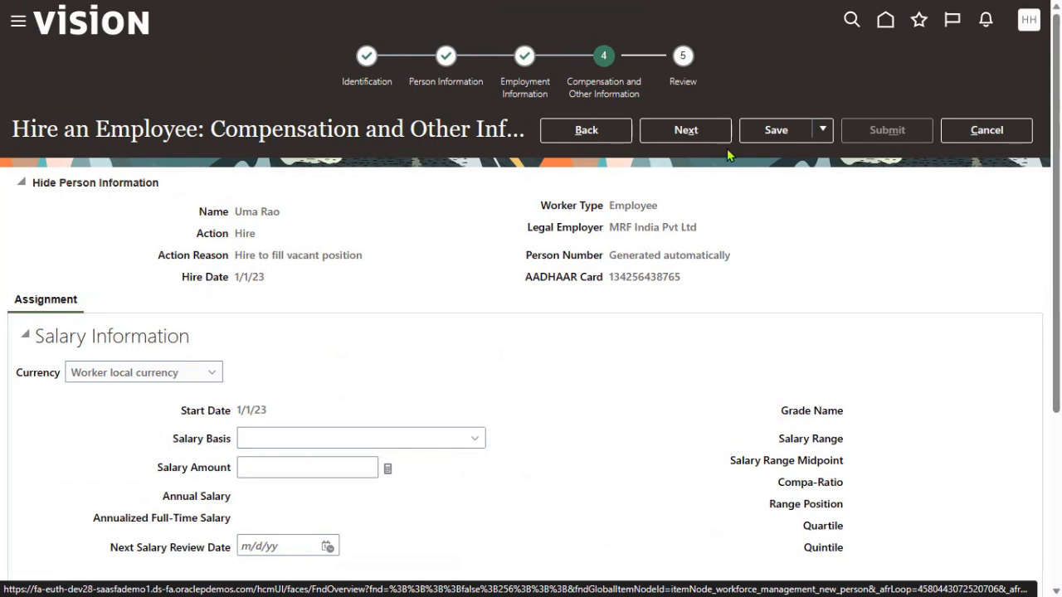
left_click(688, 134)
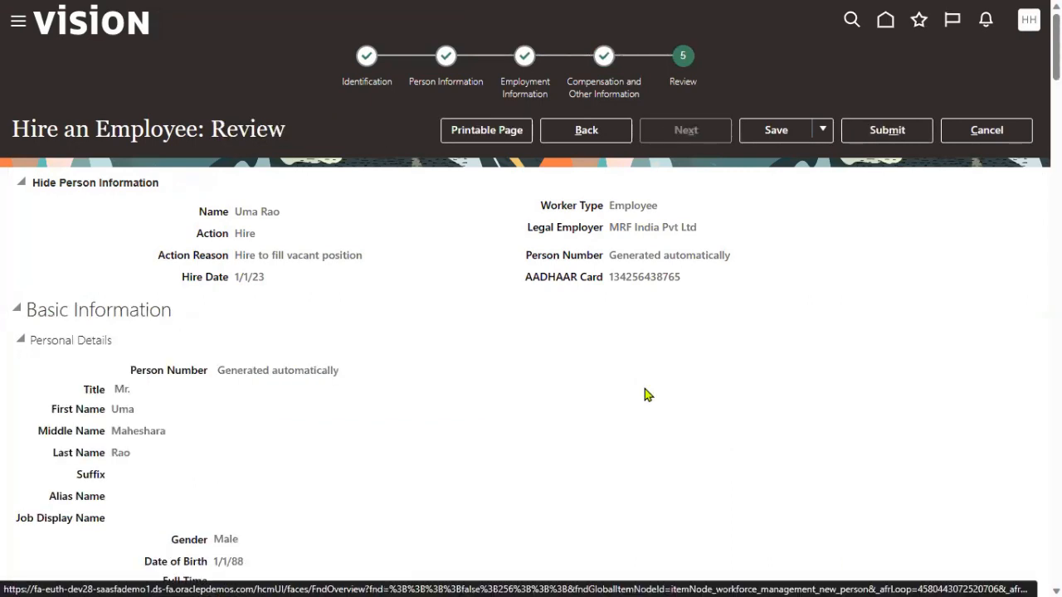
left_click(884, 135)
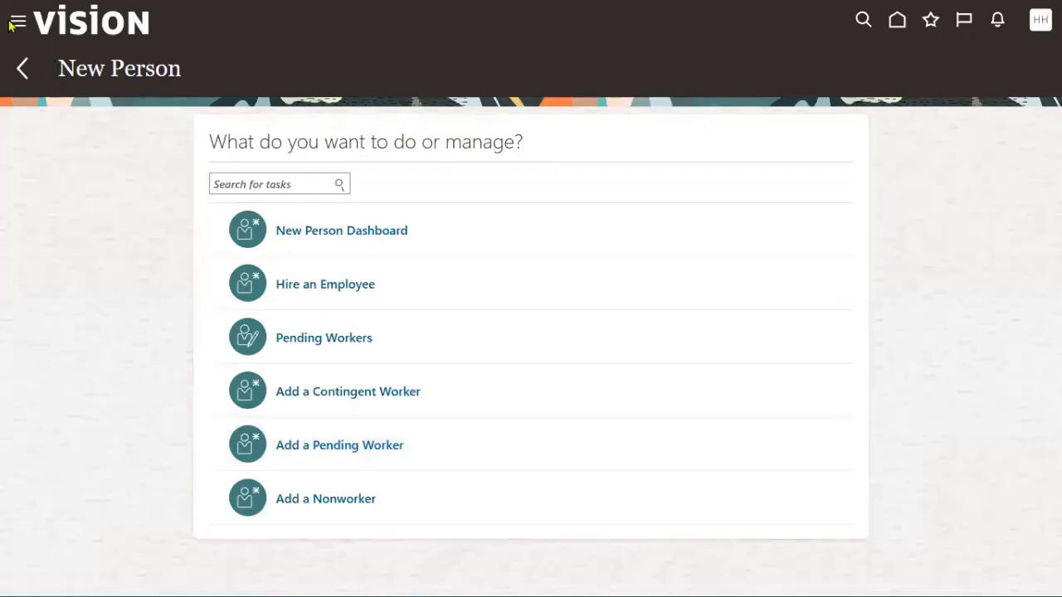
Step: Go to Person Management, search by the new employee's first name and open the matching record
left_click(15, 25)
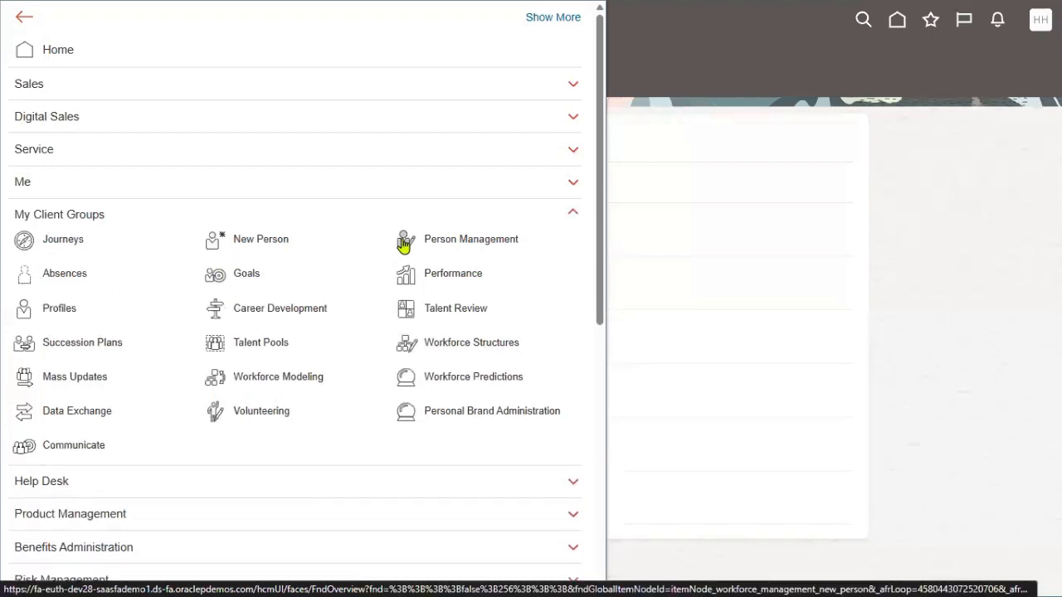
left_click(490, 241)
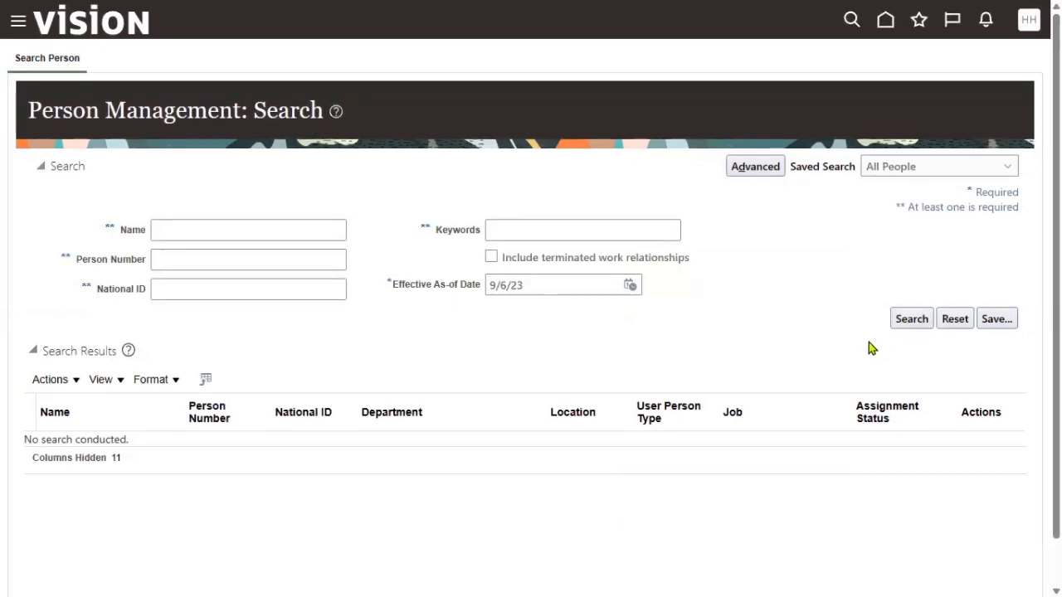
left_click(196, 231)
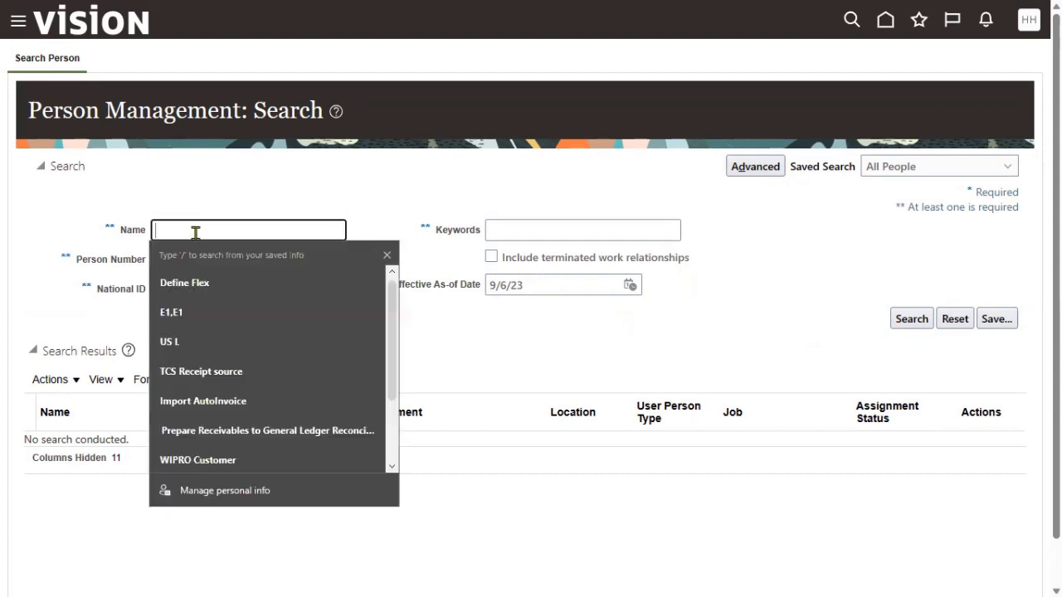
type("Uma")
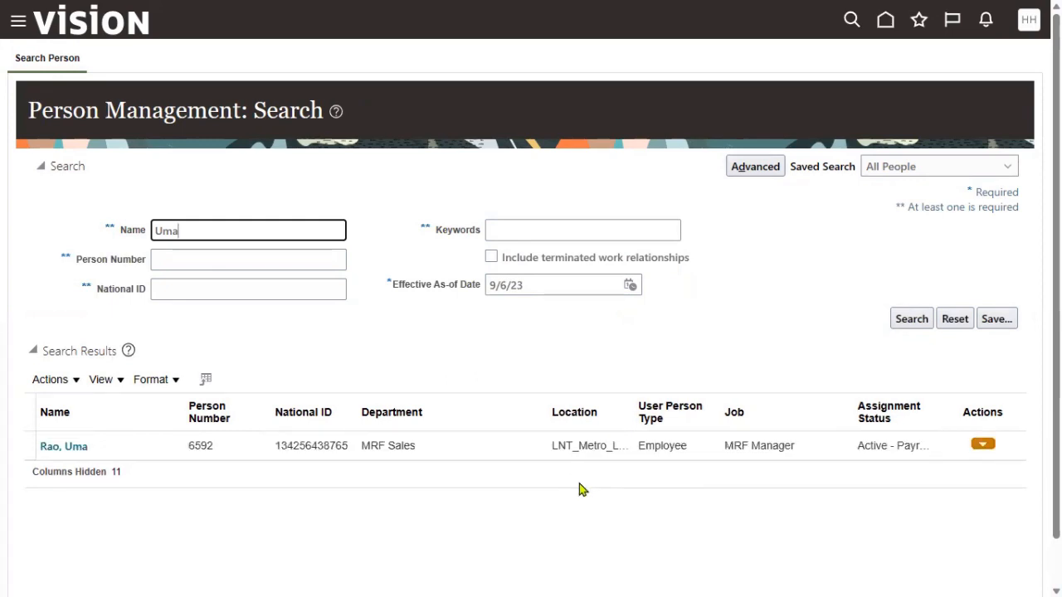
left_click(54, 448)
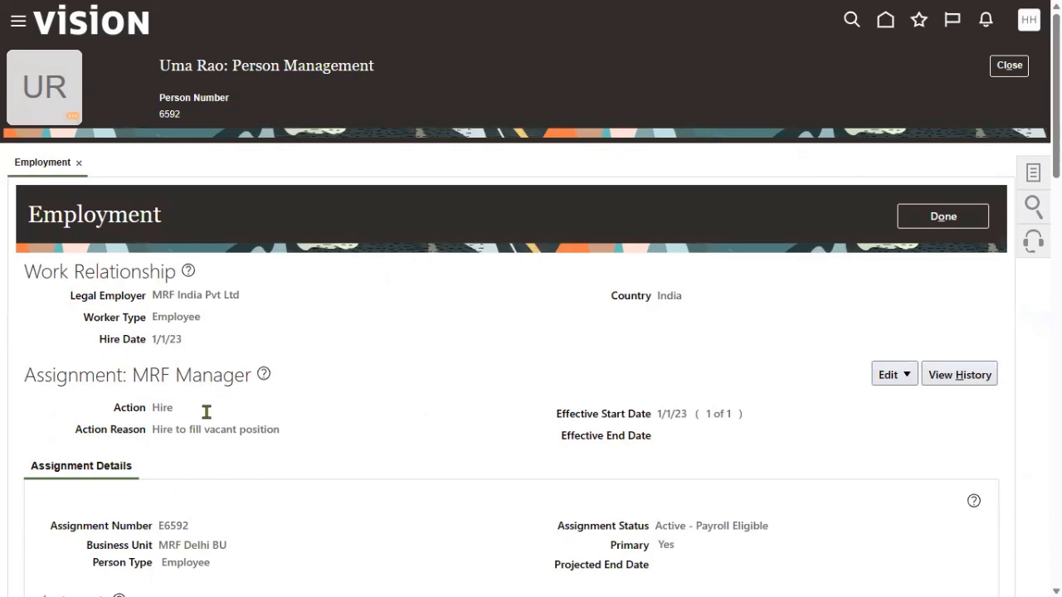
Step: Examine the new employee's person number, assignment number, job details and manager details on the employment record
left_click_drag(158, 114, 180, 117)
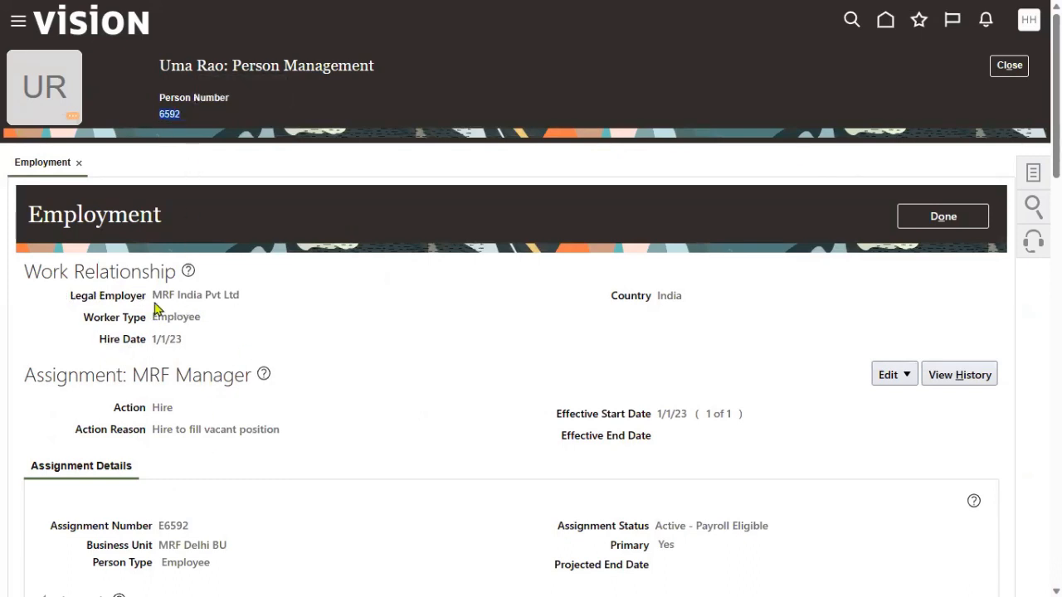
scroll(171, 476, "down", 3)
left_click_drag(161, 346, 200, 348)
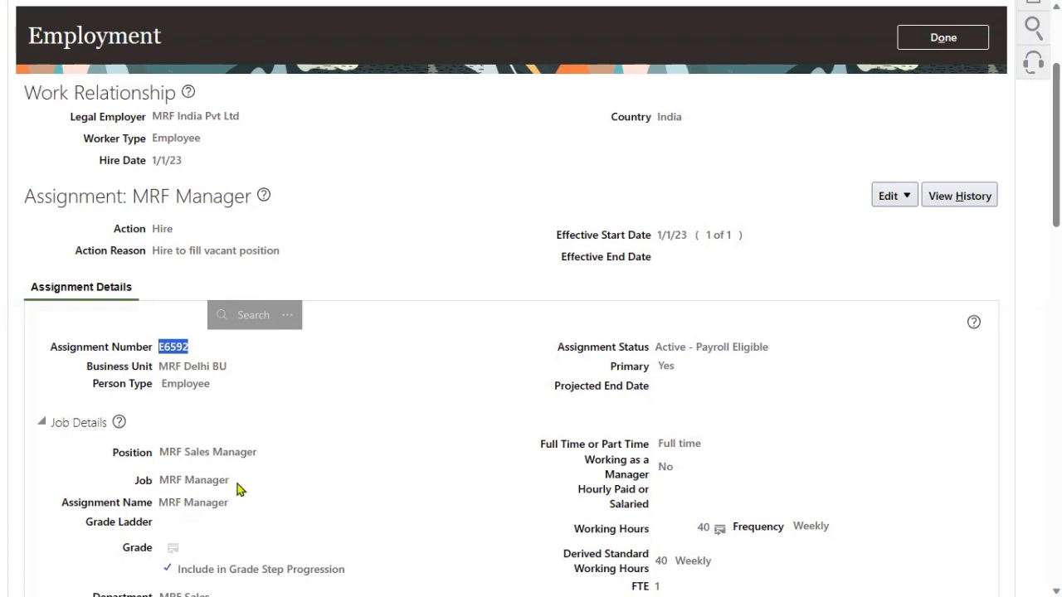
scroll(241, 489, "down", 3)
scroll(498, 320, "up", 5)
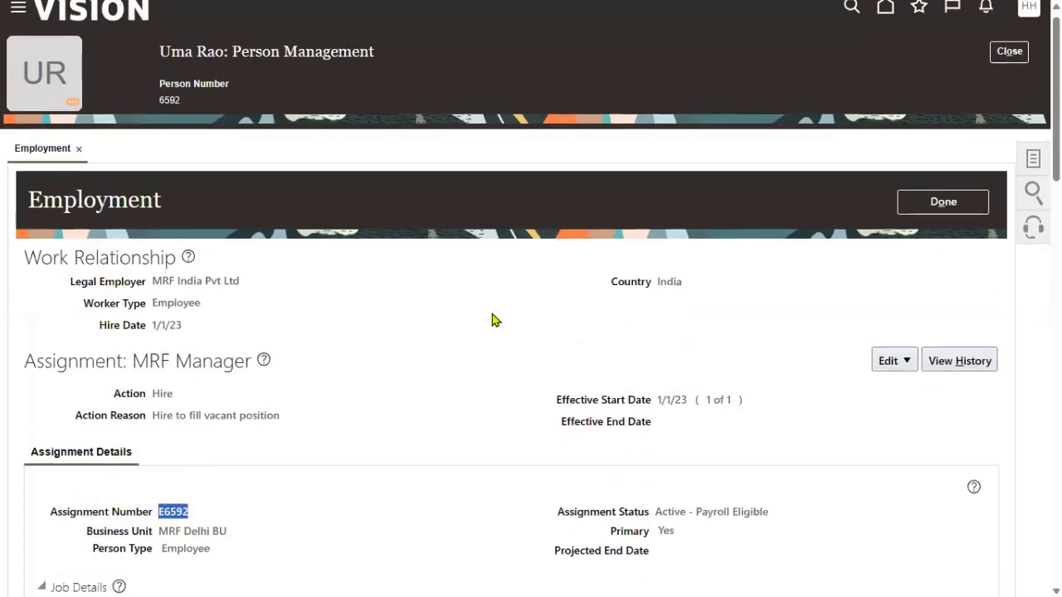
scroll(451, 398, "down", 1)
scroll(439, 424, "down", 5)
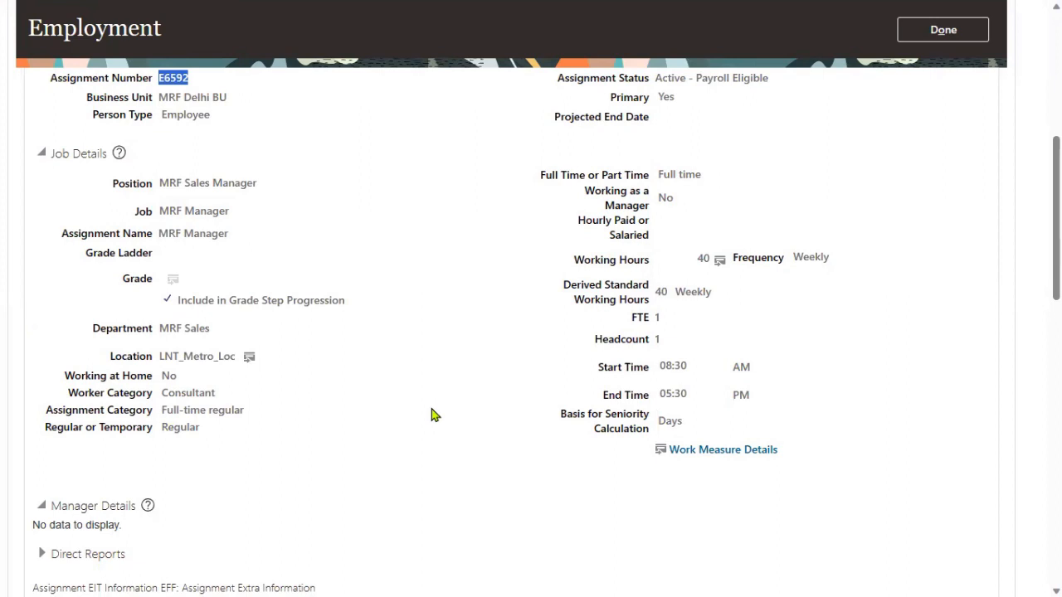
scroll(113, 448, "down", 3)
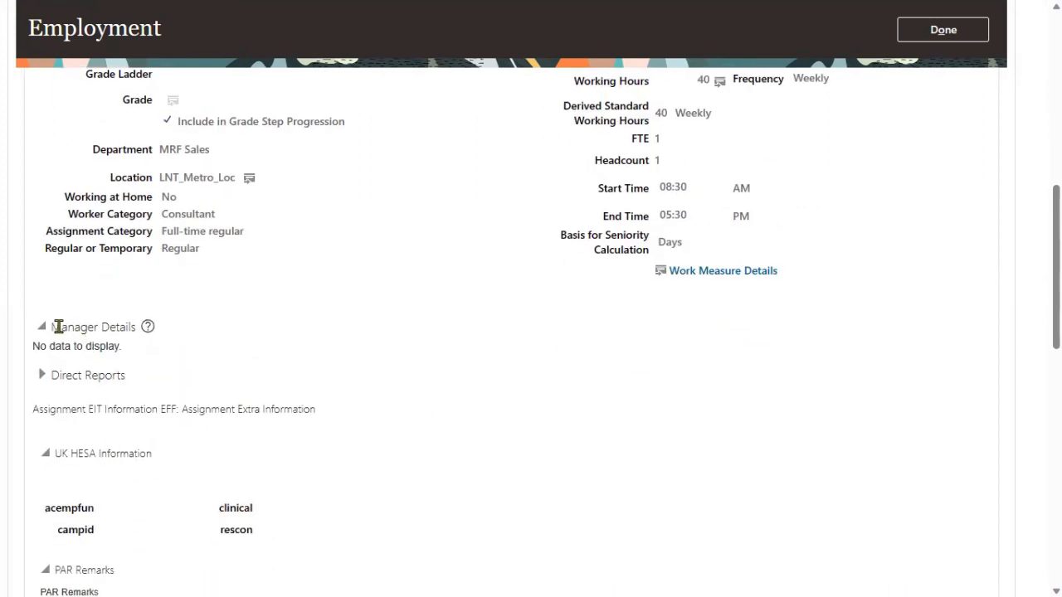
left_click_drag(51, 327, 131, 331)
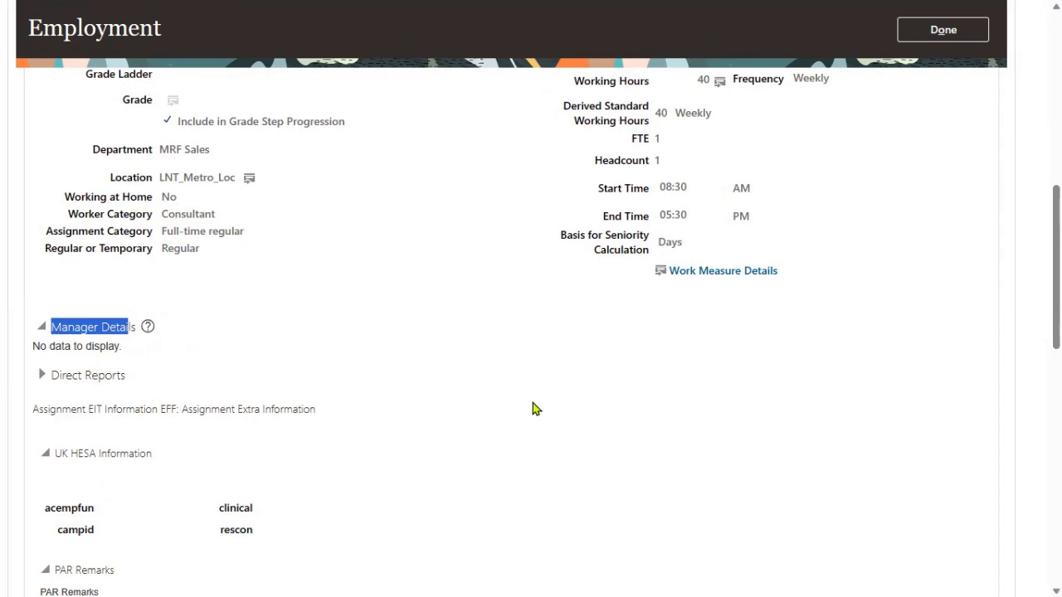
Step: Open the edit options for the employee's MRF Manager assignment
scroll(867, 290, "up", 6)
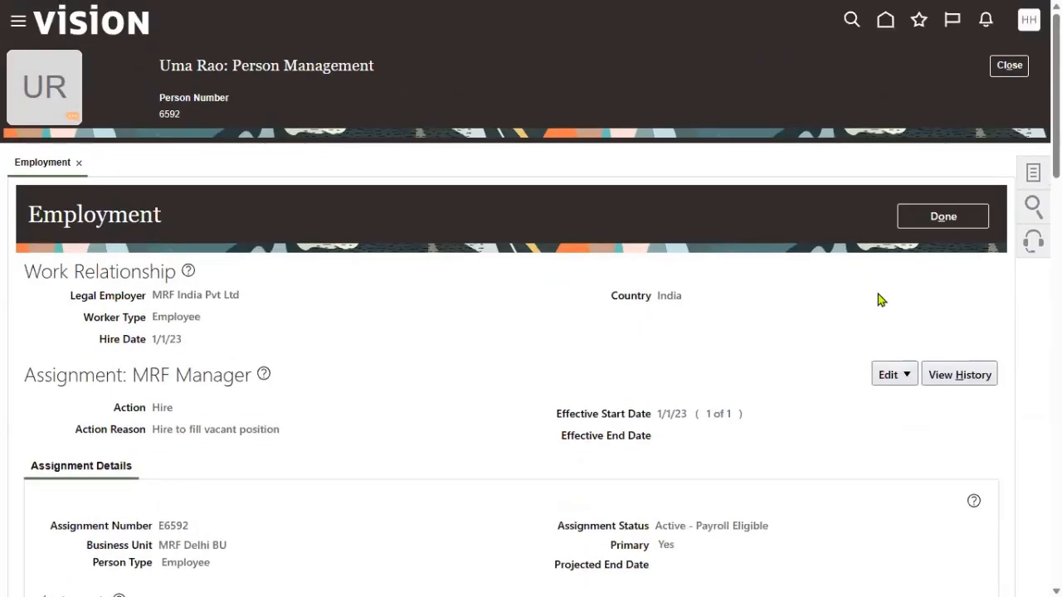
left_click(904, 375)
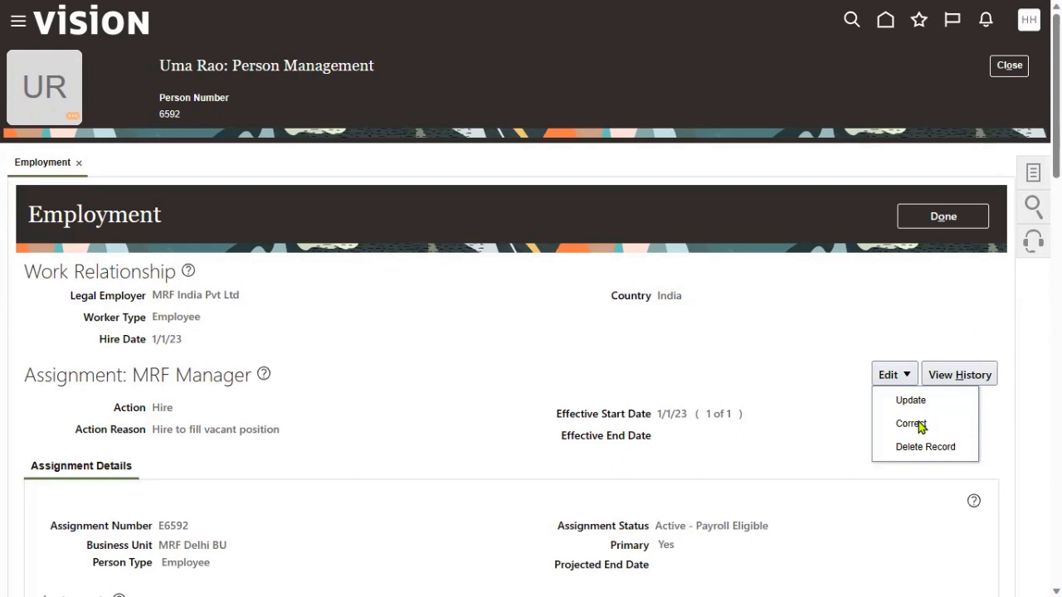
Step: Open the employee's MRF Manager assignment in correction mode and go to its manager details
left_click(919, 425)
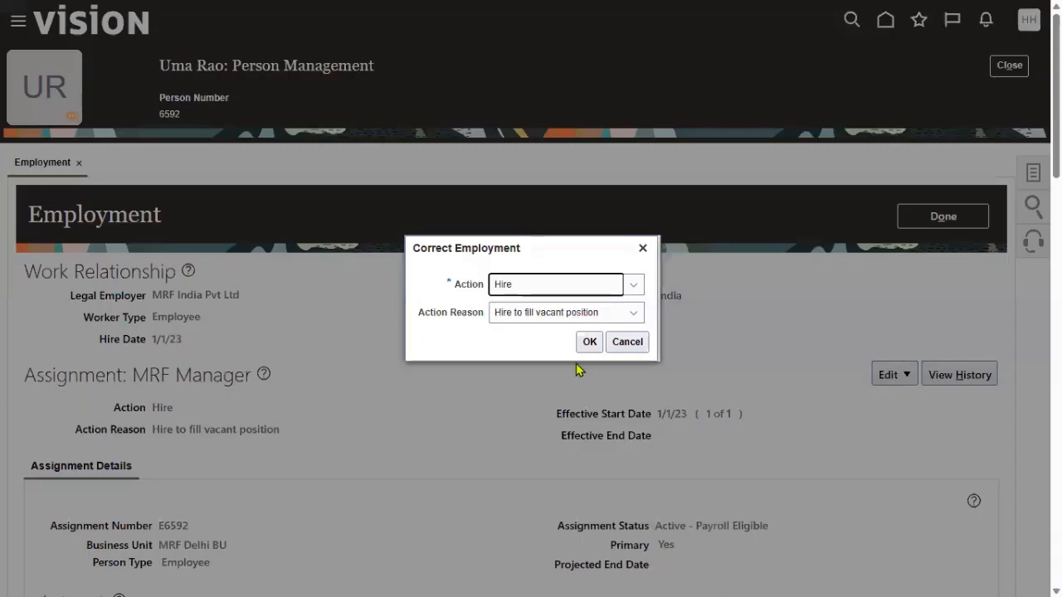
left_click(589, 341)
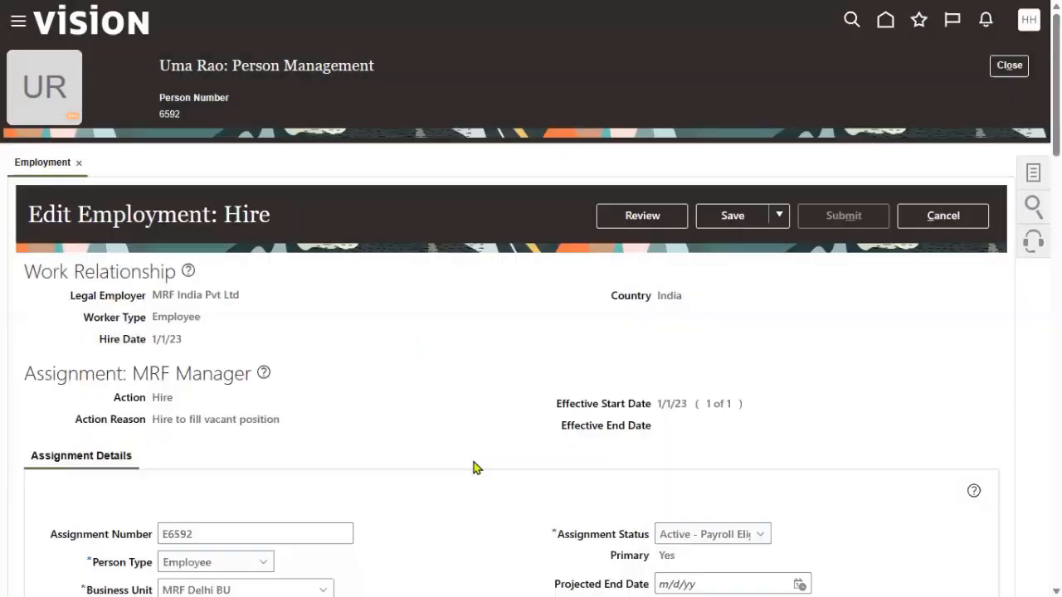
scroll(443, 455, "down", 10)
scroll(443, 455, "down", 4)
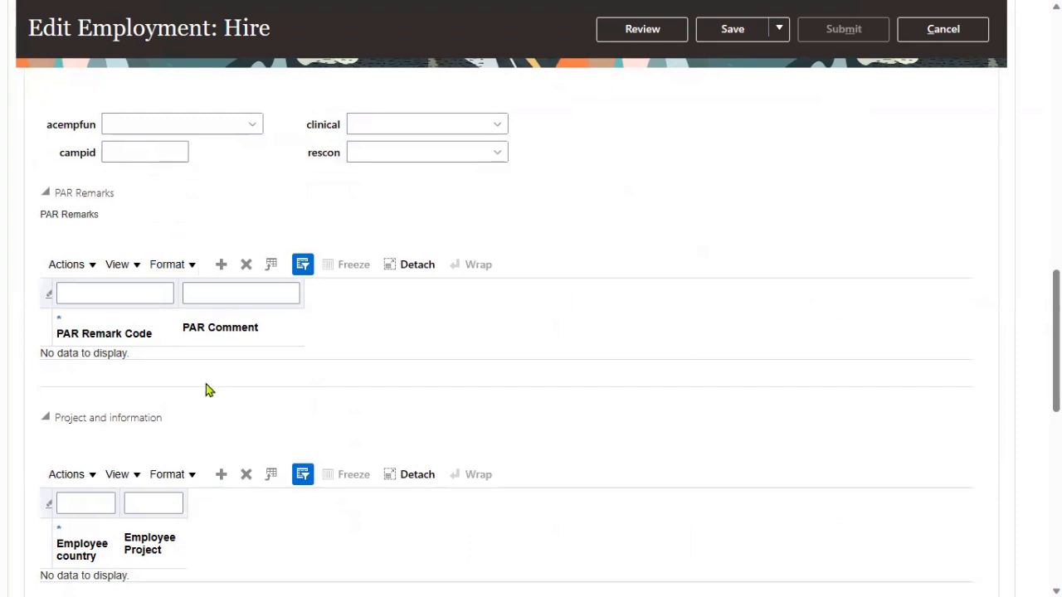
scroll(208, 390, "up", 5)
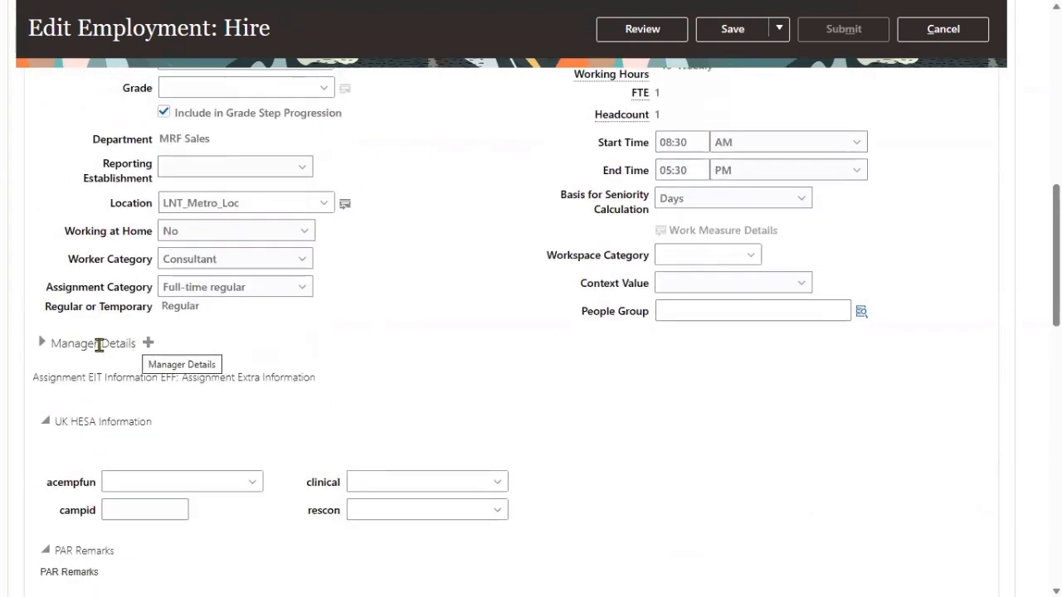
Step: Add a manager entry to the assignment, choosing the active Police Services Prg officer by surname, with type Line Manager
left_click(44, 344)
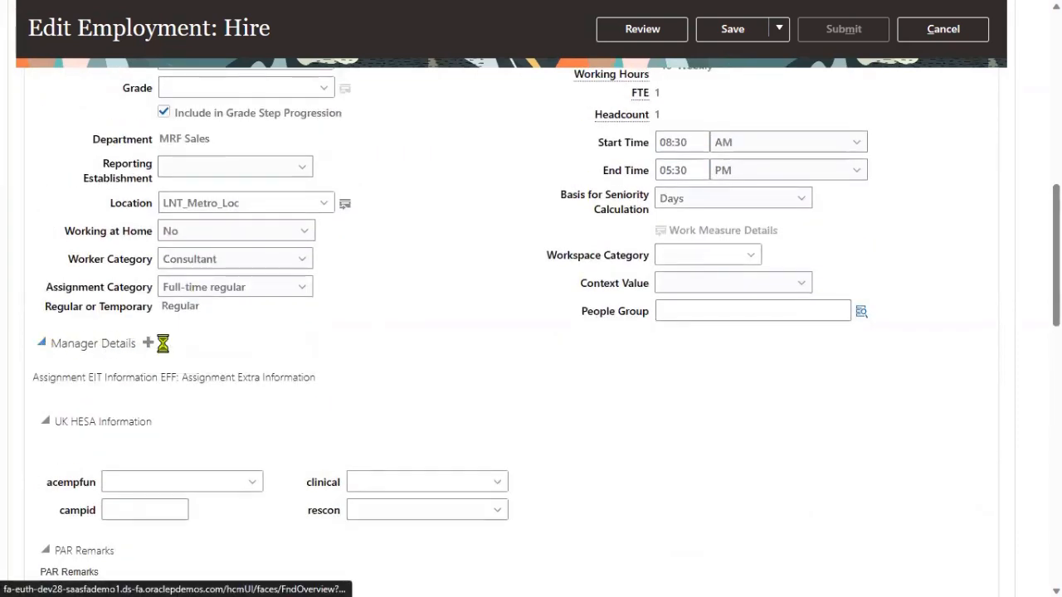
left_click(148, 343)
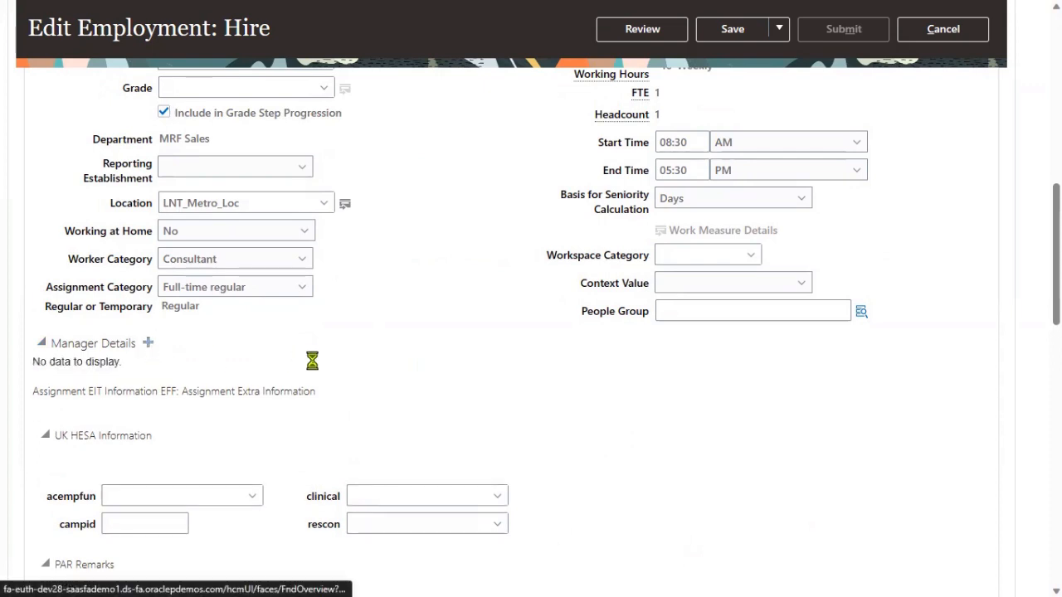
left_click(297, 372)
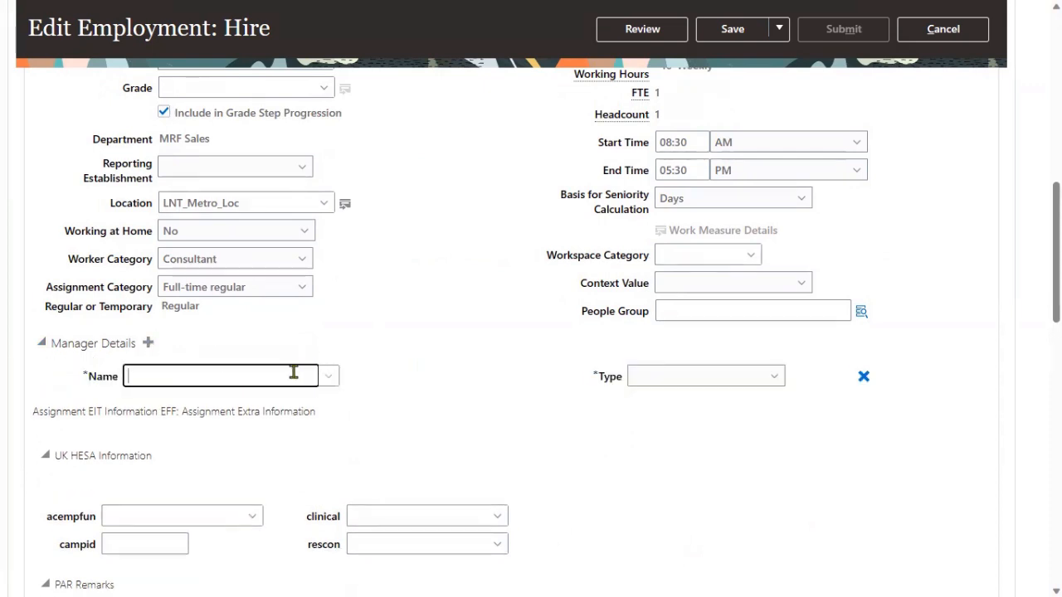
type("john")
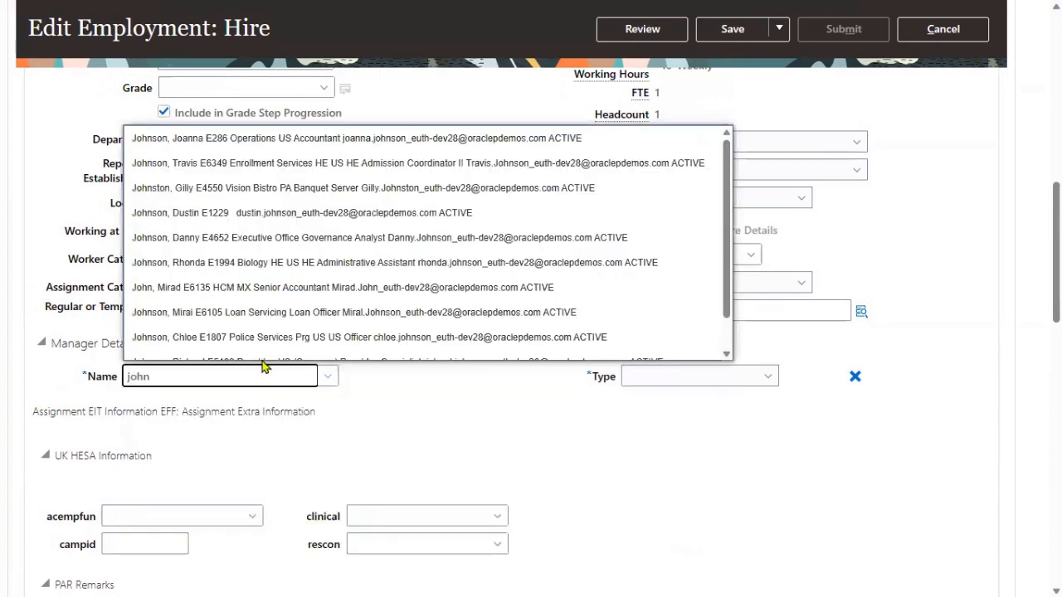
left_click(265, 336)
left_click(737, 380)
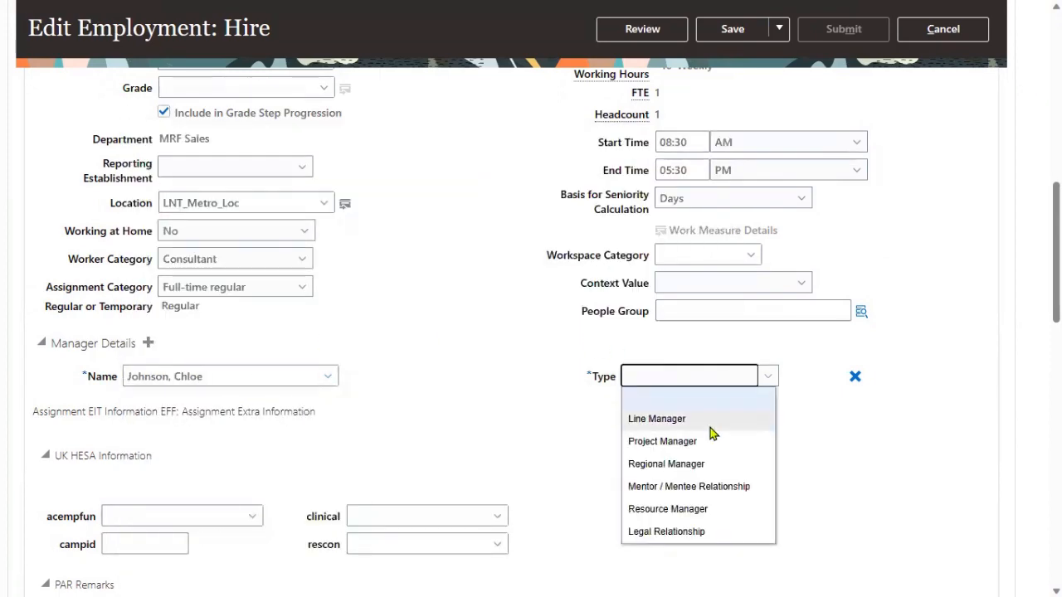
left_click(711, 420)
Step: Review and submit the corrected employment record, confirm the submission and return to the person search
scroll(578, 339, "up", 15)
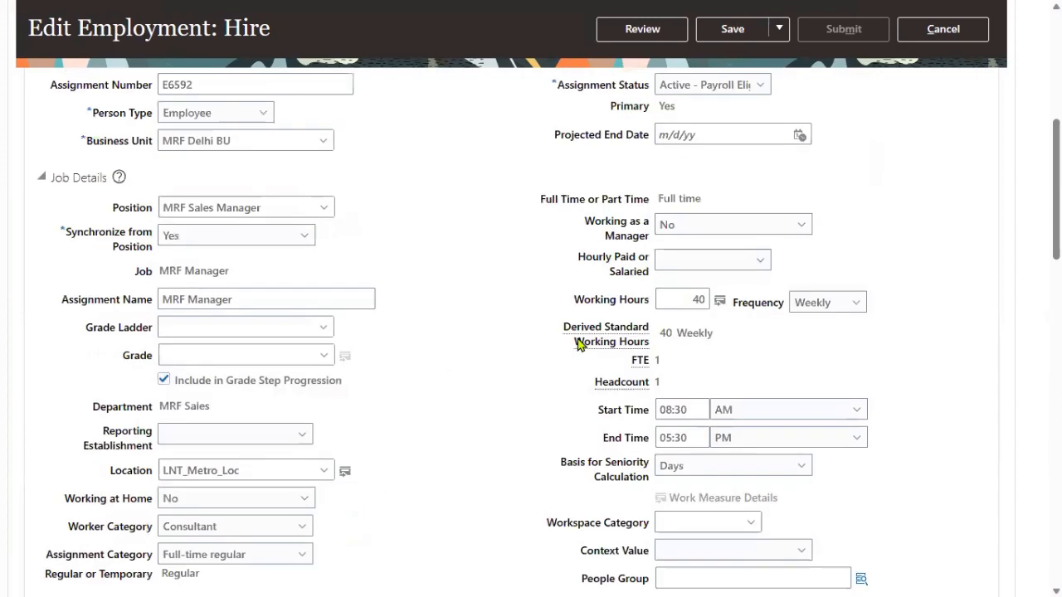
left_click(646, 214)
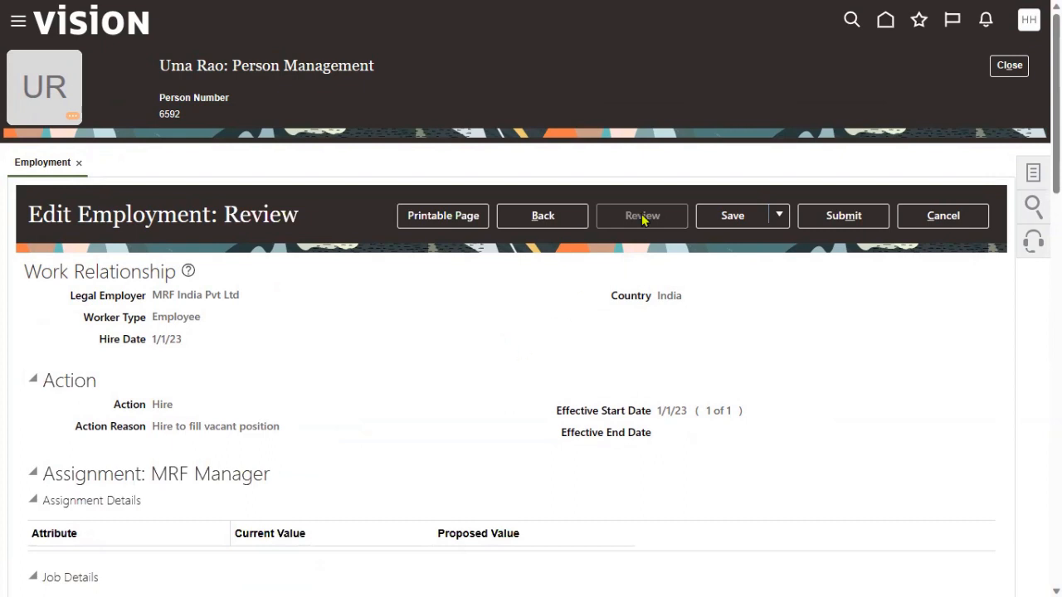
left_click(839, 224)
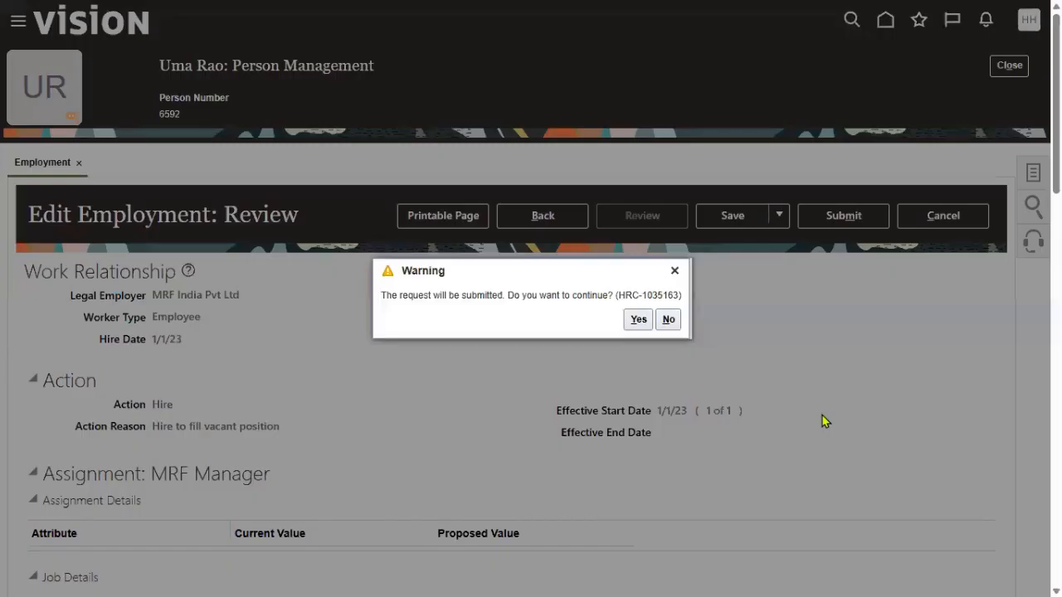
left_click(637, 320)
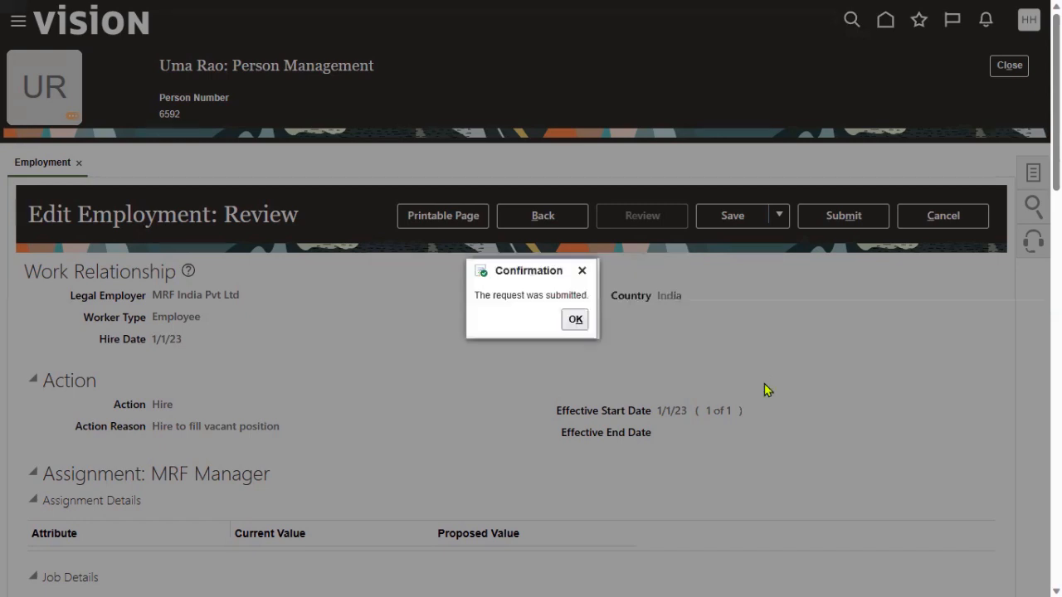
left_click(576, 320)
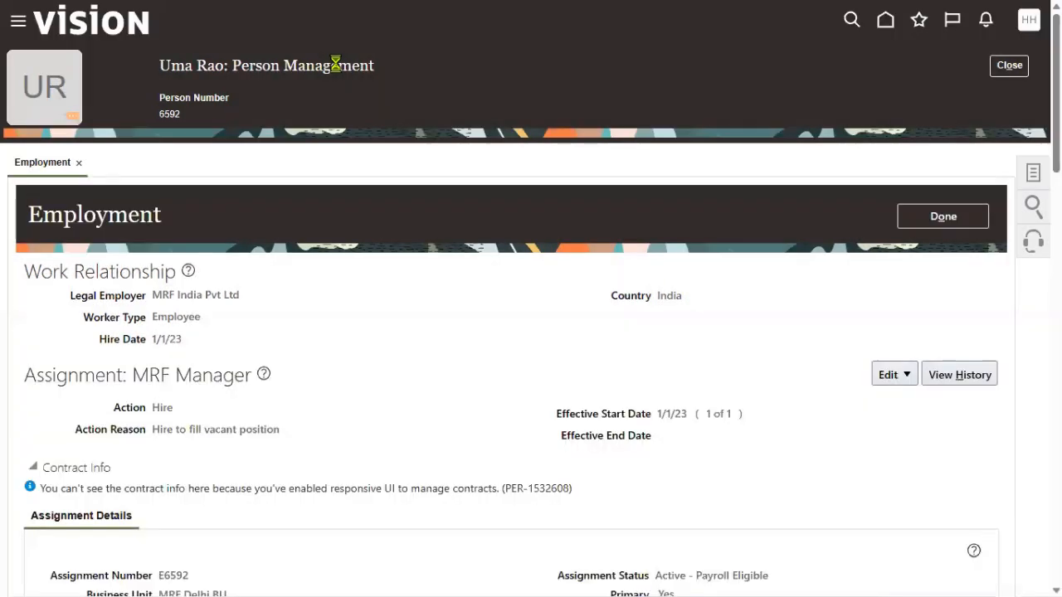
left_click(945, 219)
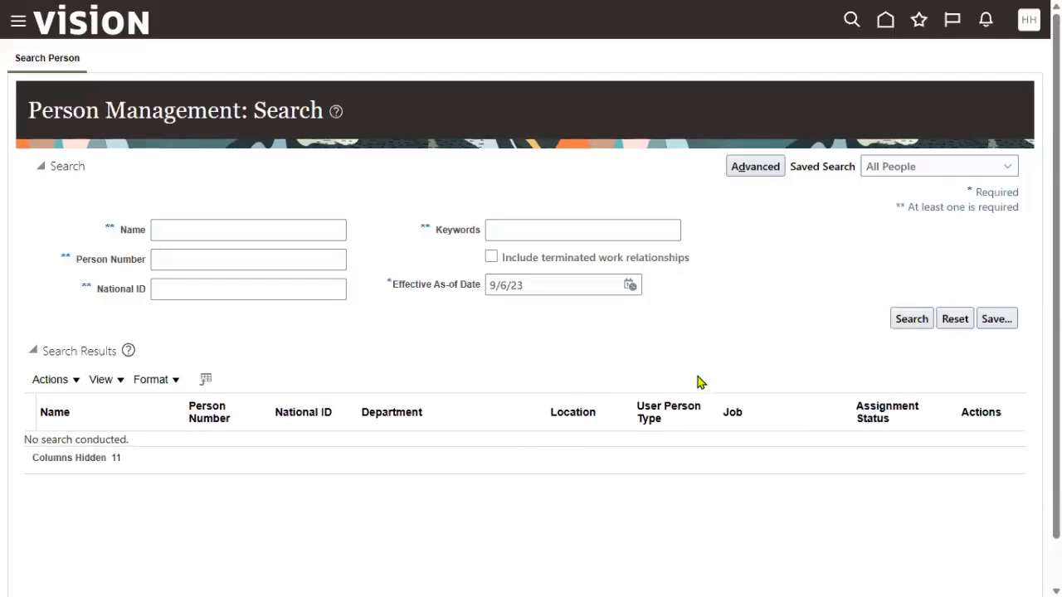
Step: Search for the employee by first name, open the record and check its job and manager details
left_click(267, 237)
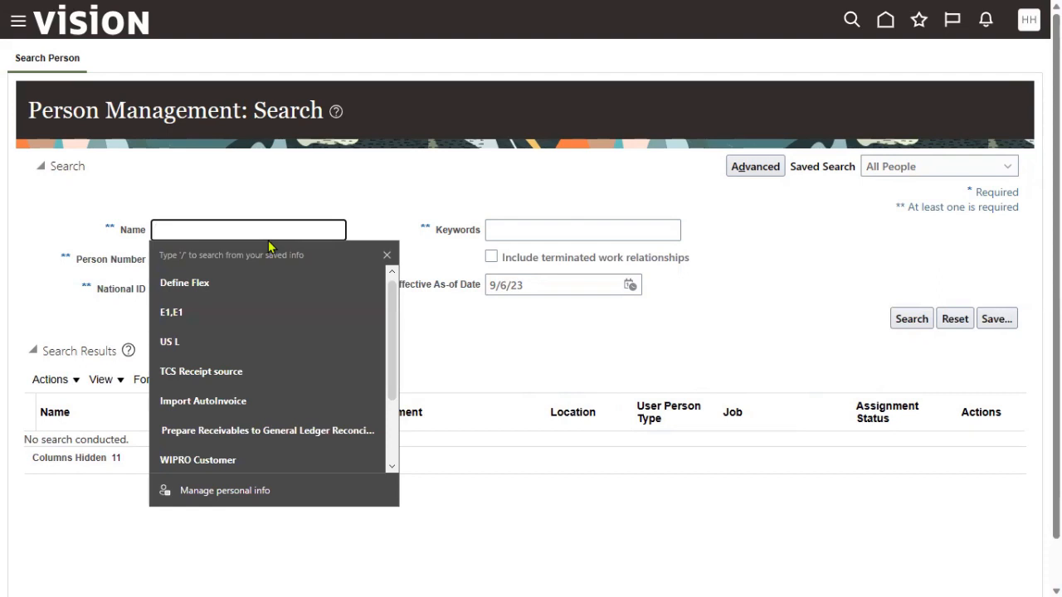
type("Uma")
key("Return")
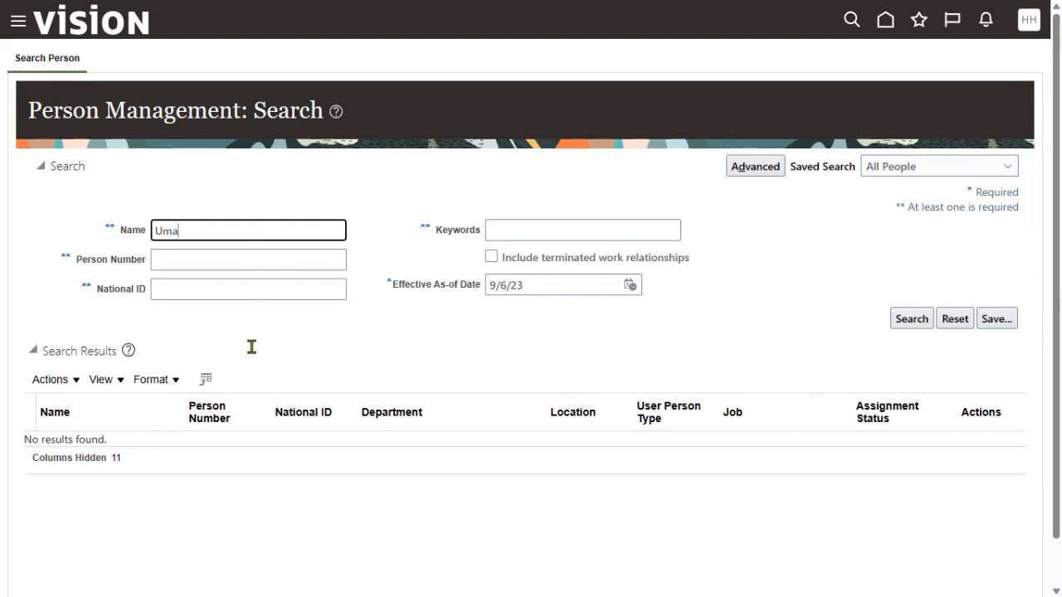
left_click(99, 448)
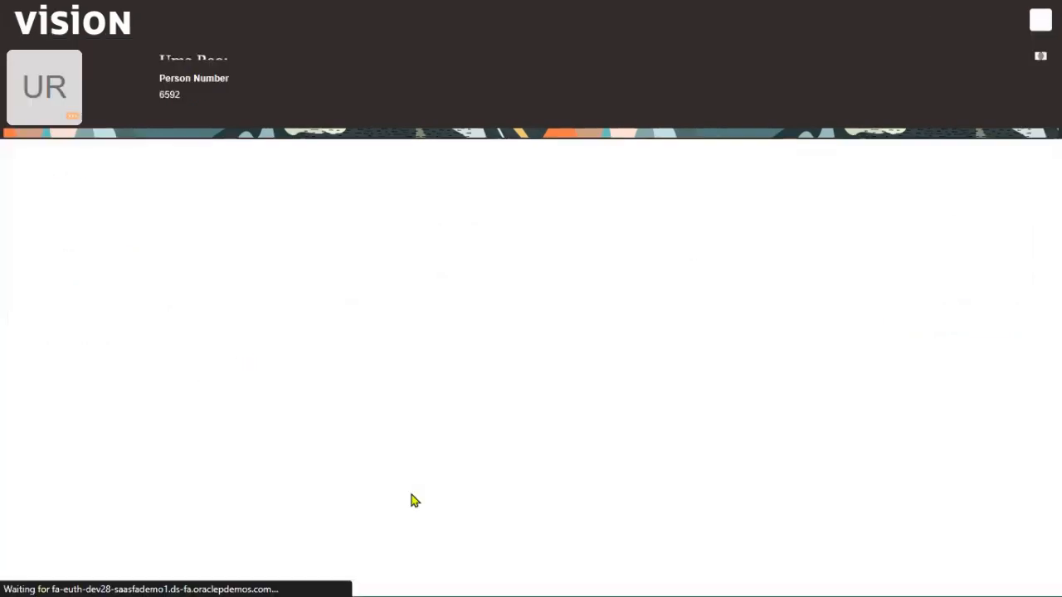
scroll(766, 394, "down", 2)
scroll(764, 393, "down", 7)
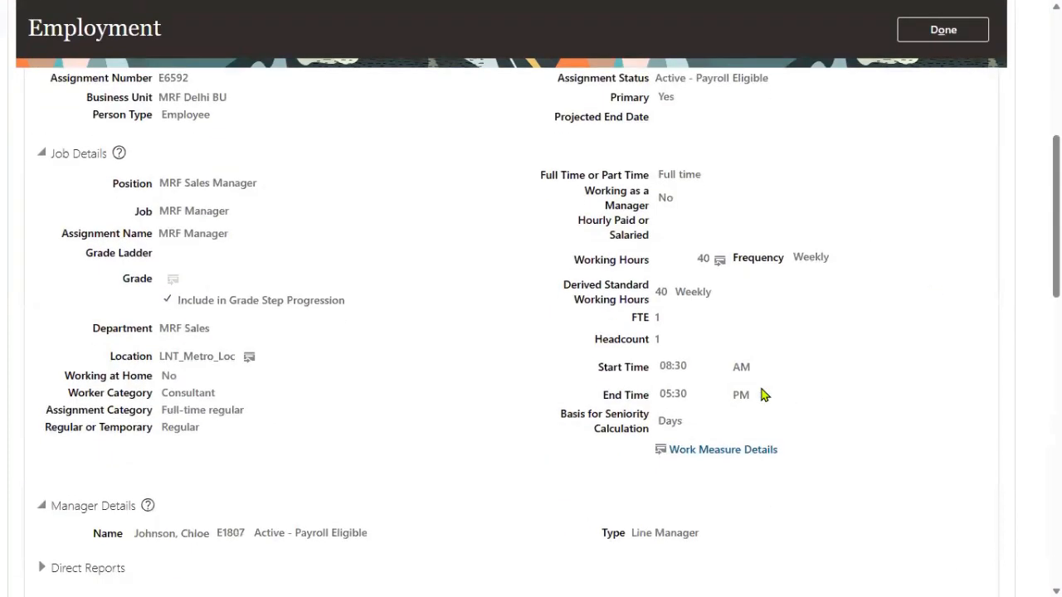
left_click_drag(129, 274, 363, 263)
scroll(794, 332, "up", 10)
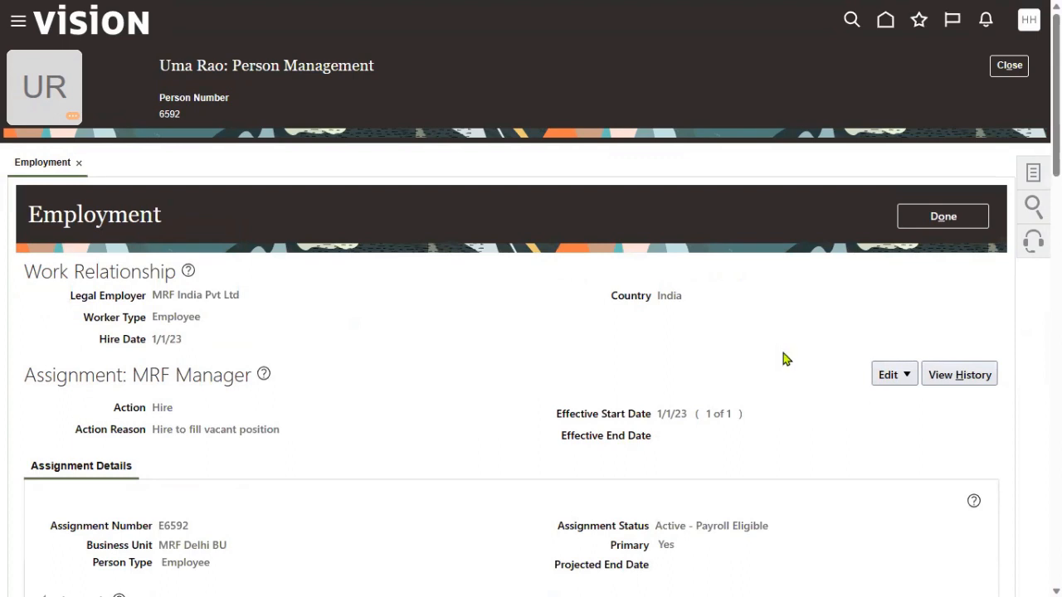
Step: Start an update of the MRF Manager assignment with an effective start date of 10/1/23
left_click(903, 378)
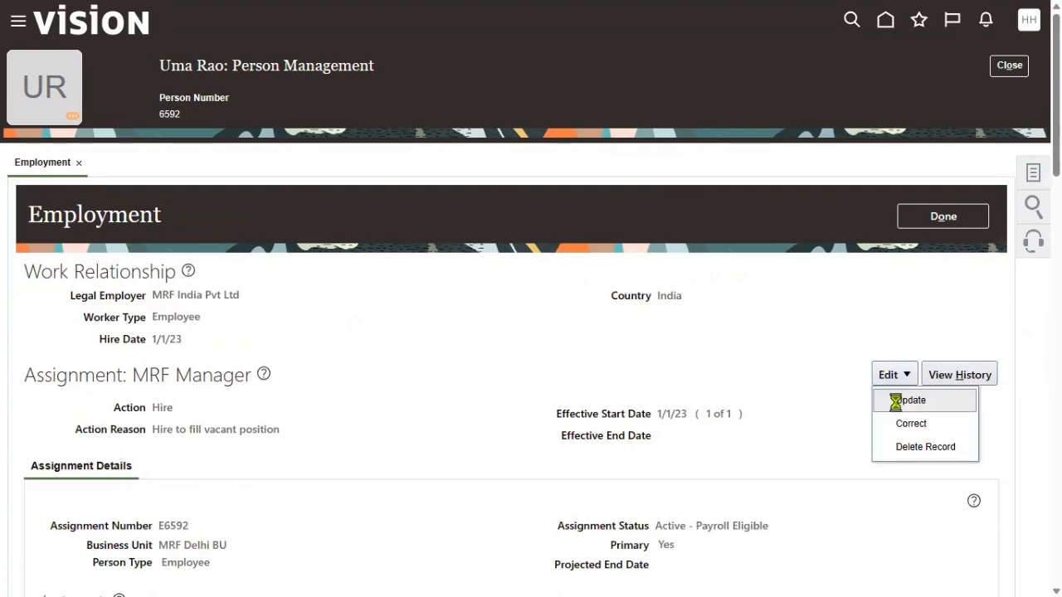
left_click(904, 400)
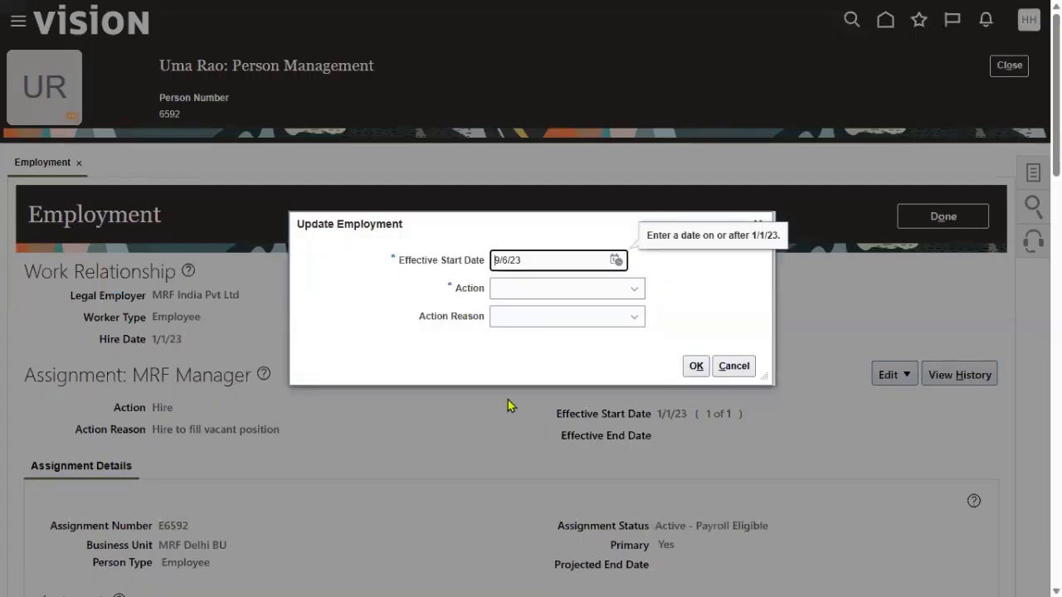
left_click(406, 263)
left_click_drag(406, 264, 483, 265)
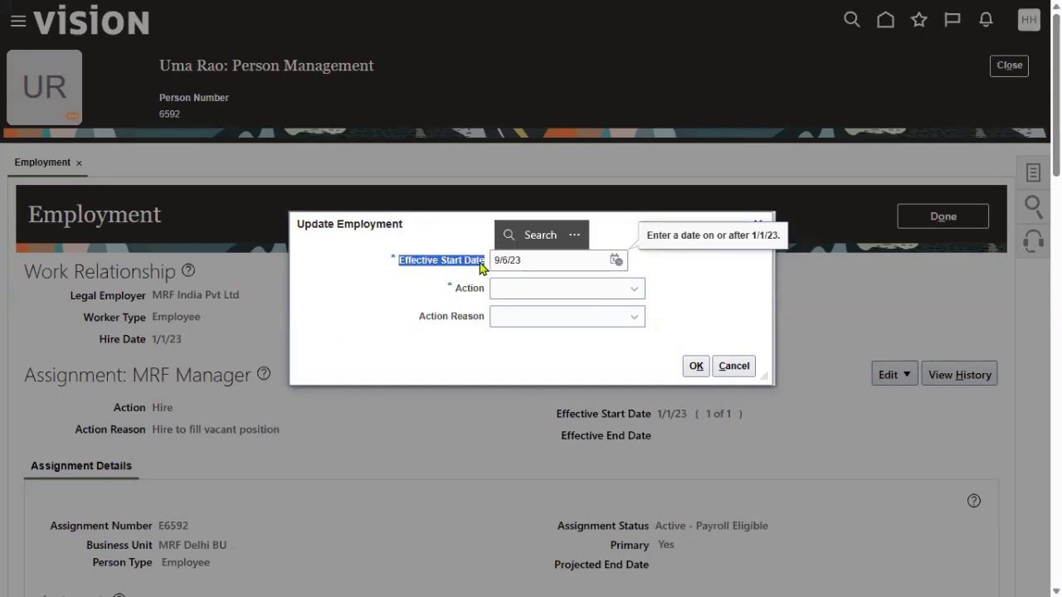
left_click(616, 261)
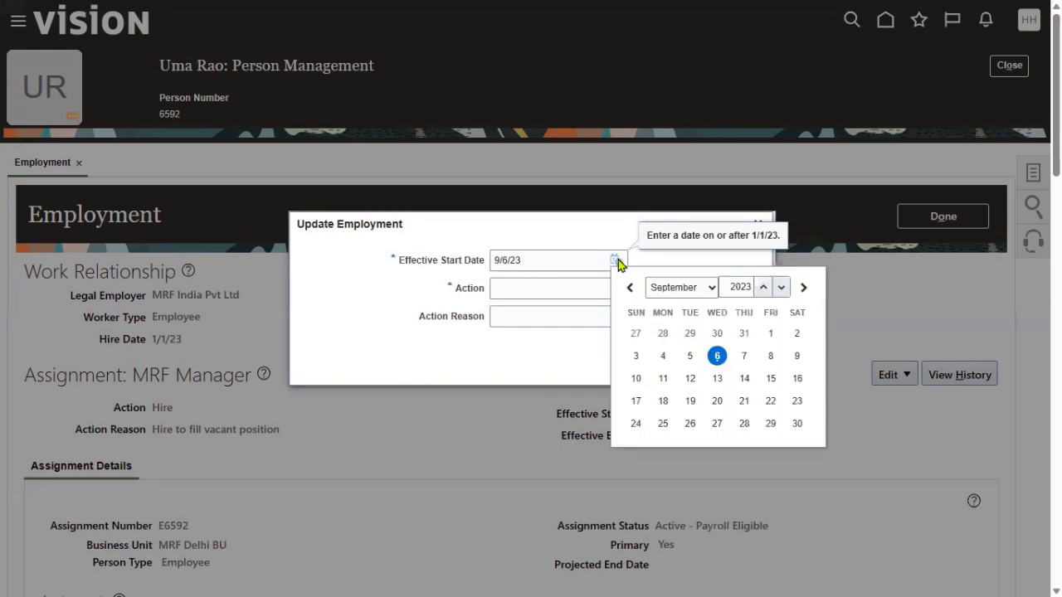
left_click(681, 287)
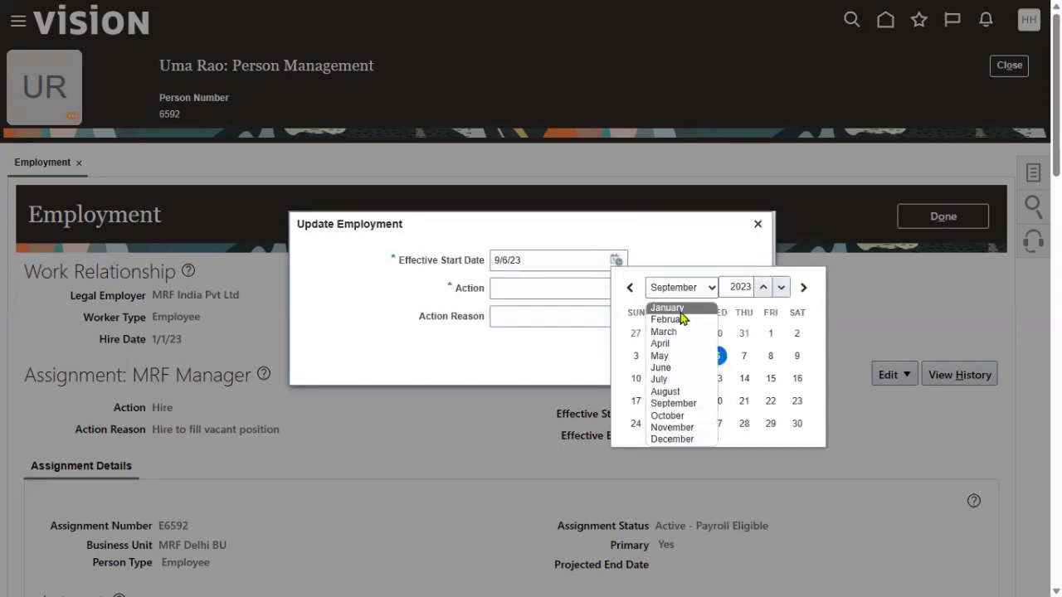
left_click(667, 416)
left_click(638, 337)
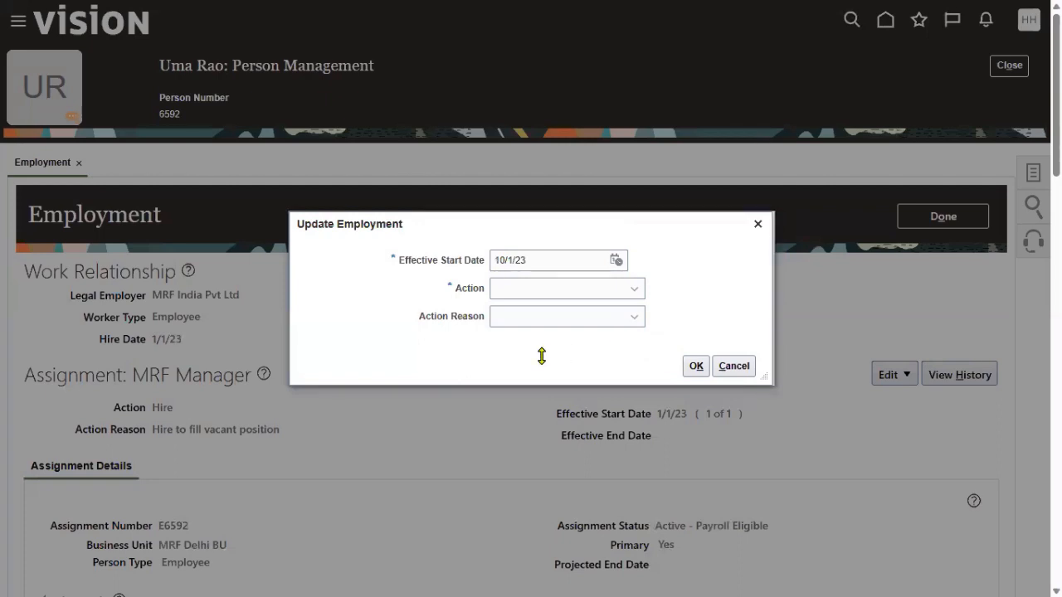
Step: Set the update's action to Manager Change and its reason to New Hire of Manager, and proceed to the employment edit page
left_click(568, 295)
left_click_drag(649, 386, 644, 459)
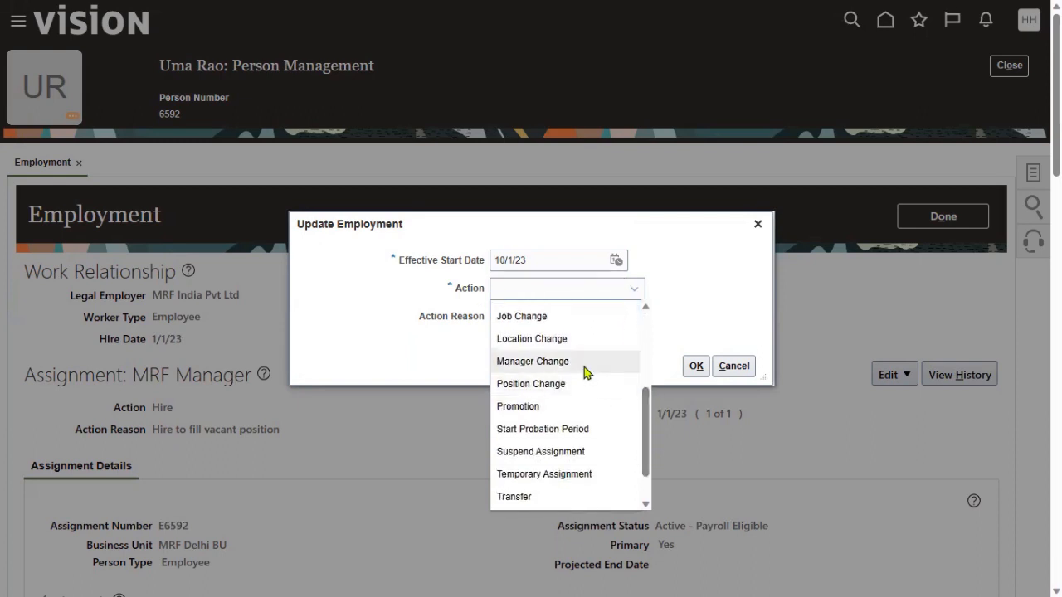
left_click(527, 362)
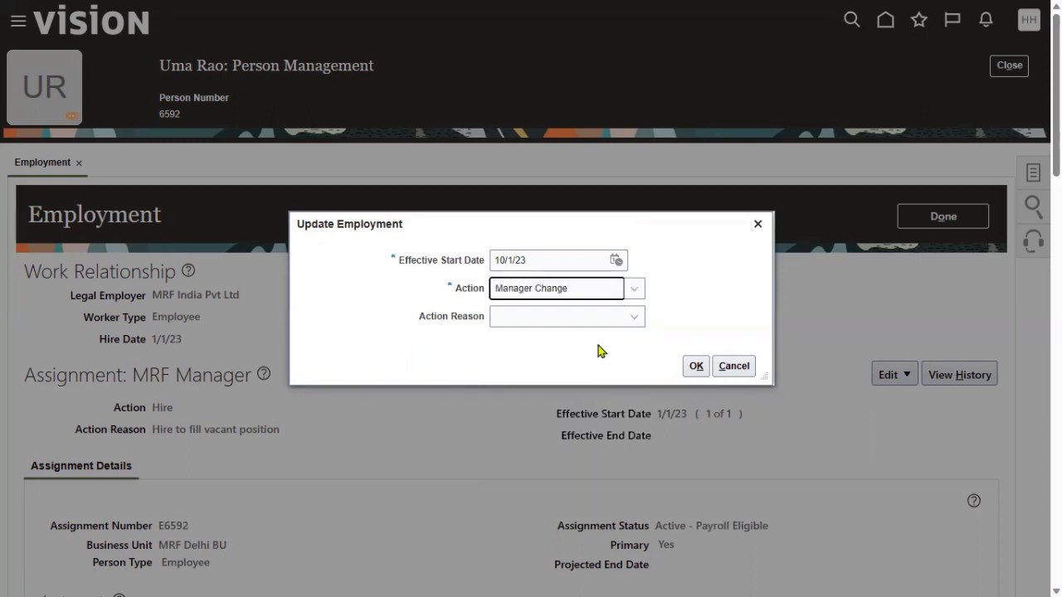
left_click(616, 316)
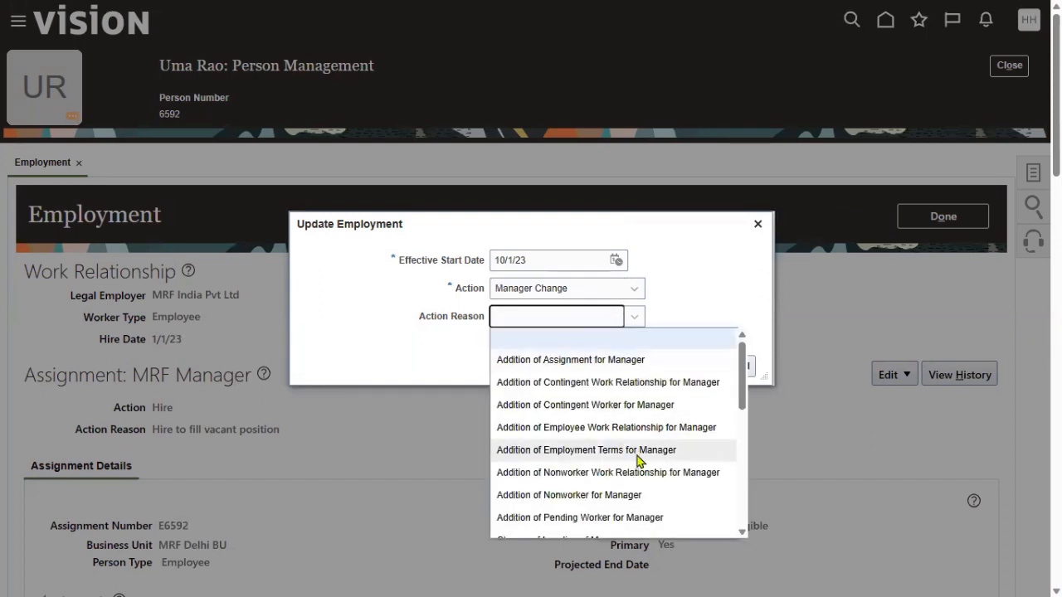
scroll(569, 460, "down", 2)
scroll(580, 498, "down", 3)
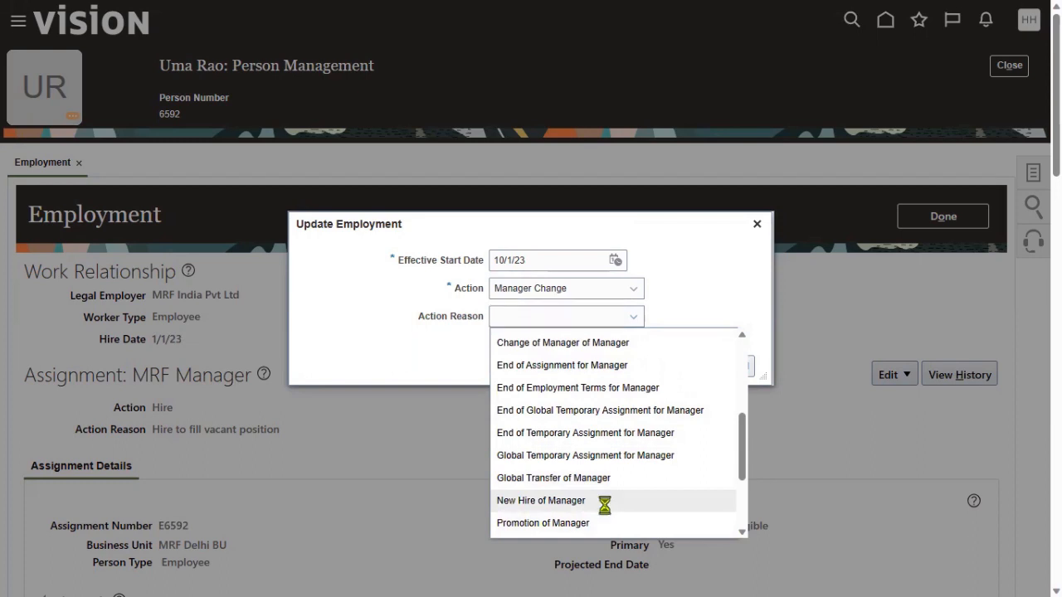
left_click(604, 504)
left_click(695, 366)
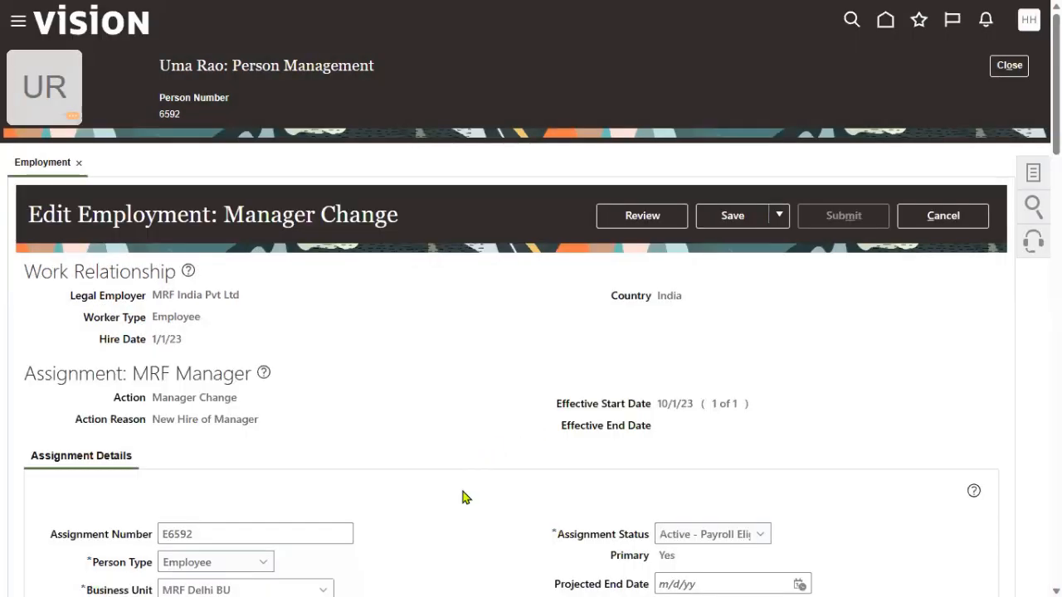
Step: Add a second manager row to the assignment's manager details, choosing the E101 employee as manager with type Project Manager
scroll(464, 496, "down", 10)
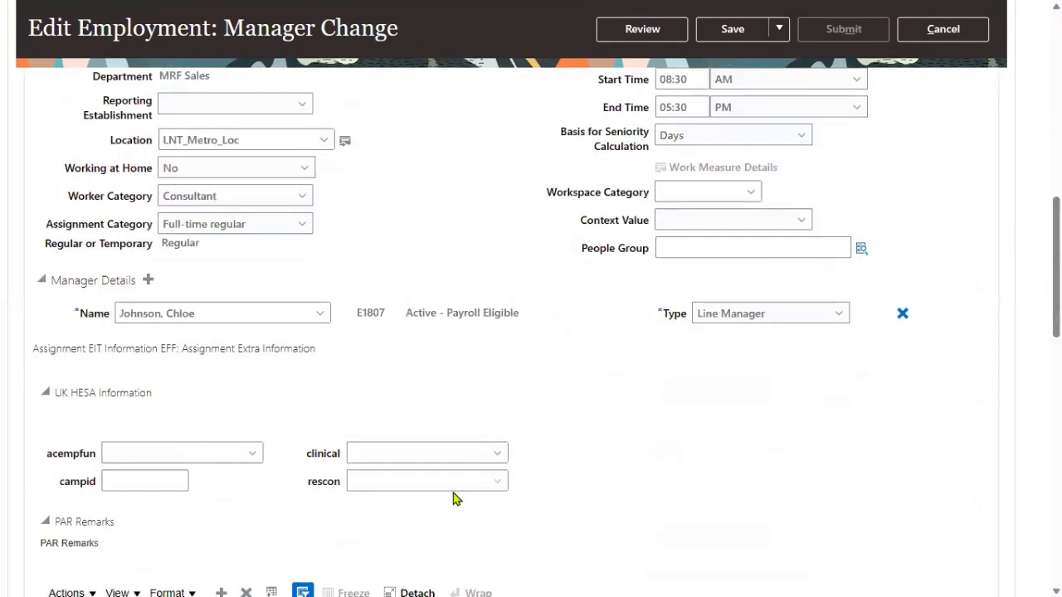
left_click(148, 254)
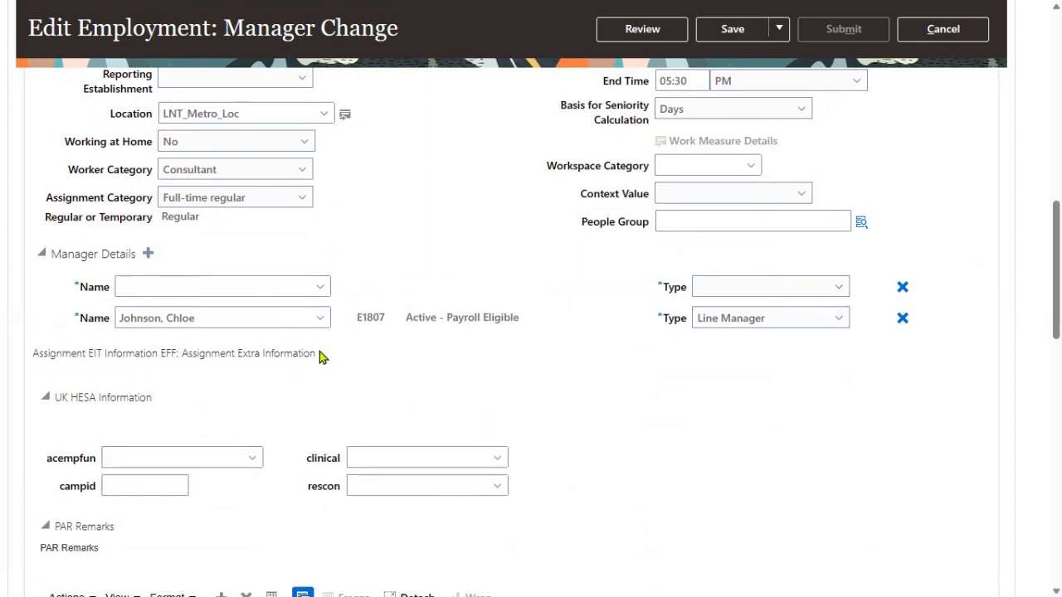
left_click(274, 282)
type("fe")
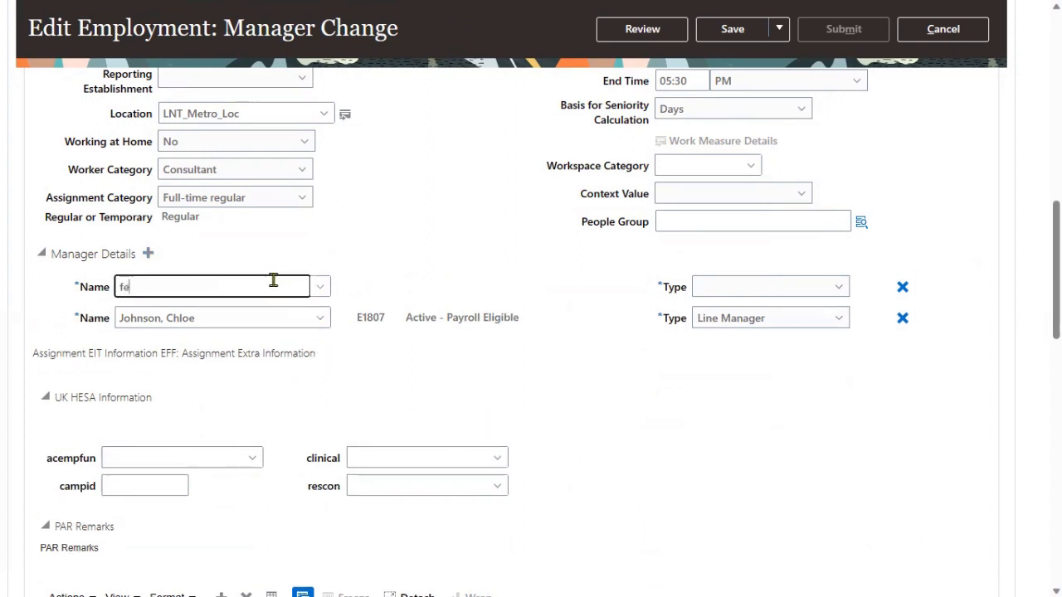
type("itty")
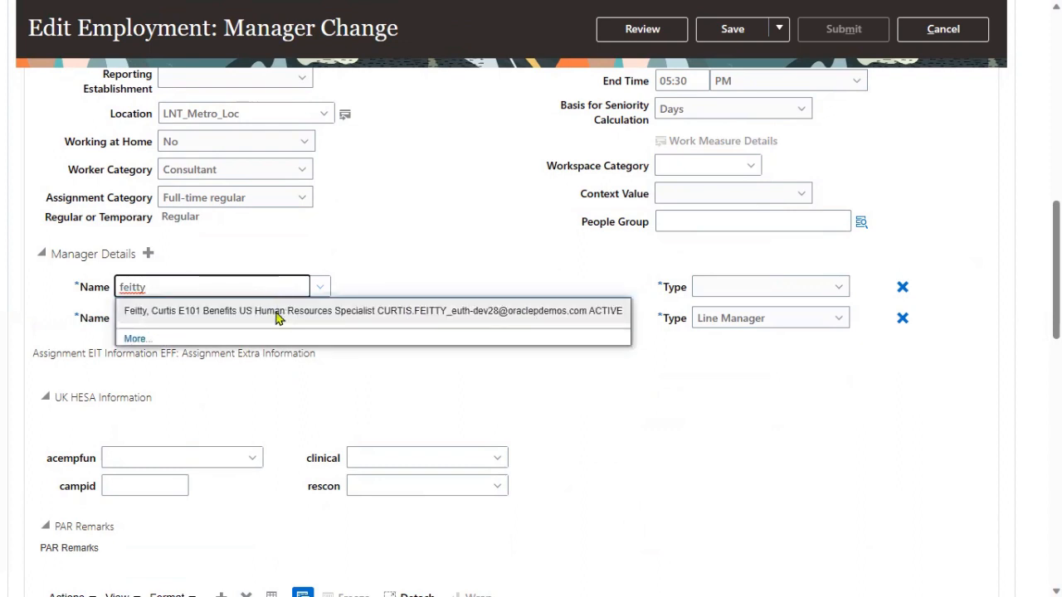
left_click(277, 313)
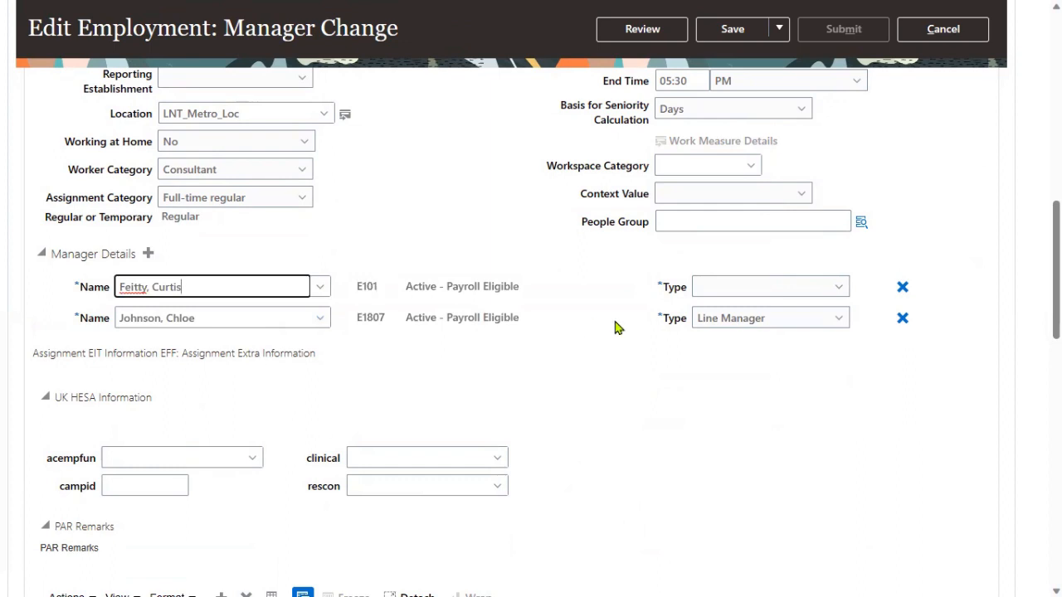
left_click(751, 289)
left_click(747, 348)
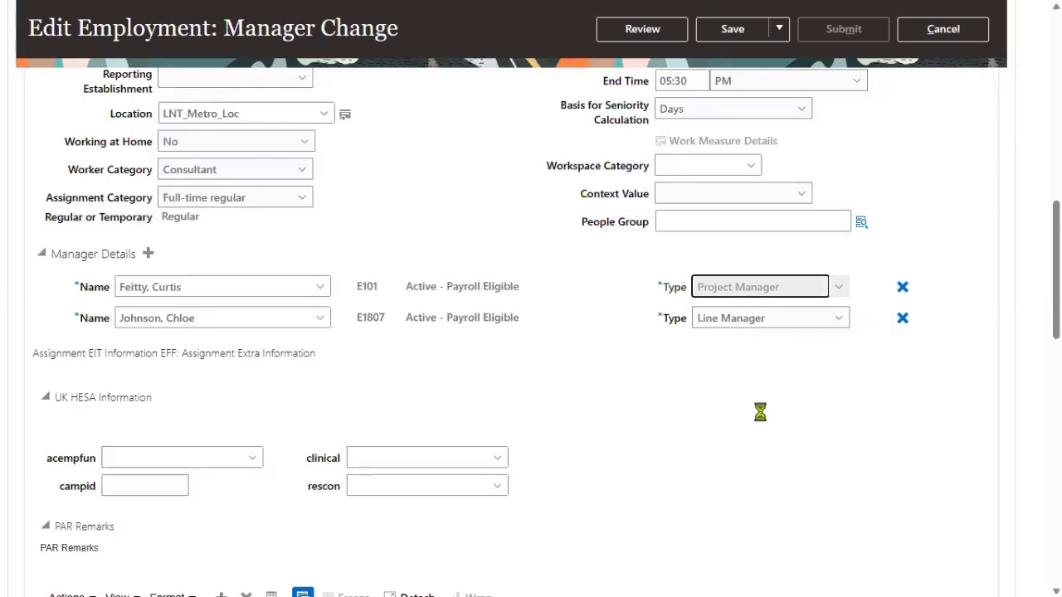
Step: Review and submit the Manager Change update effective 10/1/23, and return to the person search
scroll(687, 411, "up", 4)
scroll(687, 410, "up", 6)
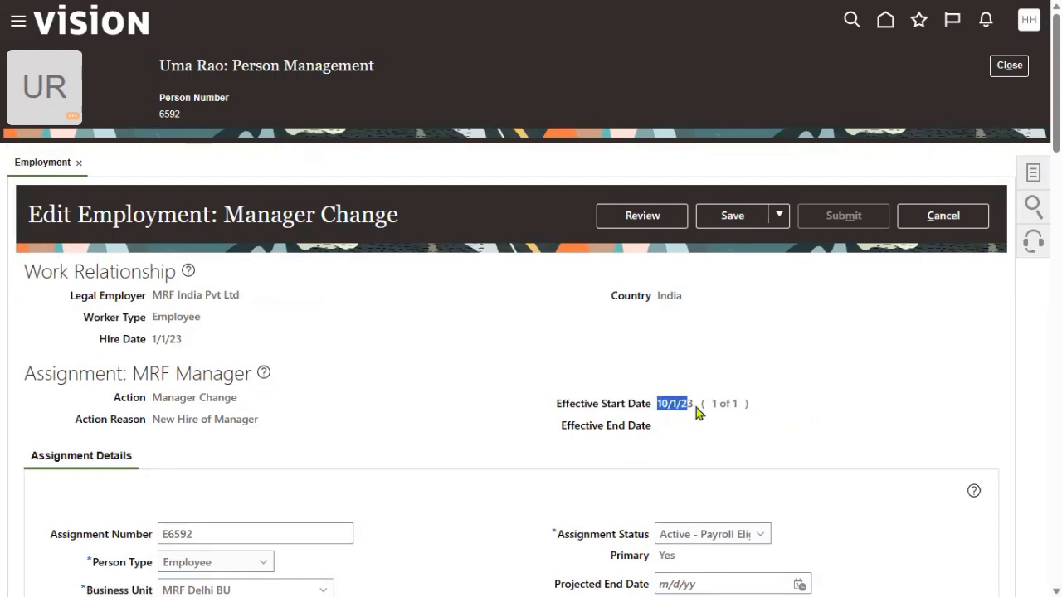
left_click_drag(696, 407, 697, 407)
left_click(640, 215)
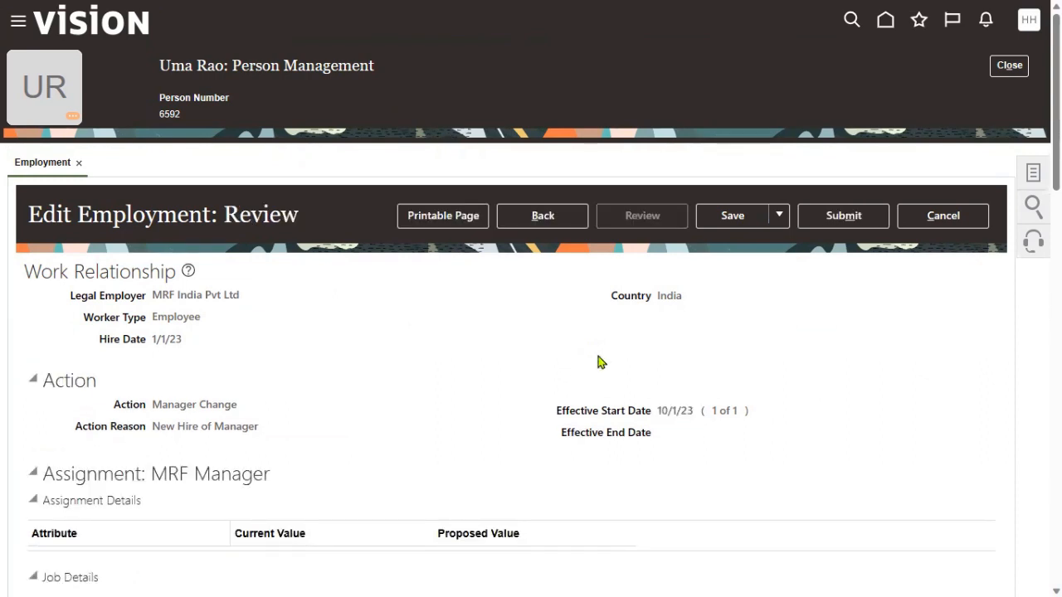
left_click(852, 215)
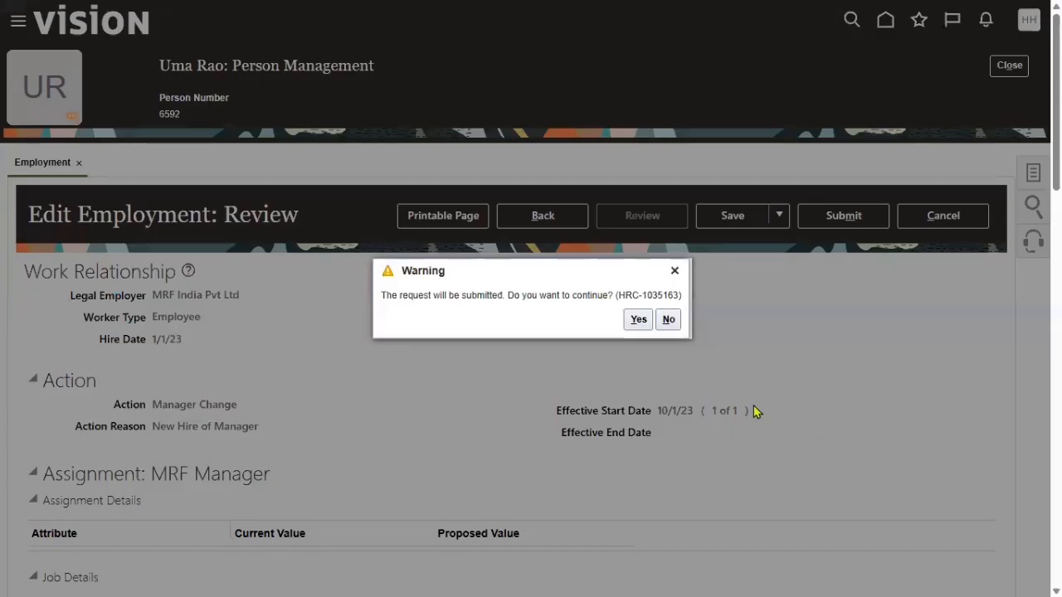
left_click(628, 326)
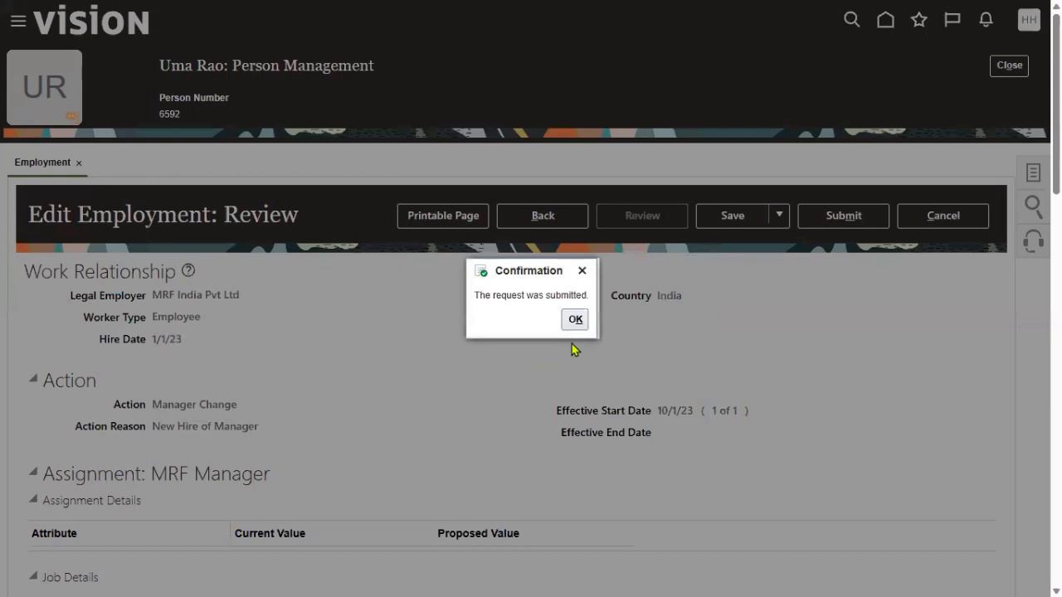
left_click(576, 322)
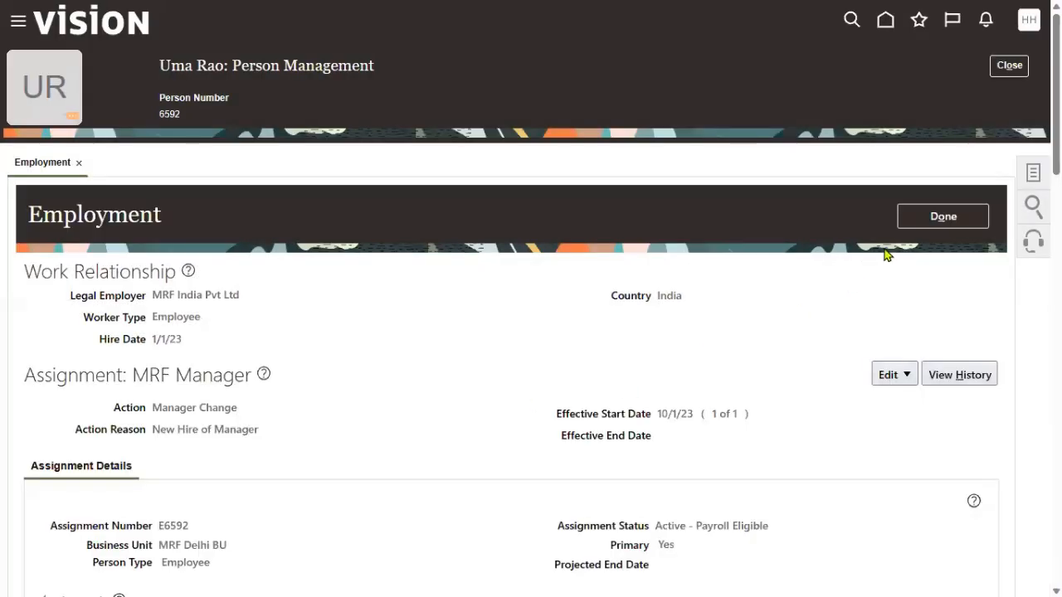
left_click(920, 222)
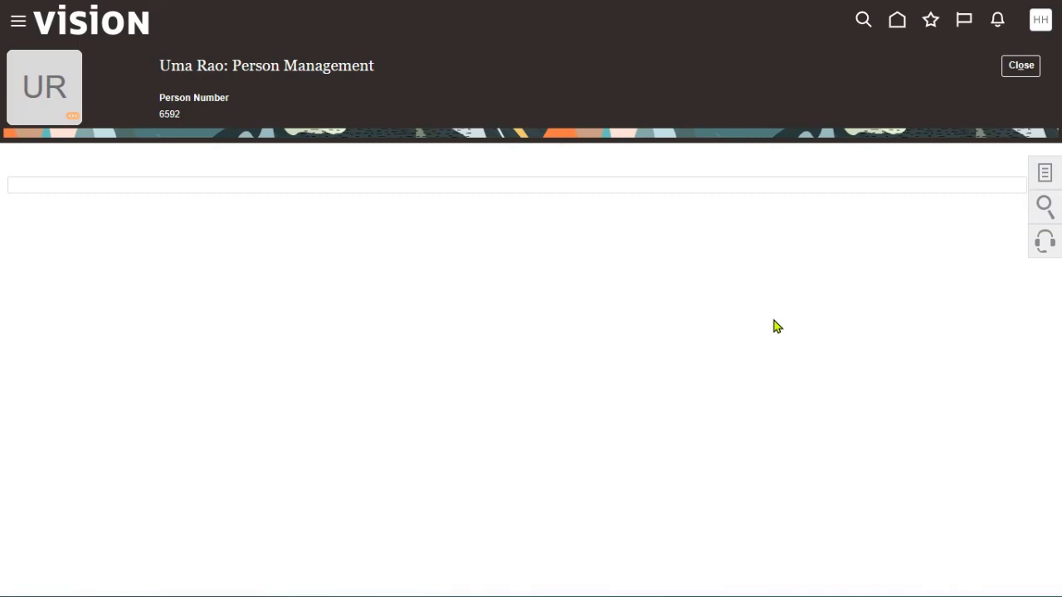
left_click(1012, 66)
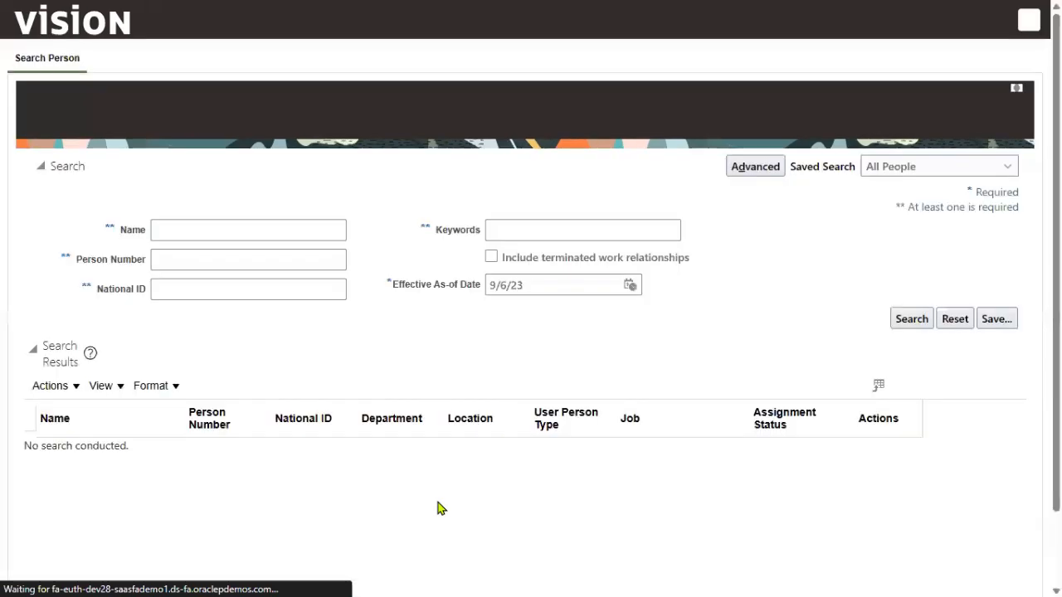
Step: Search for the employee by first name with an effective as-of date of 9/6/23 and open the record
left_click(230, 234)
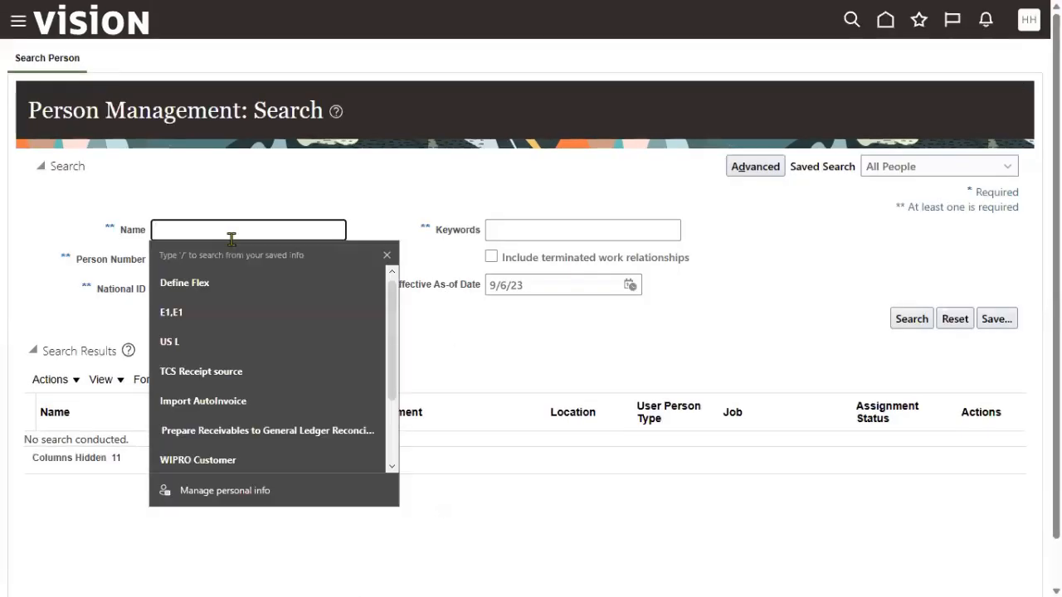
type("Uma")
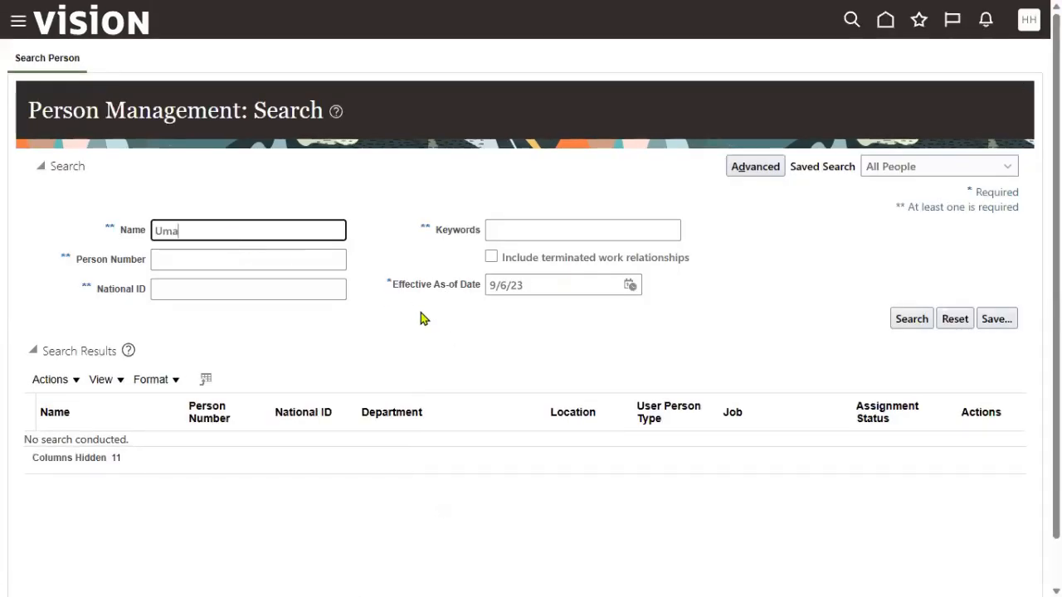
left_click_drag(391, 288, 481, 290)
left_click(539, 285)
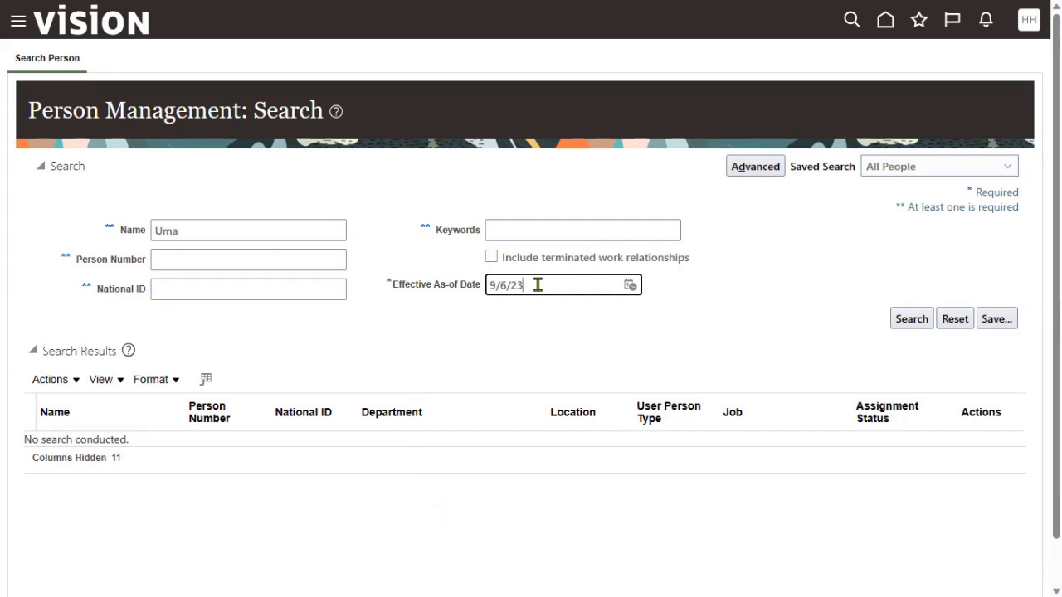
left_click(905, 323)
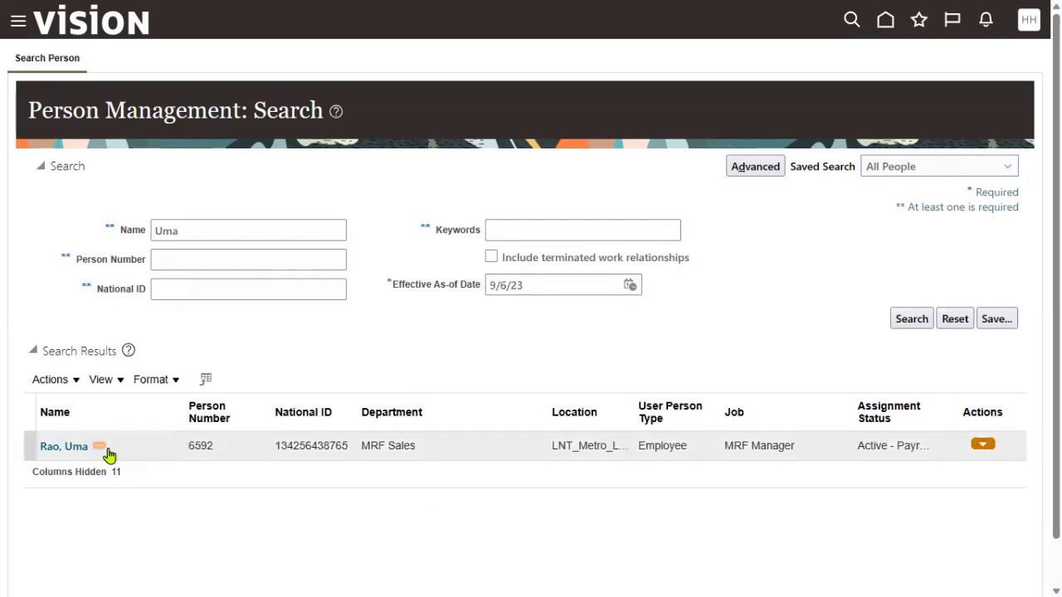
left_click(52, 445)
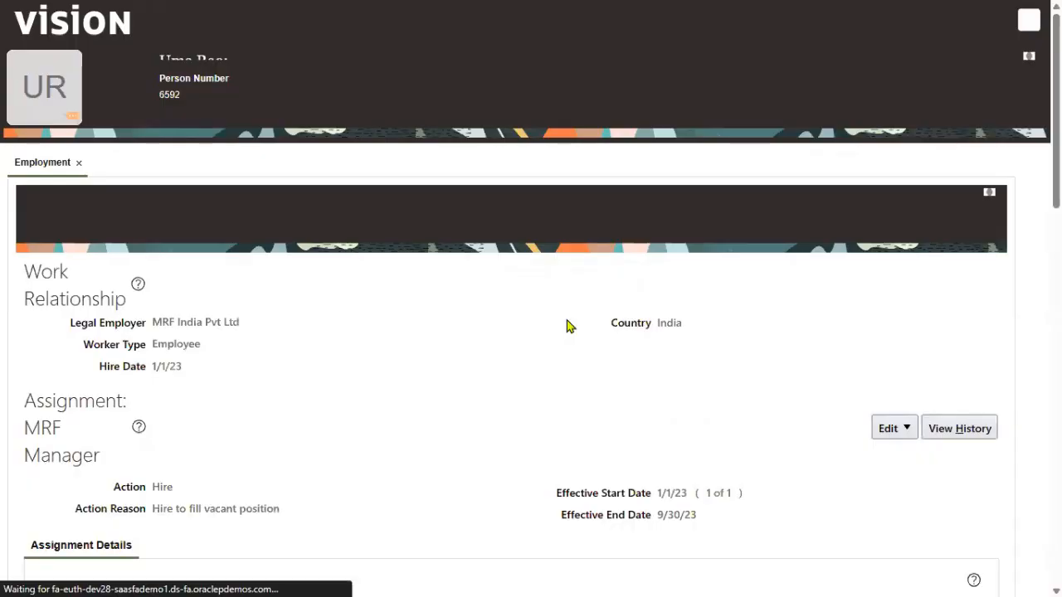
Step: Check the manager details of the assignment record effective before the manager change, and close the record
scroll(560, 396, "down", 3)
scroll(558, 393, "down", 5)
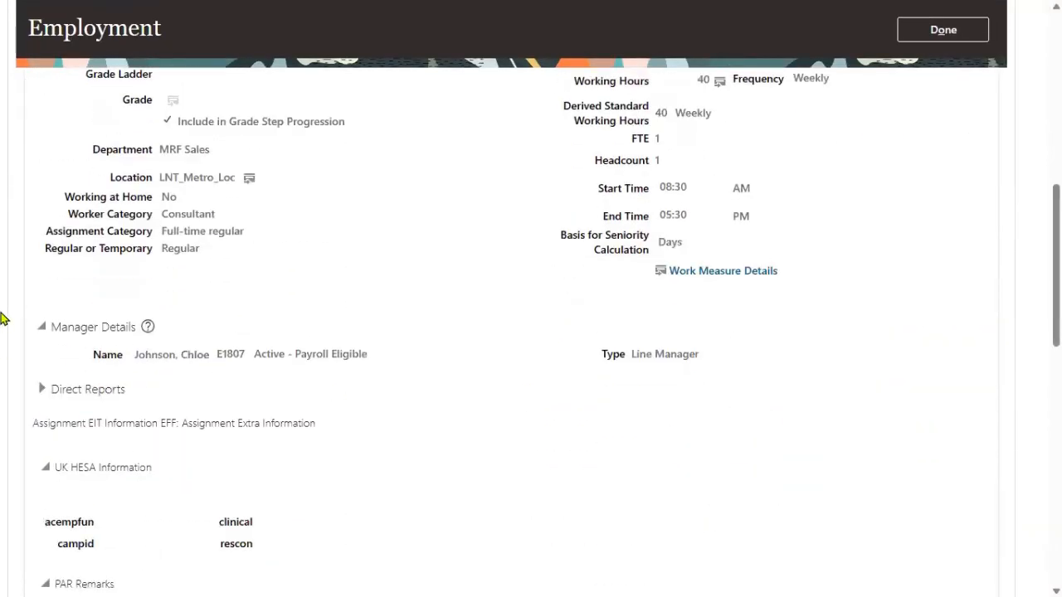
left_click_drag(136, 354, 403, 350)
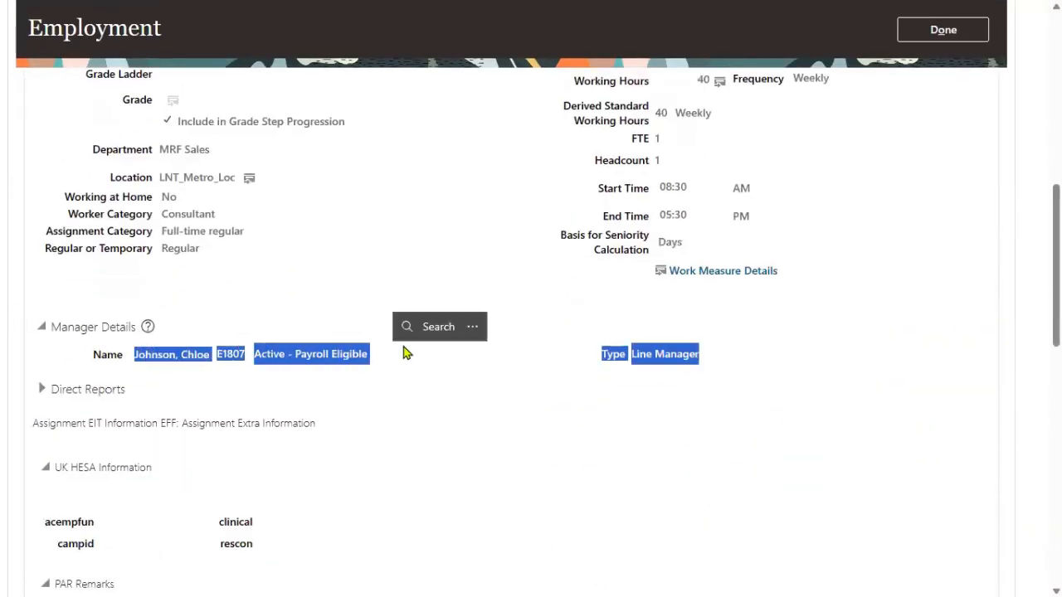
scroll(838, 290, "up", 10)
scroll(849, 287, "up", 2)
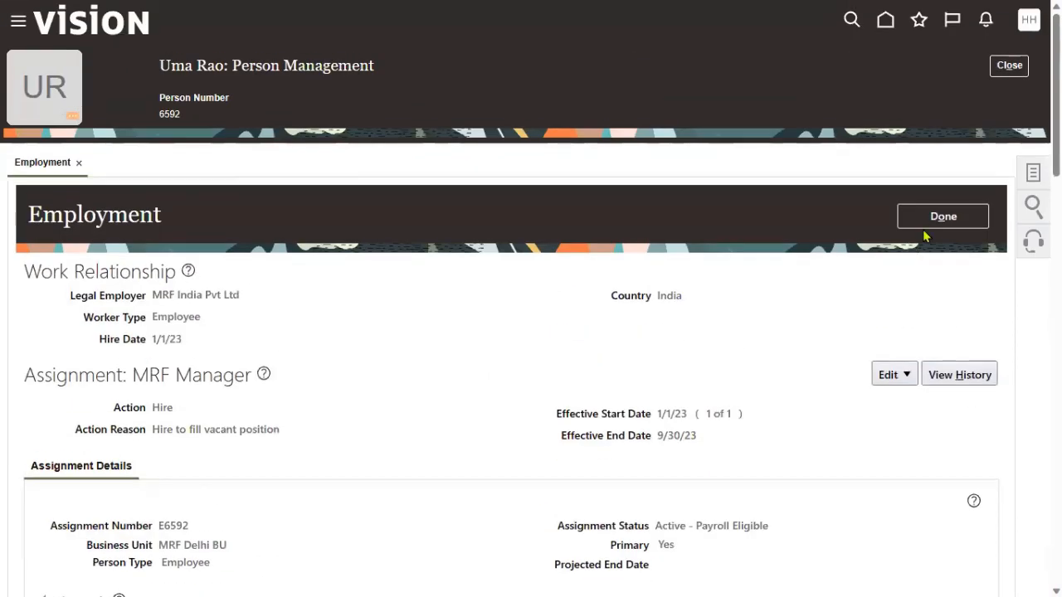
left_click(1007, 66)
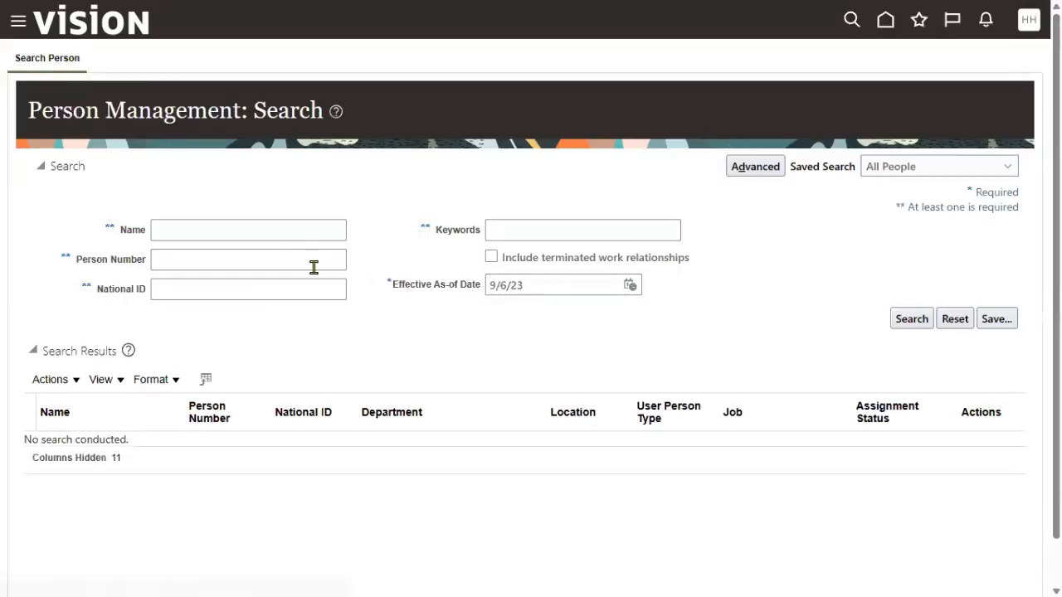
Step: Search for the employee by first name with the effective as-of date set to 10/1/23 and open the record
left_click(271, 225)
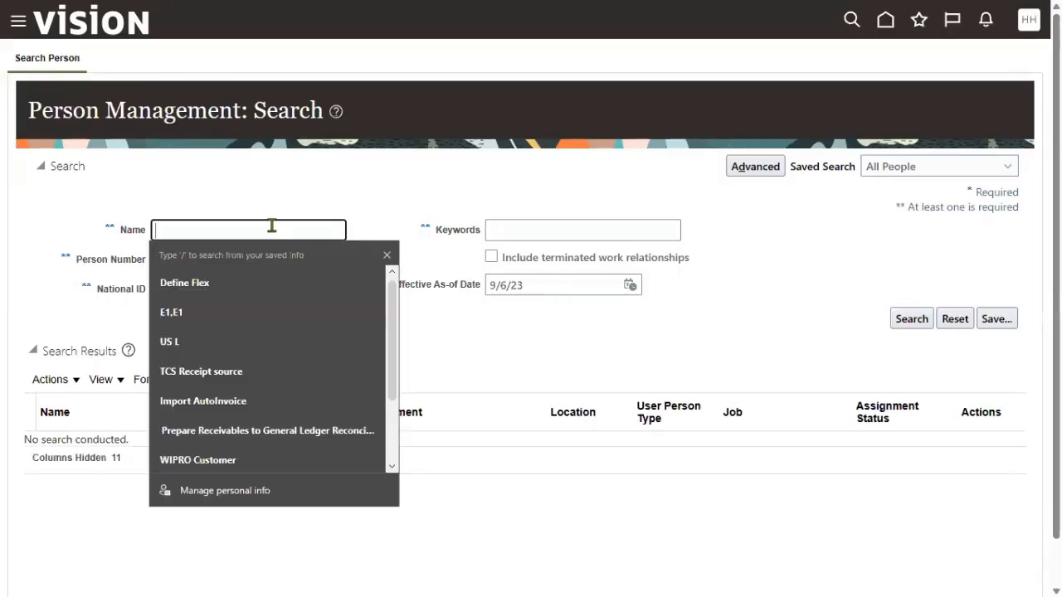
type("Uma")
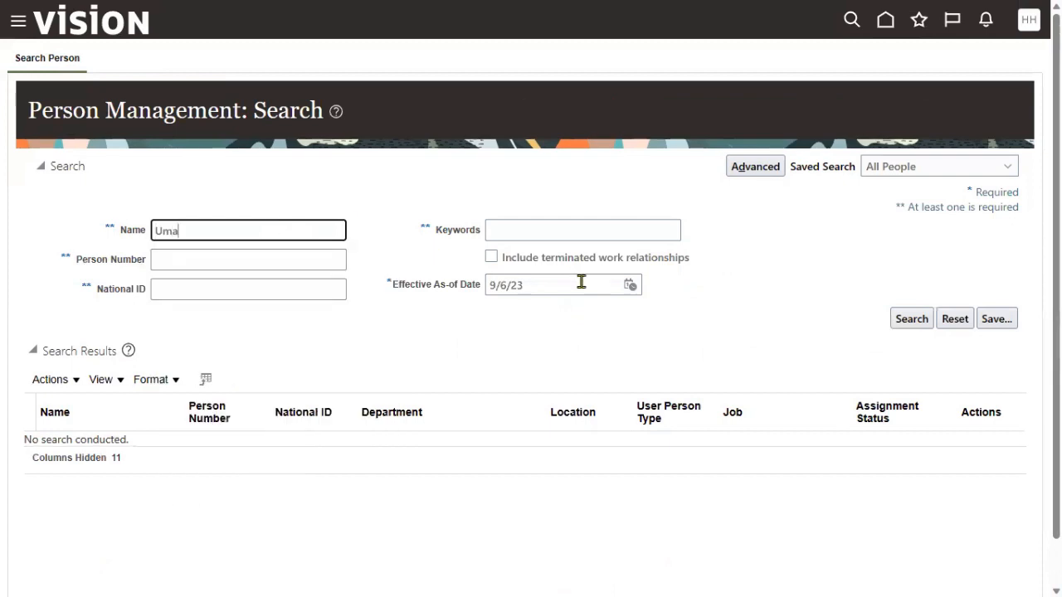
left_click(630, 285)
left_click(712, 314)
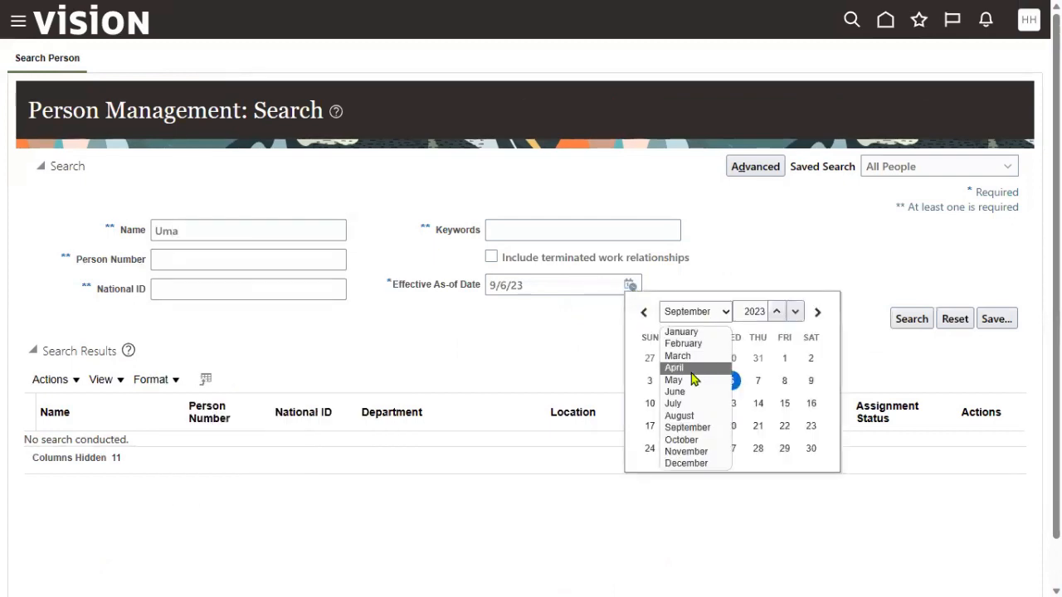
left_click(687, 440)
left_click(654, 360)
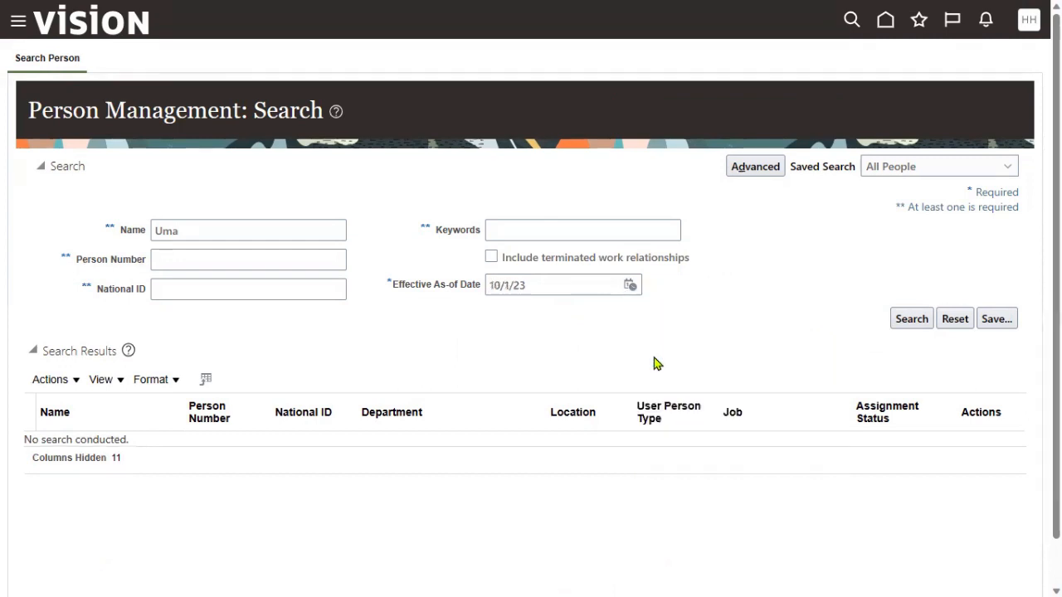
left_click(904, 320)
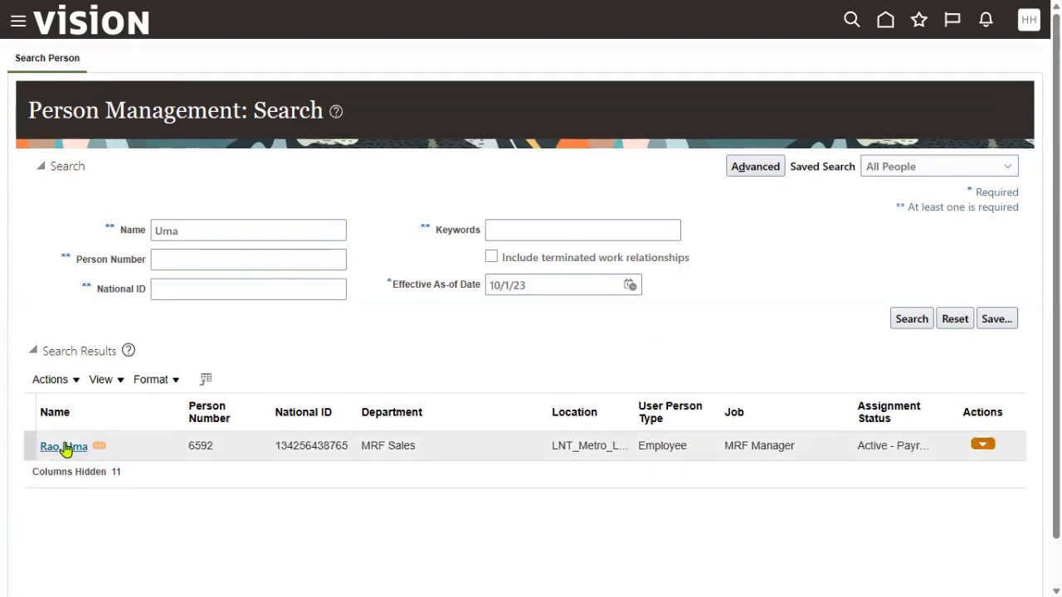
left_click(65, 447)
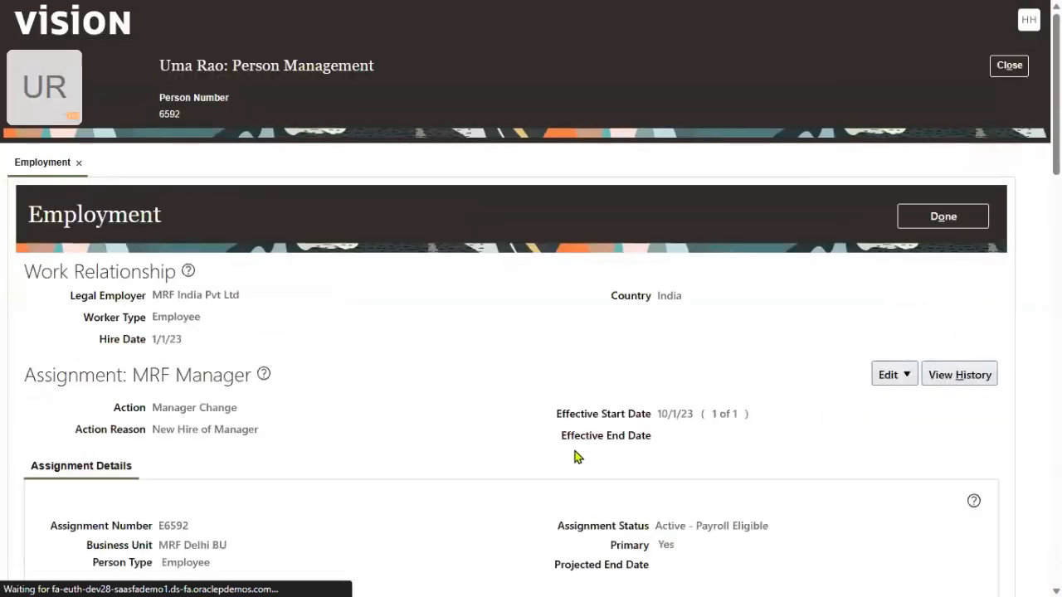
Step: Check the effective start and end dates and the manager details of the Manager Change assignment record
left_click_drag(555, 413, 702, 423)
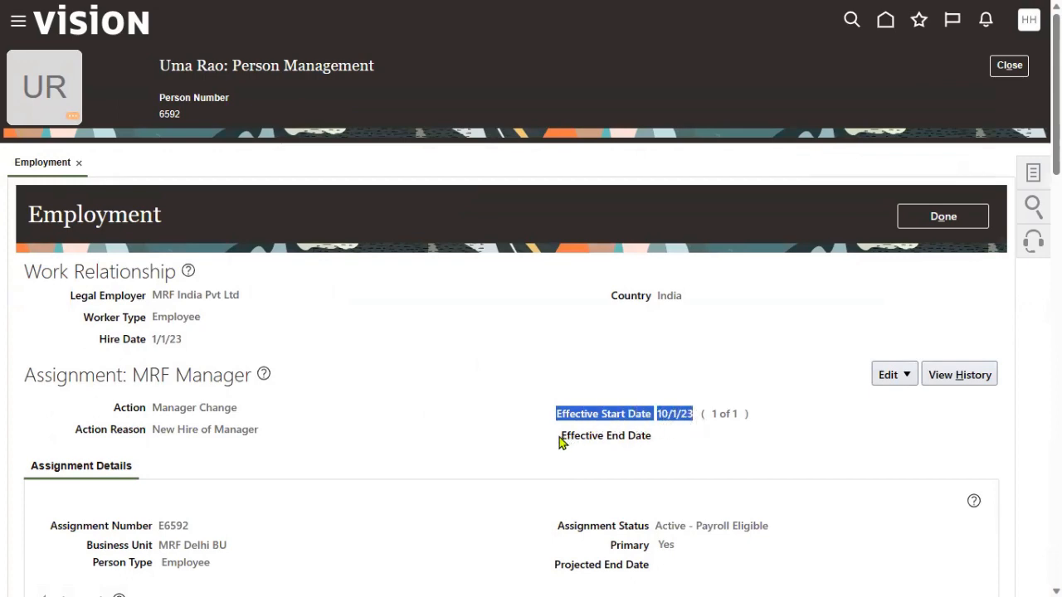
left_click_drag(562, 439, 652, 439)
scroll(481, 482, "down", 3)
scroll(481, 488, "down", 6)
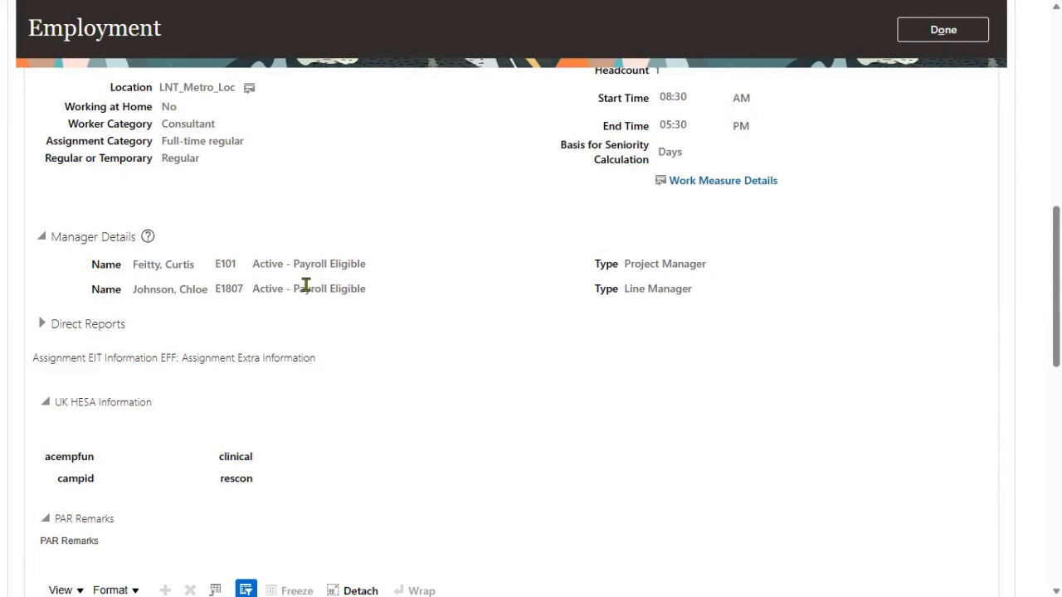
key("alt+Tab")
key("alt+Tab")
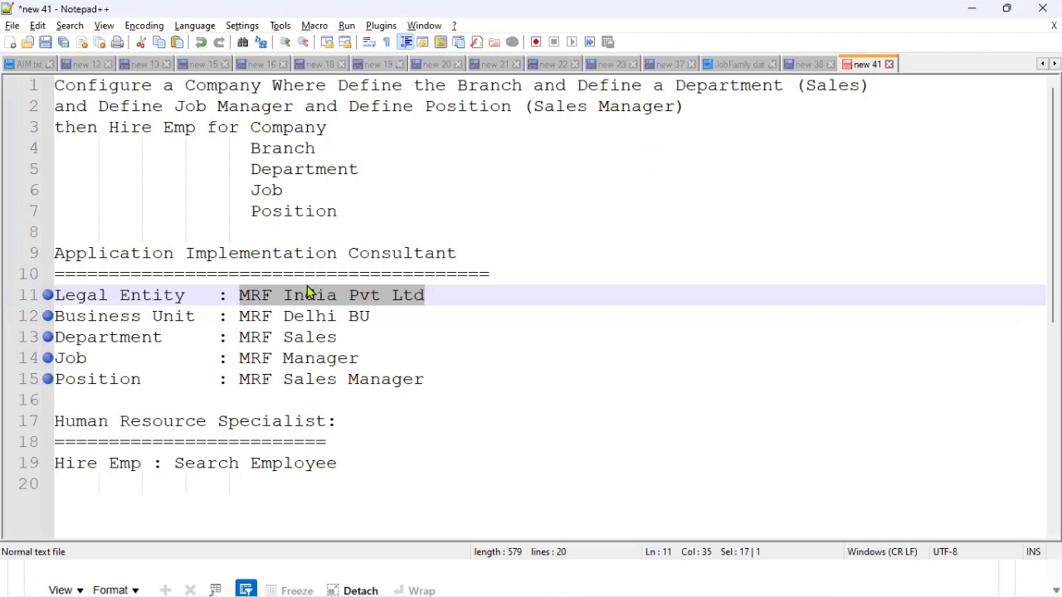
left_click(389, 212)
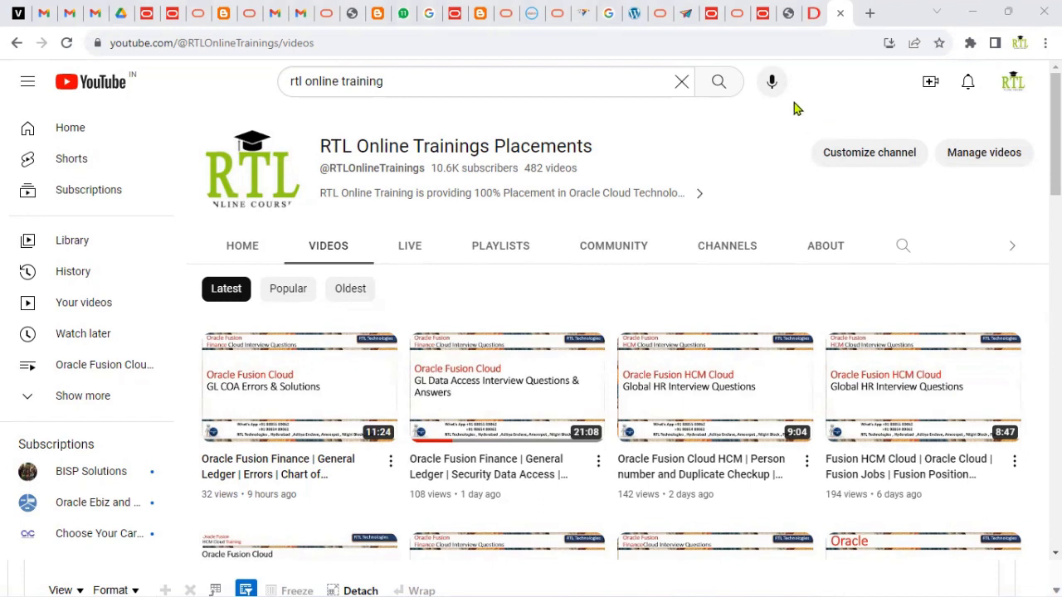
key("alt+Tab")
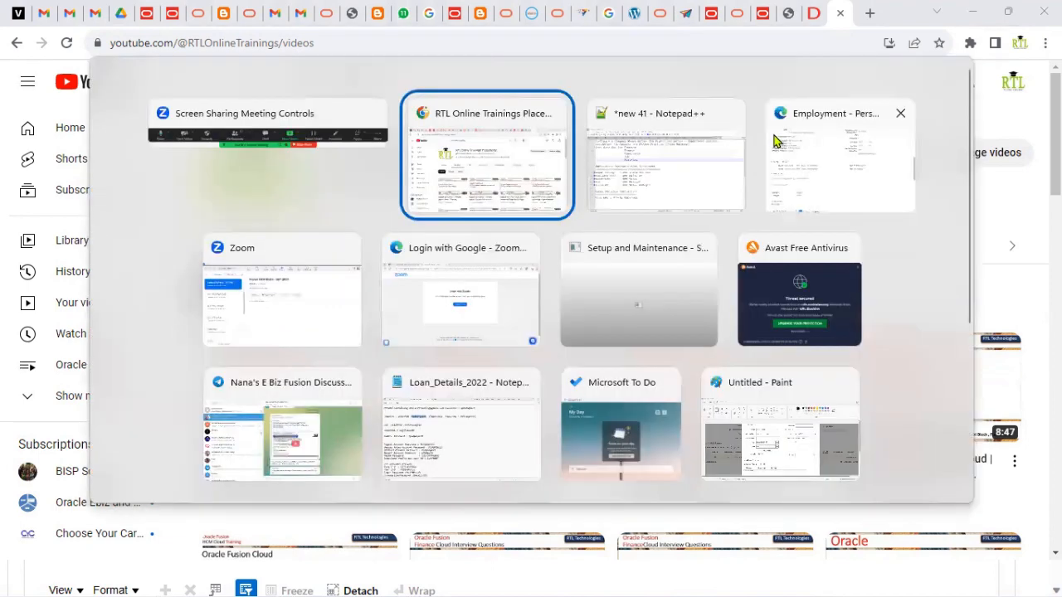
key("alt+Tab")
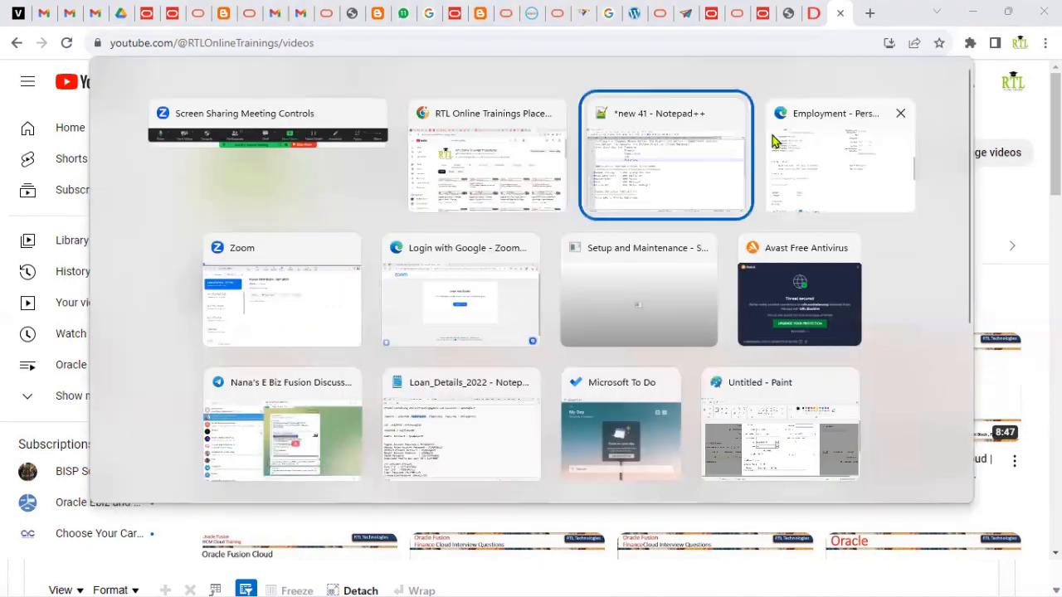
key("alt+Tab")
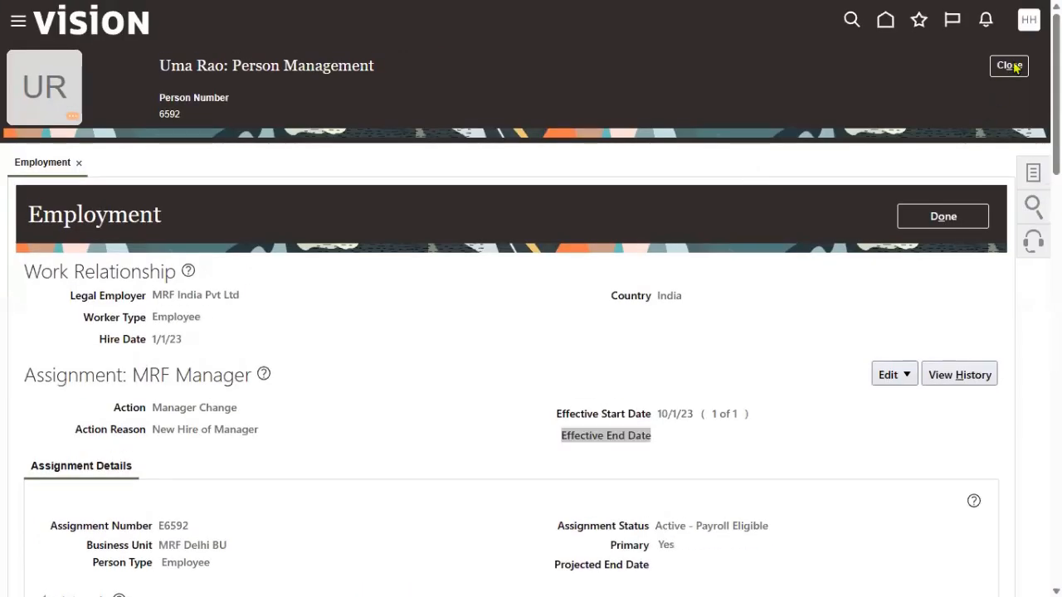
left_click(1012, 67)
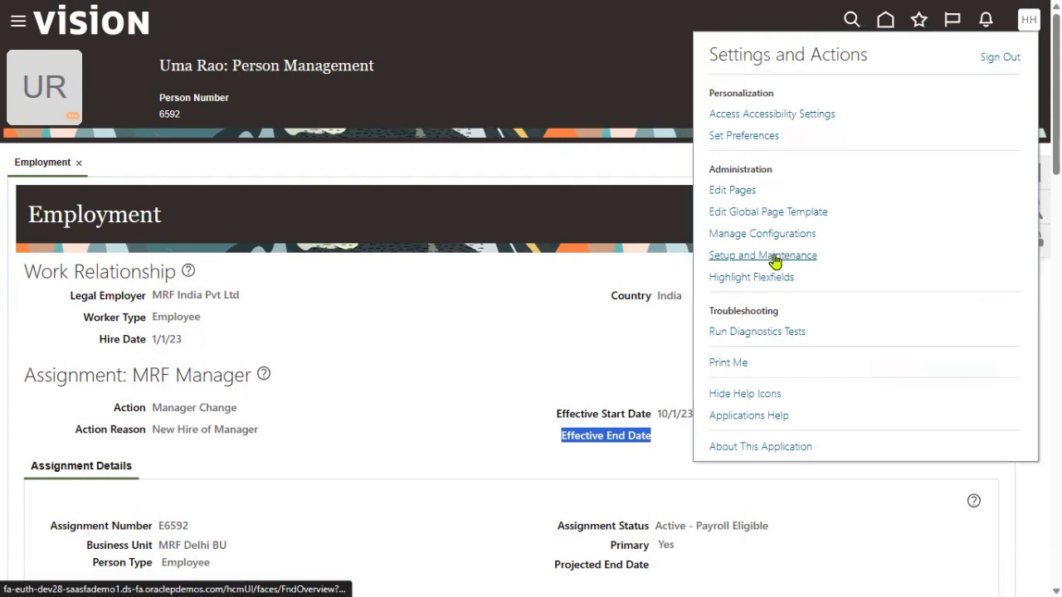
left_click(16, 24)
left_click(15, 24)
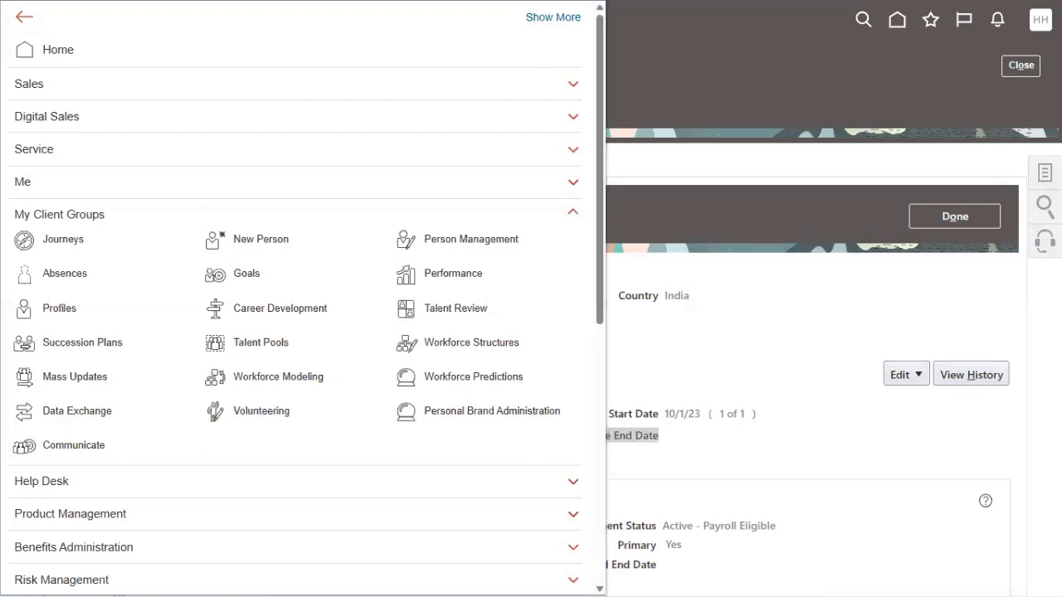
left_click(719, 304)
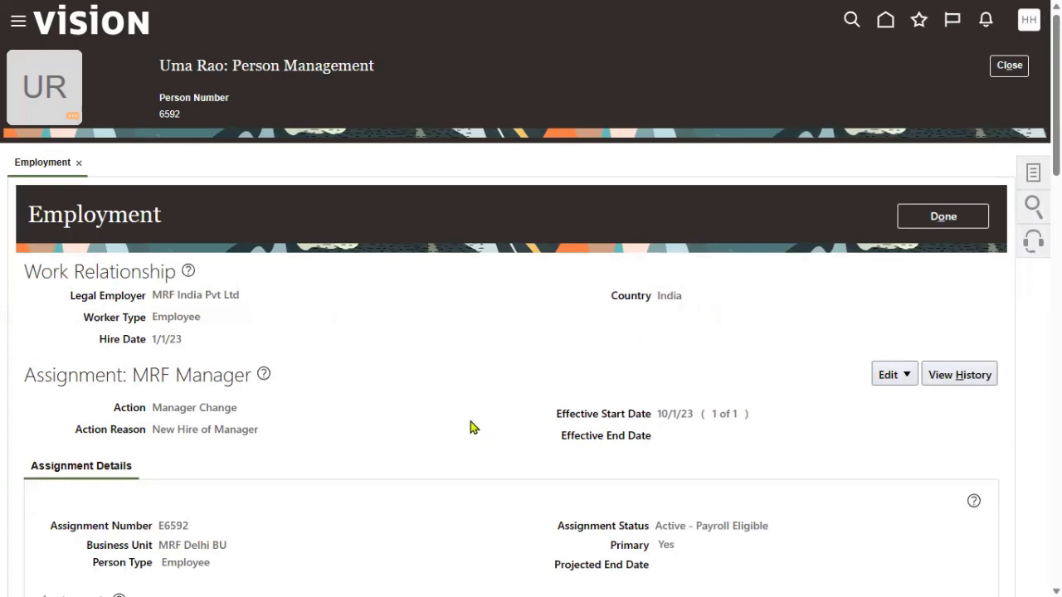
Step: Check the business unit and the job in the assignment details of the employee's Manager Change record
scroll(470, 421, "down", 3)
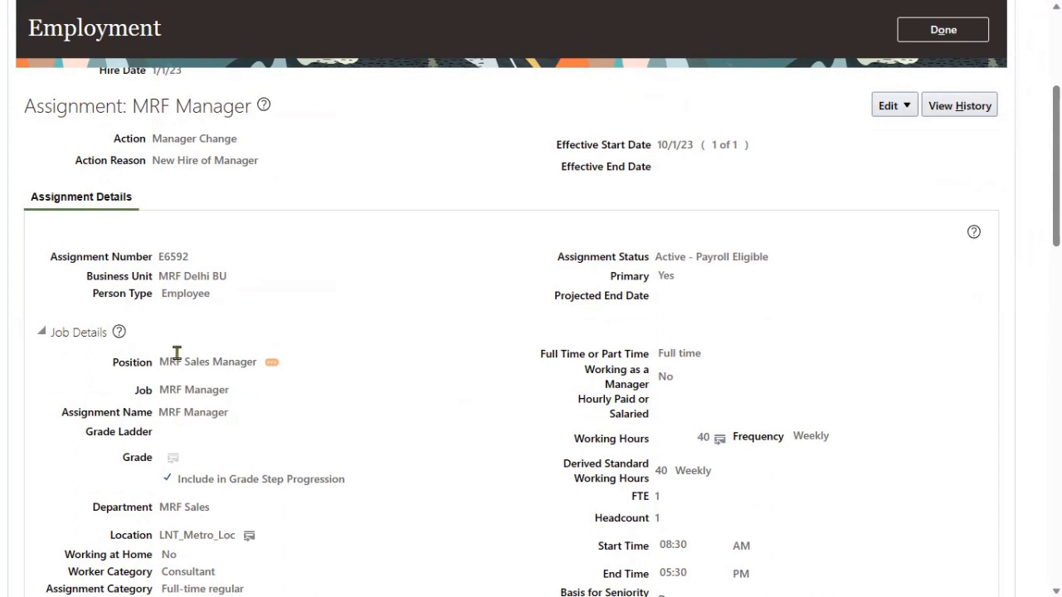
left_click_drag(157, 276, 232, 283)
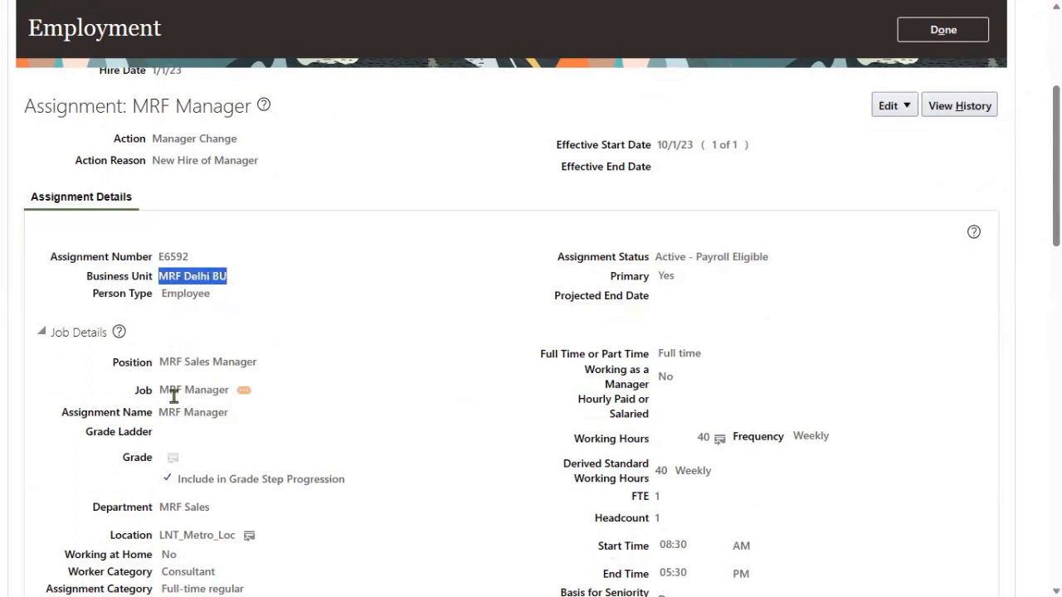
left_click_drag(157, 390, 227, 394)
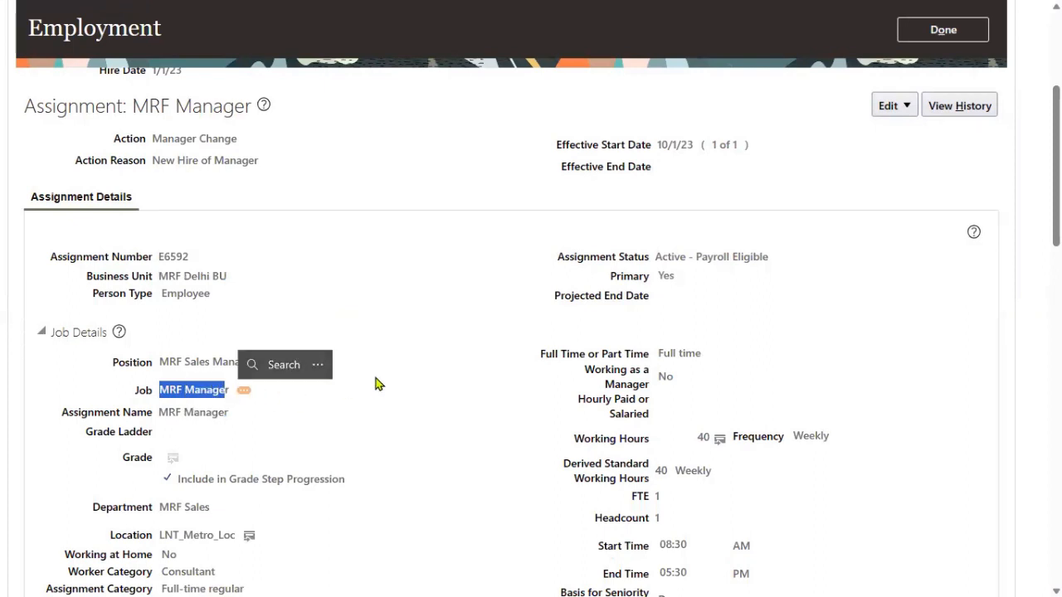